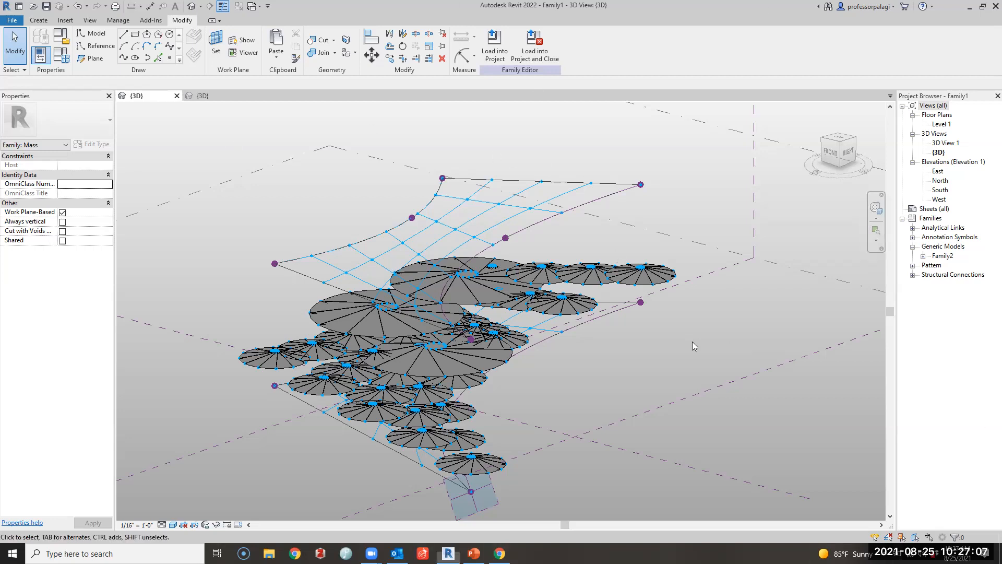
Look over the mass model with its divided surfaces and switch to the 3D view of Family2
scroll(660, 342, down, 2)
scroll(659, 340, up, 3)
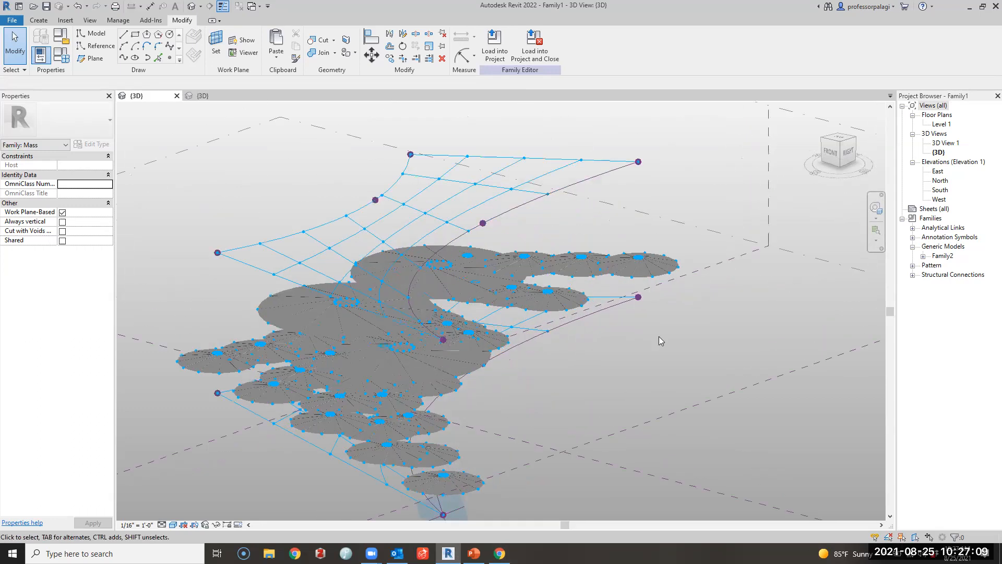
click(232, 101)
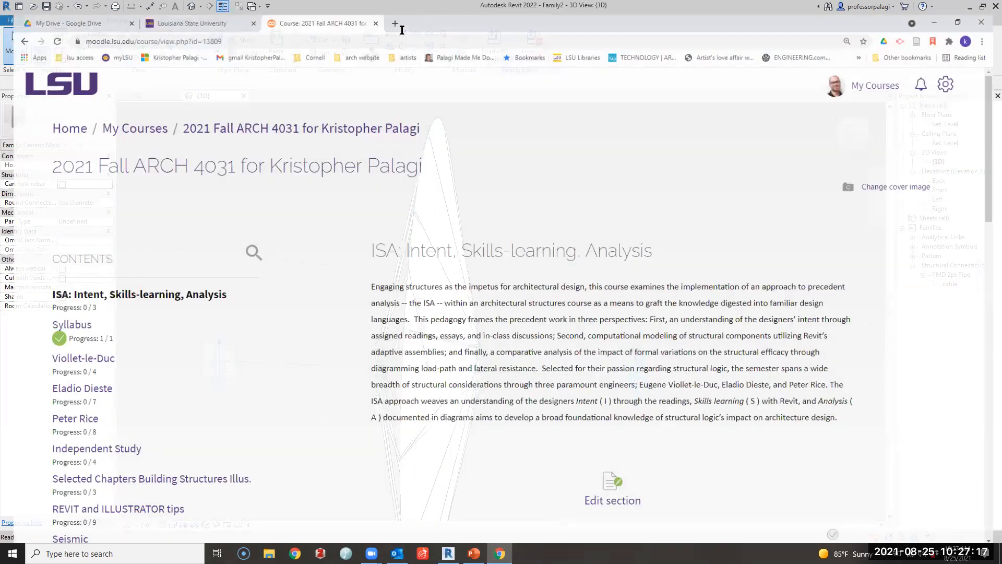
Switch to Chrome, find the instructor's YouTube channel in a new tab and open its arch 4031 playlist
key(ctrl+t)
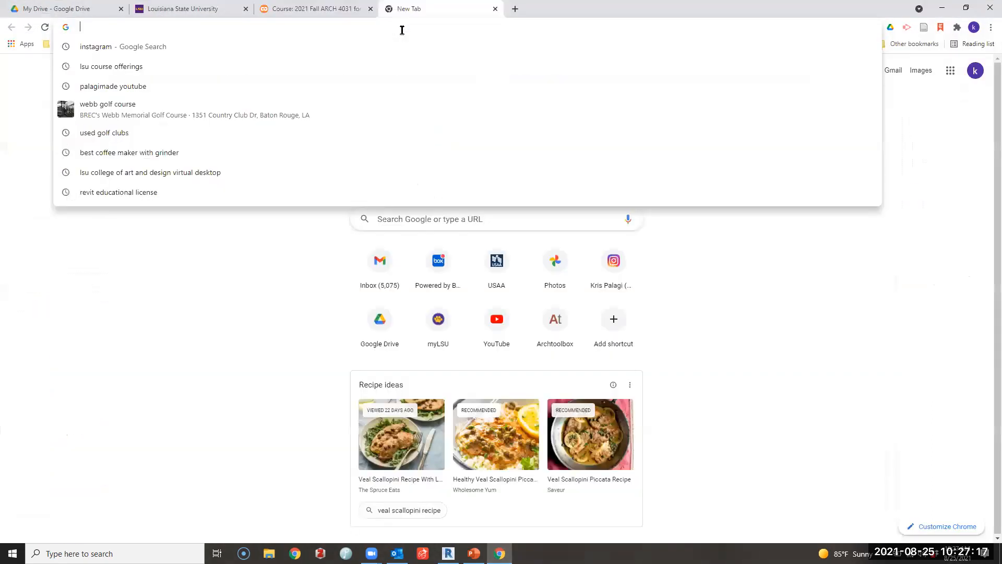
click(135, 86)
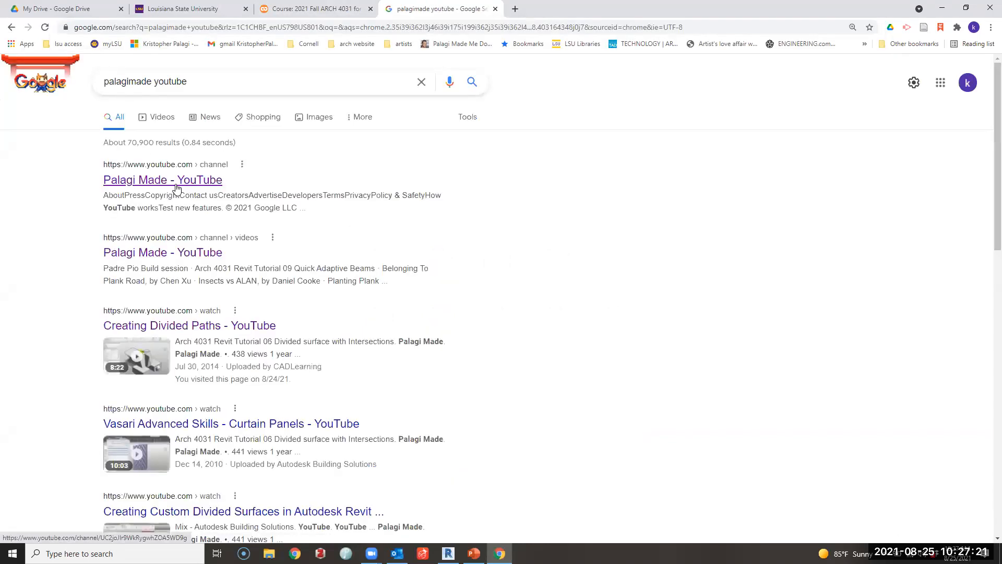
click(187, 180)
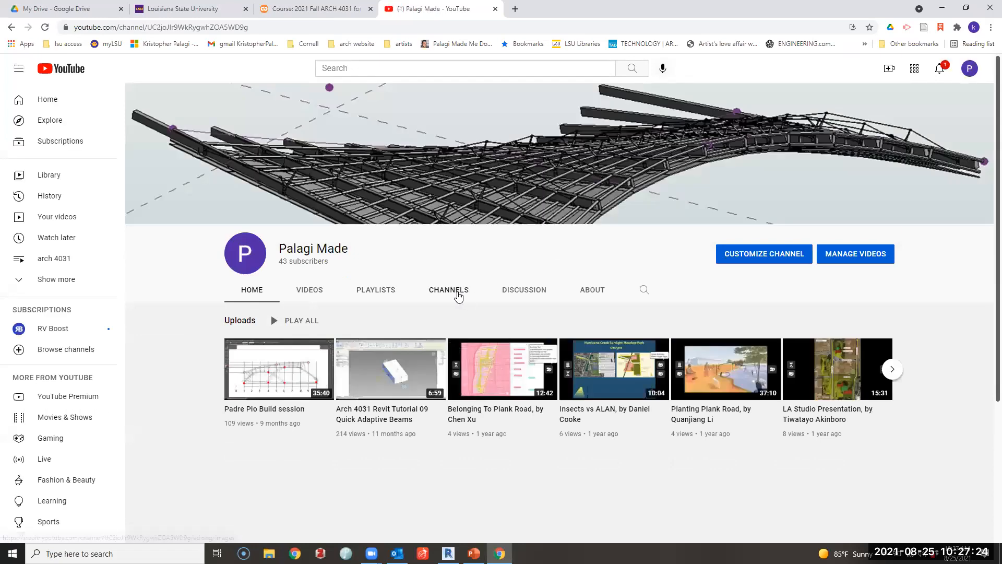
click(379, 290)
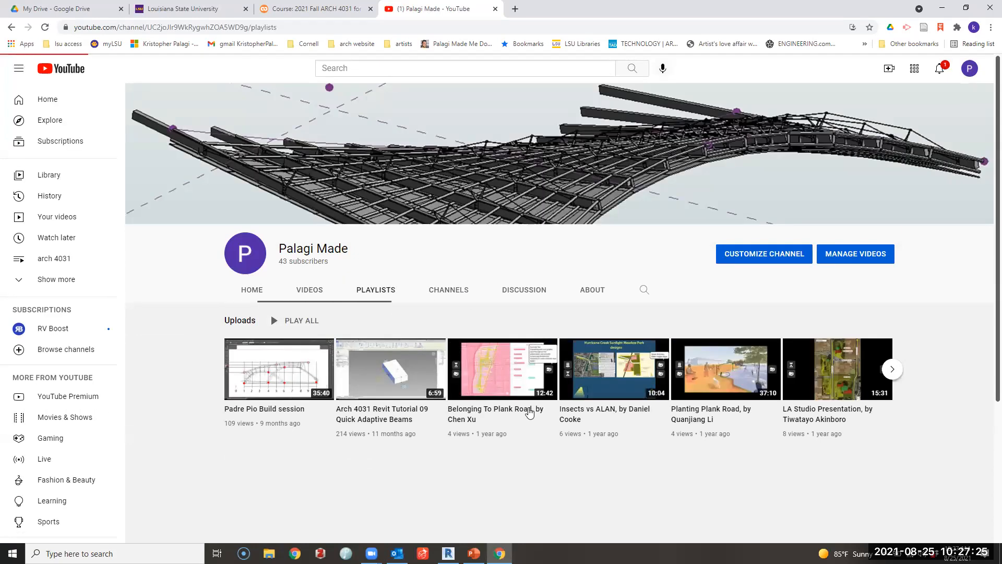
click(589, 461)
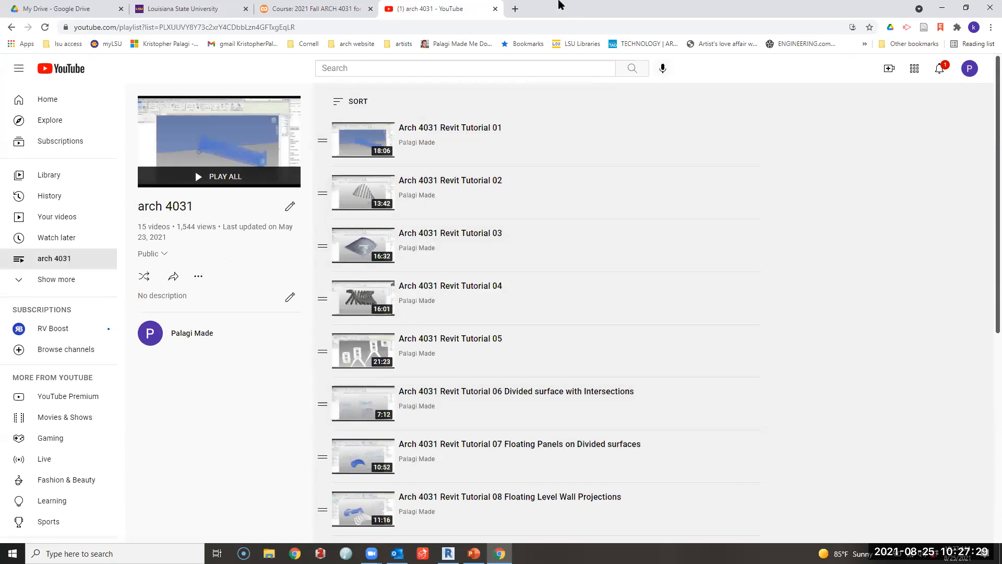
Open the responses to the Revit Tutorials poll from the ARCH 4031 Moodle course page
click(316, 9)
scroll(452, 263, down, 6)
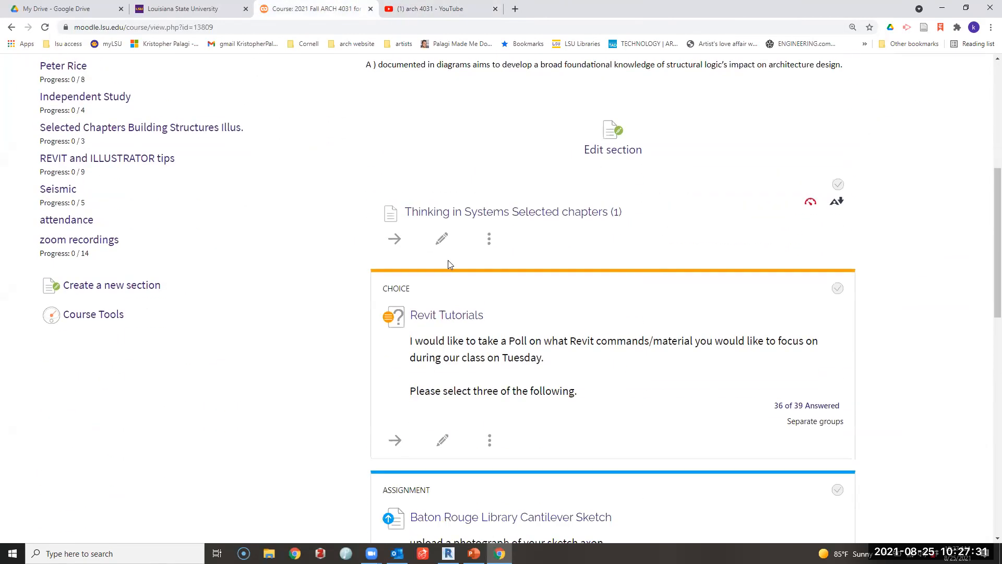
scroll(455, 253, down, 3)
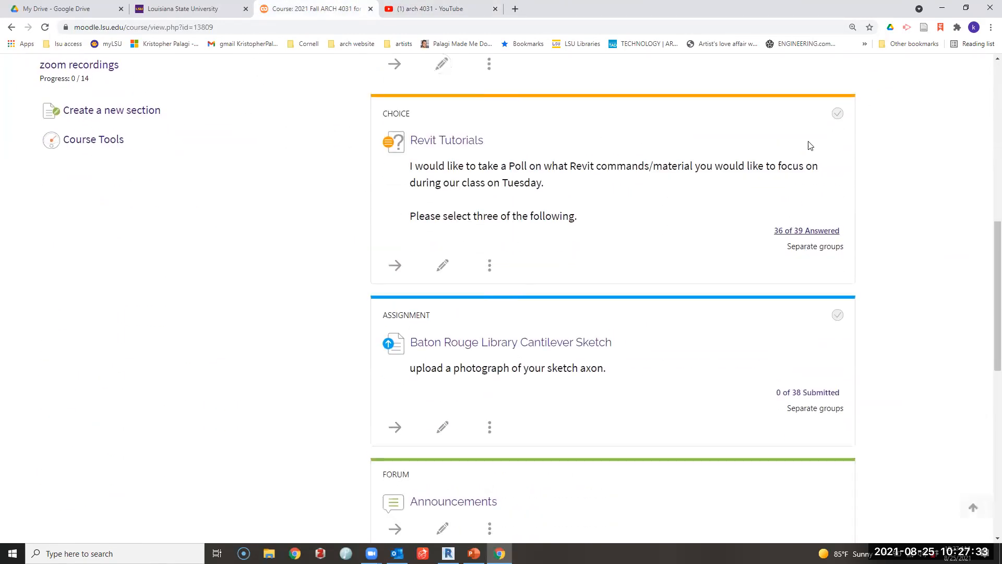
scroll(822, 195, up, 3)
click(814, 405)
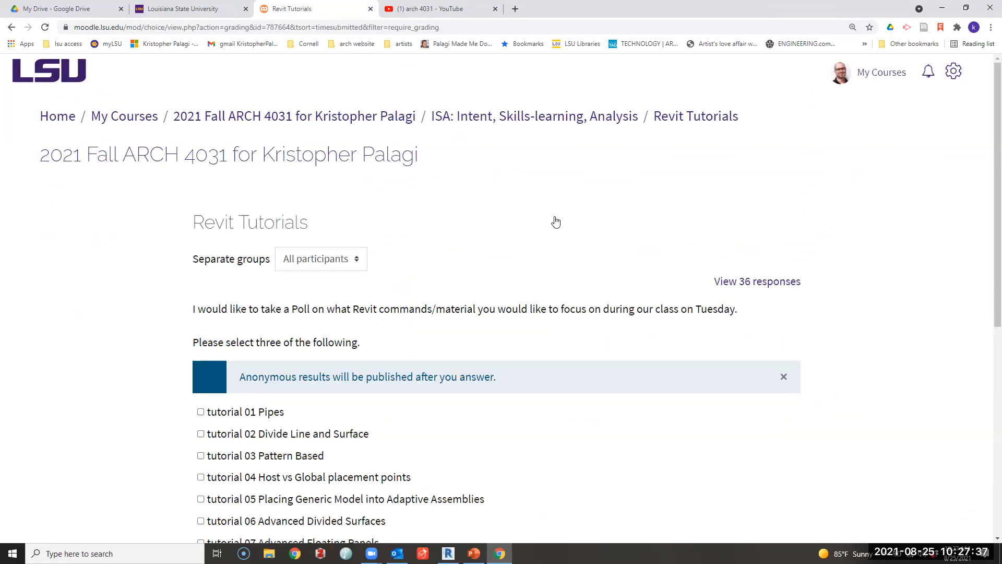
click(758, 281)
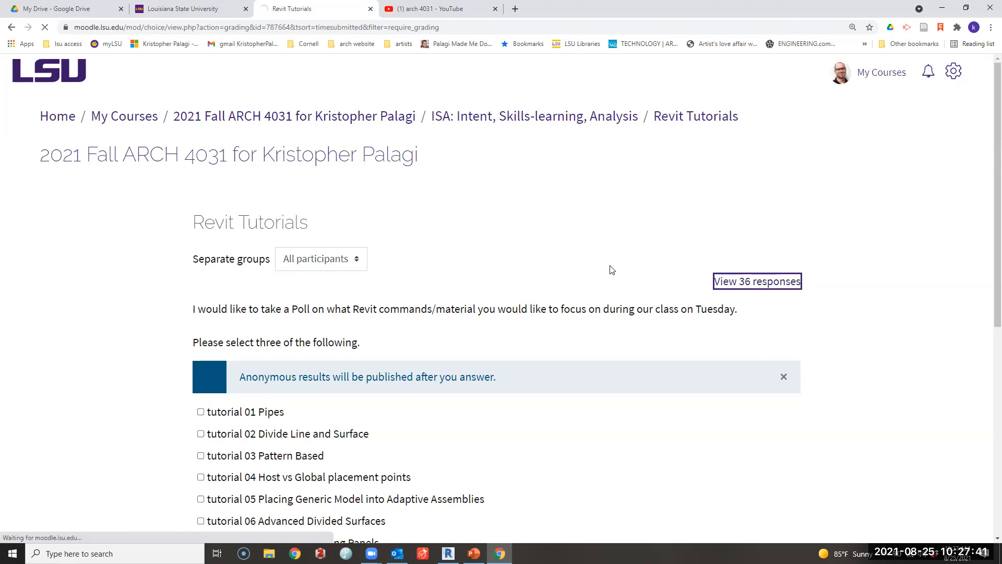
Examine the poll's response counts and voters for each of the Revit tutorial options
scroll(612, 269, down, 6)
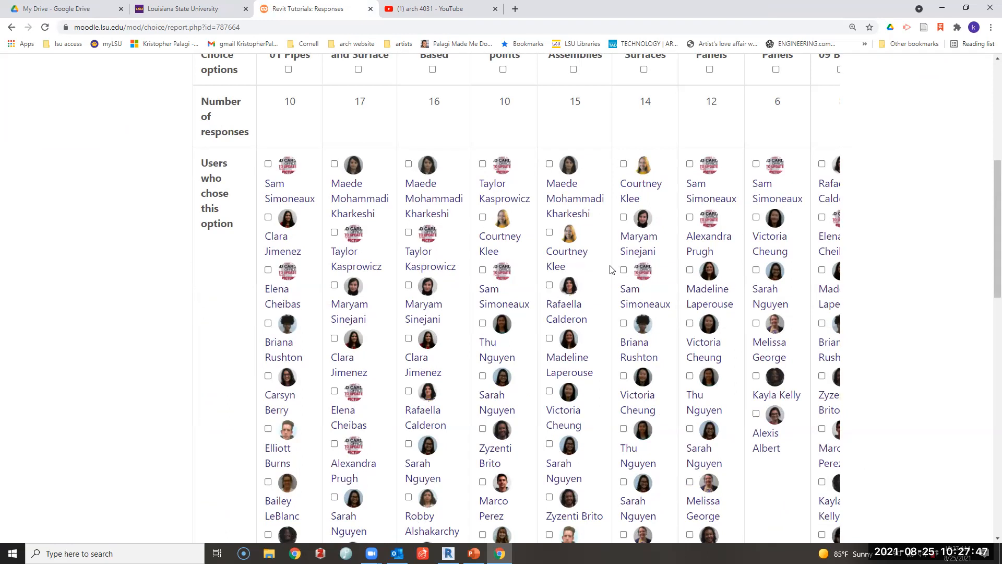
scroll(611, 270, down, 5)
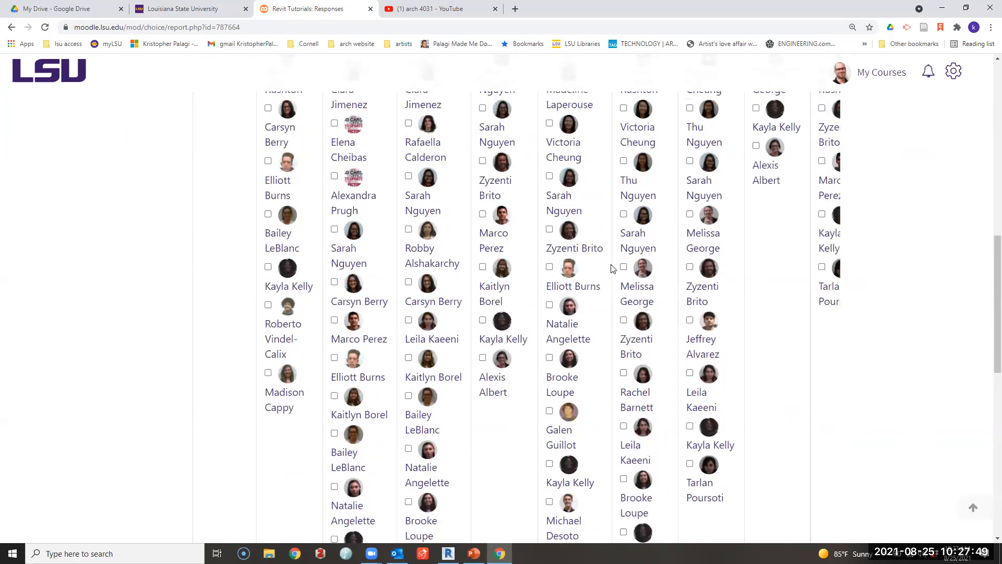
scroll(612, 269, up, 10)
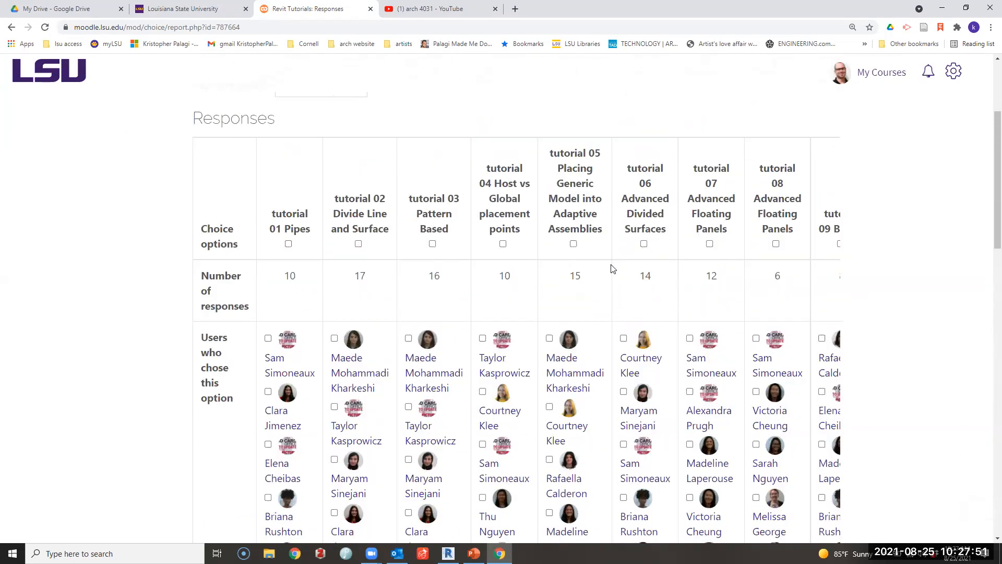
scroll(613, 267, down, 13)
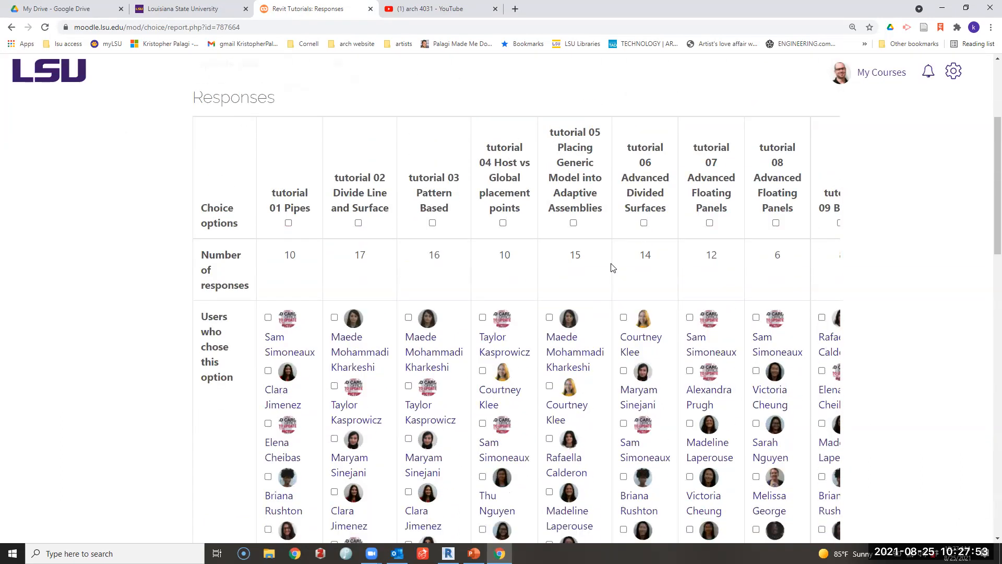
scroll(613, 267, up, 15)
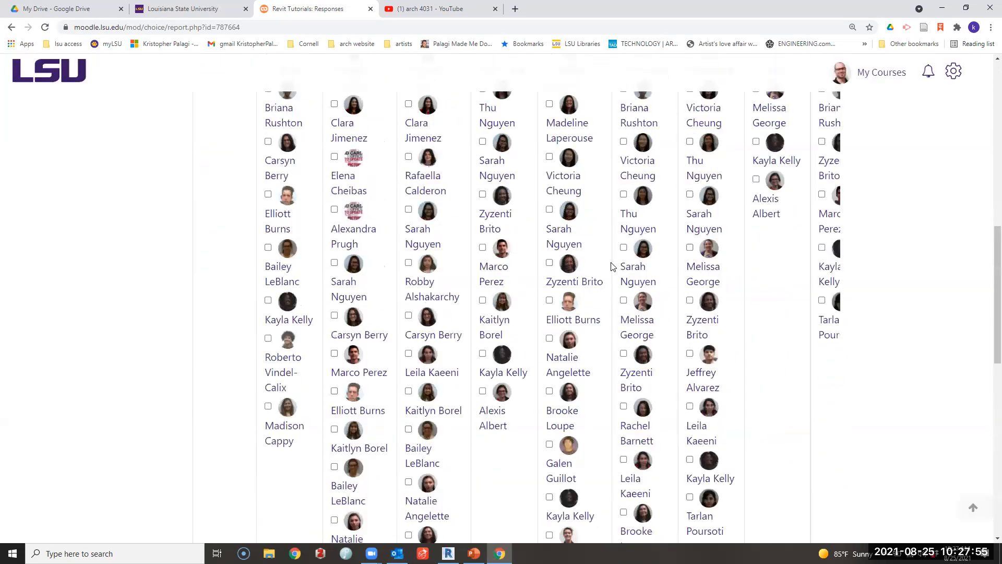
scroll(613, 267, down, 14)
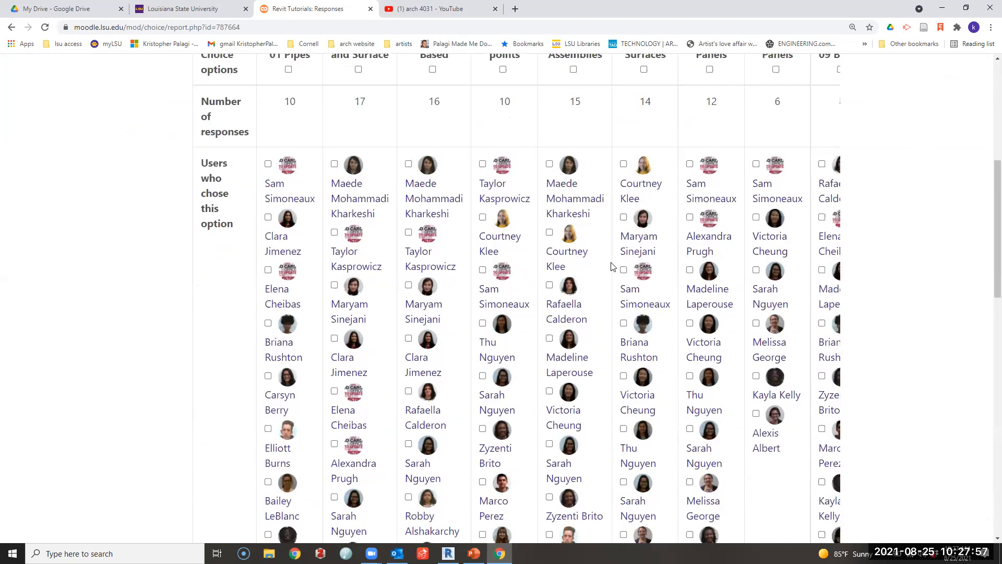
scroll(613, 267, up, 12)
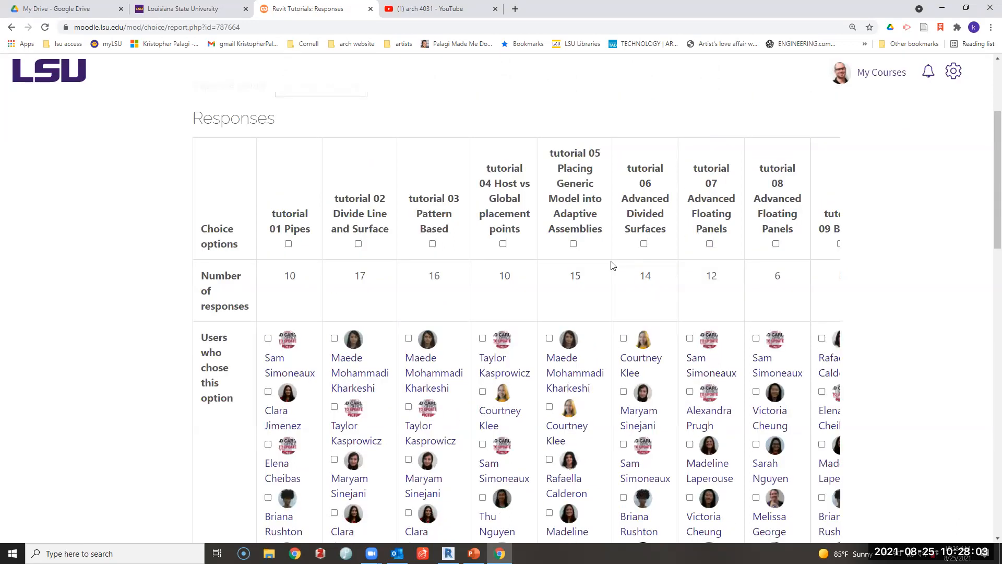
scroll(605, 324, up, 3)
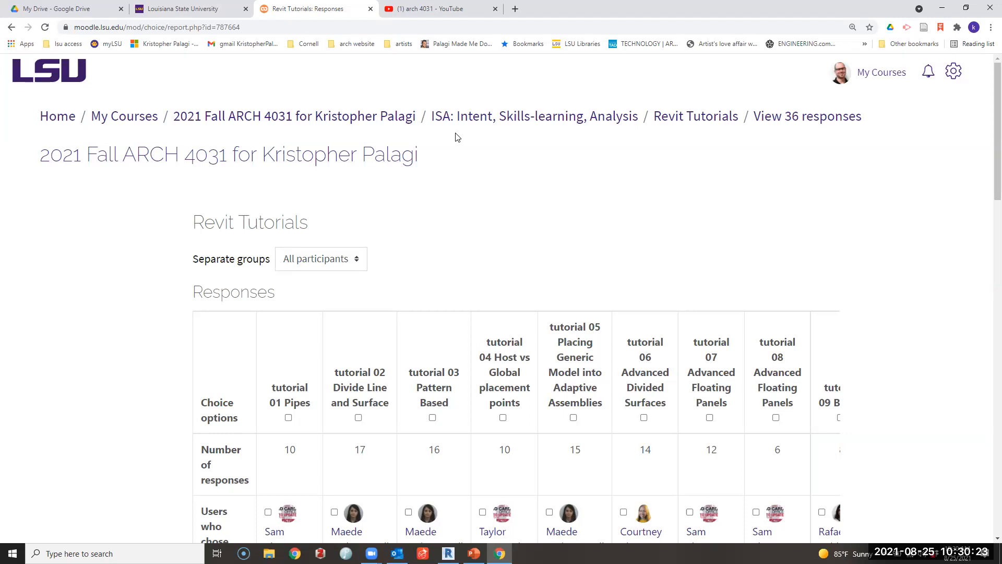
Switch back to Revit and check the Metric and Imperial library folders for new family templates
click(942, 8)
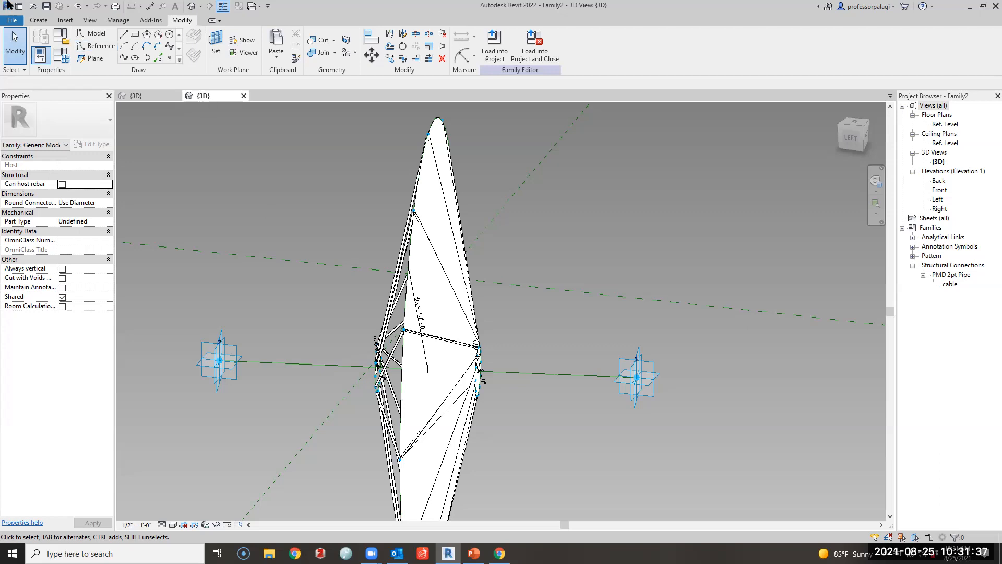
click(10, 20)
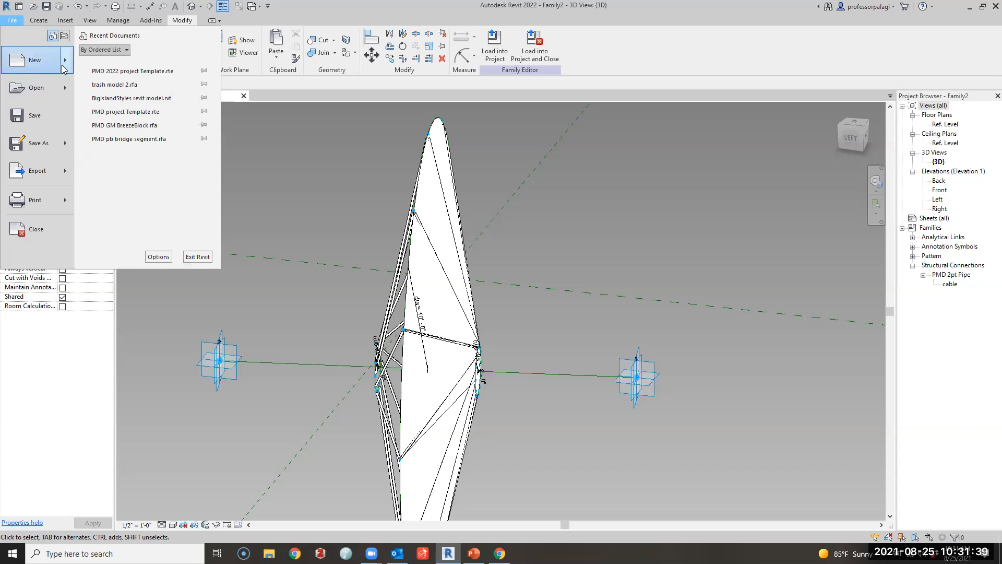
mouse_move(65, 60)
click(117, 93)
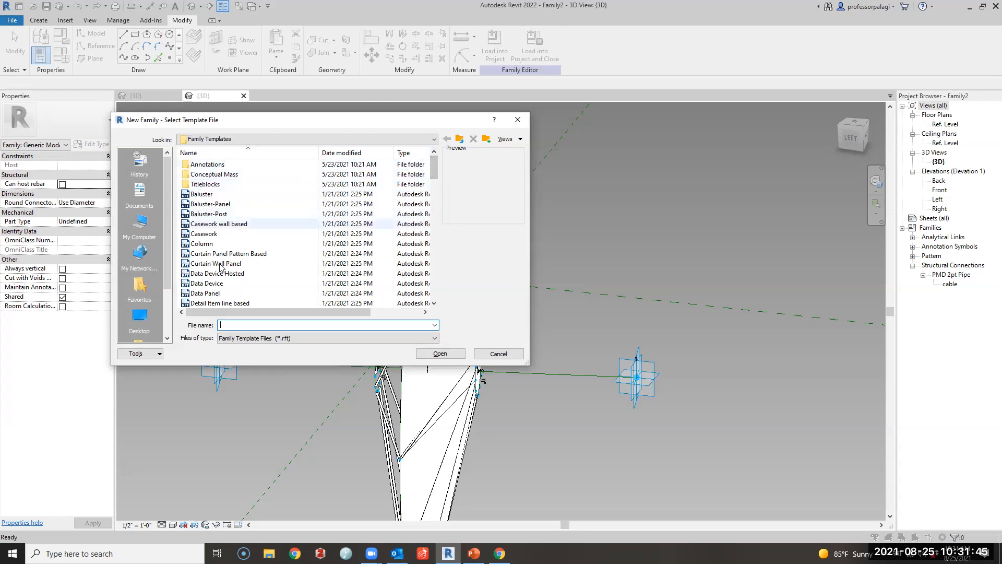
scroll(149, 313, down, 2)
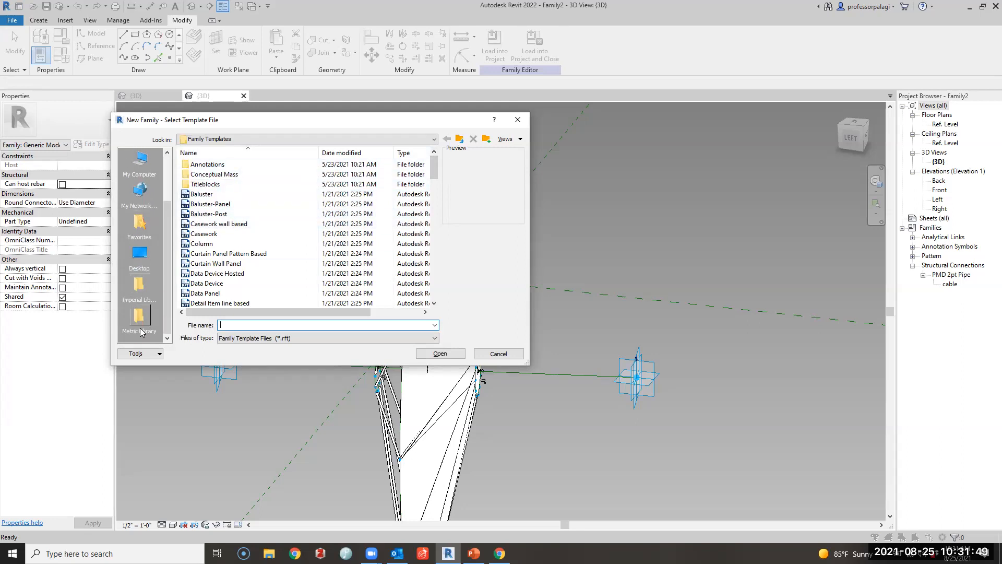
click(140, 332)
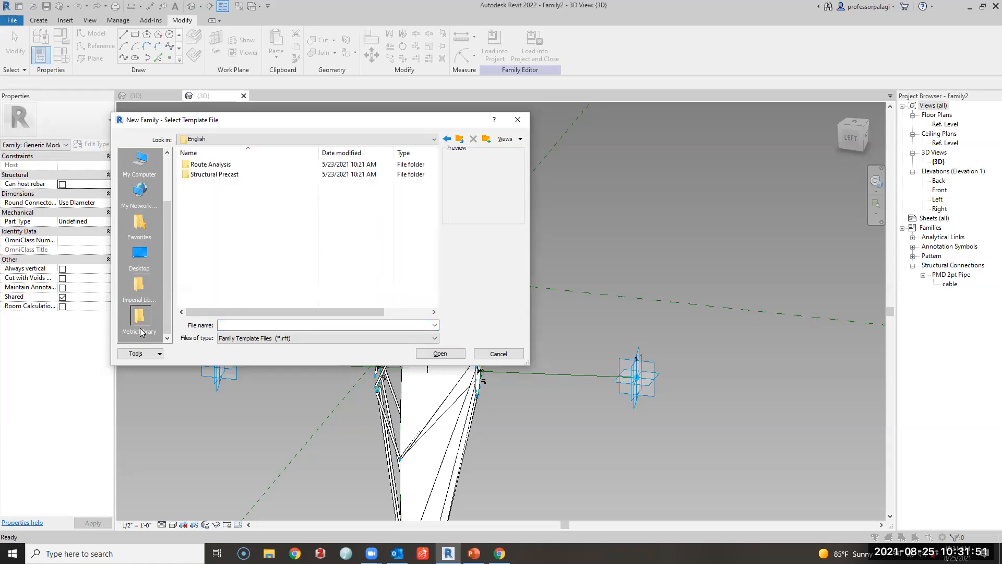
click(139, 294)
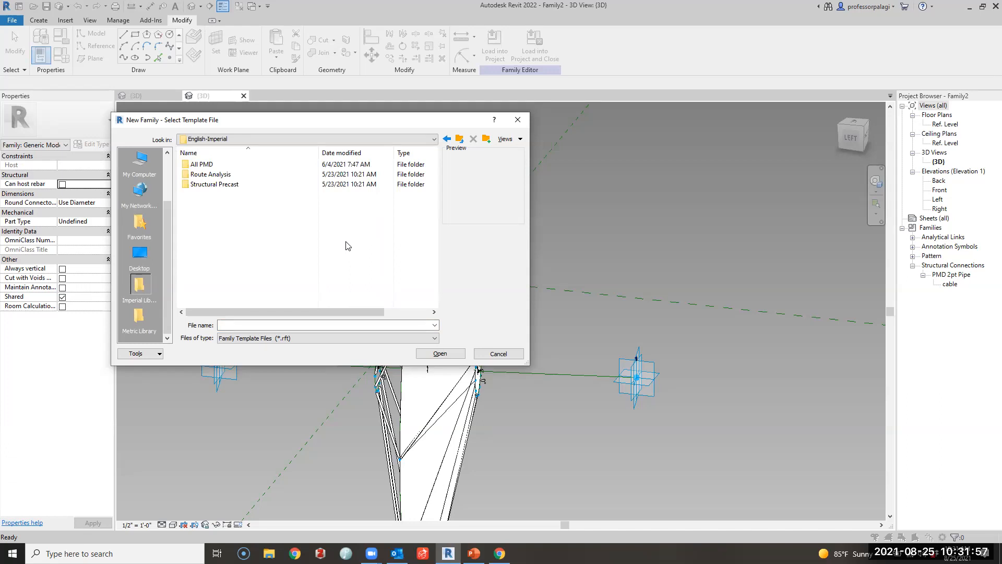
click(518, 119)
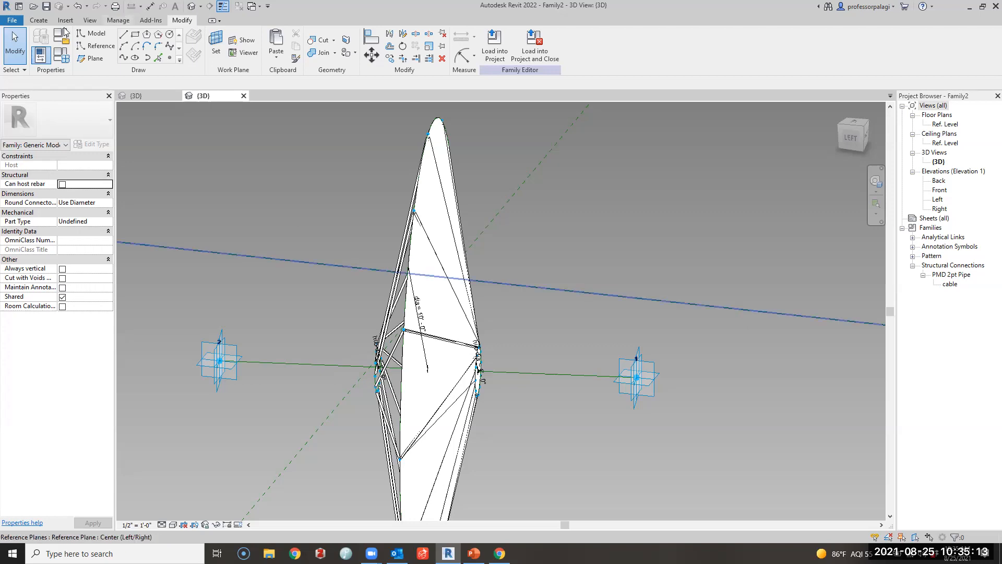
Check where the Family Templates folder sits in the directory tree when choosing a template for a new family
click(12, 20)
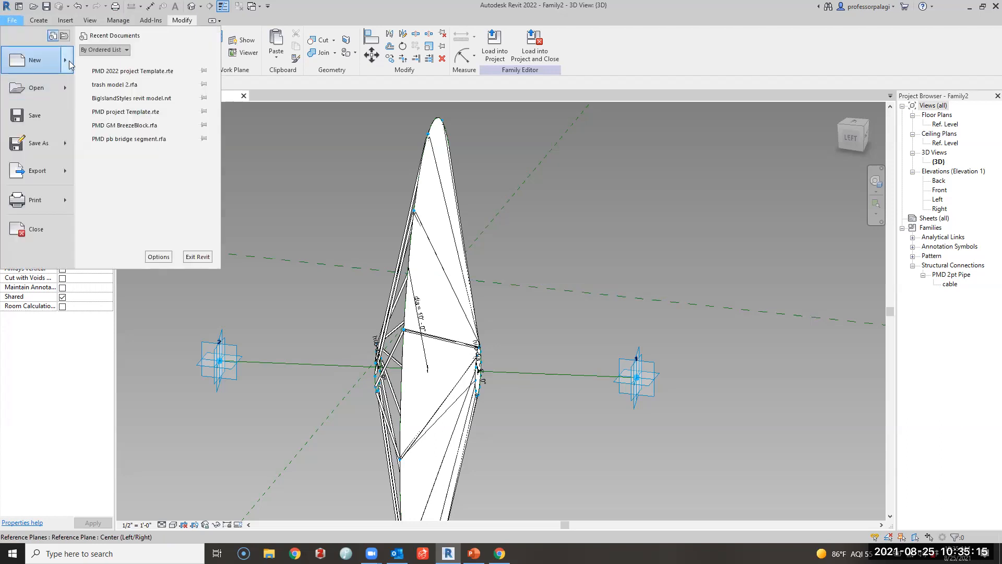
mouse_move(63, 61)
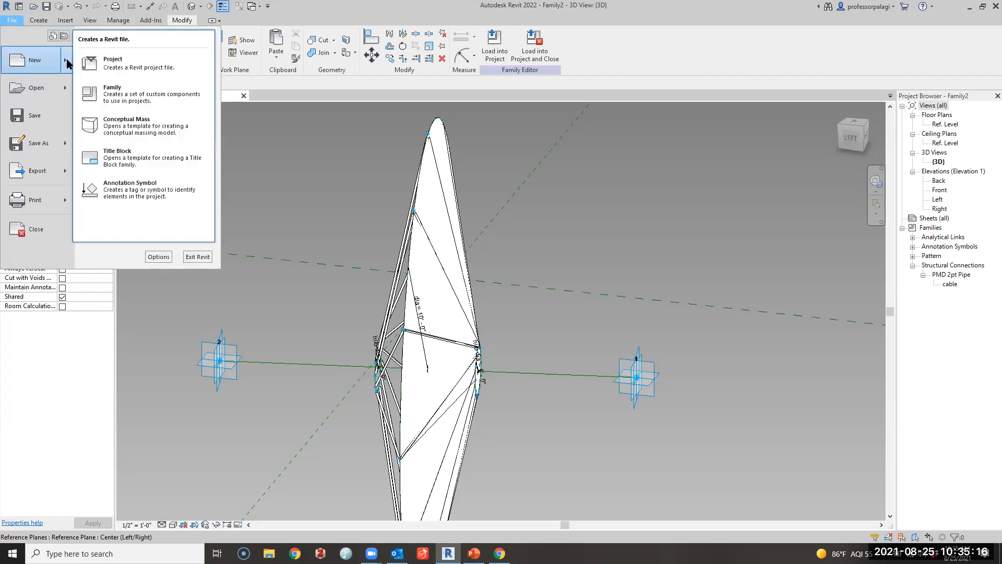
click(148, 101)
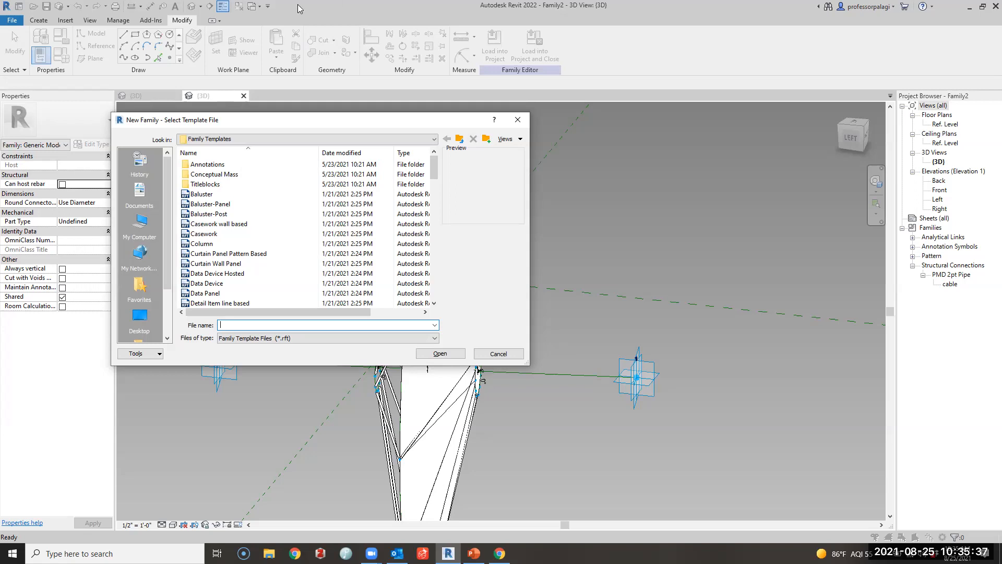
click(433, 139)
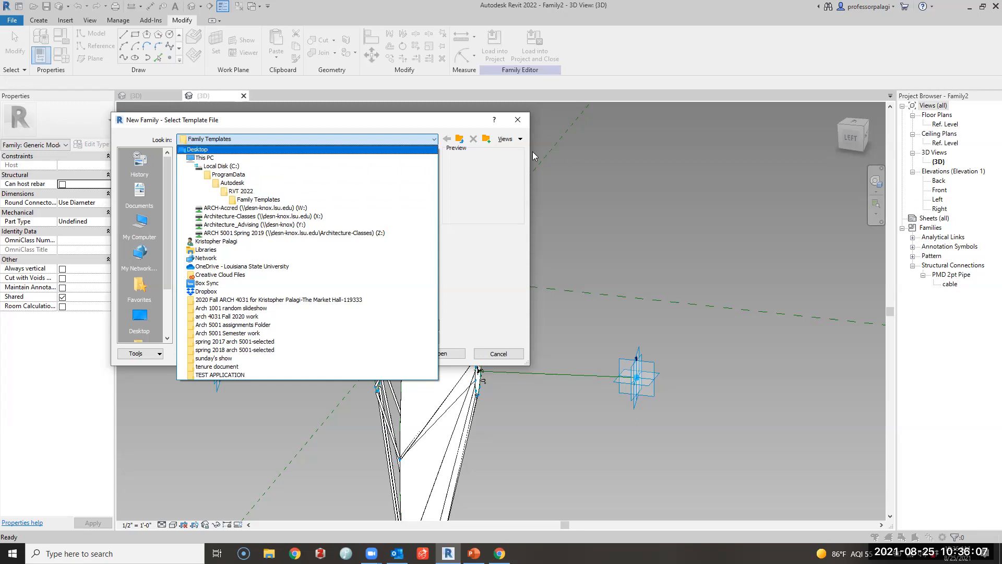
click(258, 200)
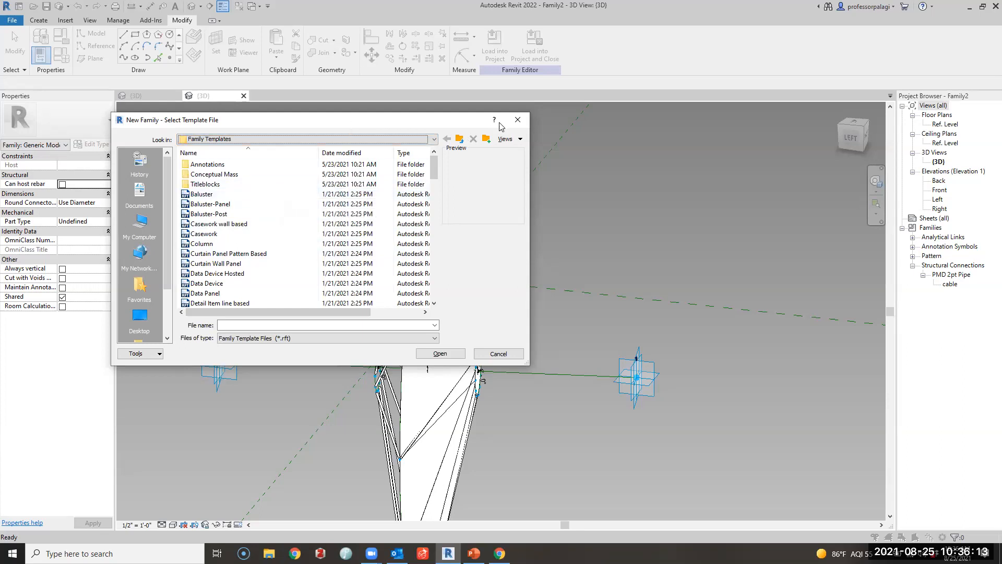
click(517, 120)
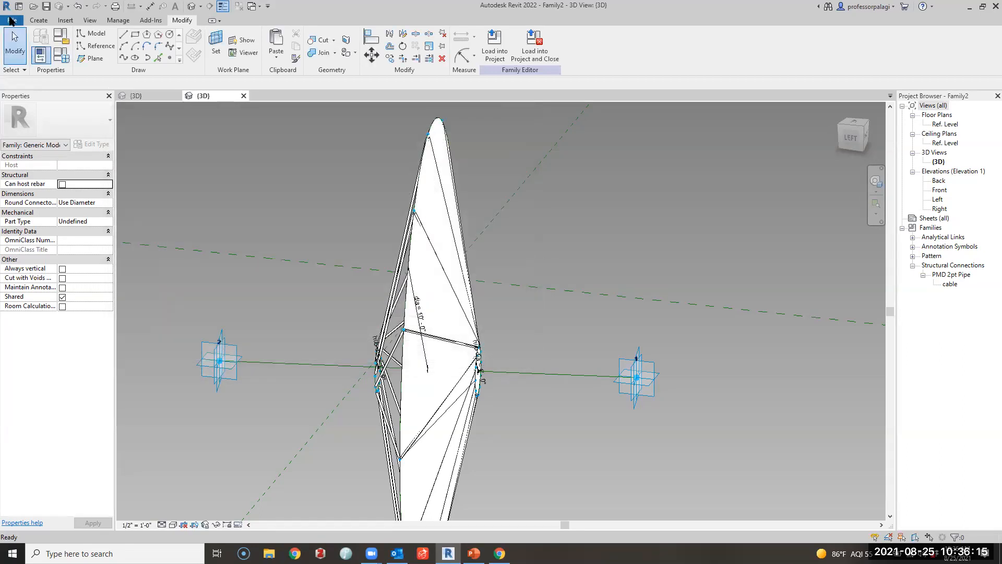
Create a new family from the Generic Model Adaptive.rft template
click(12, 20)
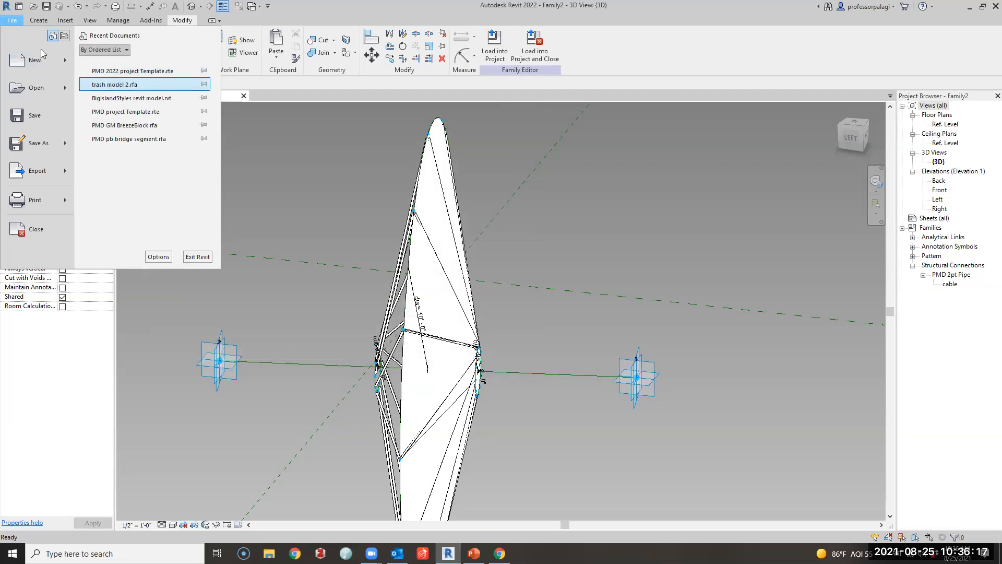
click(108, 96)
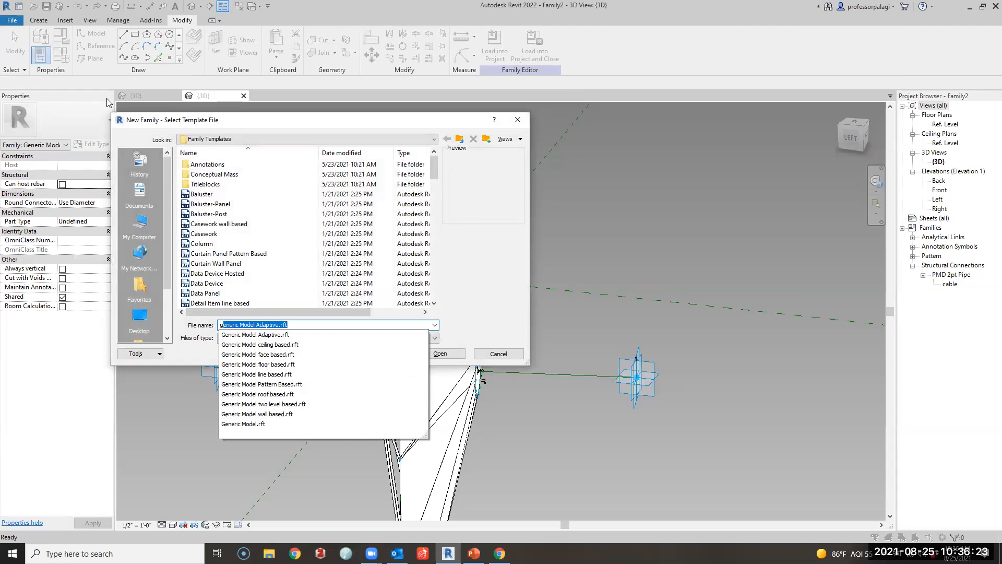
key(Return)
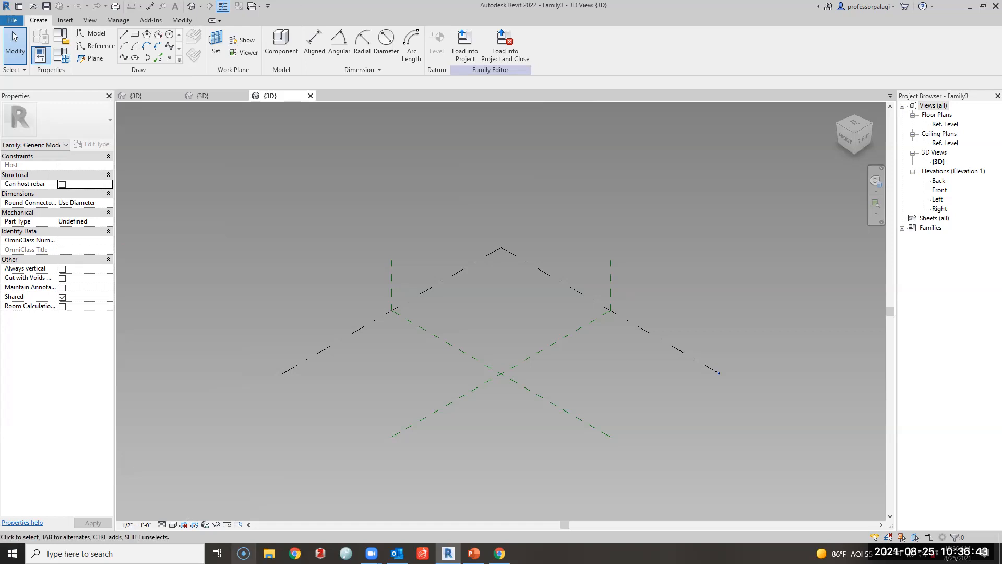
Open a File Explorer window and arrange it side by side with Revit
click(268, 554)
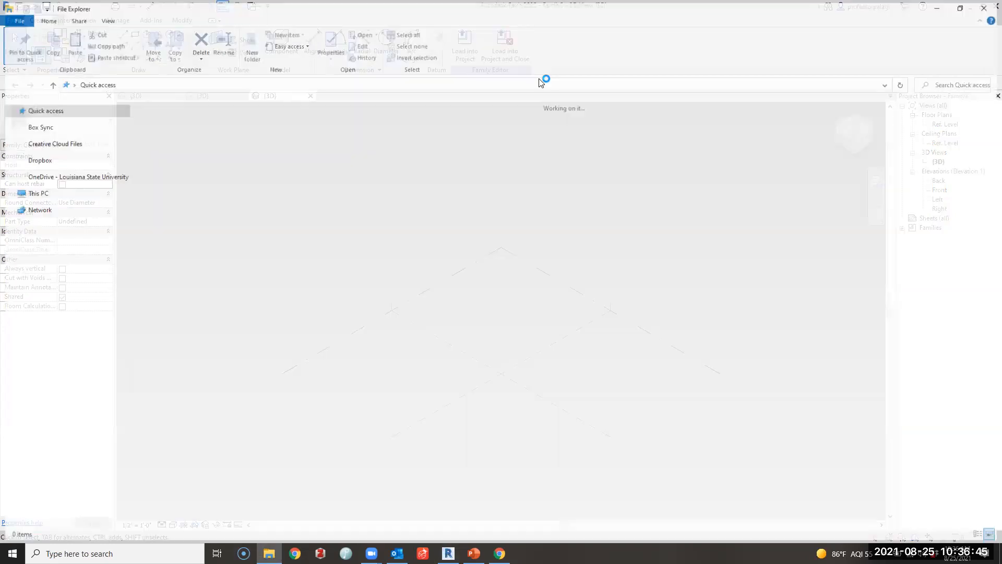
key(super+Right)
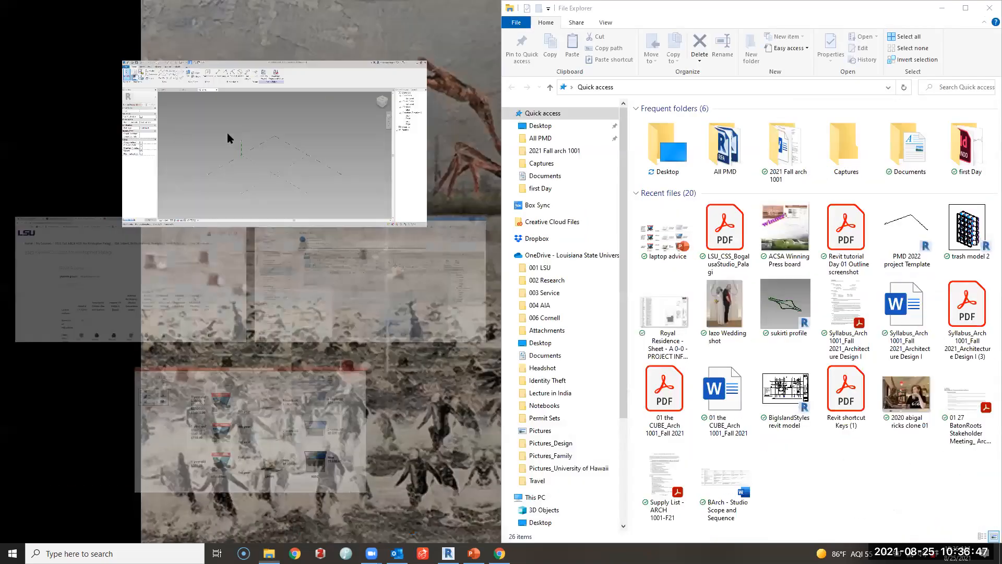
click(228, 137)
Start a new family to check the folder path of the Family Templates location, and cancel the template selection
click(10, 19)
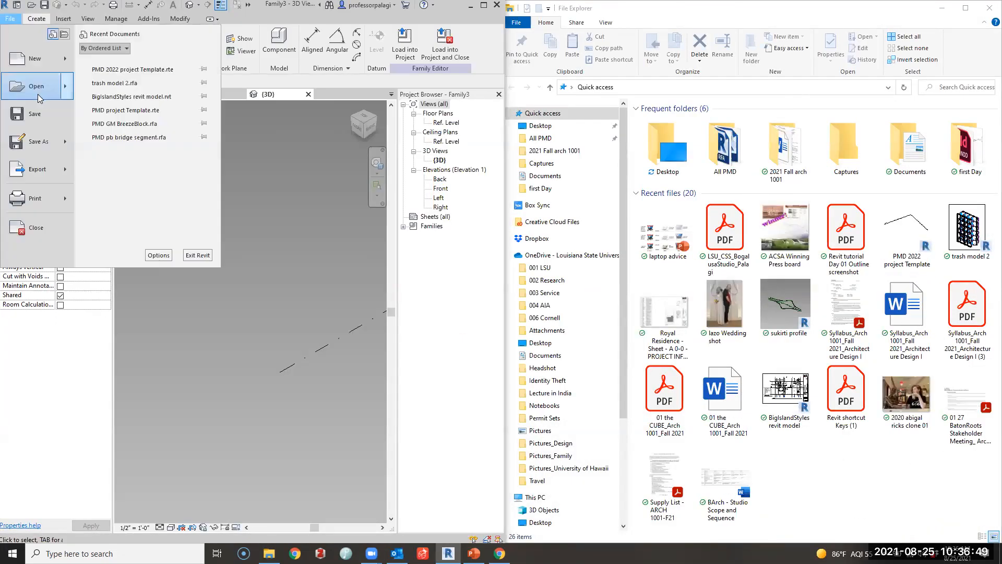
mouse_move(34, 58)
click(121, 98)
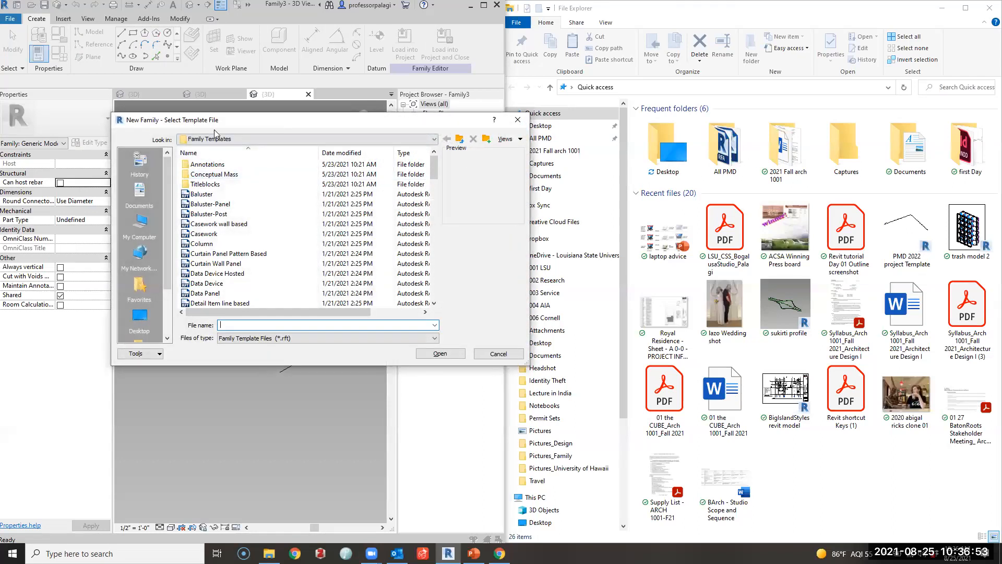
drag(214, 129, 119, 131)
click(337, 142)
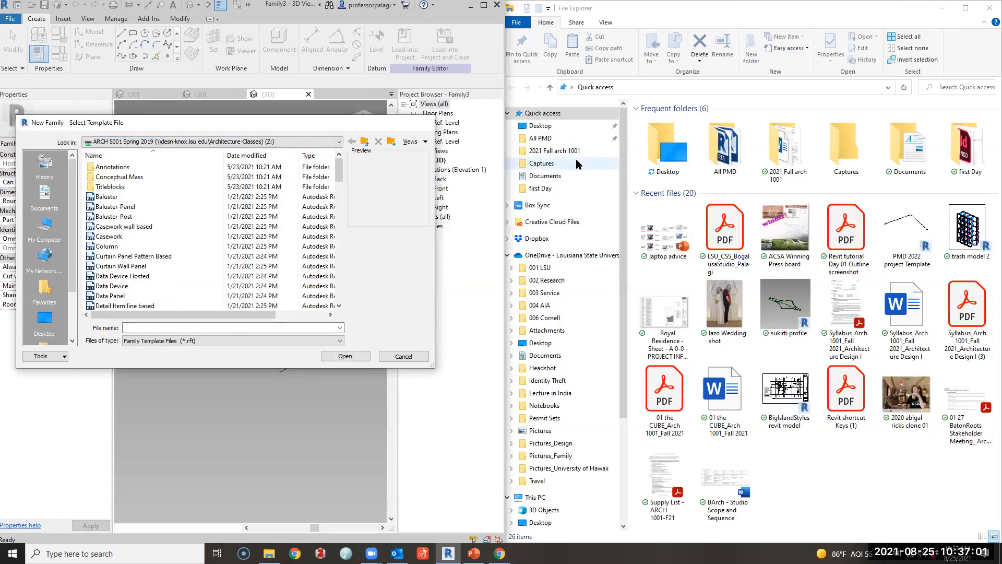
key(Escape)
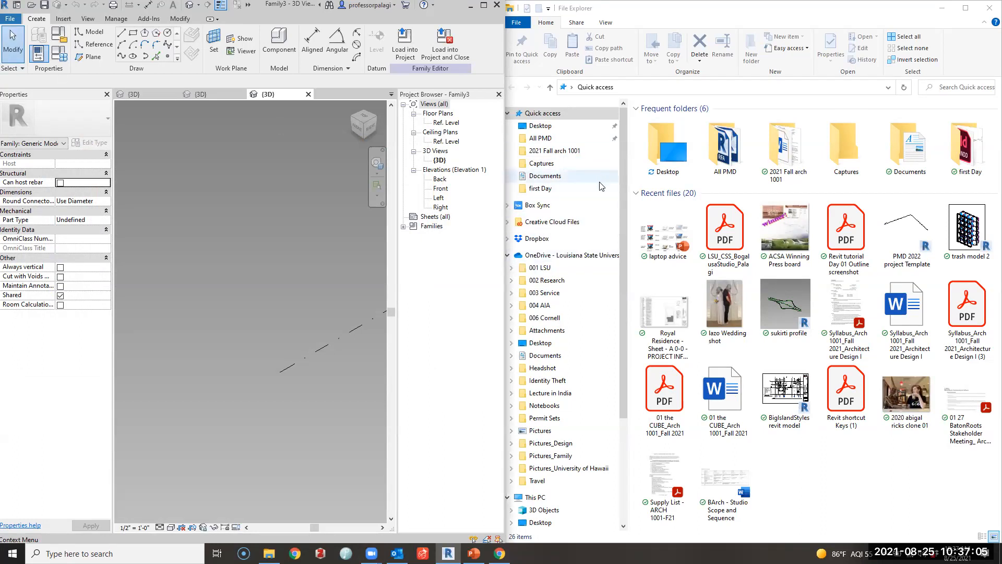
Look through the folders and drives in File Explorer's navigation tree, and return Revit to full screen
scroll(625, 174, down, 1)
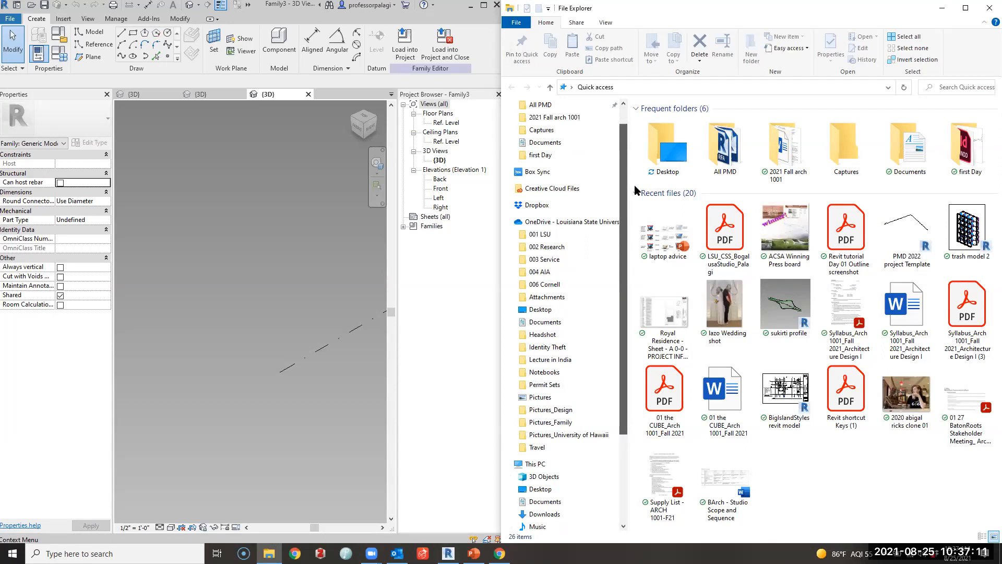
scroll(576, 299, down, 3)
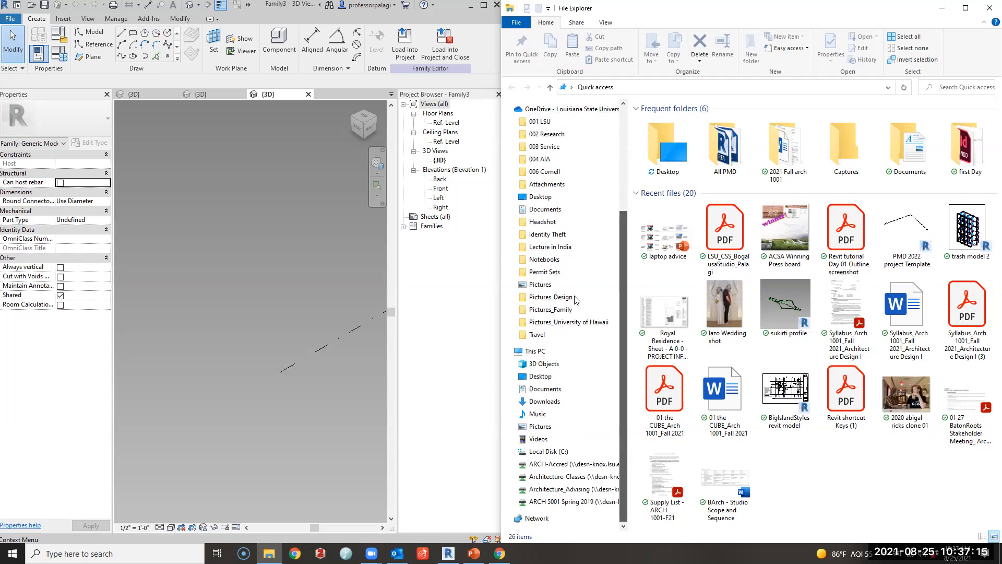
scroll(575, 299, up, 3)
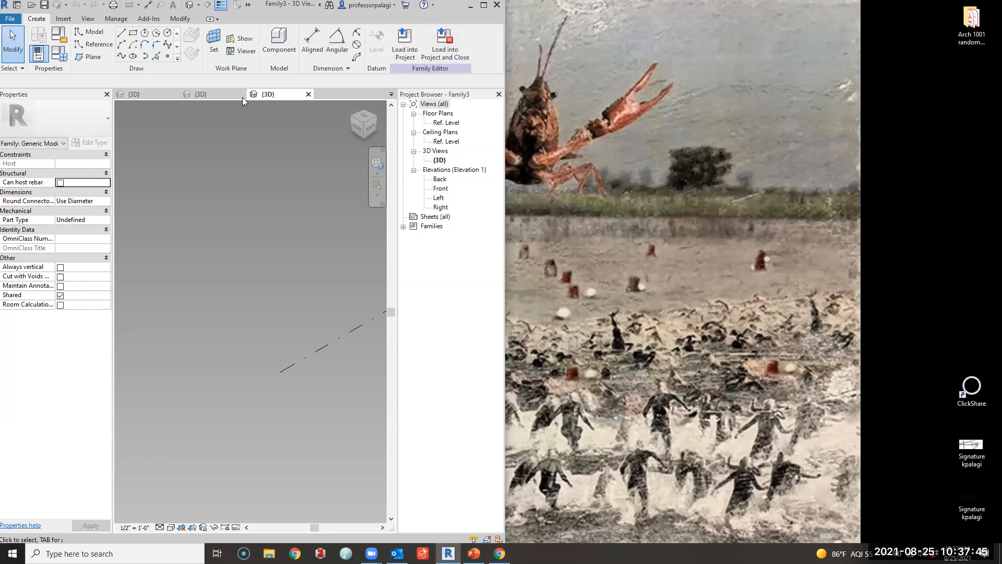
drag(287, 6, 285, 6)
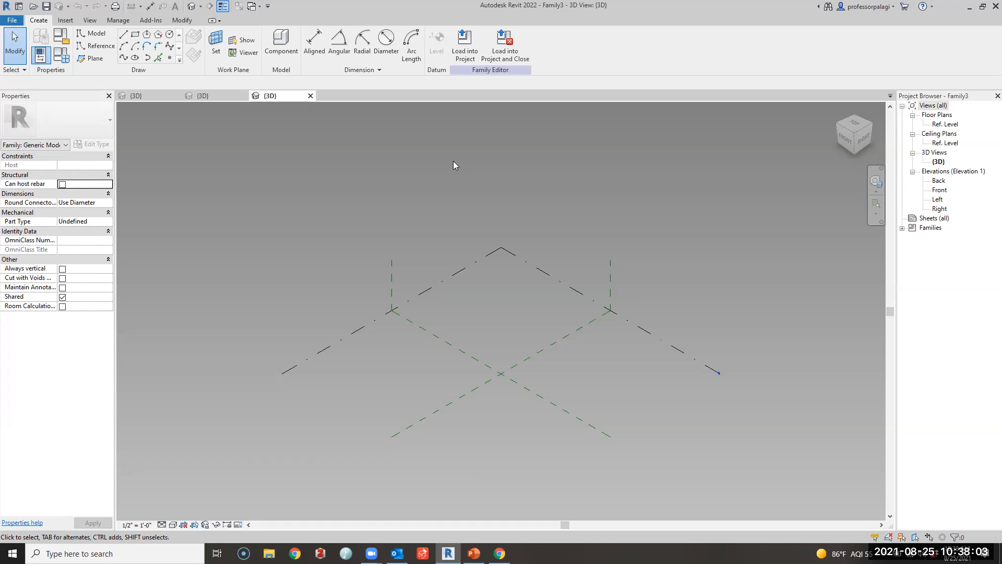
Switch to the wheel model in Family2 and select its adaptive placement point 1
scroll(451, 374, up, 3)
click(135, 95)
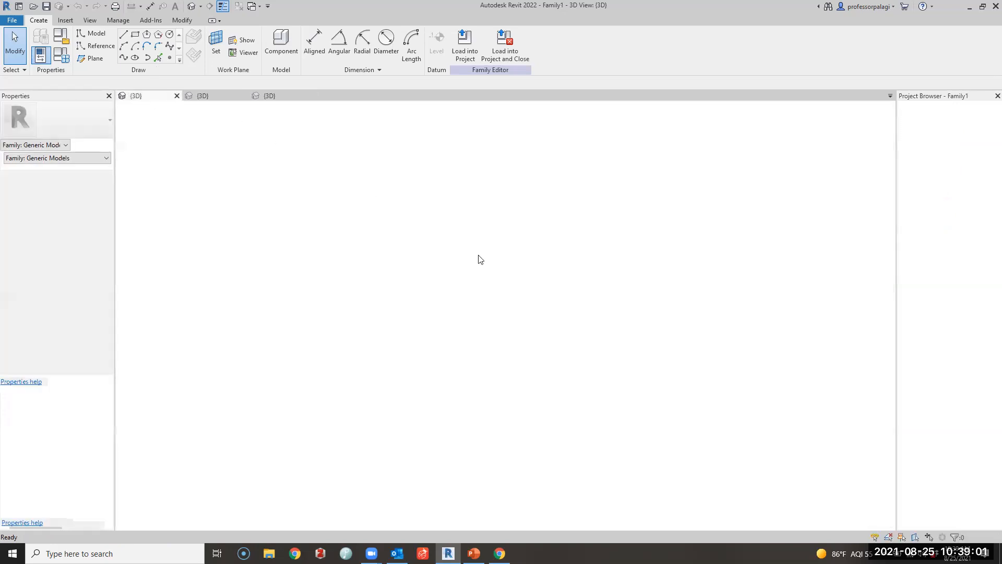
click(220, 96)
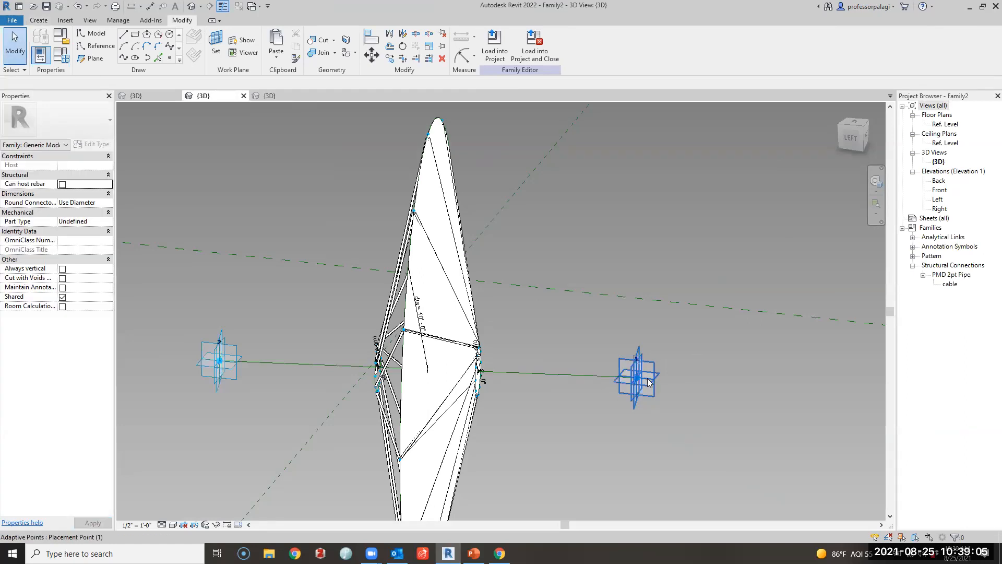
click(647, 382)
click(173, 415)
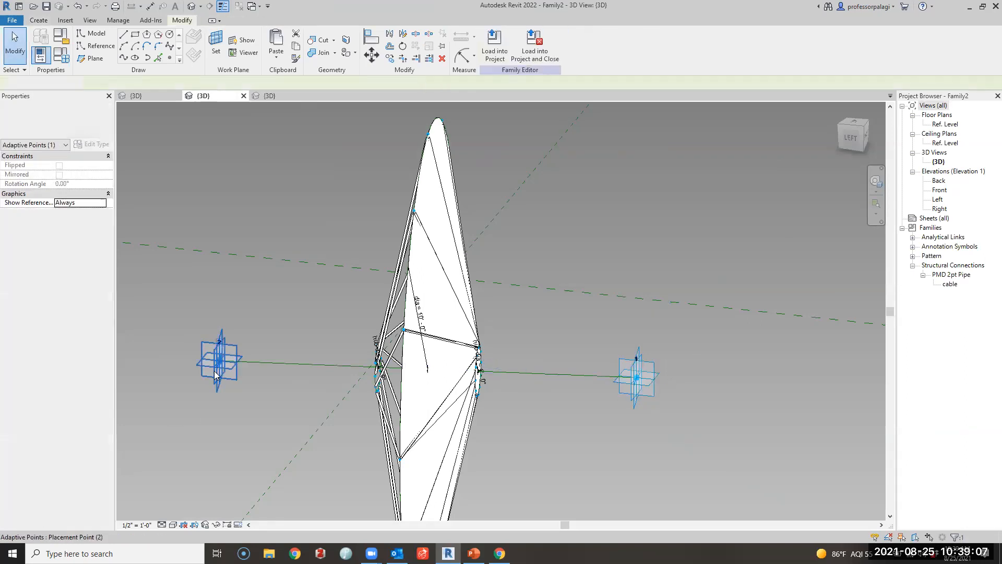
Move adaptive placement point 2 of the wheel model upward to tilt its axis
click(219, 340)
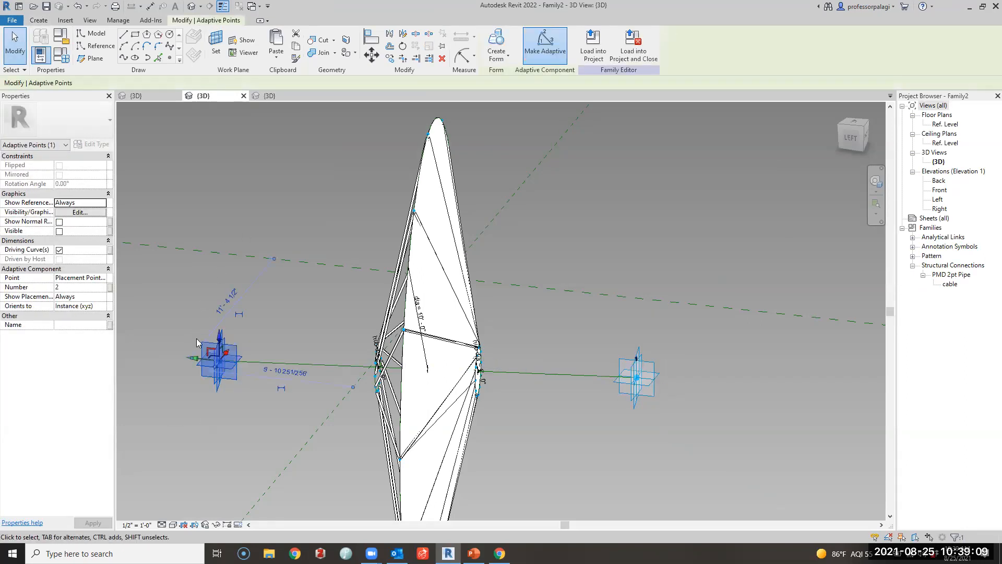
click(209, 350)
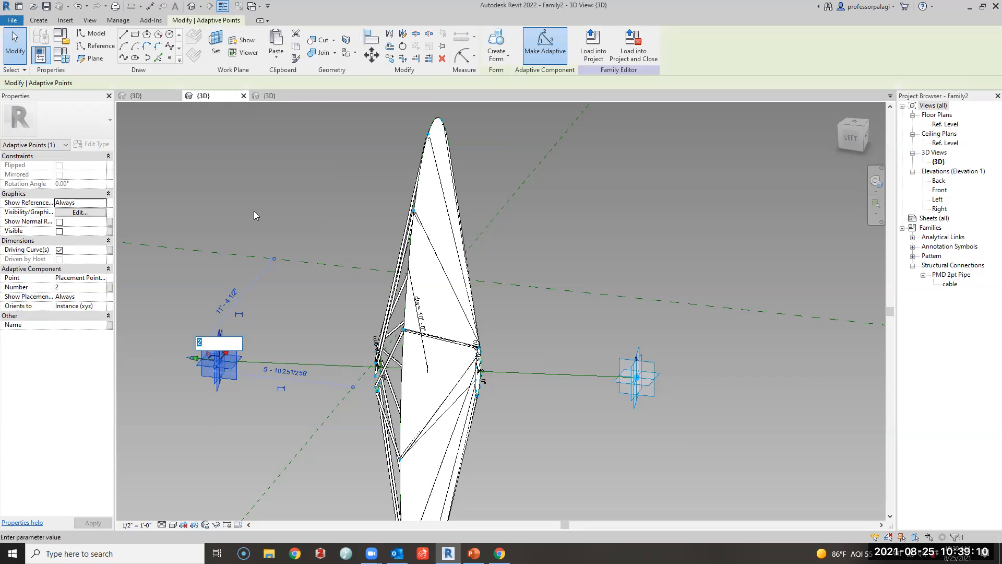
click(165, 351)
drag(206, 351, 235, 134)
click(493, 400)
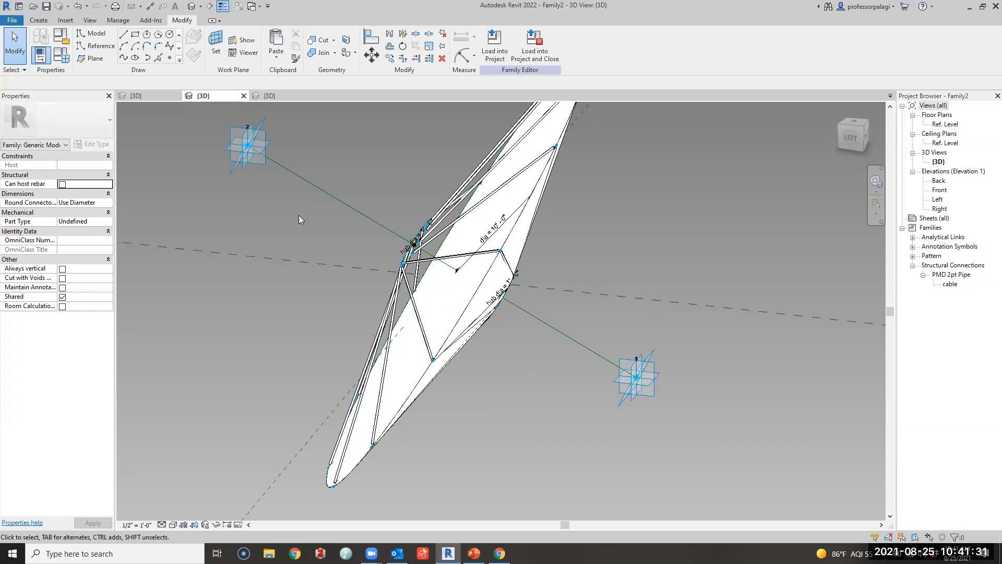
In Family3, place a reference point on the Ref. Level to the left of the reference plane intersection
click(269, 96)
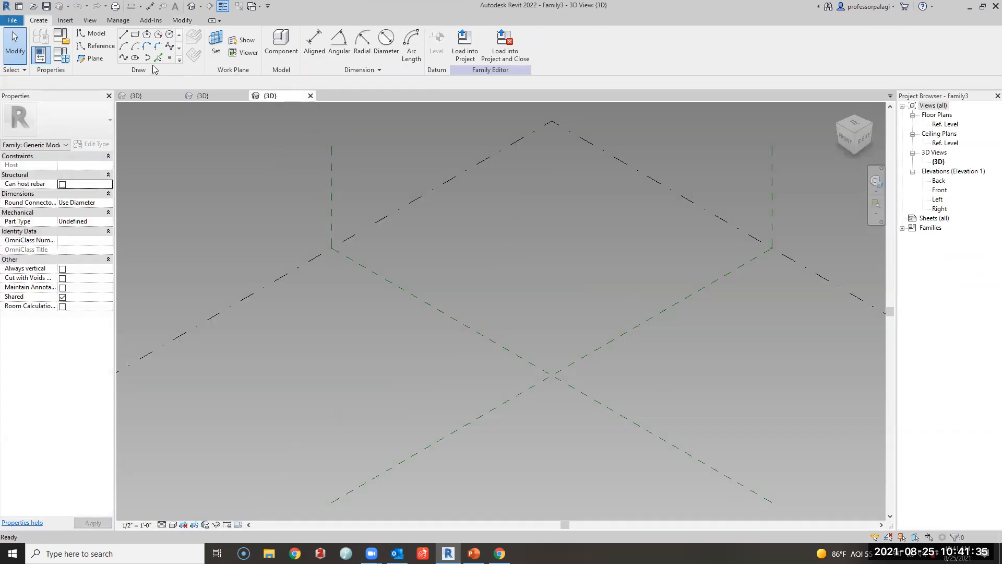
click(169, 57)
click(474, 364)
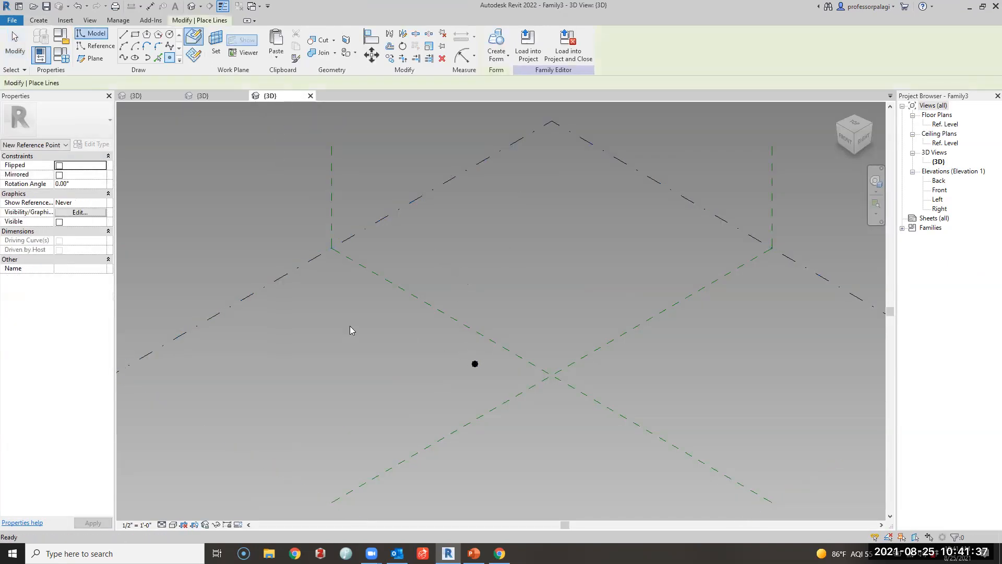
key(Escape)
Select the new reference point and make it adaptive
drag(409, 320, 587, 401)
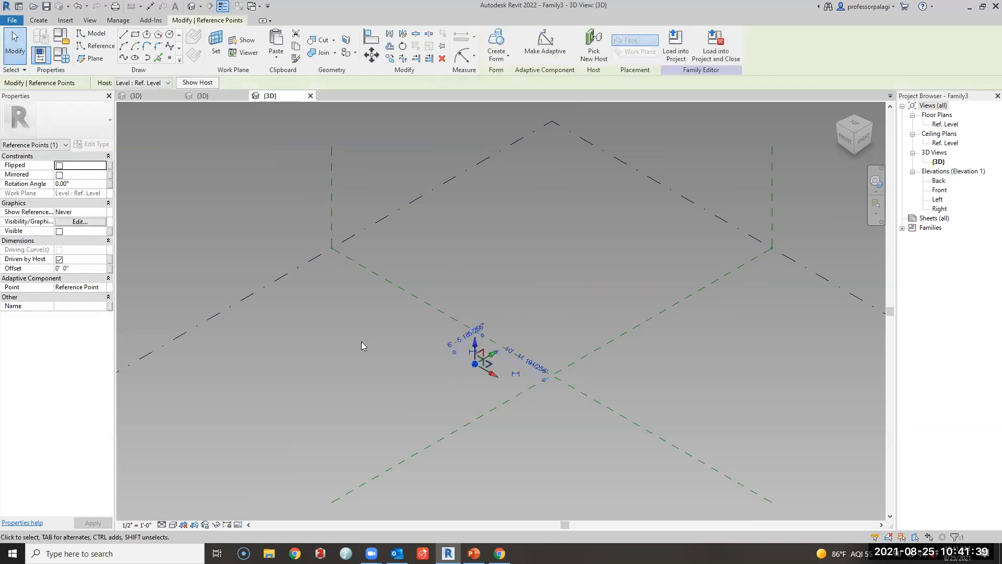
click(445, 360)
drag(352, 311, 586, 407)
click(359, 324)
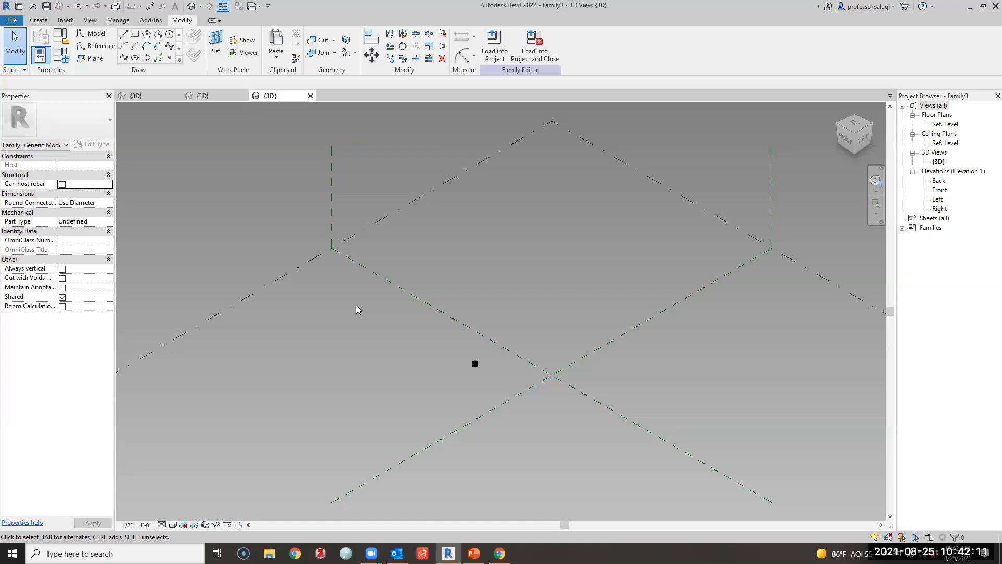
drag(360, 296, 577, 421)
click(545, 45)
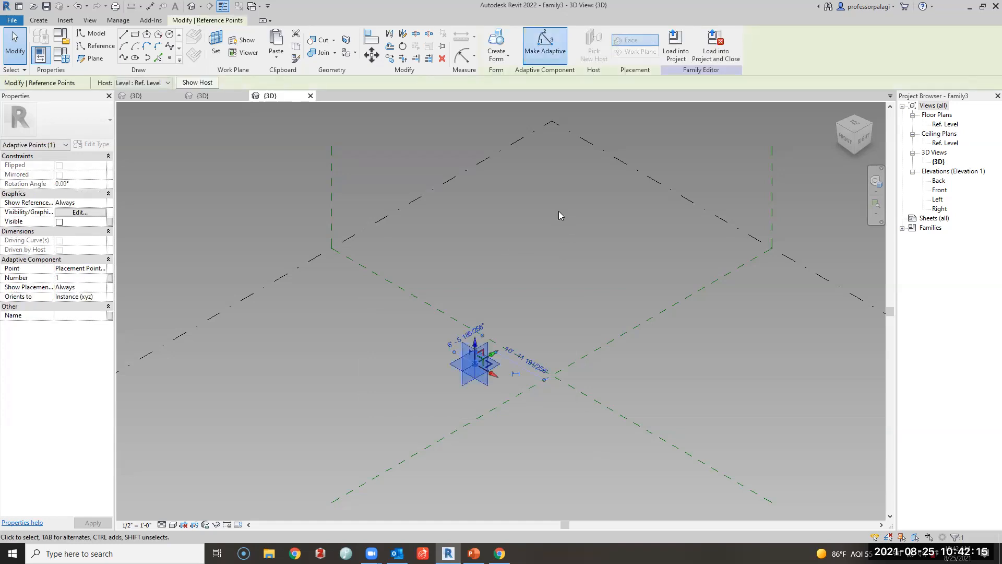
click(559, 215)
Place another reference point hosted directly on adaptive point 1
click(168, 58)
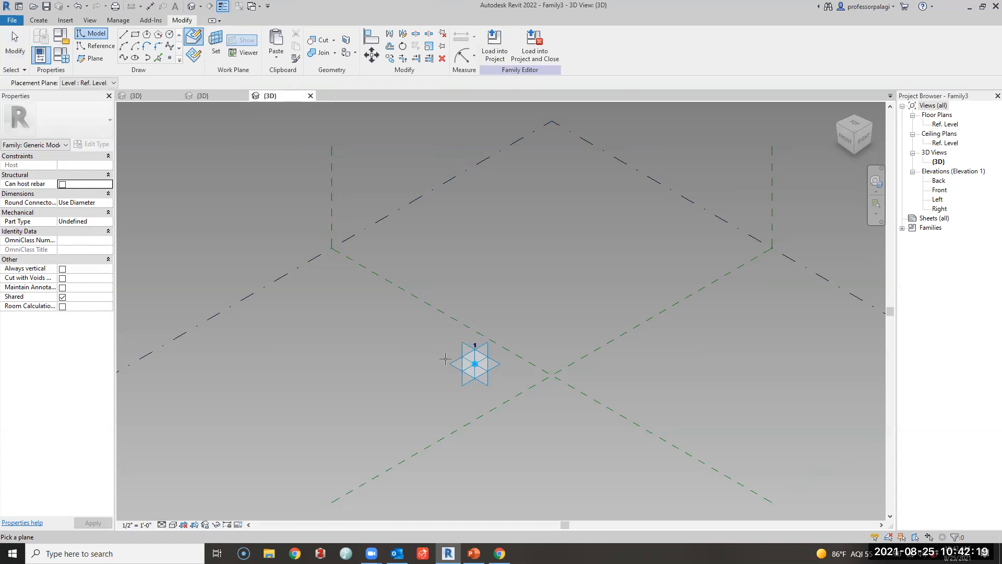
click(475, 363)
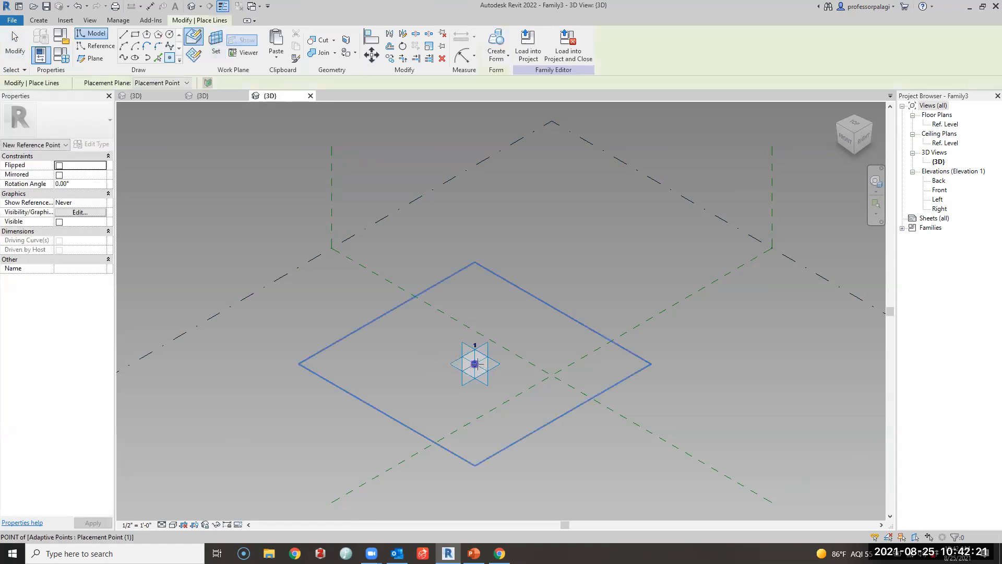
key(Escape)
key(Escape)
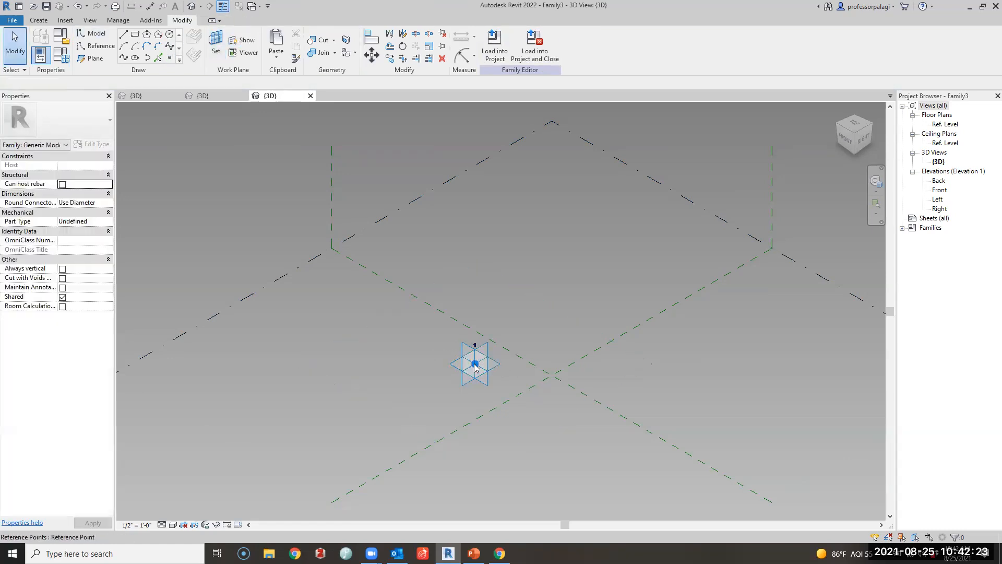
Set the hosted reference point's offset from adaptive point 1 to 4'
click(475, 364)
click(474, 345)
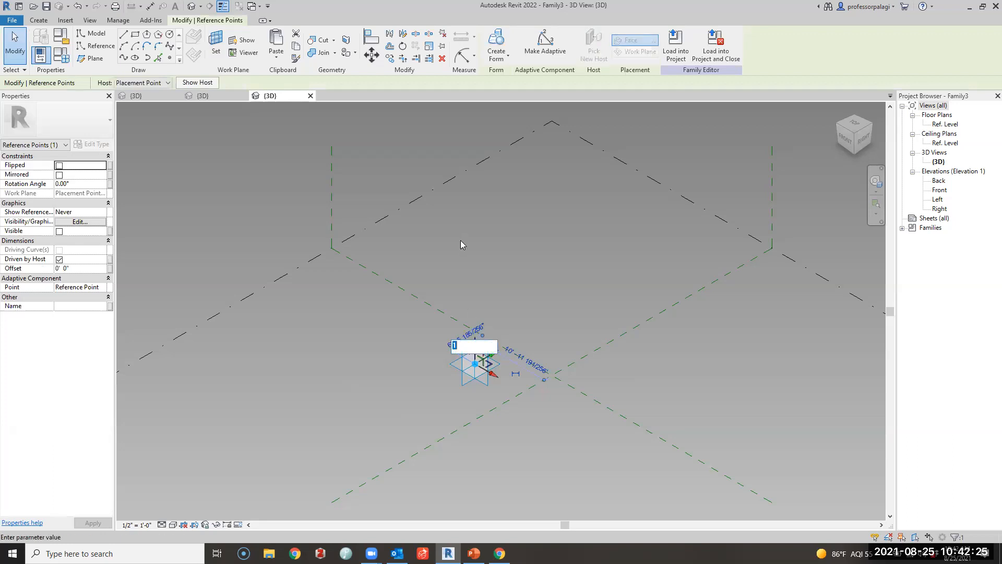
scroll(466, 350, up, 3)
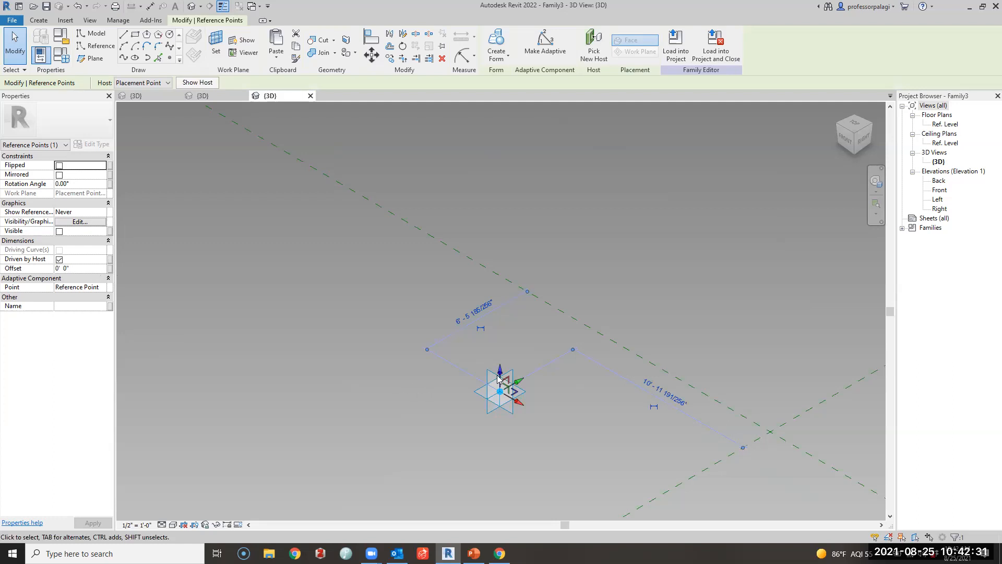
click(82, 267)
text(4)
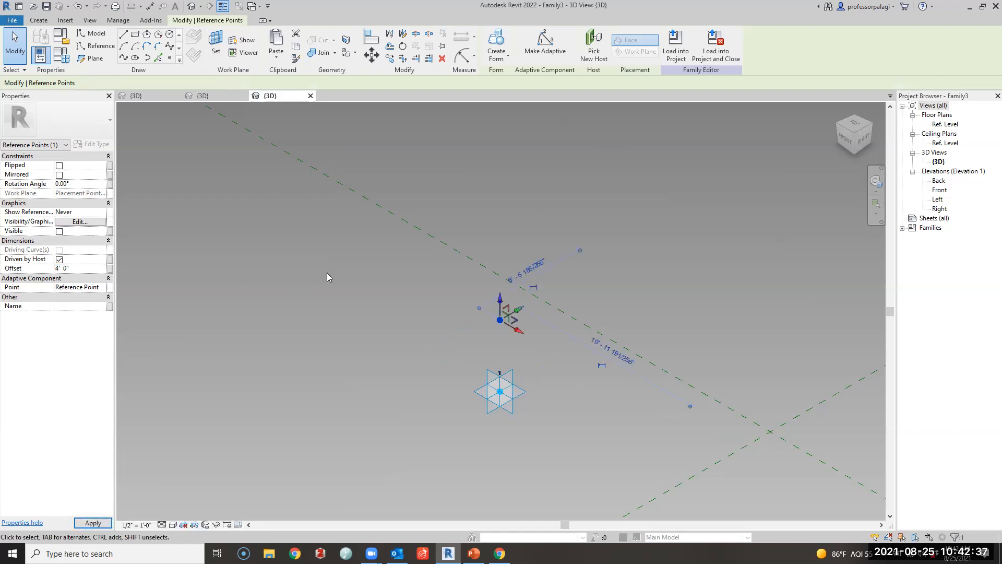
click(314, 288)
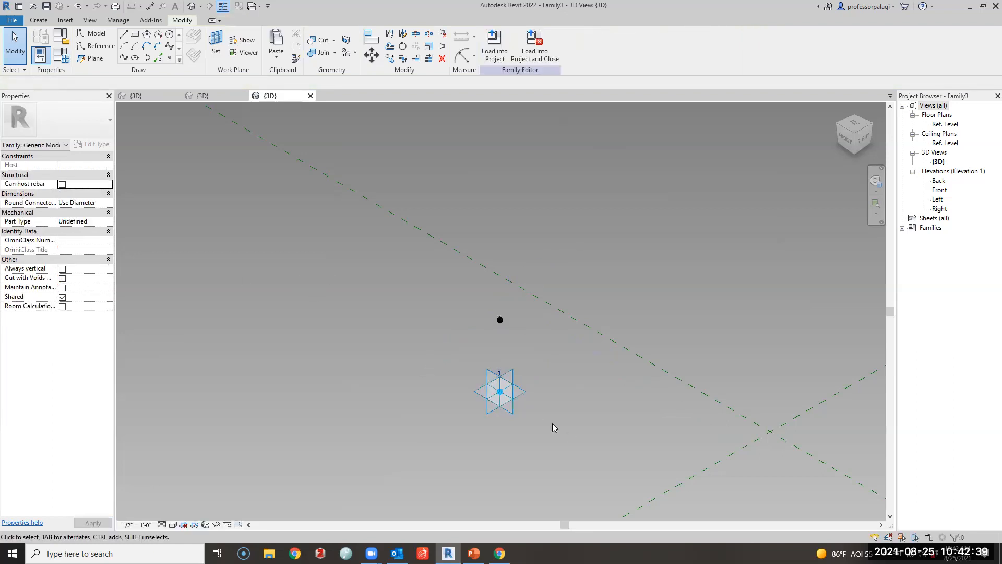
Move adaptive point 1 along the Ref. Level to test how the hosted reference point follows it
click(510, 400)
drag(515, 403, 539, 358)
click(498, 389)
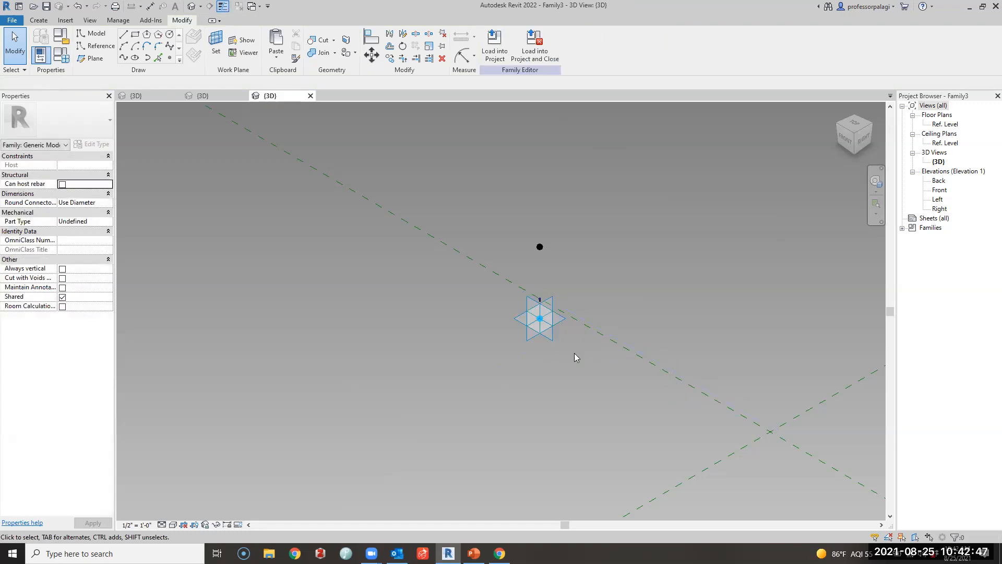
click(534, 339)
click(438, 242)
click(527, 329)
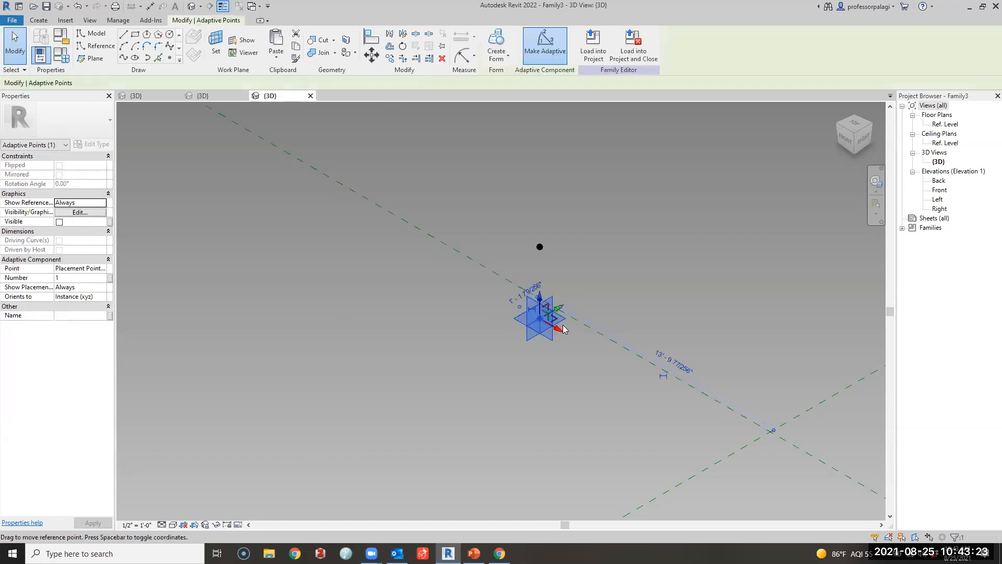
drag(558, 331, 404, 321)
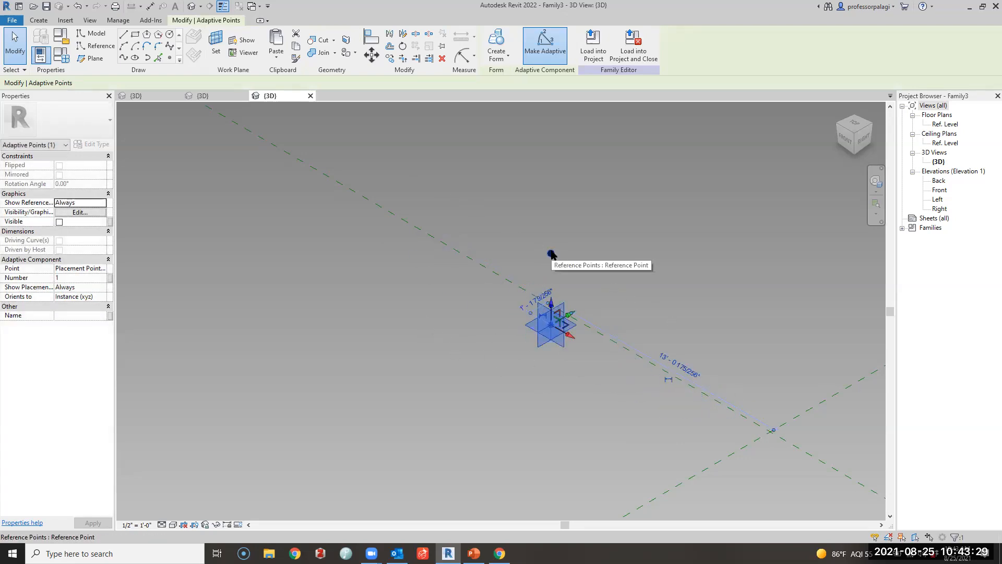
Set the hosted reference point's offset to 100'
click(551, 253)
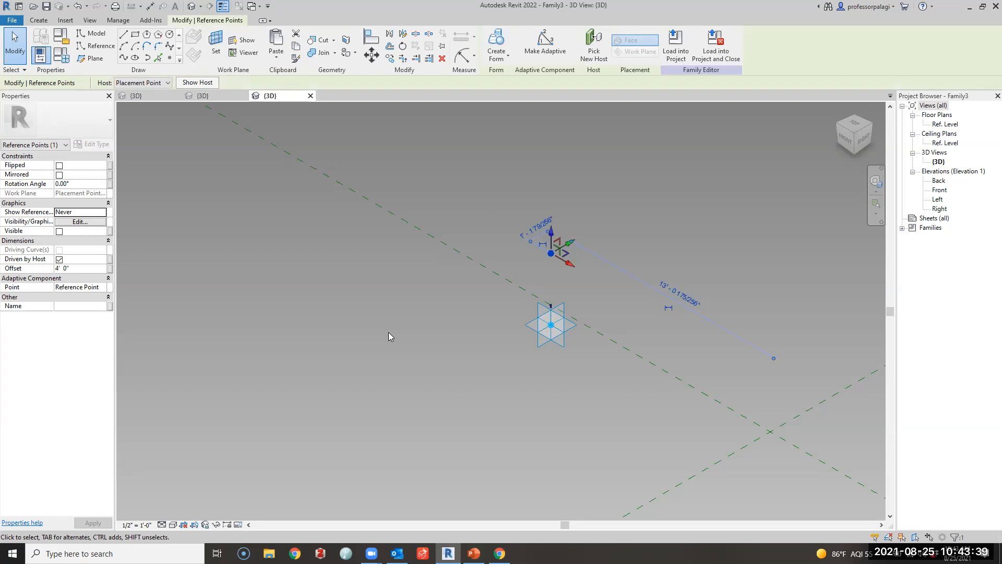
click(77, 269)
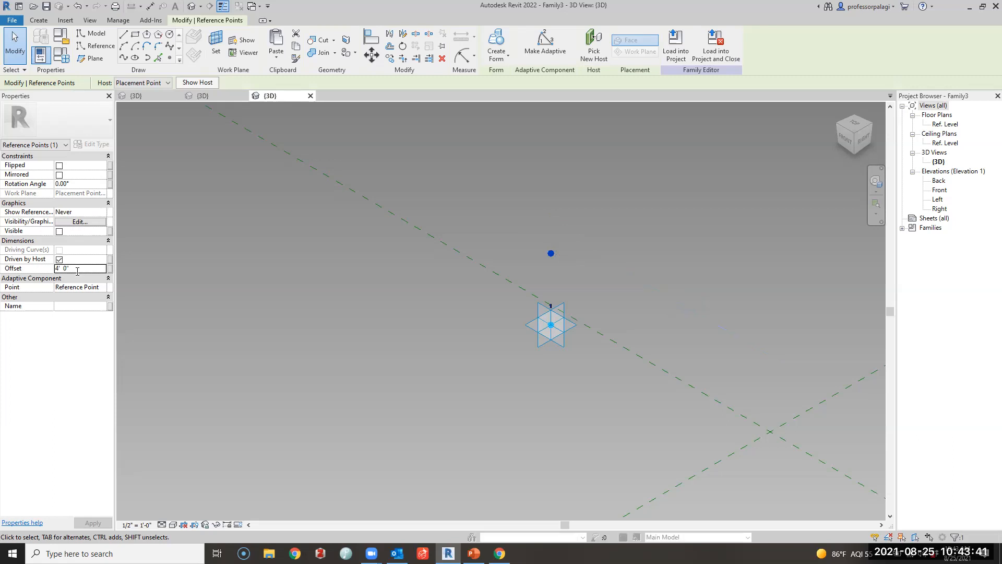
text(100)
key(Return)
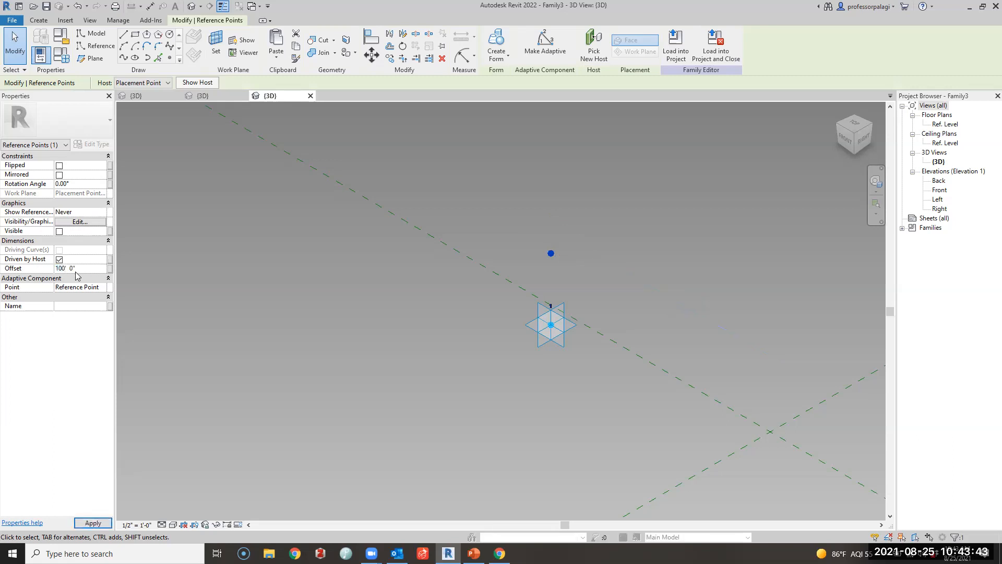
click(433, 283)
scroll(422, 387, down, 5)
scroll(440, 400, down, 2)
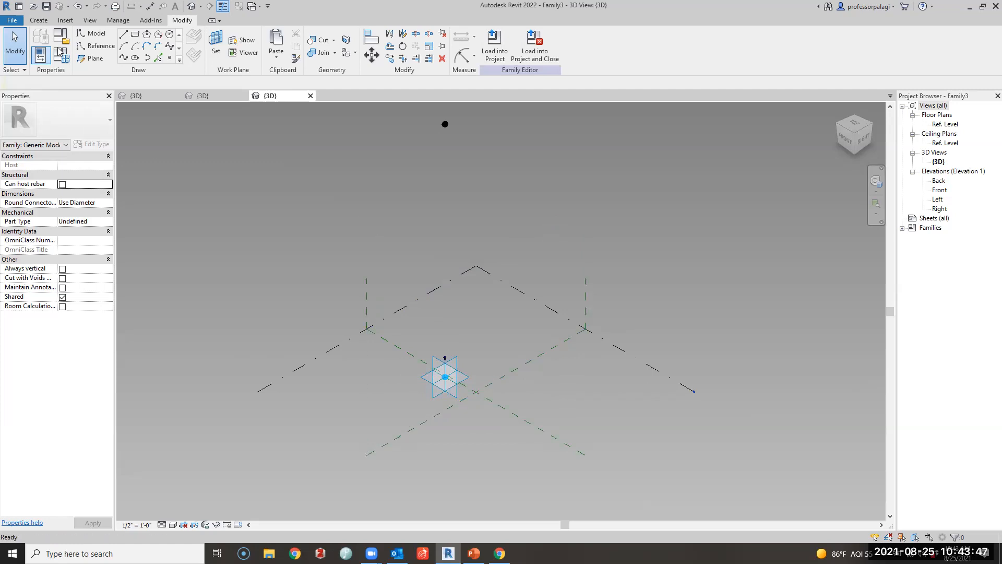
Draw a reference line from adaptive point 1 up to the hosted reference point above it
click(96, 45)
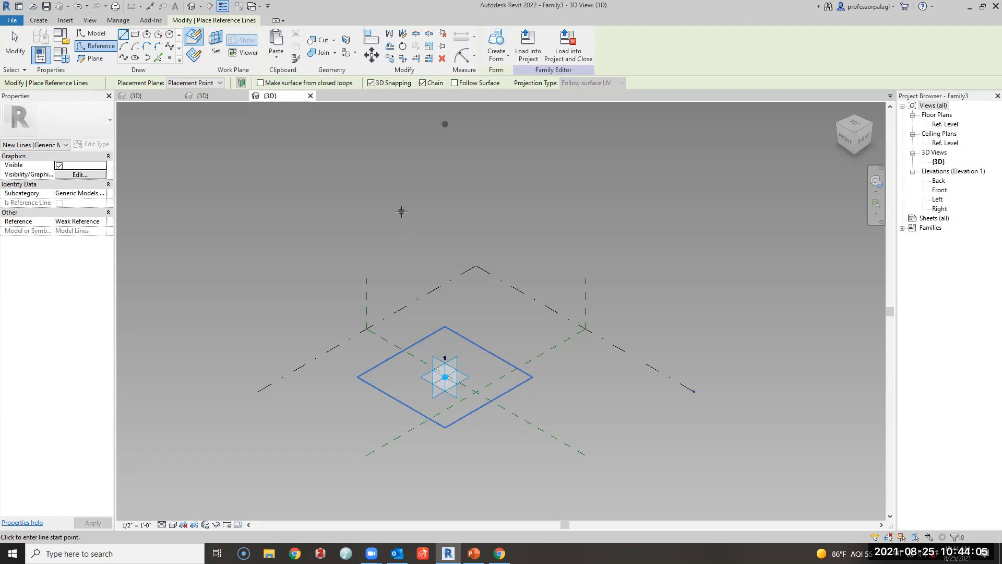
click(445, 376)
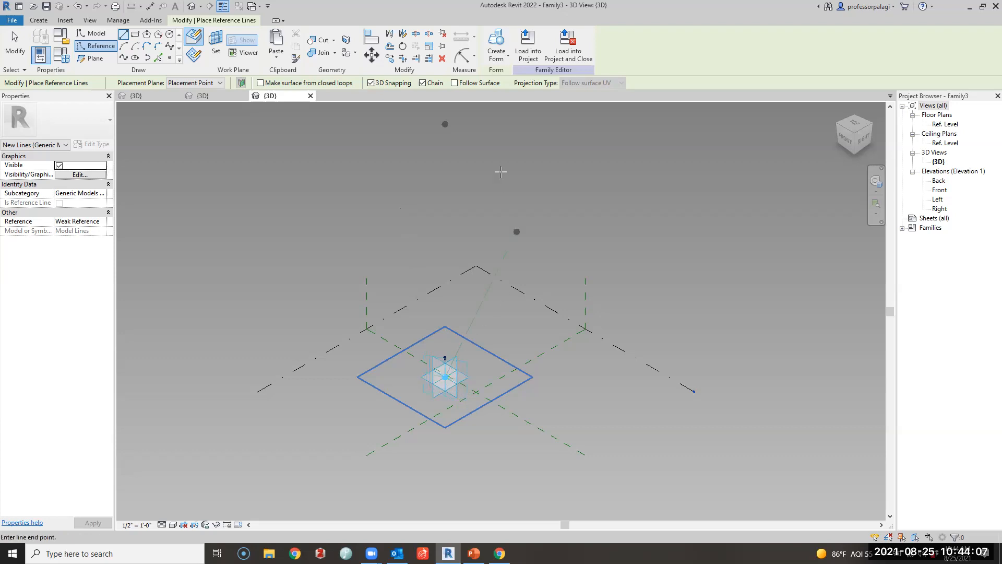
click(445, 123)
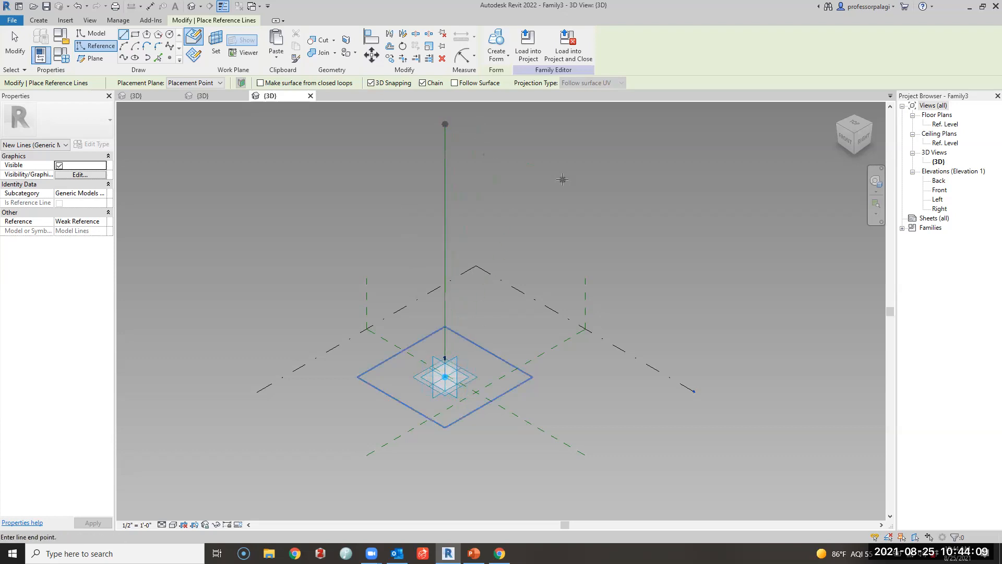
key(Escape)
key(Escape)
Move adaptive point 1 along the Ref. Level to test that the reference line follows it
click(453, 378)
drag(484, 388, 498, 402)
click(590, 207)
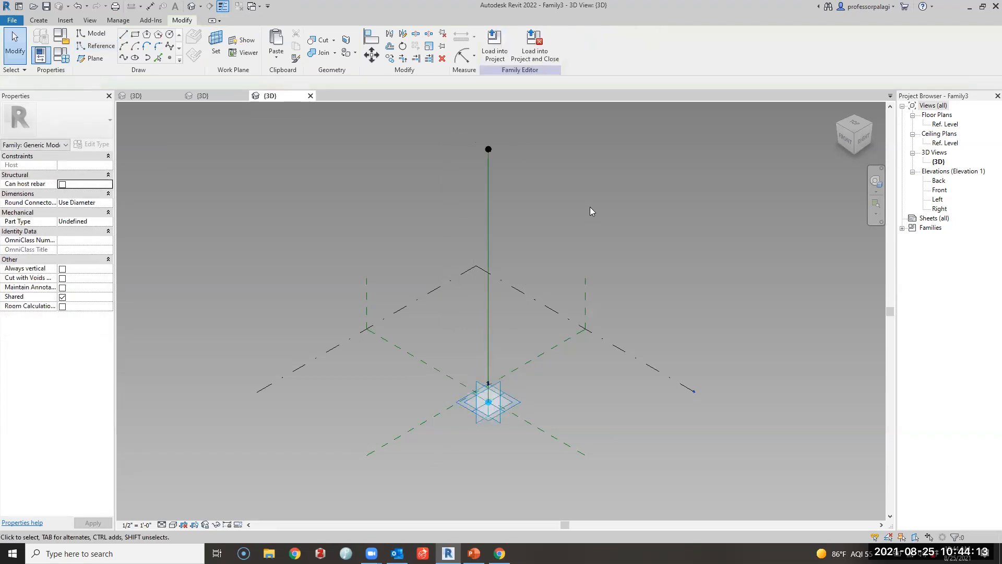
click(170, 57)
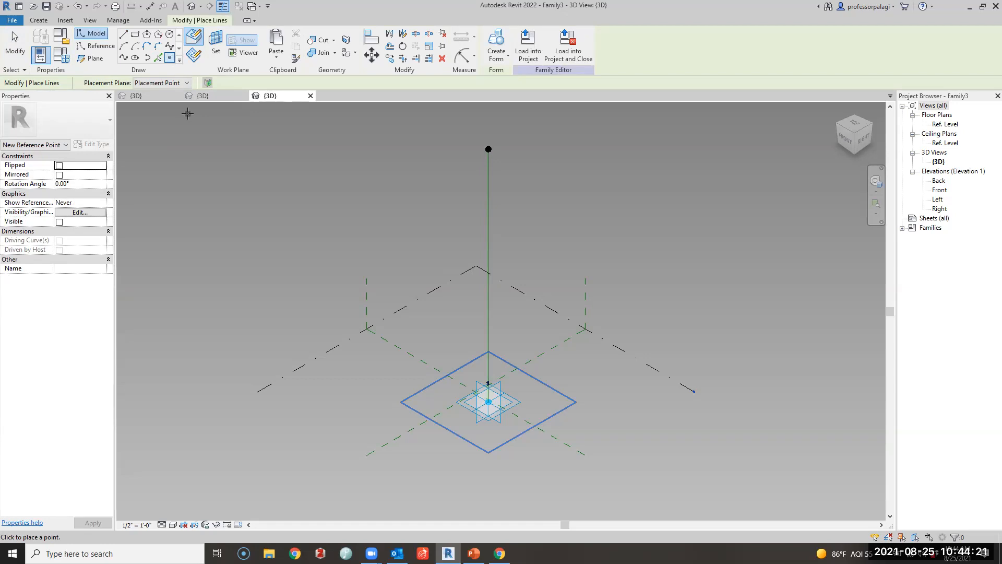
key(Escape)
key(Escape)
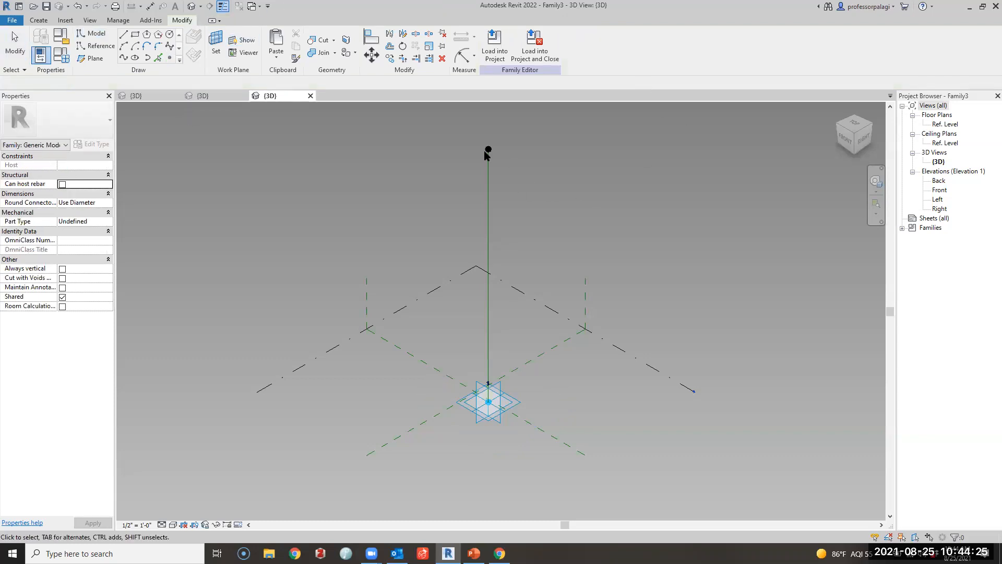
Delete the hosted reference point with its reference line, and move adaptive point 1 to the other side of the reference plane intersection
click(539, 128)
key(Delete)
click(488, 403)
drag(489, 403, 417, 380)
click(502, 284)
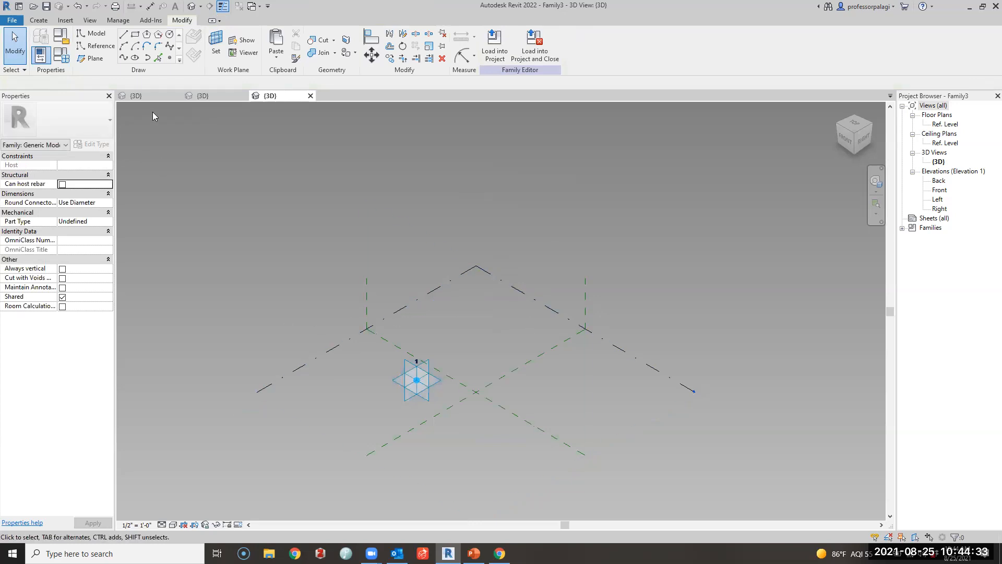
Place a new reference point hosted on adaptive point 1's horizontal work plane
click(169, 57)
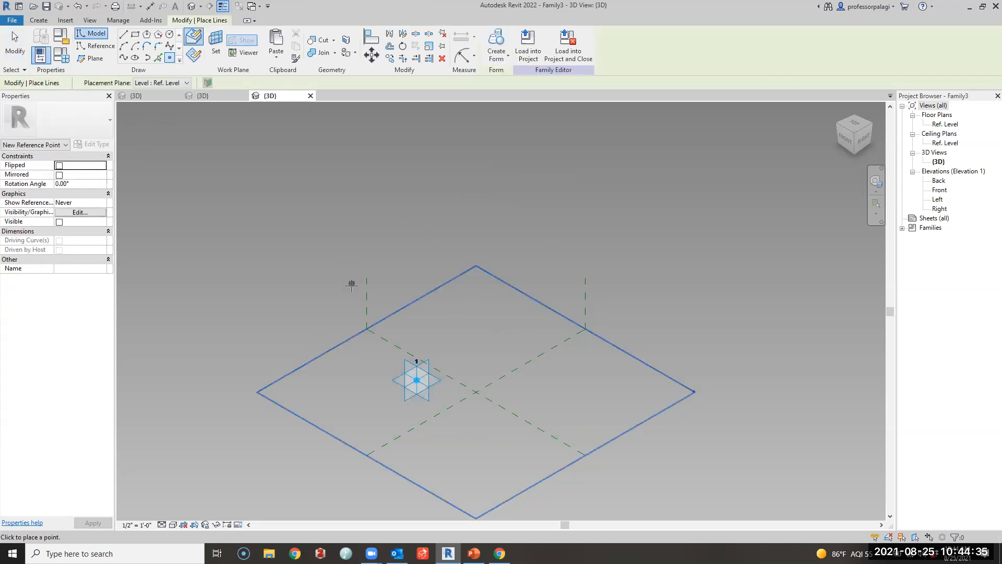
click(395, 381)
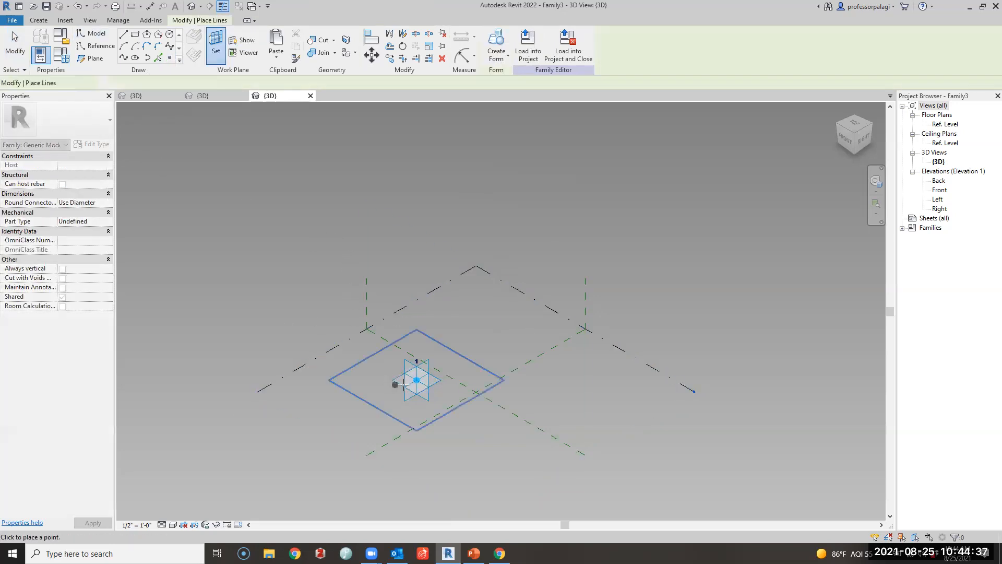
key(Escape)
key(Escape)
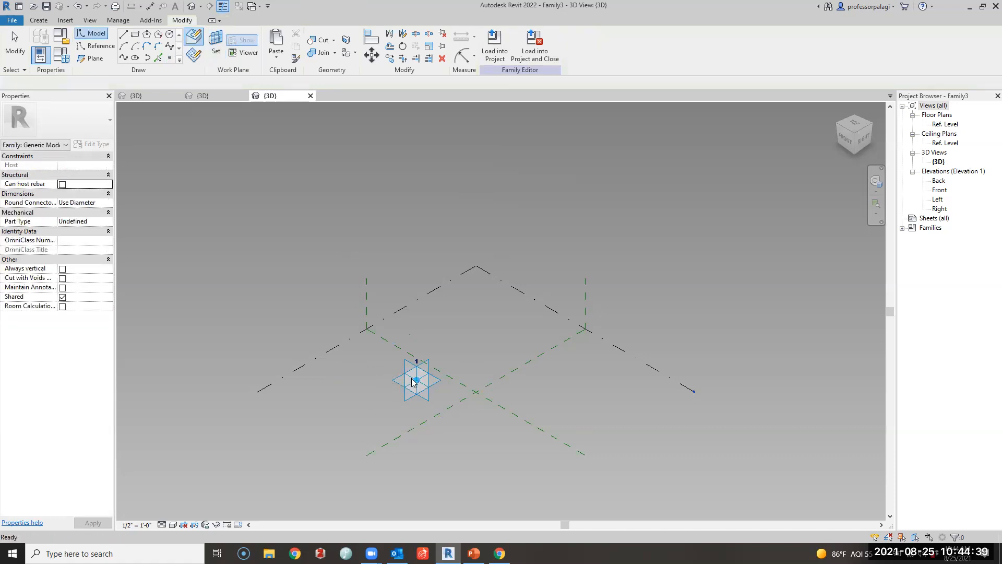
Set the new hosted reference point's offset to 100'
click(412, 381)
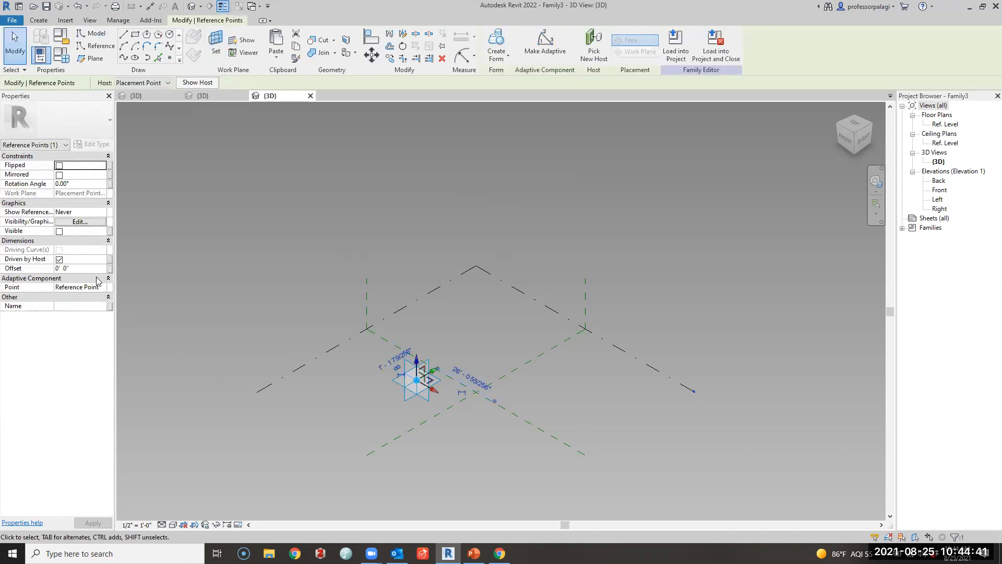
click(91, 270)
text(1)
key(Return)
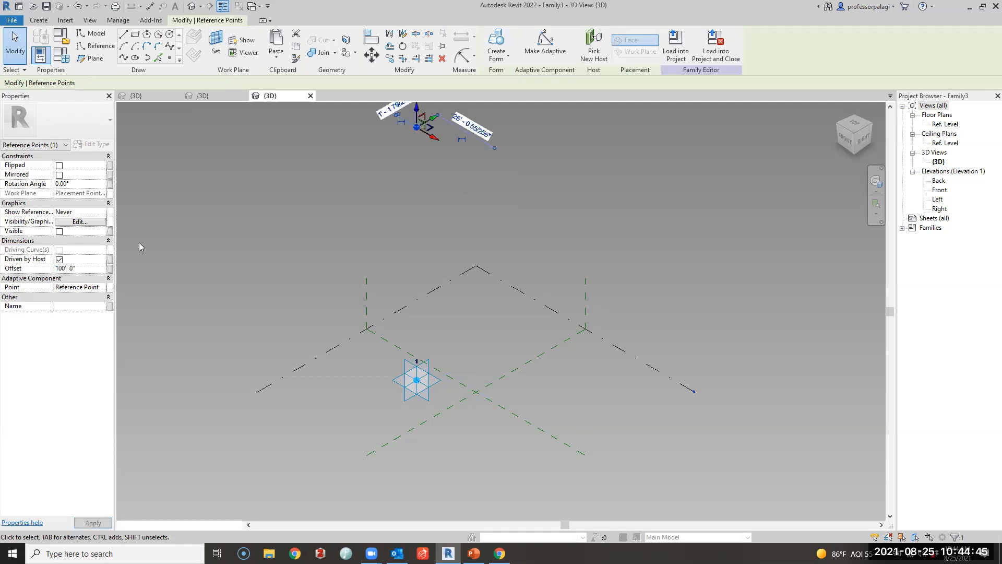
Move adaptive point 1 across the Ref. Level to test that the offset reference point follows it
click(266, 248)
drag(402, 404, 512, 438)
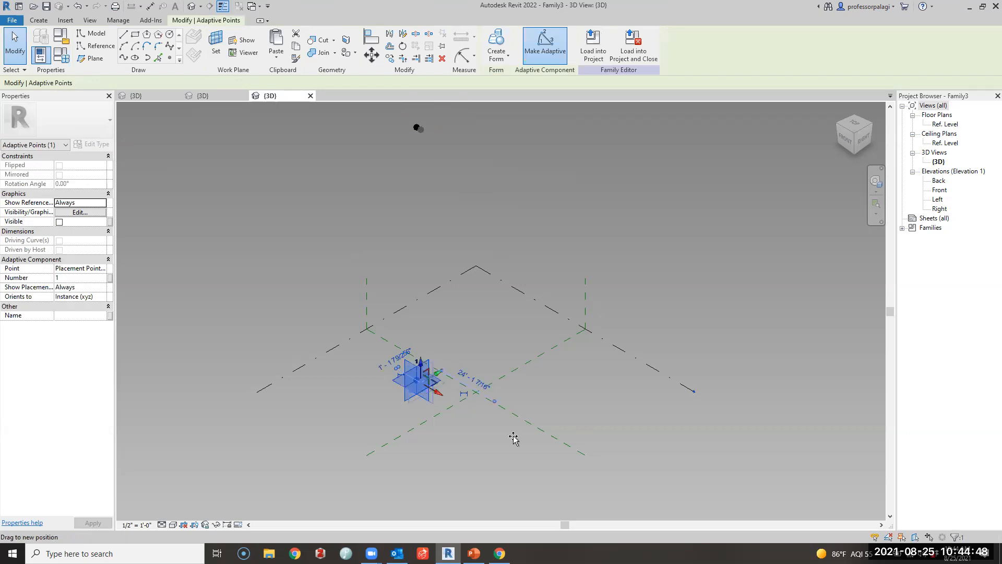
click(700, 262)
Draw a vertical reference line connecting adaptive point 1 to the offset reference point above it
click(97, 45)
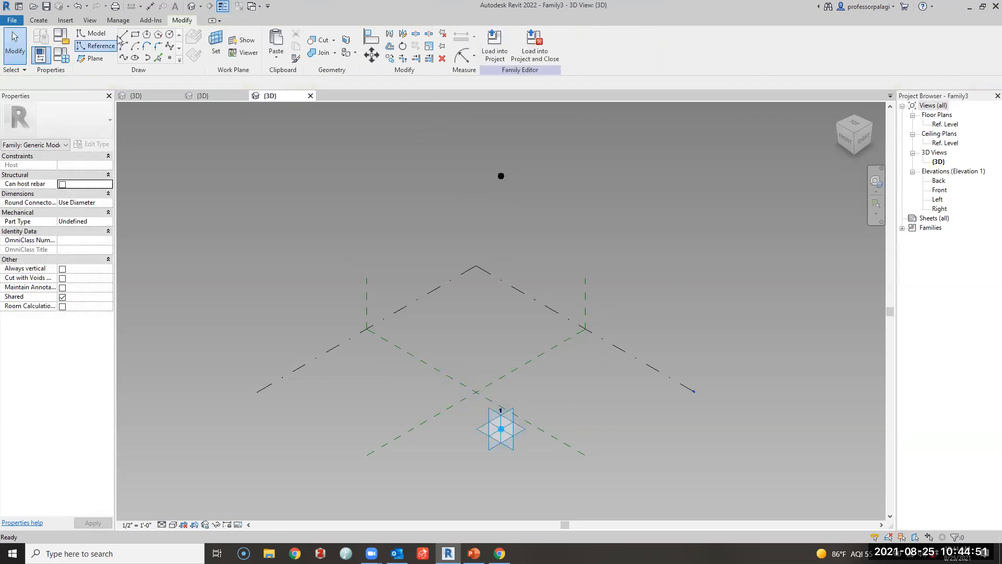
click(501, 428)
click(504, 176)
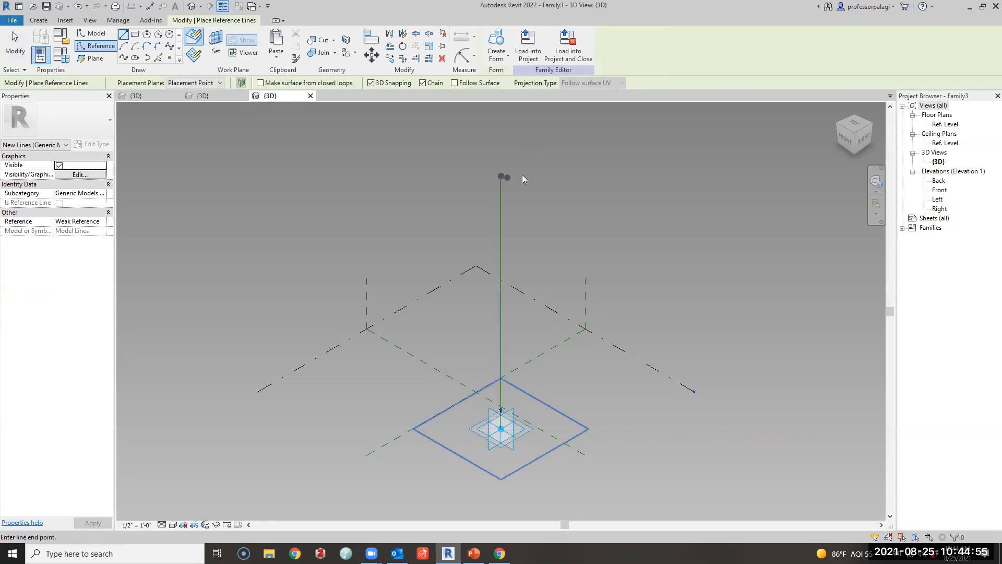
key(Escape)
key(Escape)
Move adaptive point 1 closer to the reference plane intersection to test the connected line and upper point
click(527, 434)
drag(520, 439, 500, 428)
key(Escape)
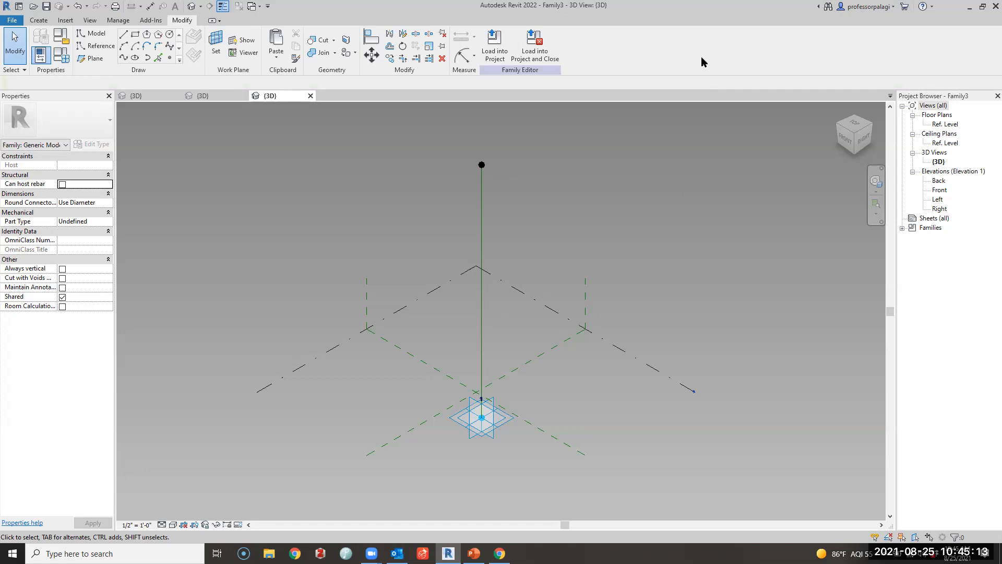
Place three hosted reference points along the lower half of the vertical reference line
click(169, 58)
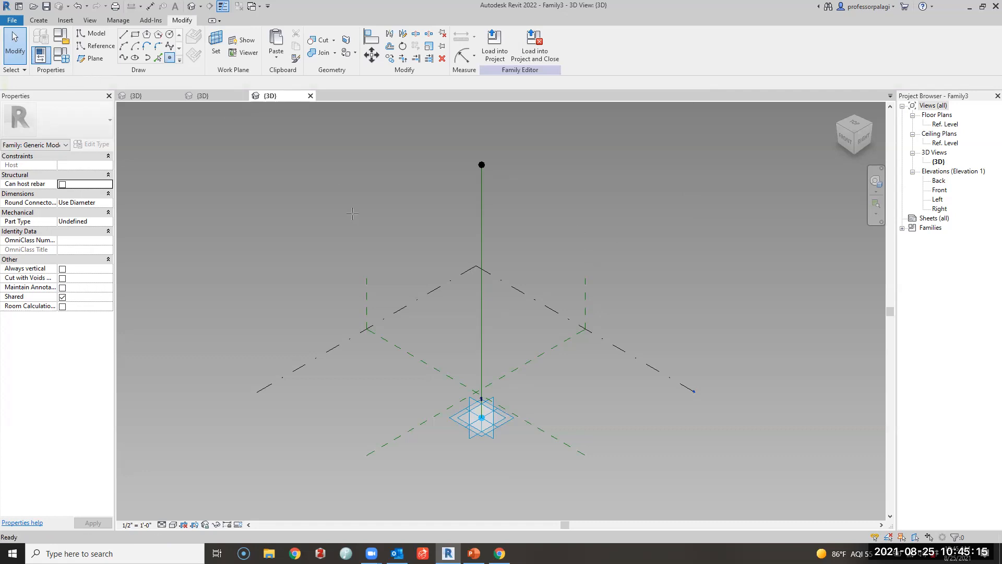
click(481, 322)
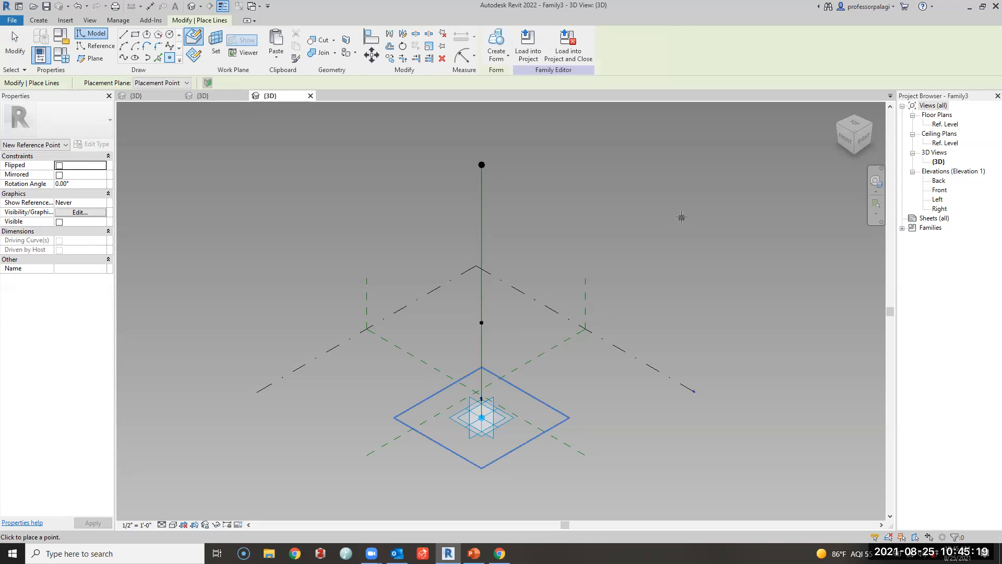
scroll(454, 352, up, 2)
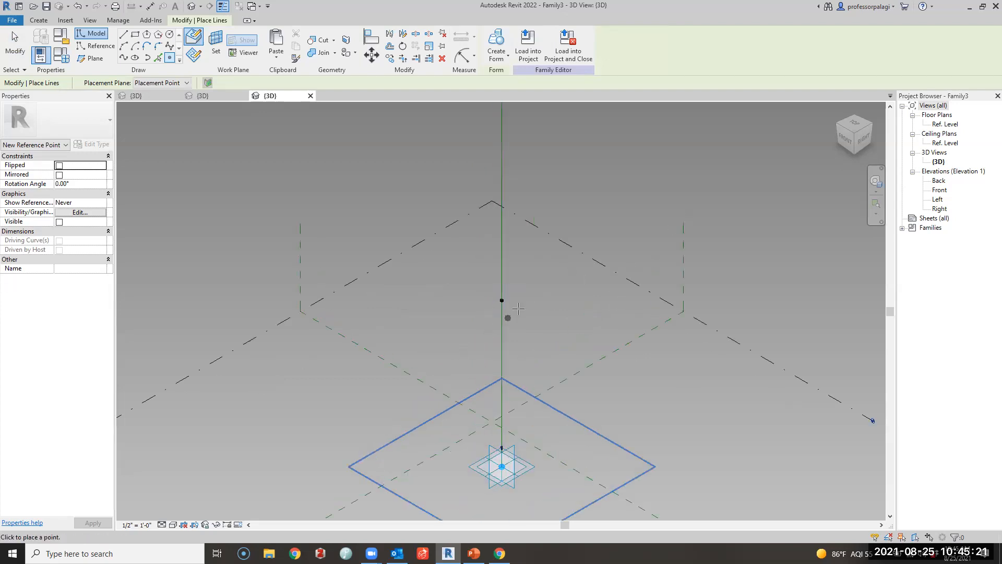
click(481, 333)
click(501, 279)
key(Escape)
key(Escape)
Place a separate reference point away from the vertical line and make it adaptive
shift+middle_drag(397, 343, 544, 299)
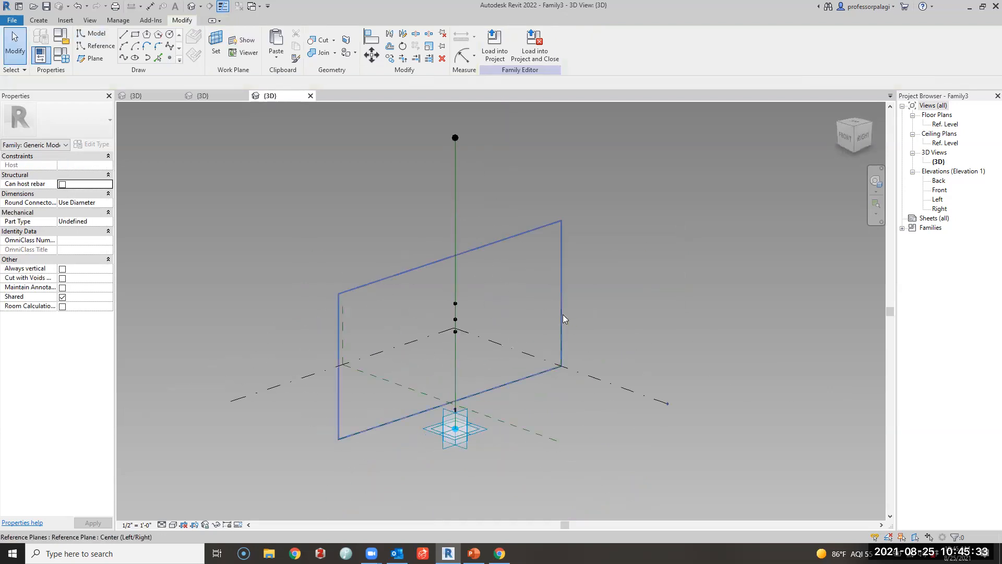
click(169, 58)
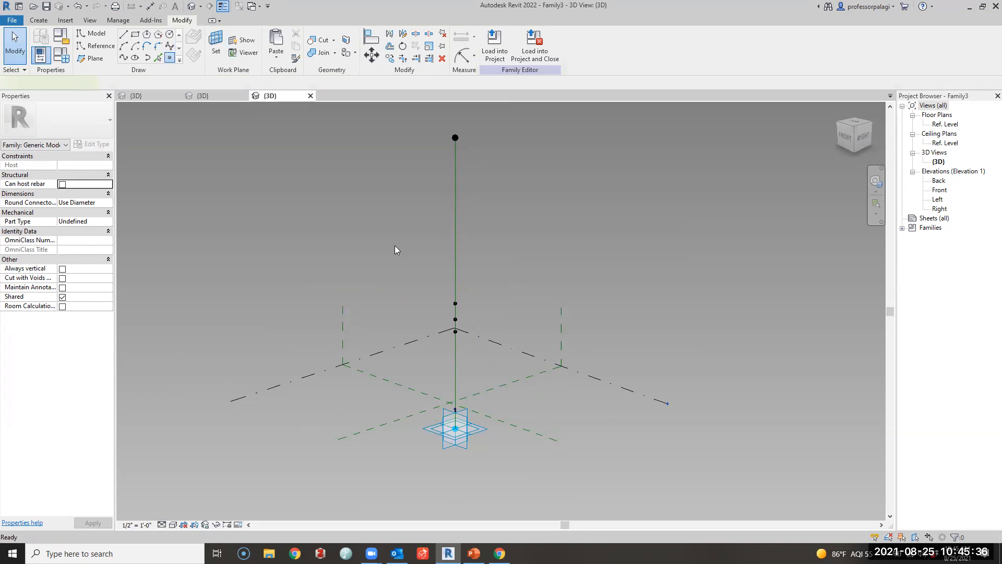
click(574, 397)
key(Escape)
key(Escape)
drag(561, 375, 606, 436)
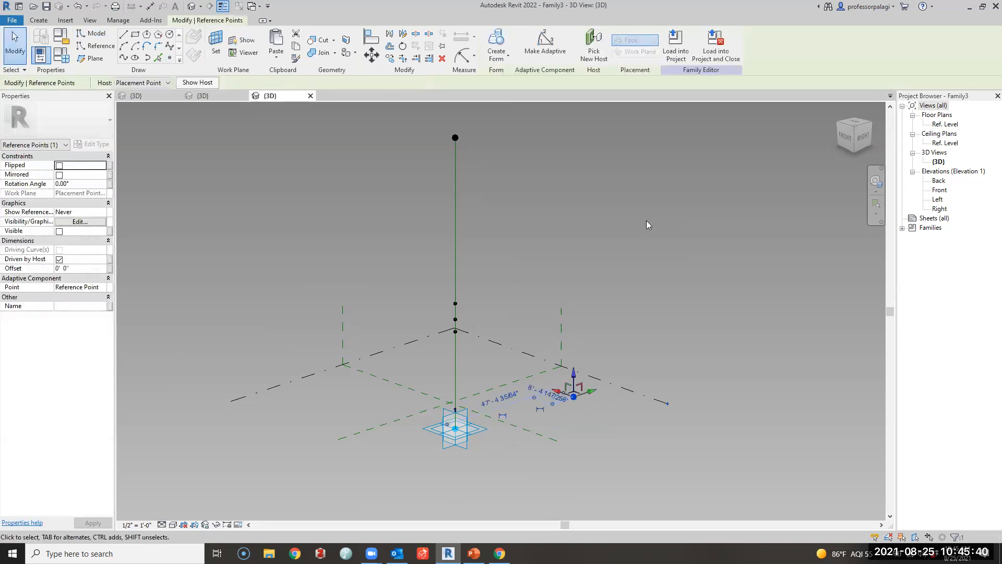
click(536, 45)
Raise adaptive point 2 vertically above the Ref. Level
click(569, 392)
drag(572, 372, 573, 300)
click(699, 300)
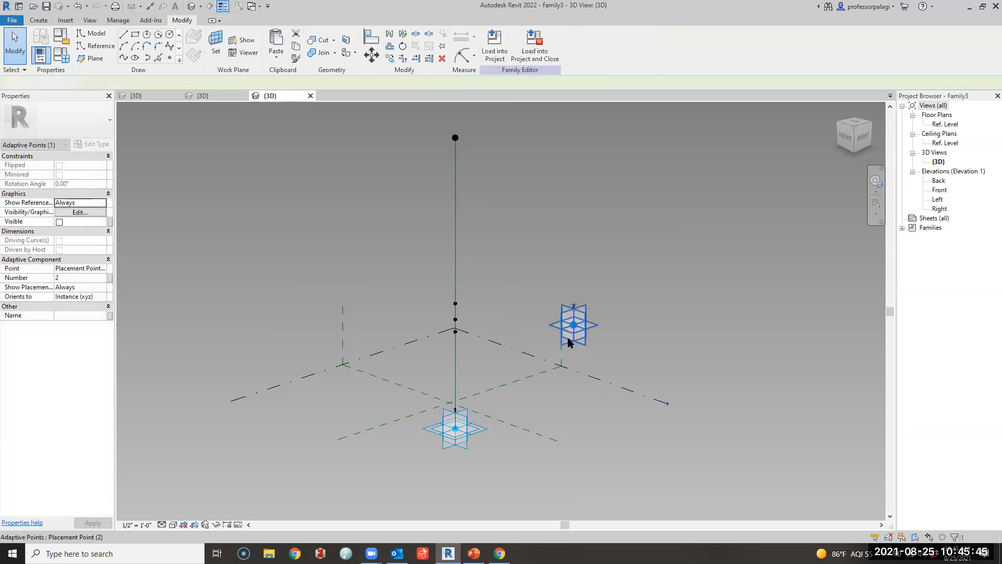
Examine the work plane and properties of the lowest hosted point on the vertical reference line
shift+middle_drag(572, 326, 608, 368)
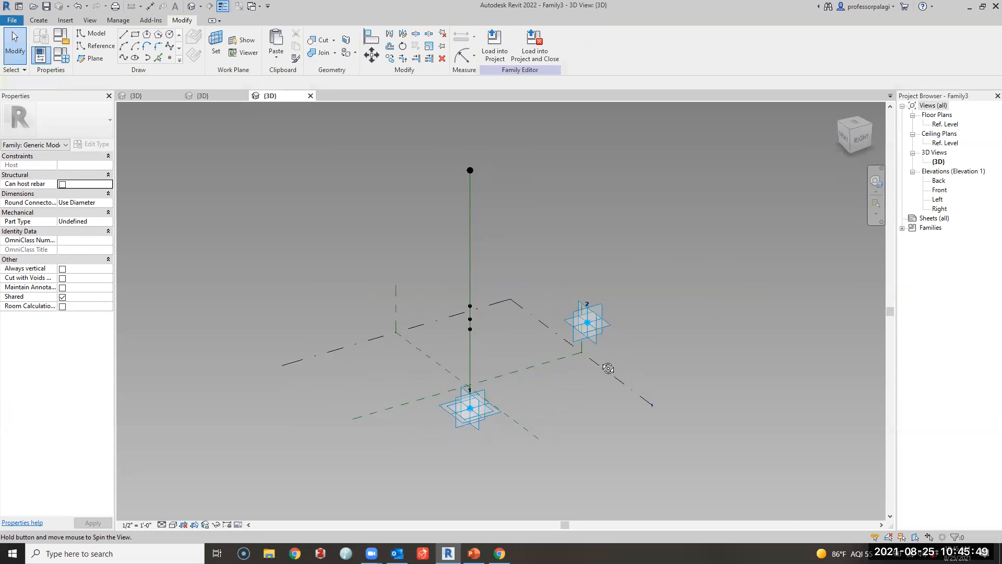
scroll(460, 338, up, 3)
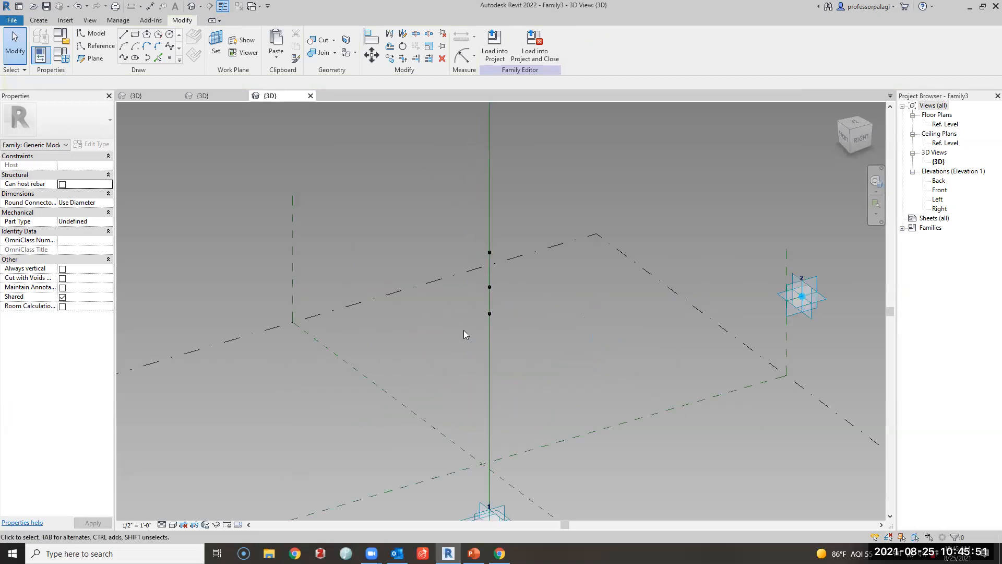
drag(468, 312, 519, 346)
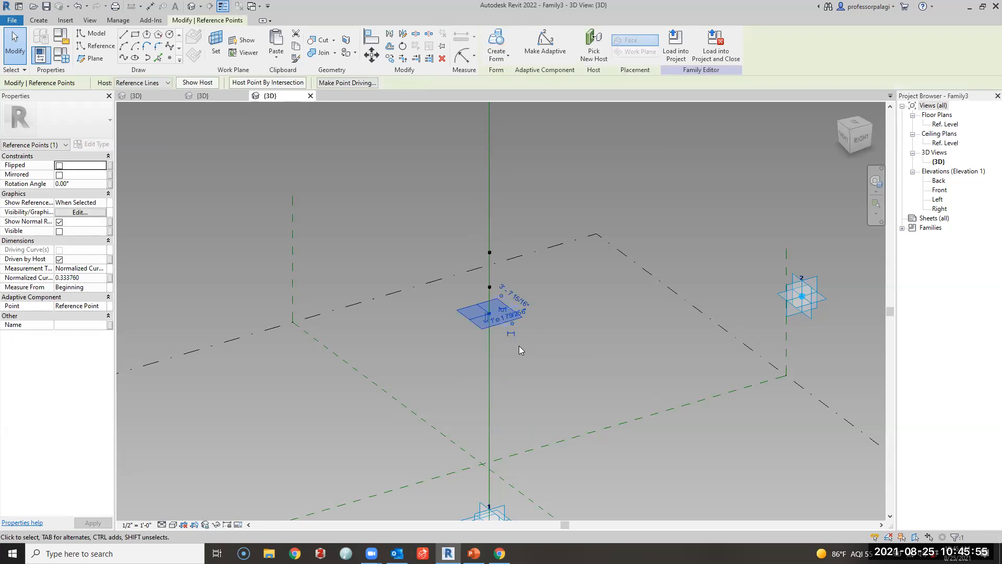
key(Escape)
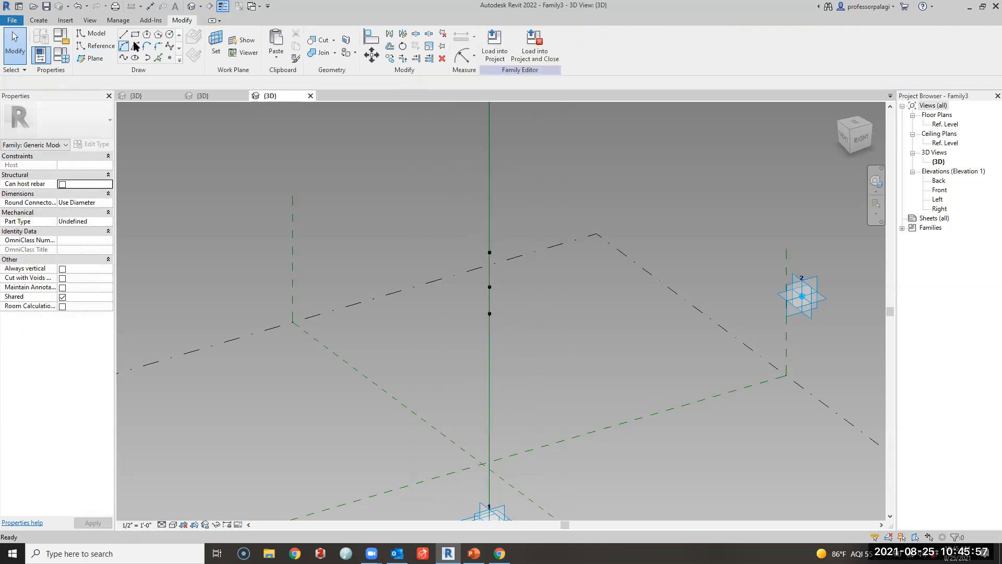
Place a reference point just beside the vertical reference line, close to the three hosted points
click(169, 58)
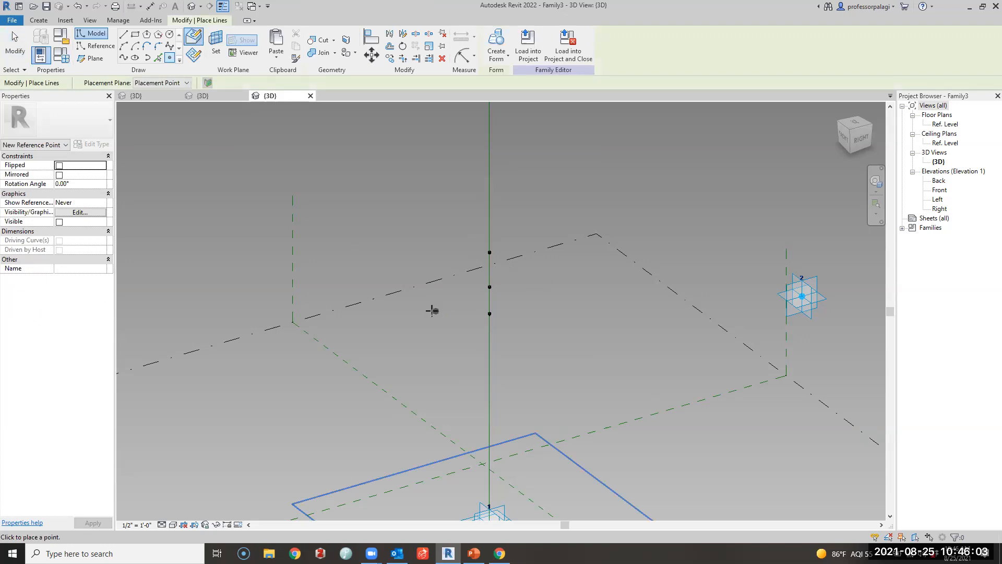
scroll(432, 311, up, 4)
click(554, 275)
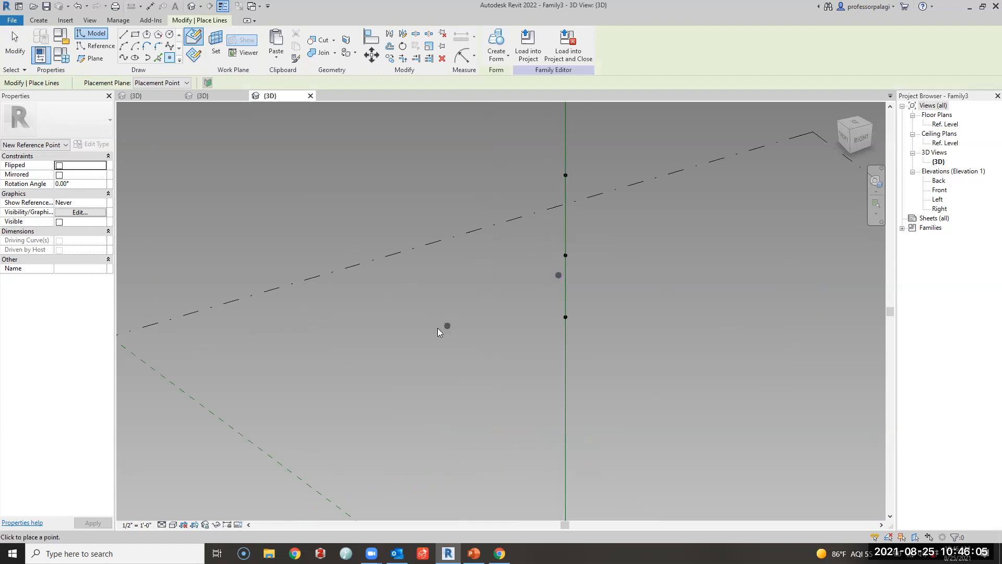
key(Escape)
key(Escape)
Compare adaptive point 2 with the reference point beside the vertical line, and delete that reference point
scroll(437, 325, down, 4)
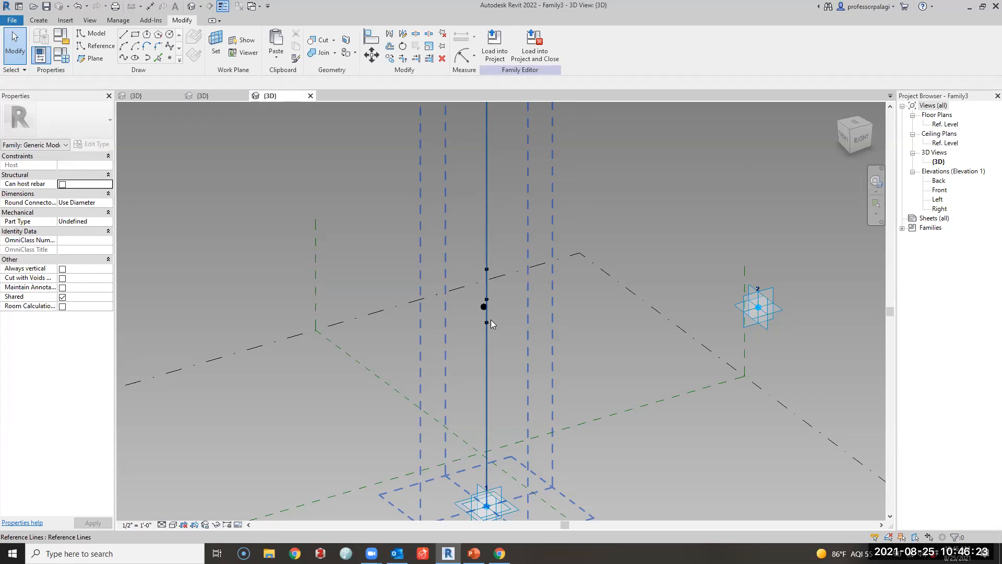
click(468, 319)
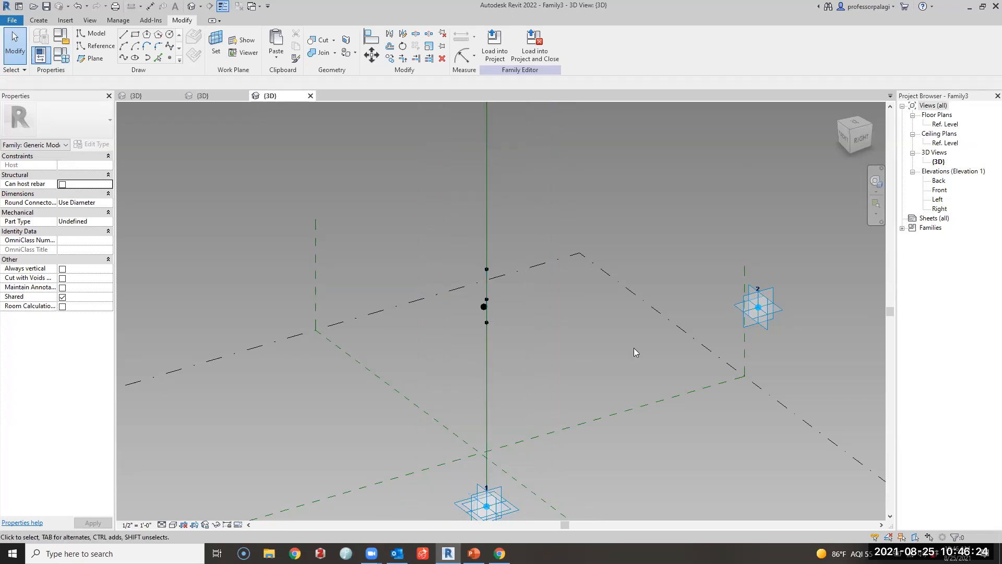
click(751, 318)
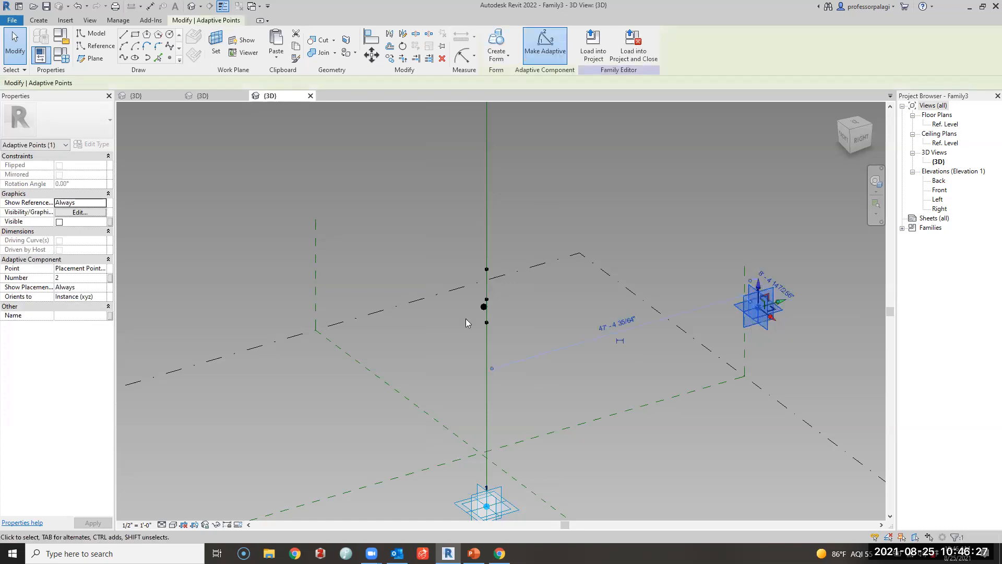
click(481, 308)
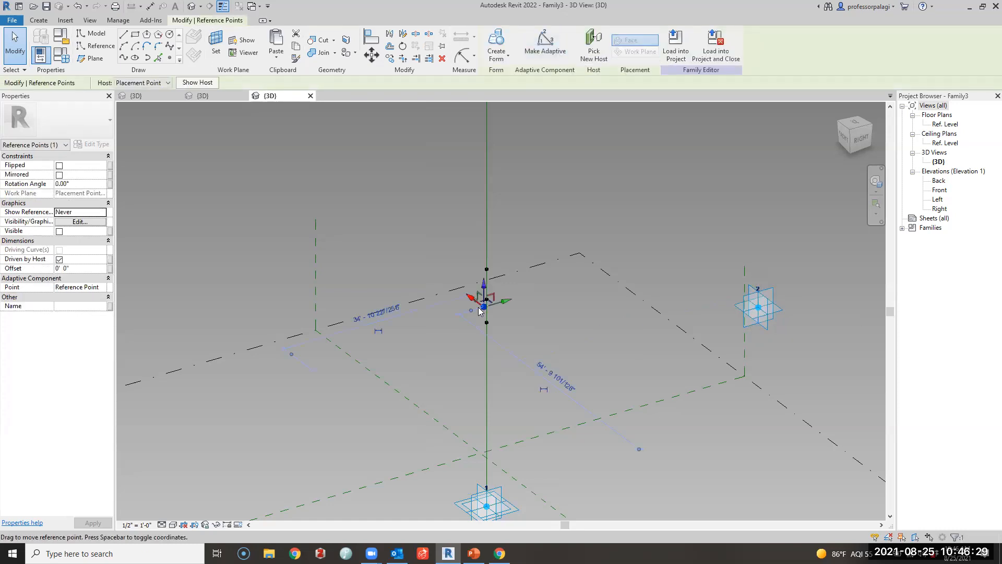
key(Escape)
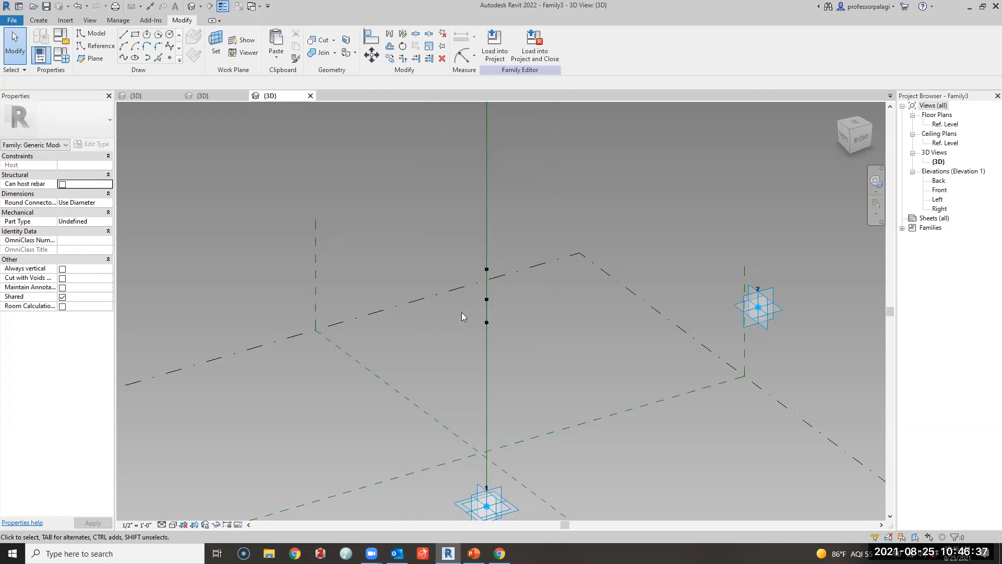
Examine the available measurement types of the lowest hosted point on the vertical reference line
drag(457, 307, 541, 361)
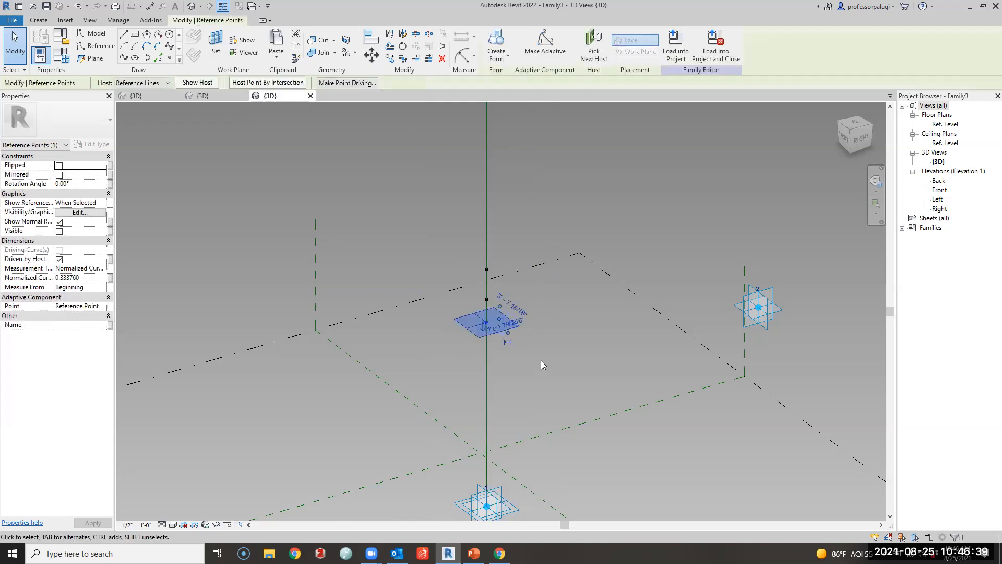
click(101, 269)
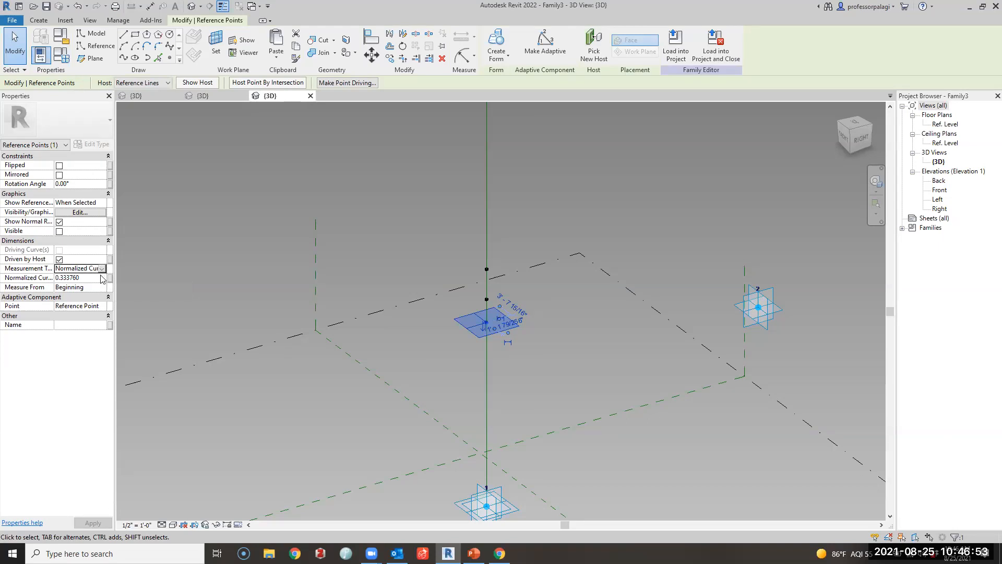
click(102, 269)
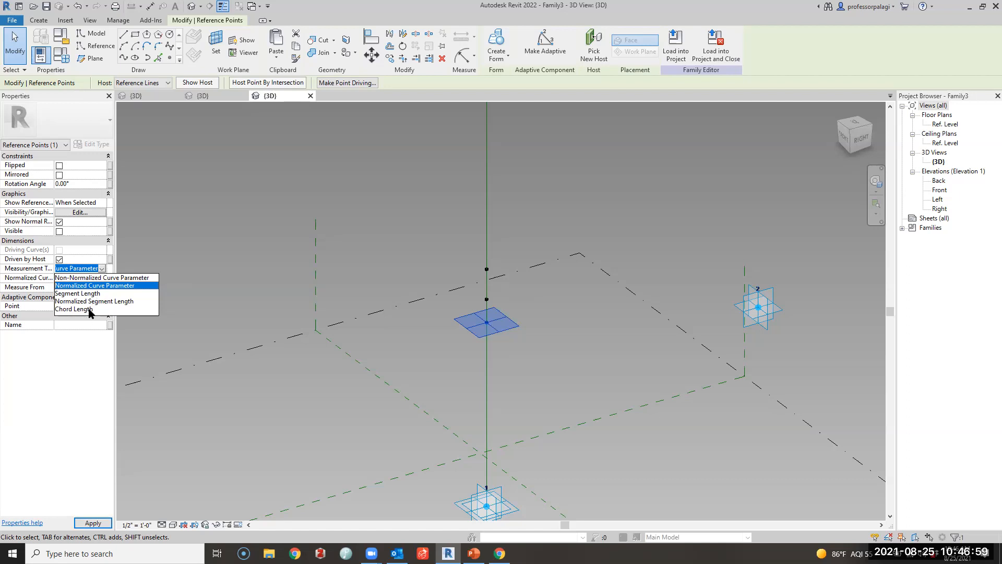
click(84, 371)
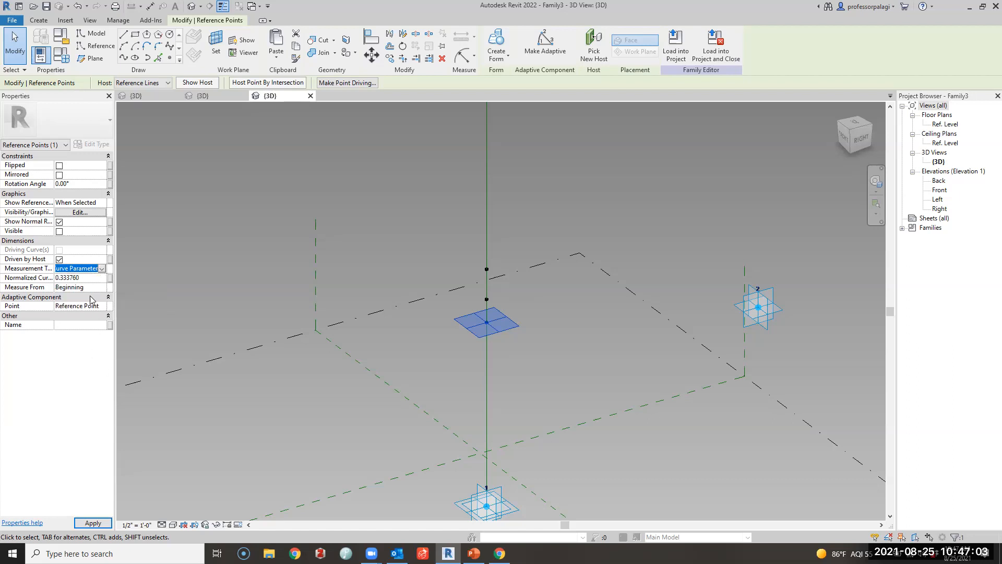
click(429, 221)
Host the lowest point on the vertical reference line by intersection with the horizontal plane of adaptive point 2
drag(461, 311, 562, 377)
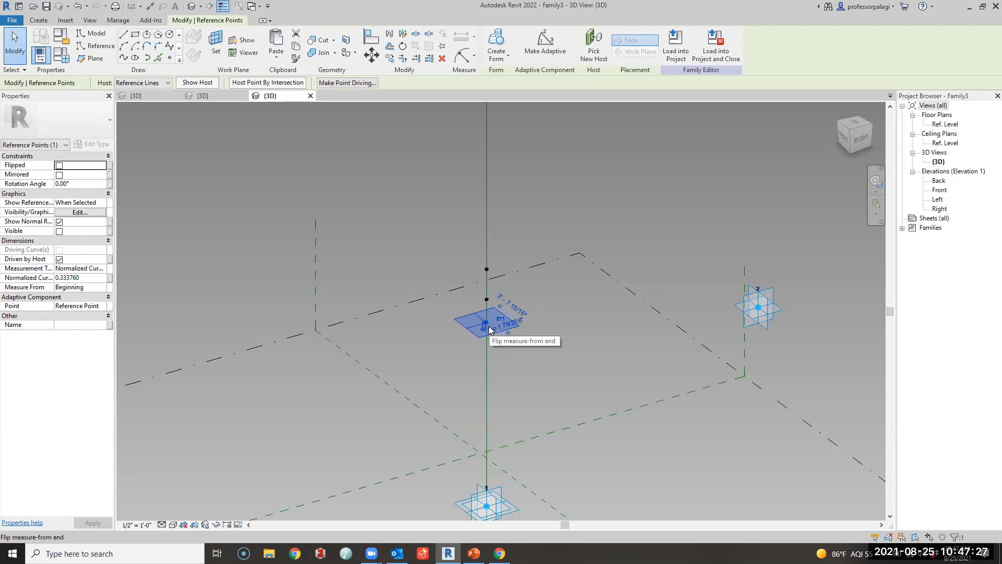
click(261, 84)
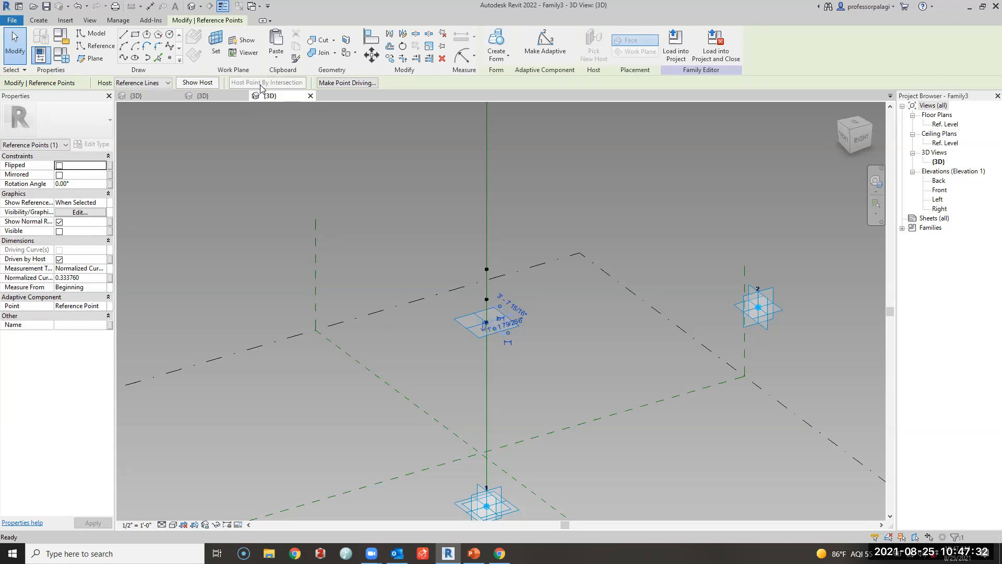
click(736, 304)
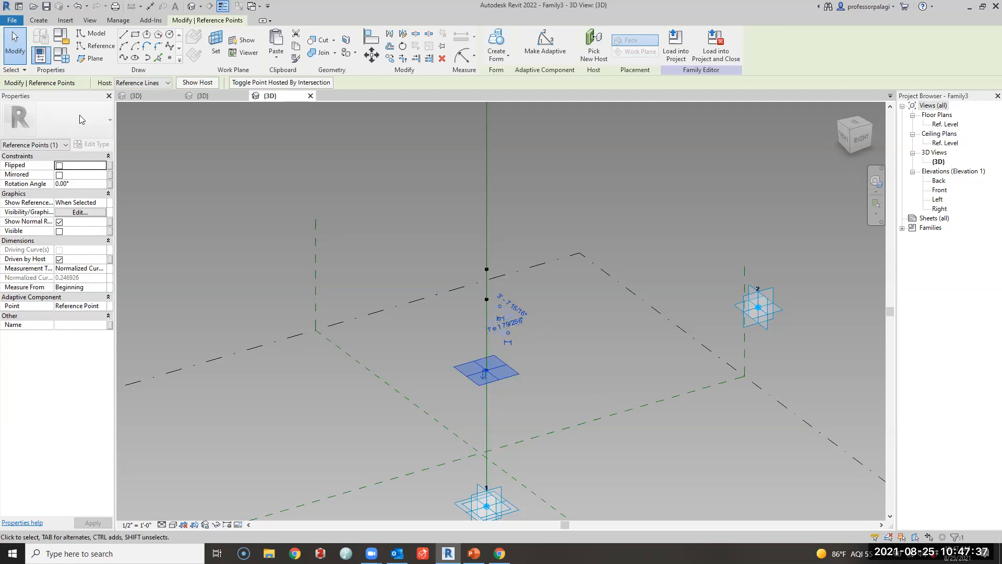
click(274, 210)
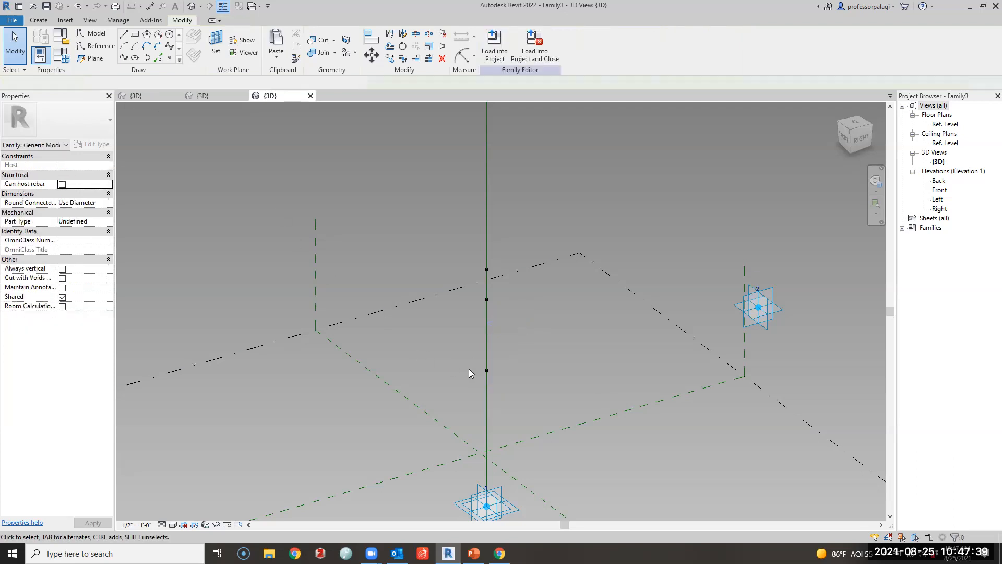
Move adaptive point 2 outward and upward, and lower it again, to flex the intersection-hosted point on the vertical line
click(772, 307)
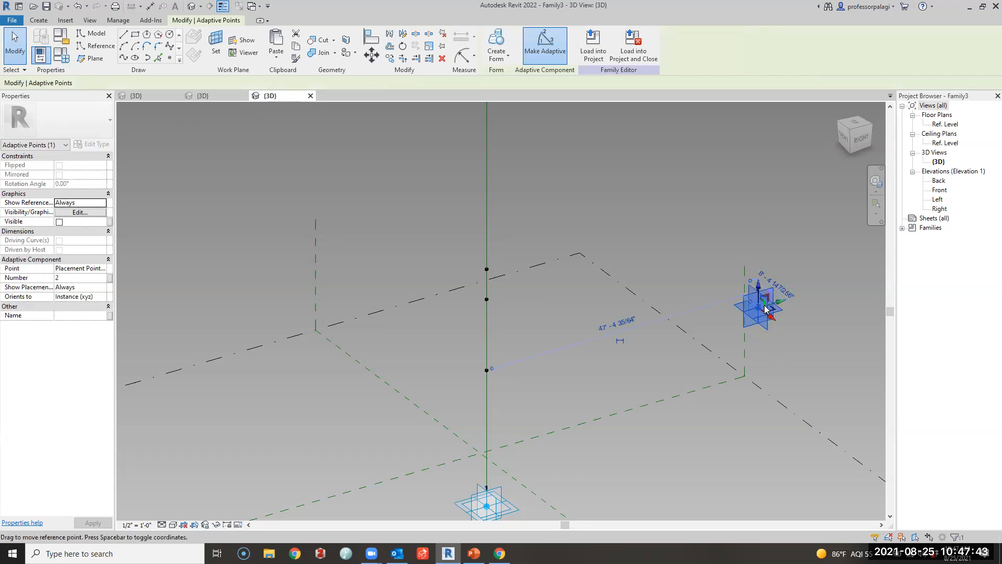
drag(764, 309, 783, 257)
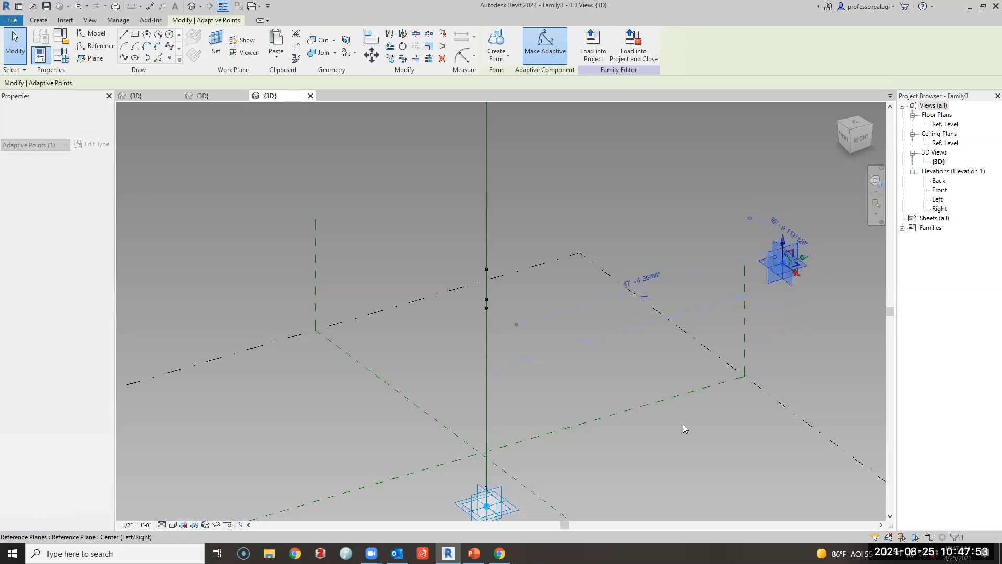
click(659, 466)
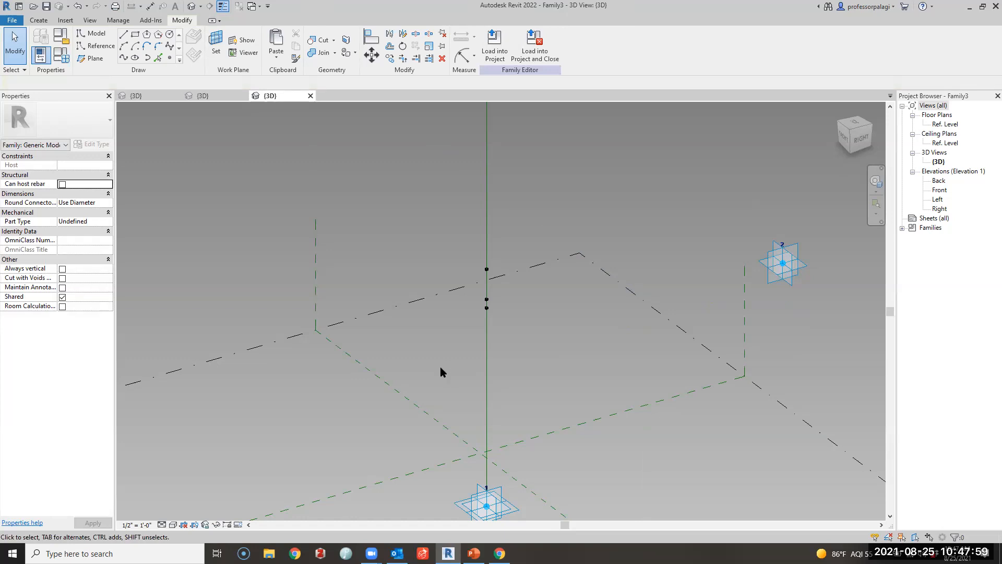
click(782, 264)
click(782, 244)
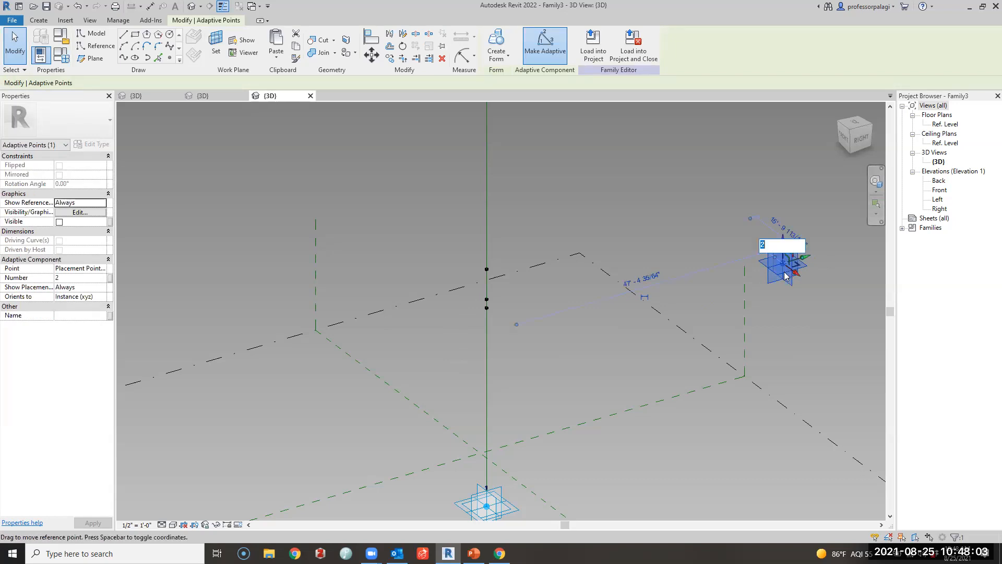
click(791, 289)
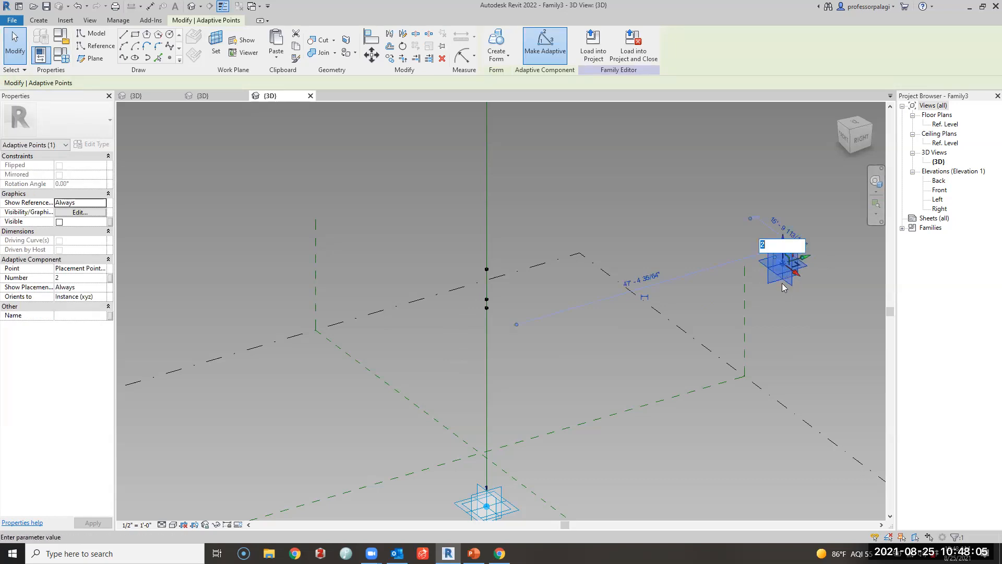
drag(790, 266, 790, 308)
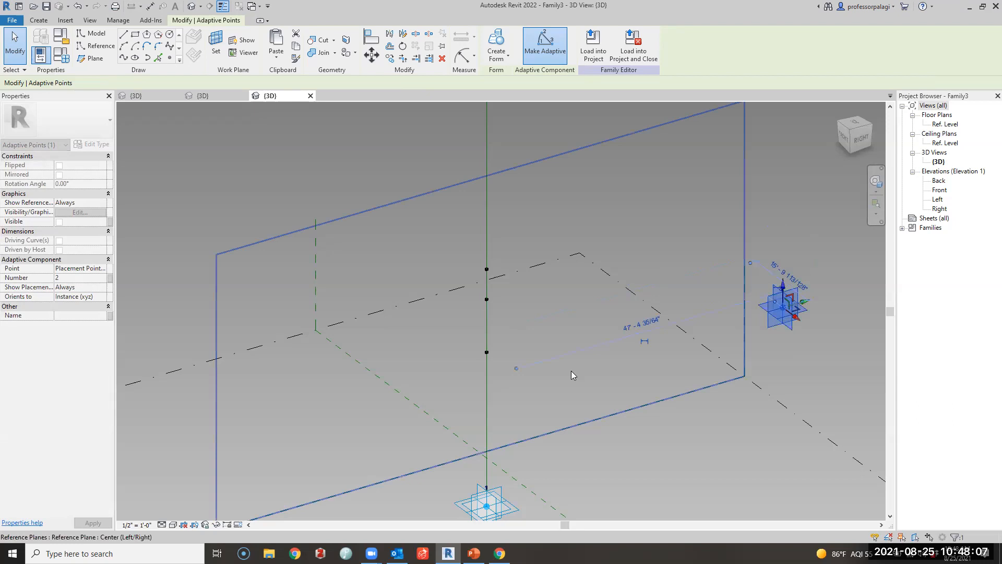
click(546, 374)
Delete the two upper hosted points on the vertical reference line
scroll(448, 336, up, 2)
drag(474, 164, 547, 299)
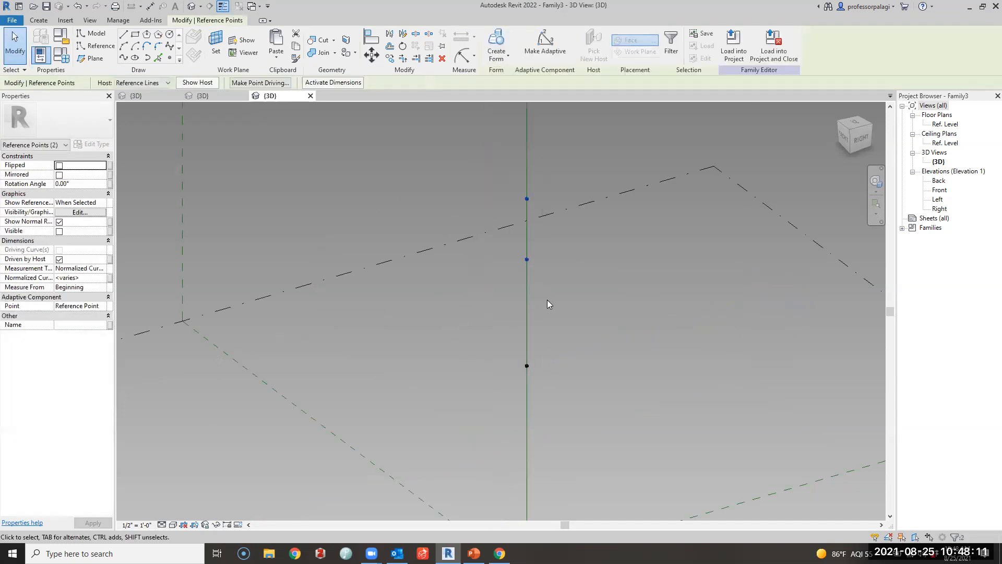
key(Delete)
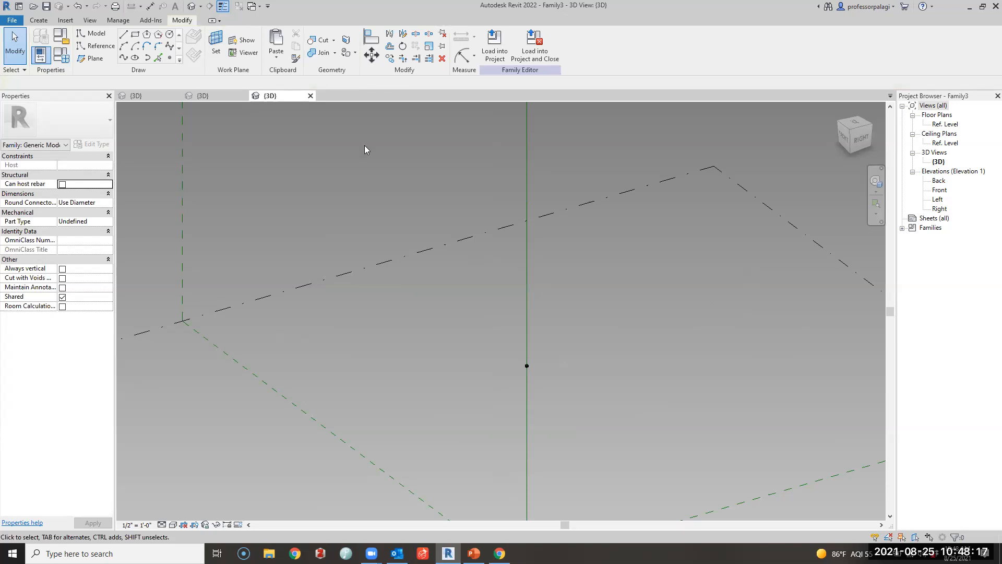
Look through the Family1 and Family2 3D views, examine Family2's hub parameters and formulas, and return to Family3
click(169, 58)
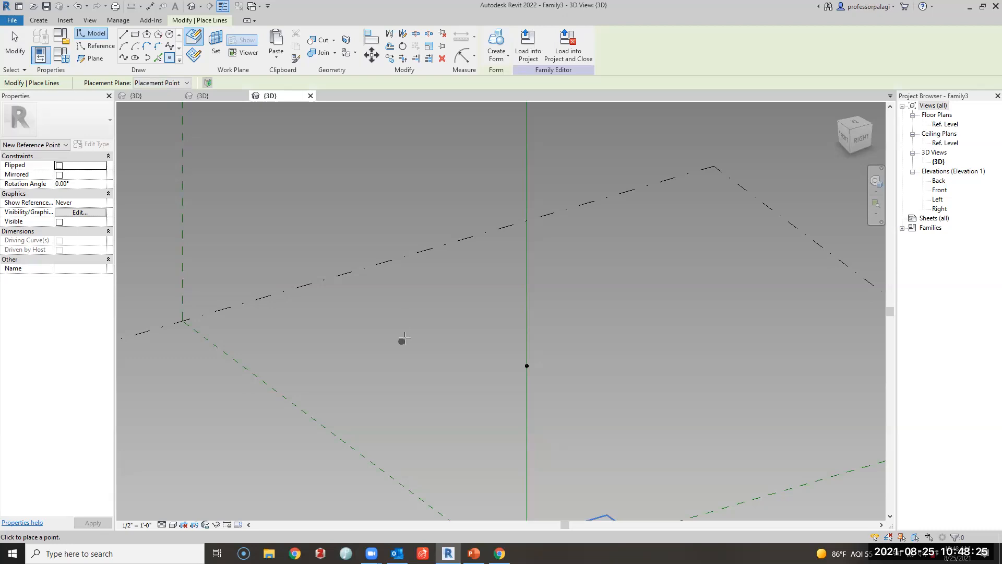
click(128, 96)
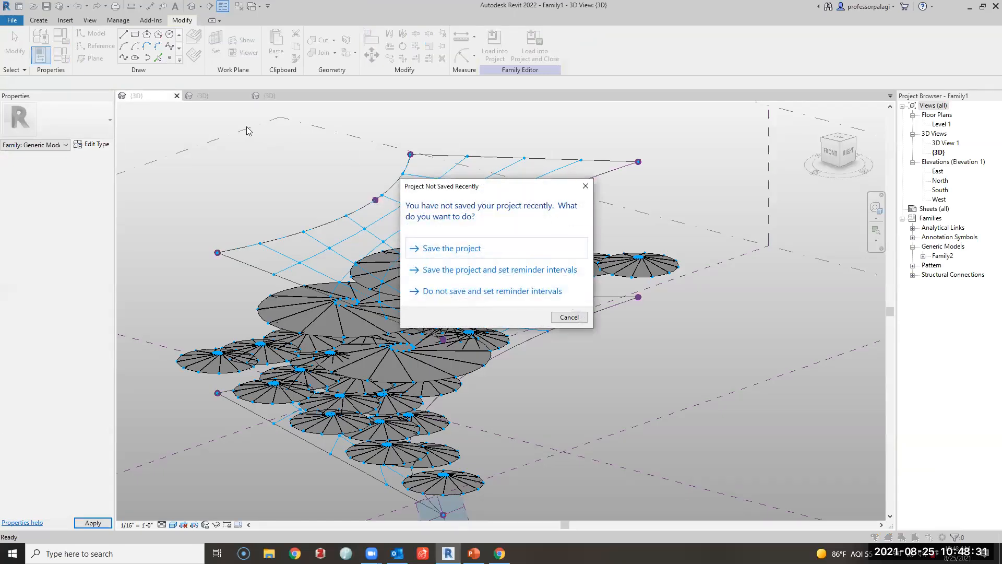
key(Escape)
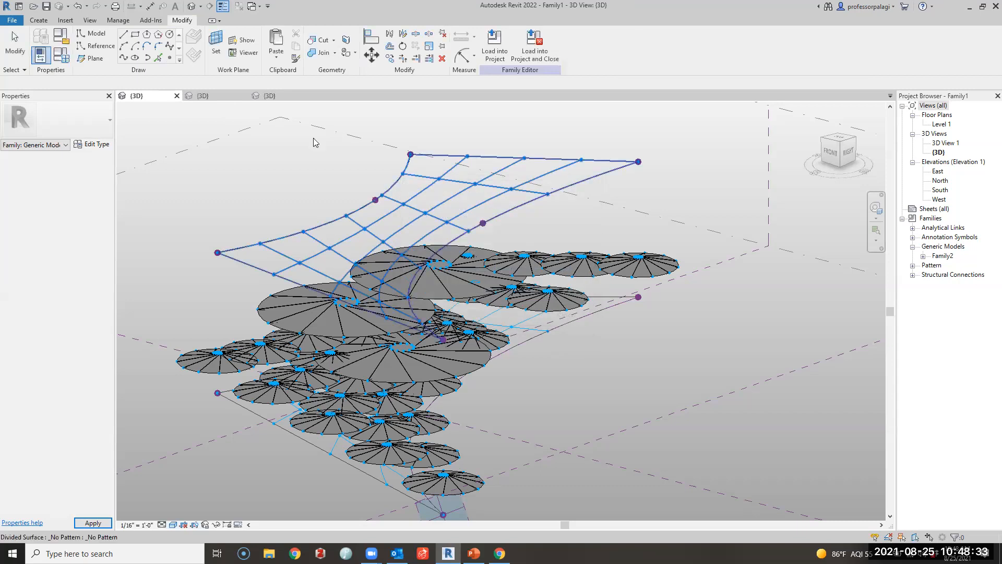
key(ctrl+Tab)
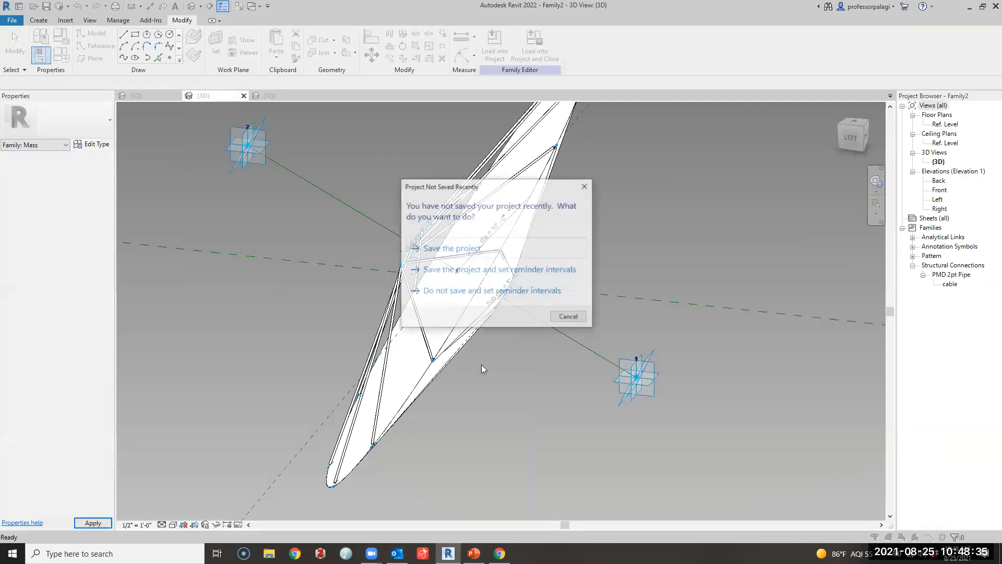
key(Escape)
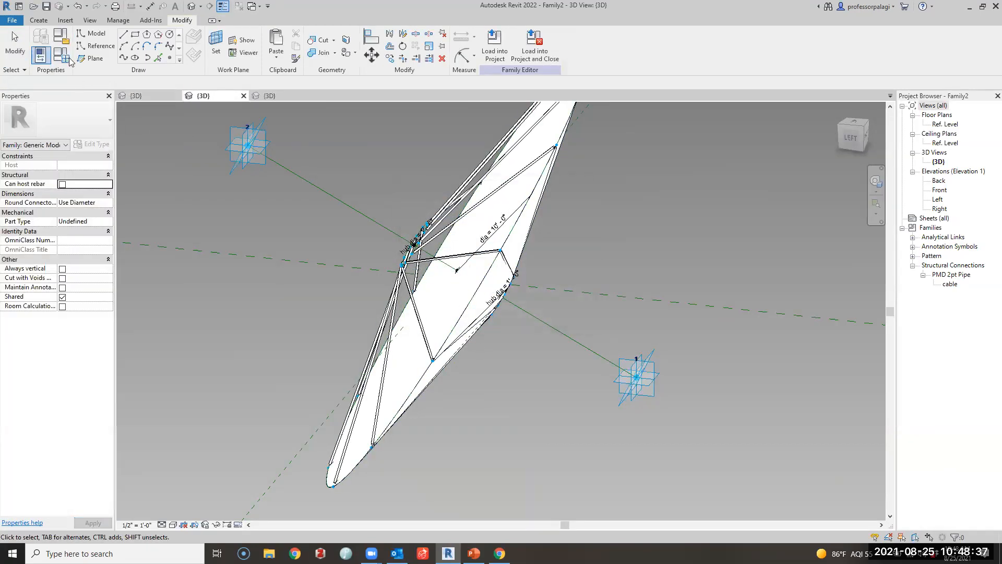
click(70, 59)
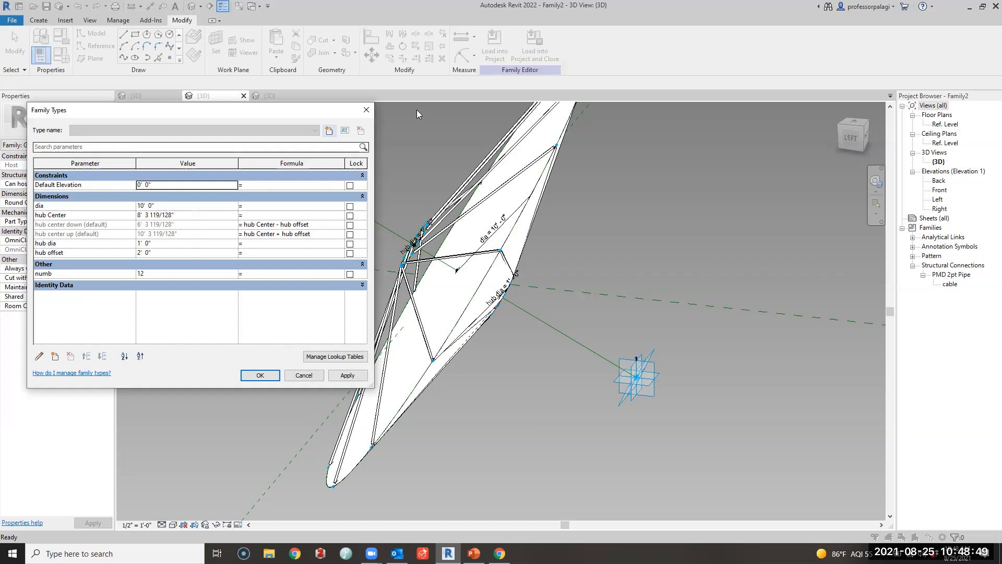
click(366, 109)
click(280, 96)
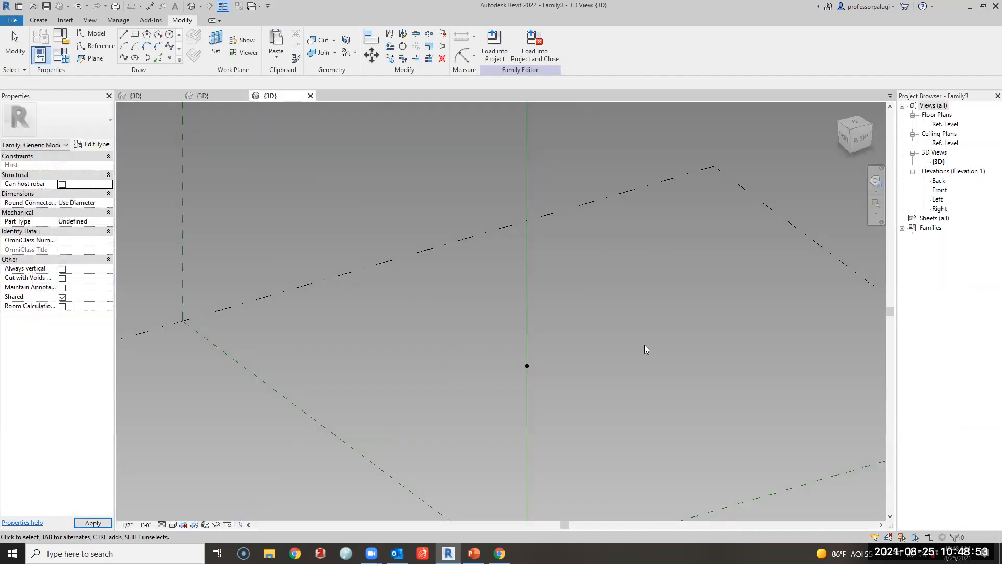
Place a reference point directly on the remaining hosted point, using that point's horizontal plane as its work plane
scroll(607, 331, down, 2)
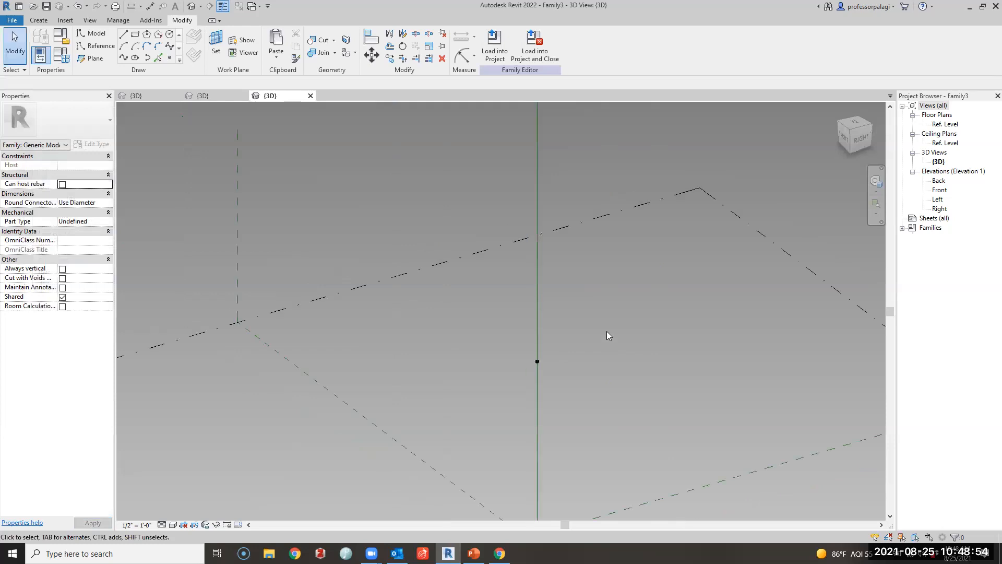
click(170, 58)
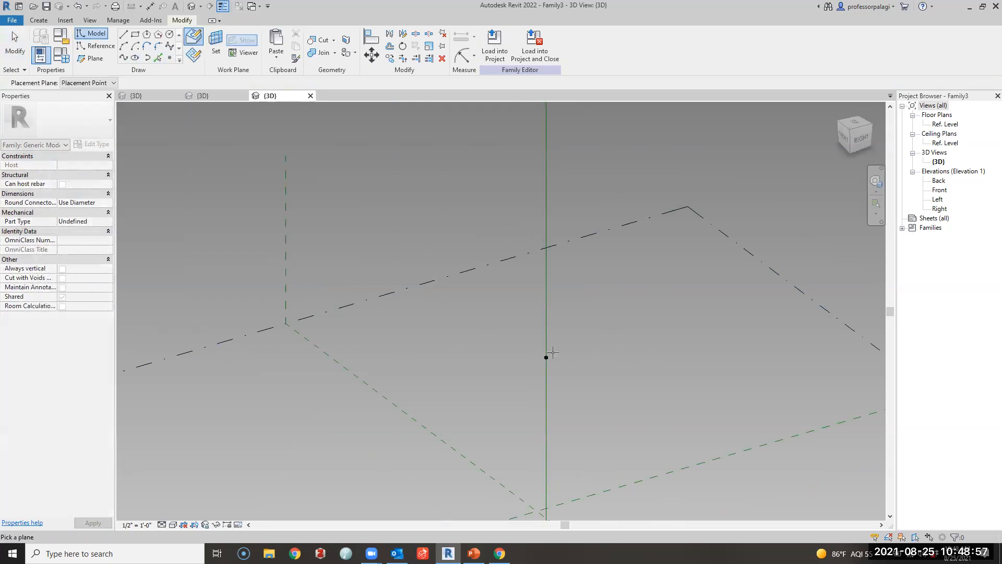
click(546, 357)
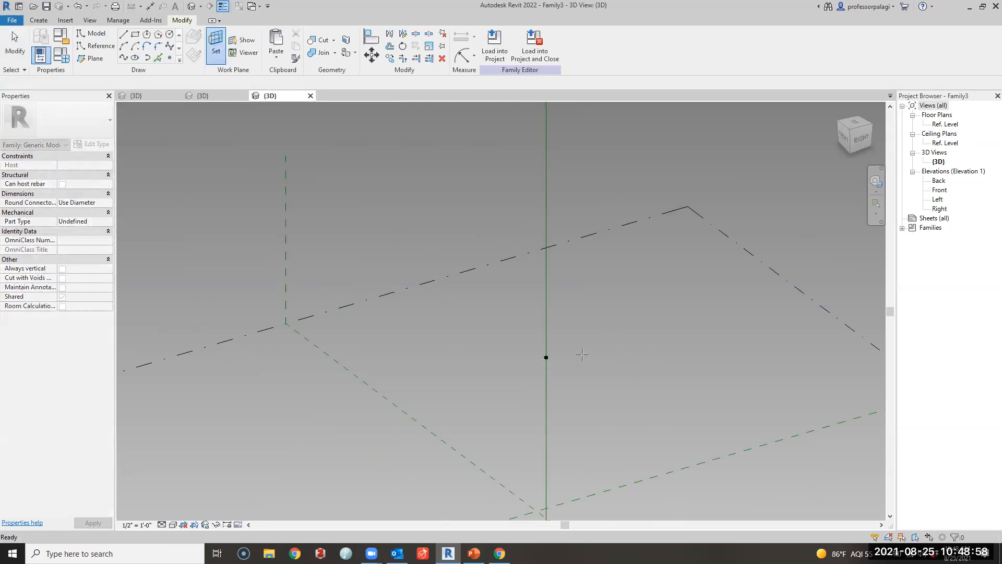
click(545, 357)
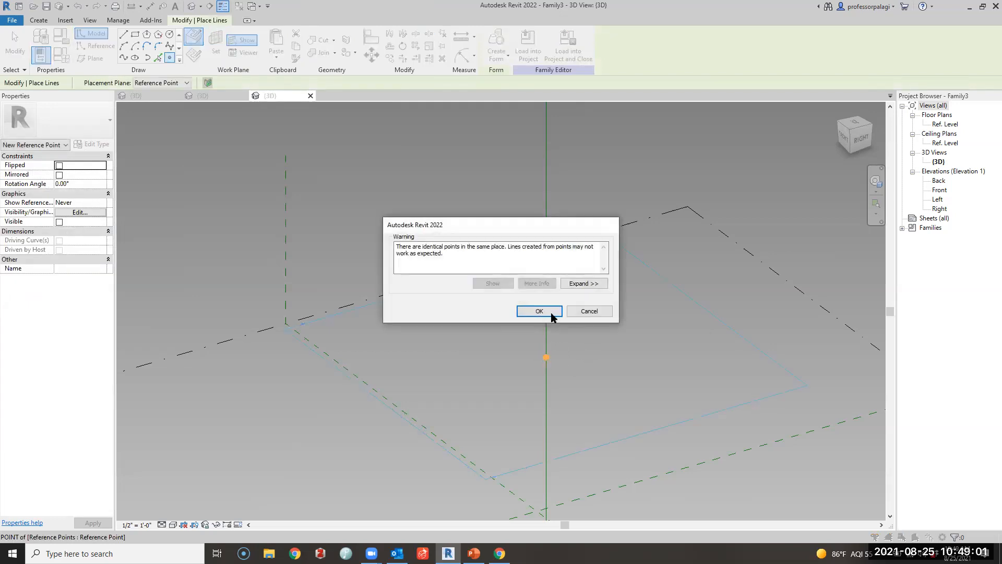
click(539, 311)
key(Escape)
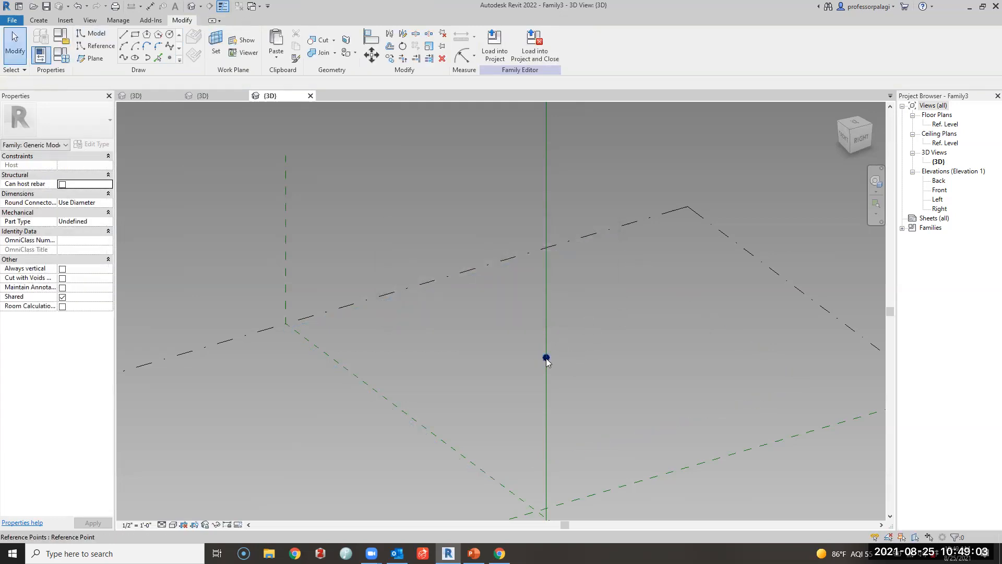
Link the new reference point's offset to a new length type parameter named "hub up" under Dimensions
click(546, 359)
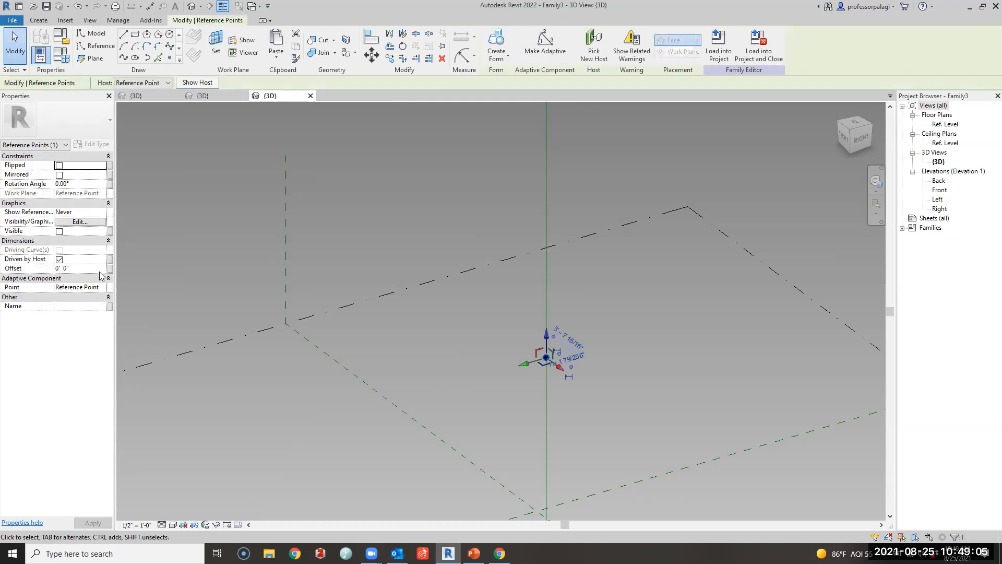
click(110, 268)
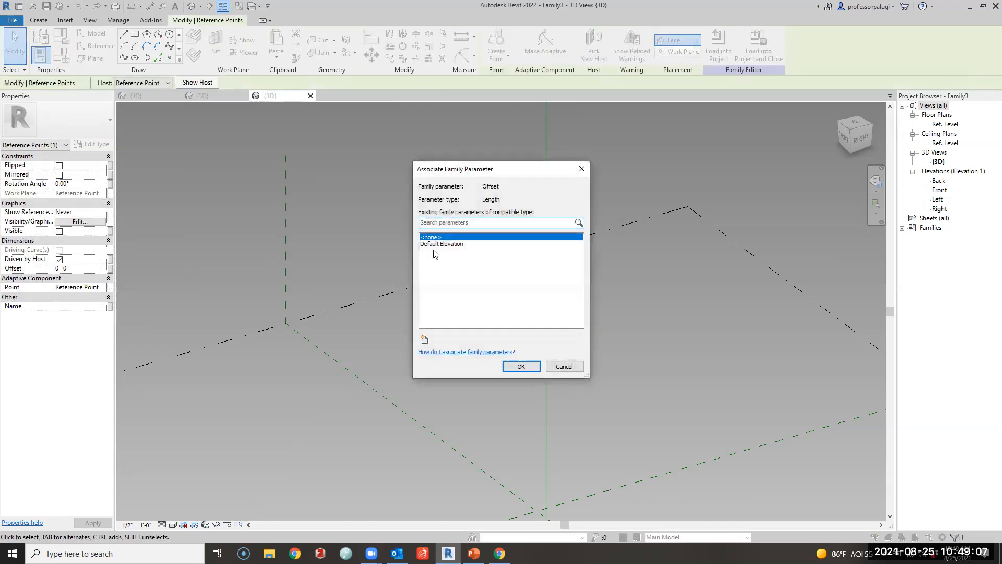
click(424, 340)
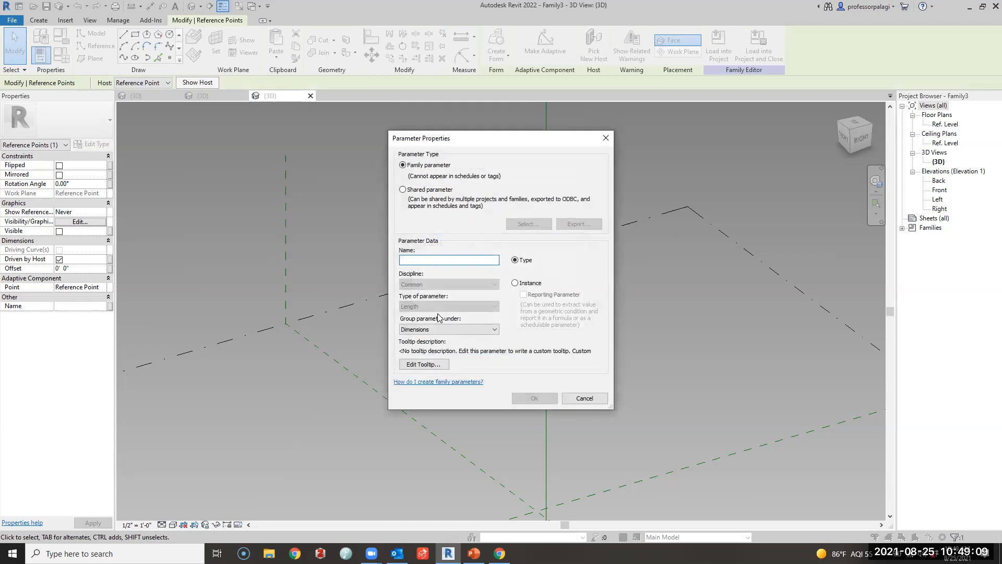
text(hub up)
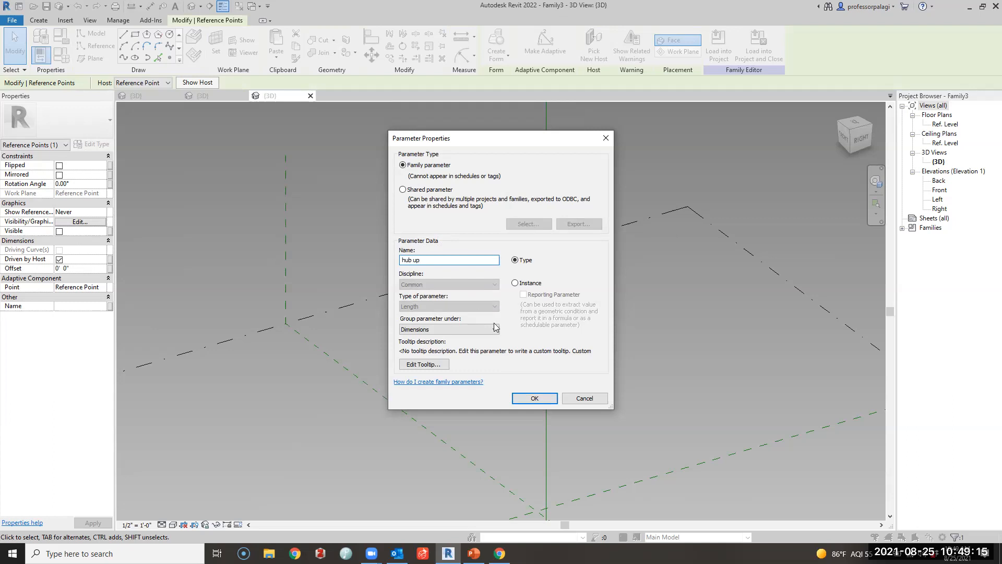
click(535, 399)
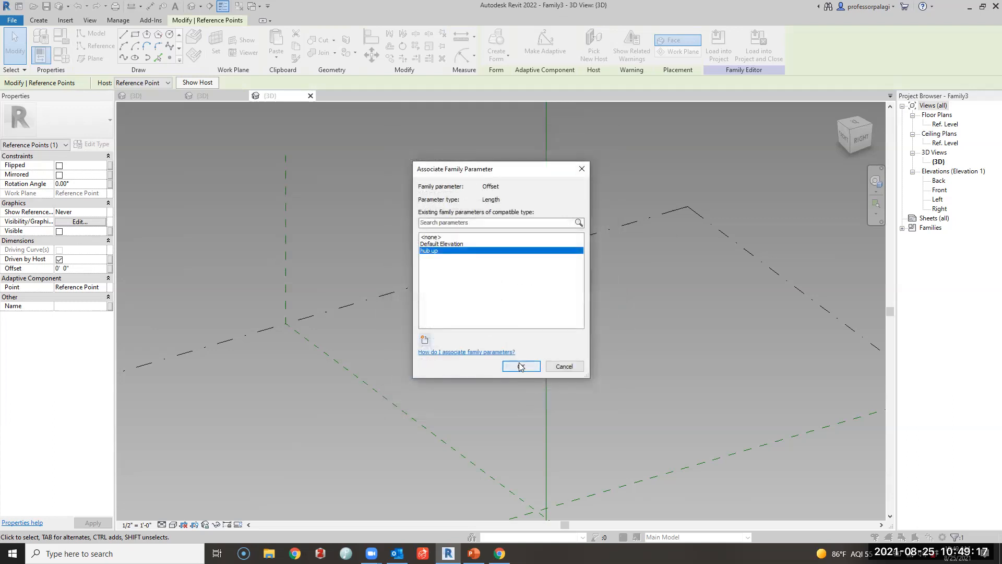
click(521, 365)
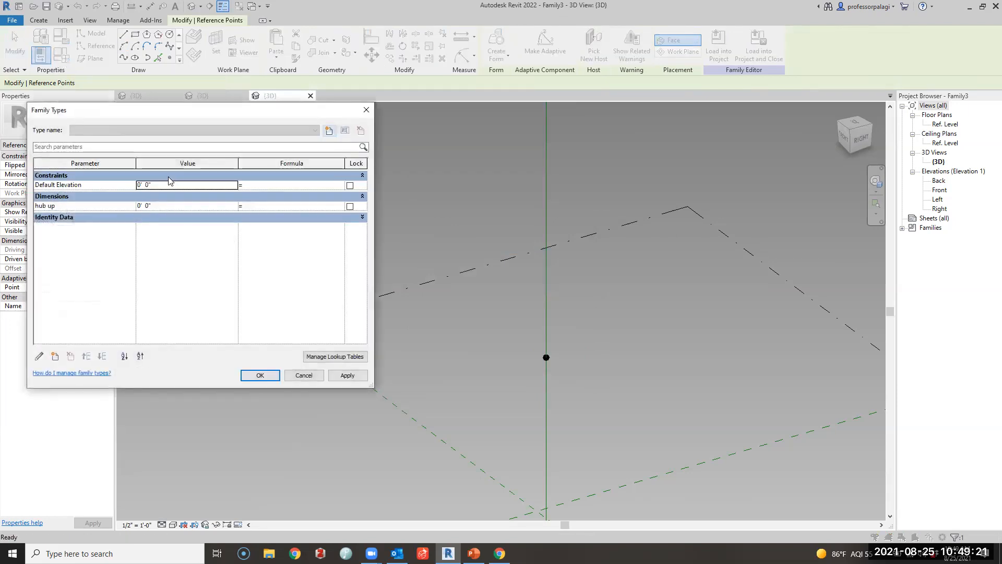
Set the "hub up" family parameter to 6" and apply it to the model
click(170, 205)
text(6")
click(347, 375)
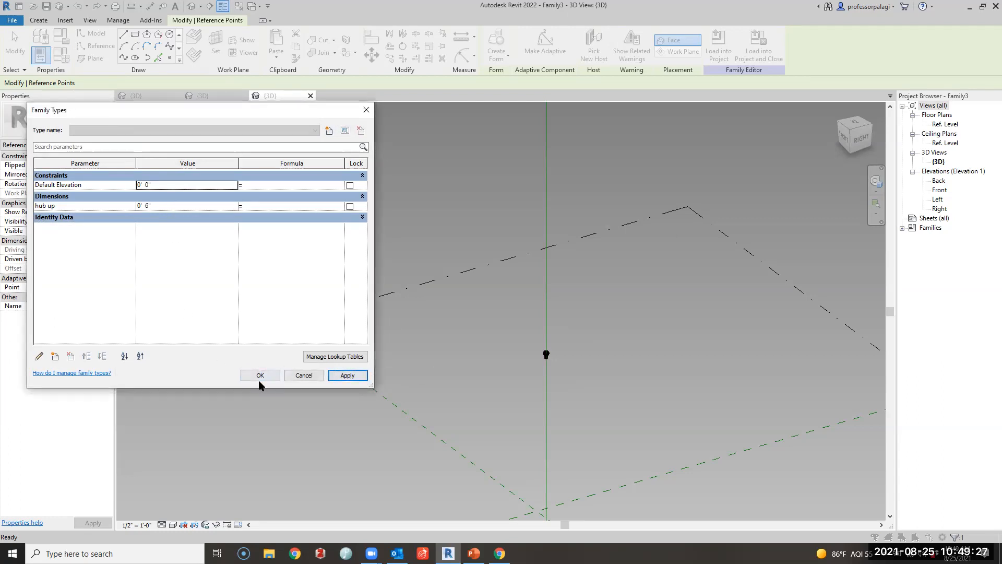
Raise adaptive point 2 vertically, then remove the offset reference point from the hosted point on the vertical reference line
click(261, 377)
key(Escape)
scroll(533, 384, up, 3)
scroll(586, 314, up, 3)
scroll(299, 311, down, 5)
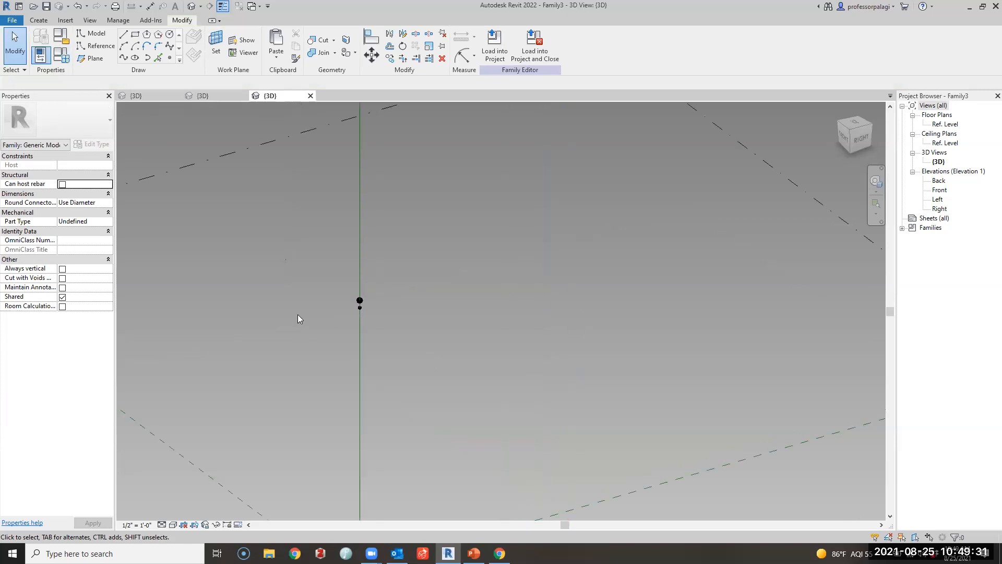
click(576, 390)
drag(578, 393, 591, 204)
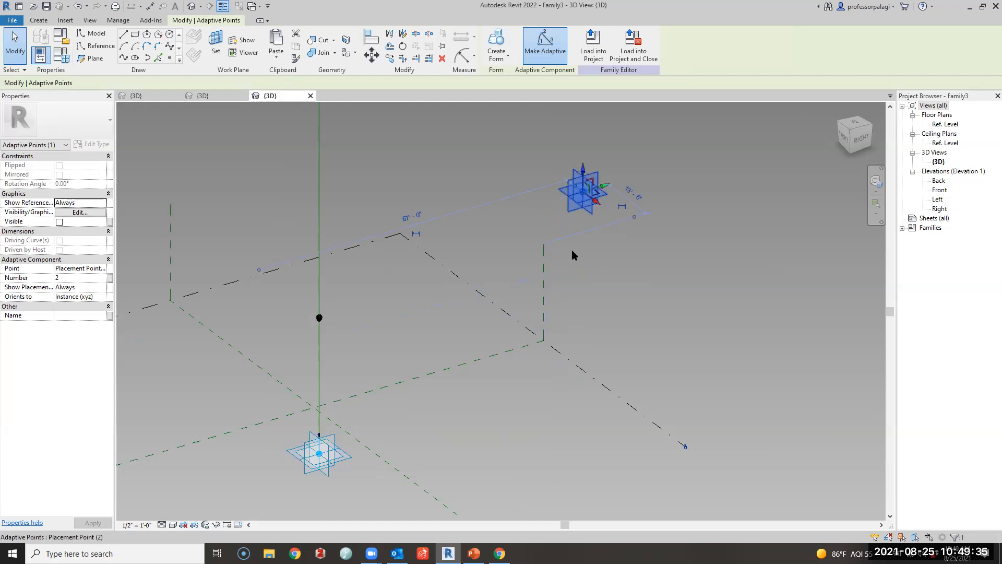
click(593, 226)
click(586, 211)
click(320, 317)
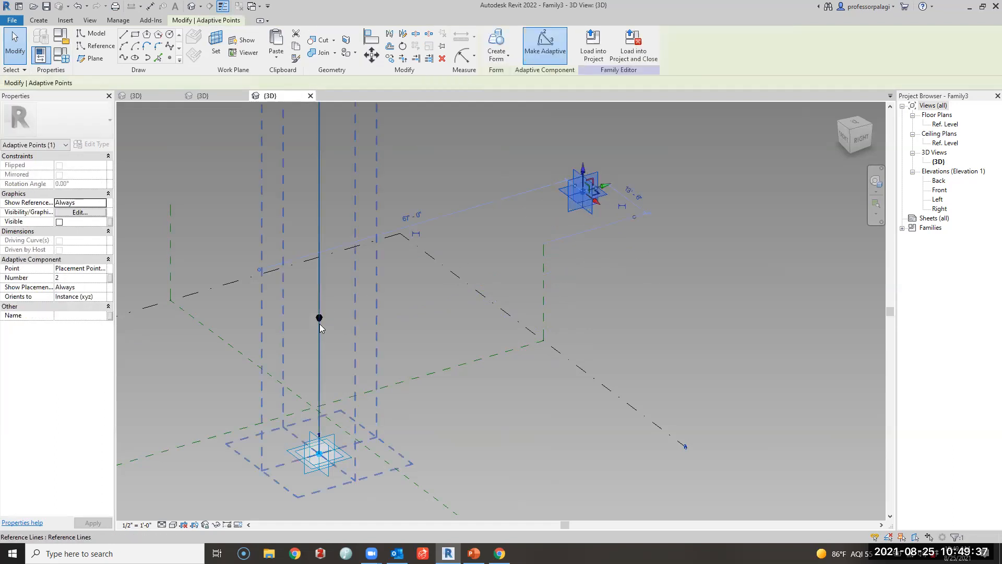
click(349, 330)
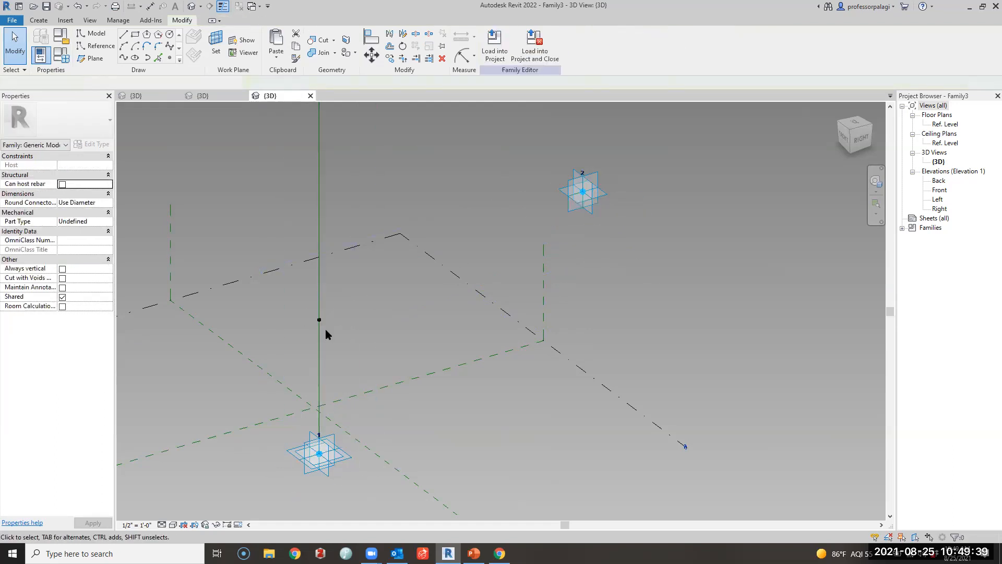
Toggle intersection hosting for the remaining hosted point, then shift adaptive point 1 across the level
click(319, 319)
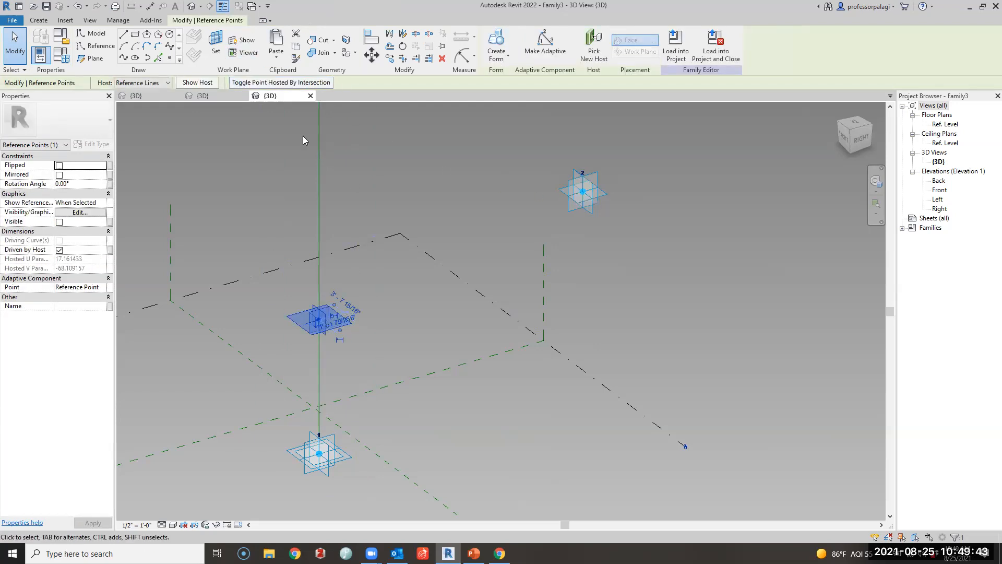
click(293, 333)
drag(292, 293, 352, 318)
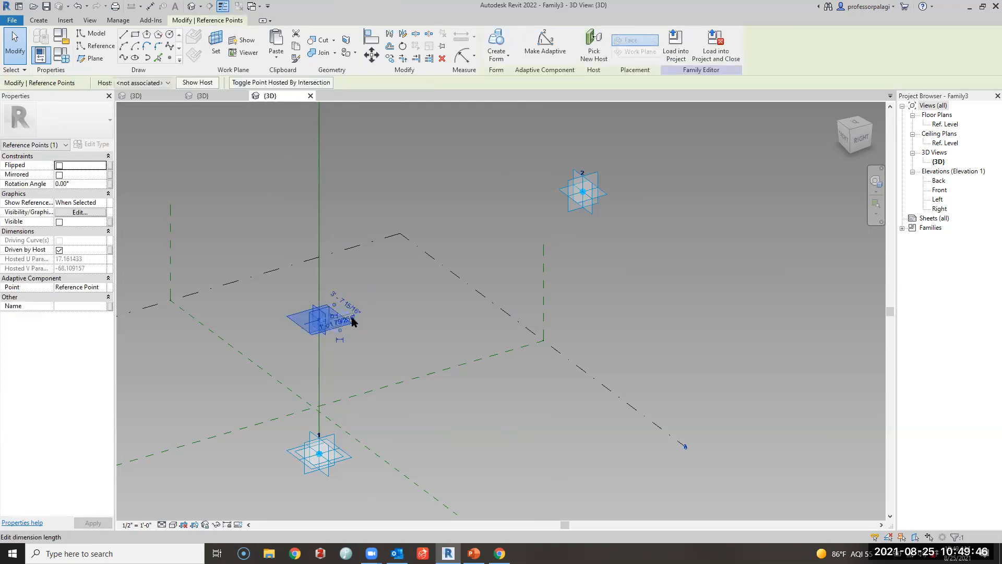
click(339, 450)
drag(331, 449, 399, 430)
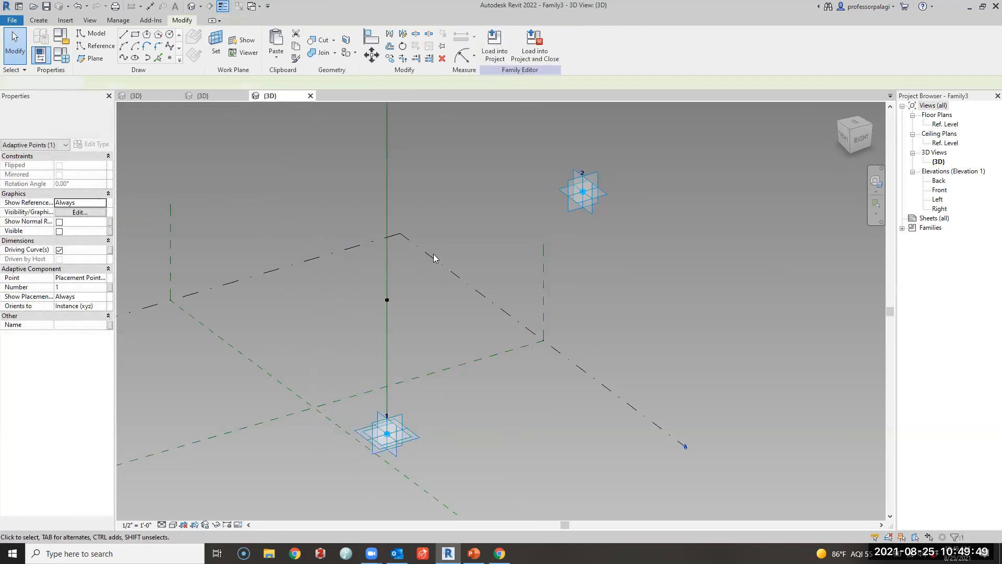
Show the host of the point on the vertical reference line, then move adaptive point 1 farther away from adaptive point 2
click(337, 283)
drag(337, 283, 447, 345)
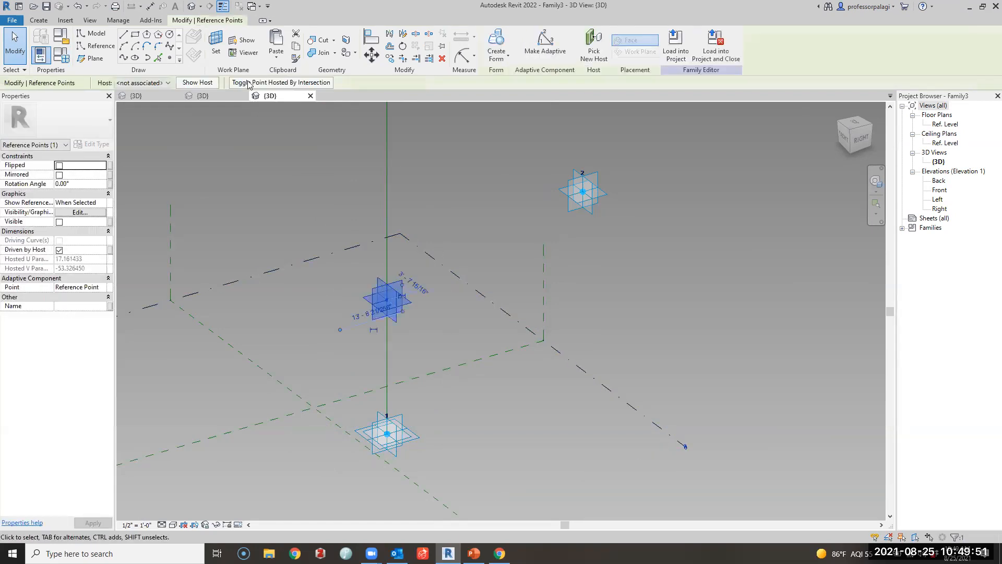
click(197, 83)
click(305, 346)
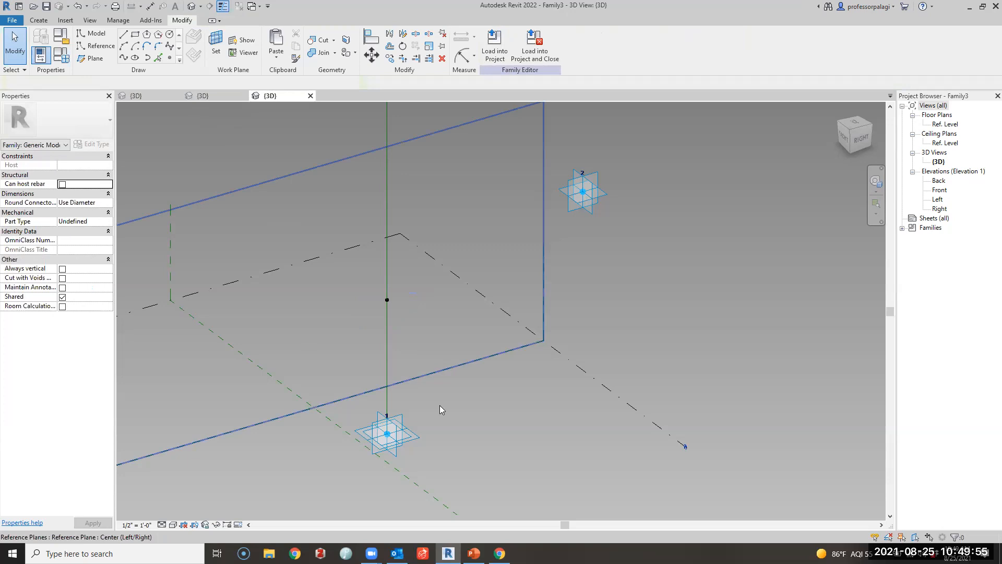
click(417, 431)
drag(418, 431, 297, 466)
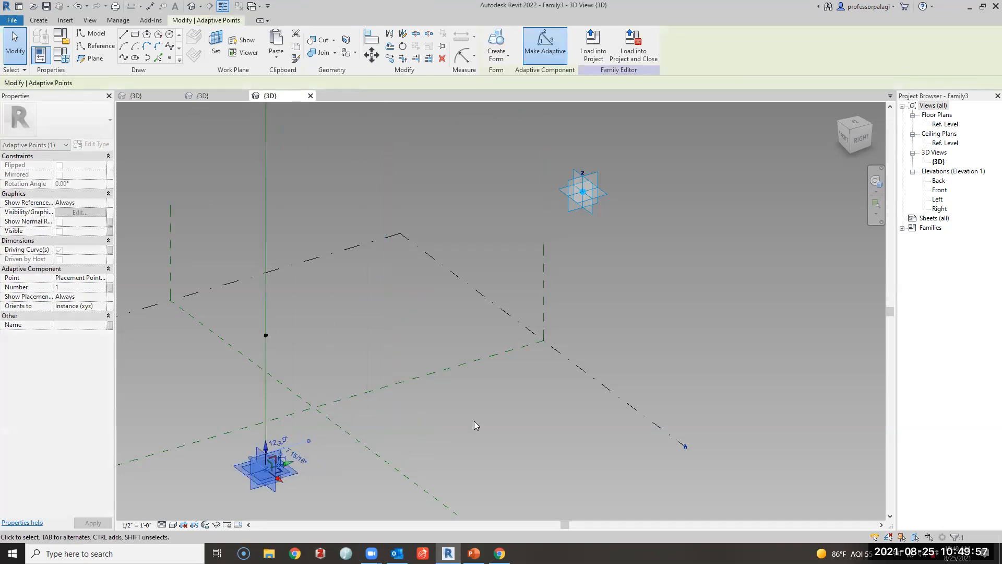
click(473, 420)
Toggle the hosted point's intersection hosting again and move adaptive point 2 down and up to test the link
drag(190, 235, 324, 355)
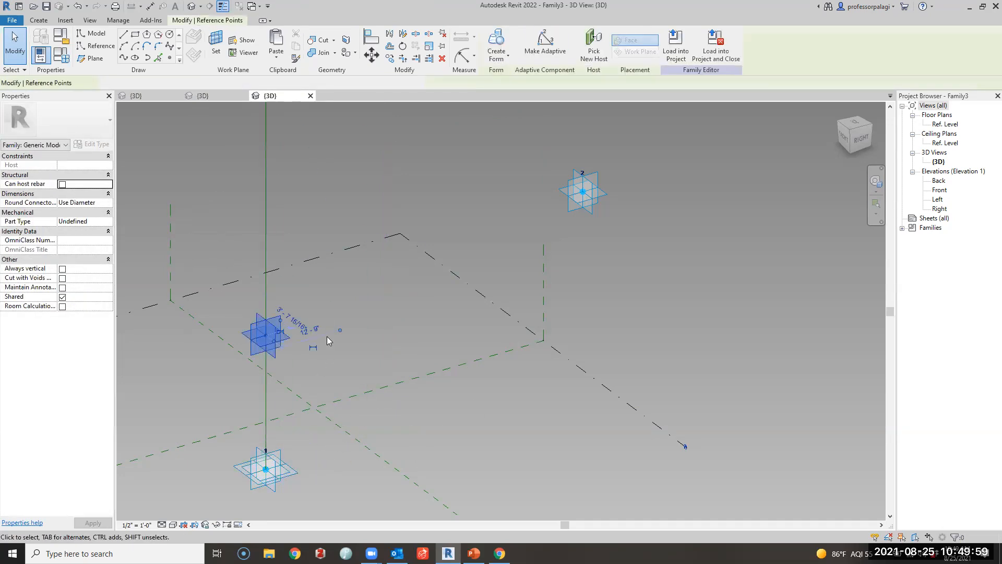
click(281, 82)
drag(590, 199, 597, 285)
click(593, 256)
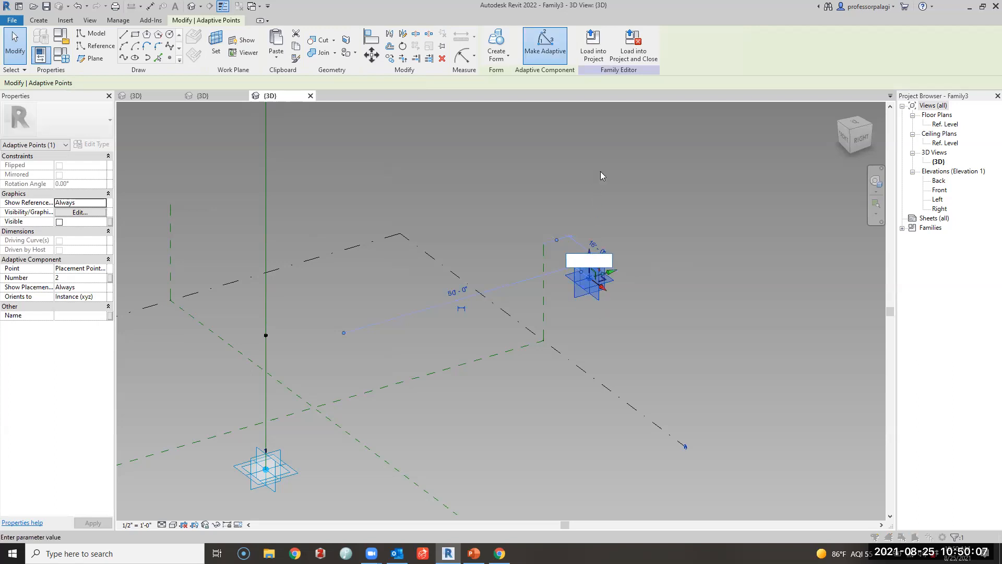
key(Return)
key(Return)
drag(594, 269, 626, 167)
click(634, 276)
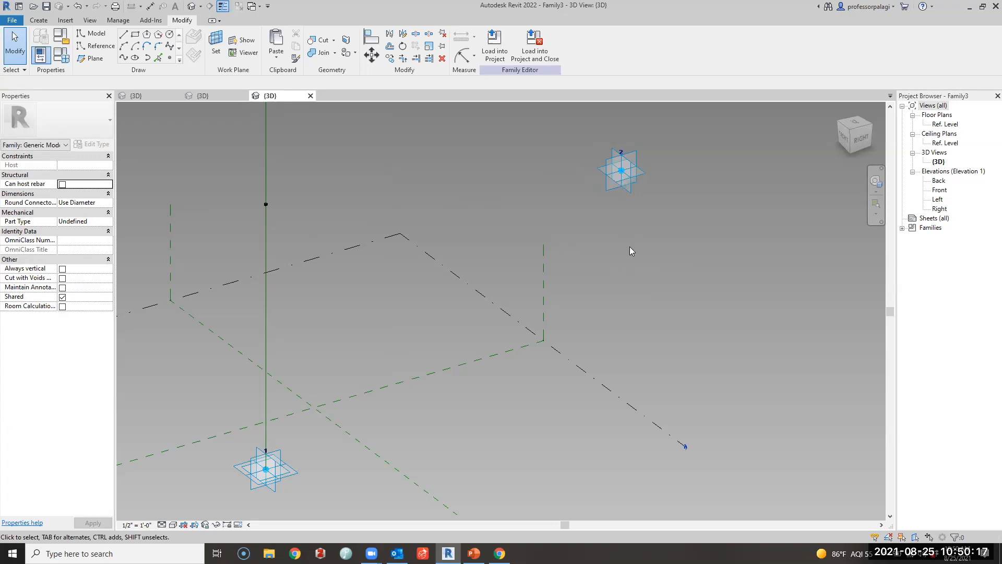
drag(629, 172, 626, 266)
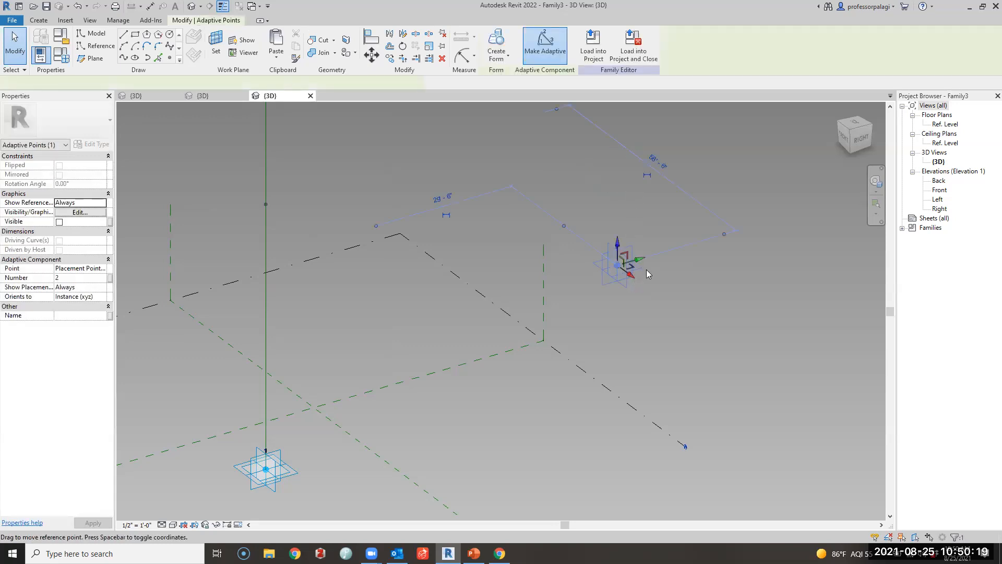
click(466, 175)
Delete the existing hosted point and place a new reference point on the vertical reference line above adaptive point 1
drag(212, 168, 311, 249)
key(Delete)
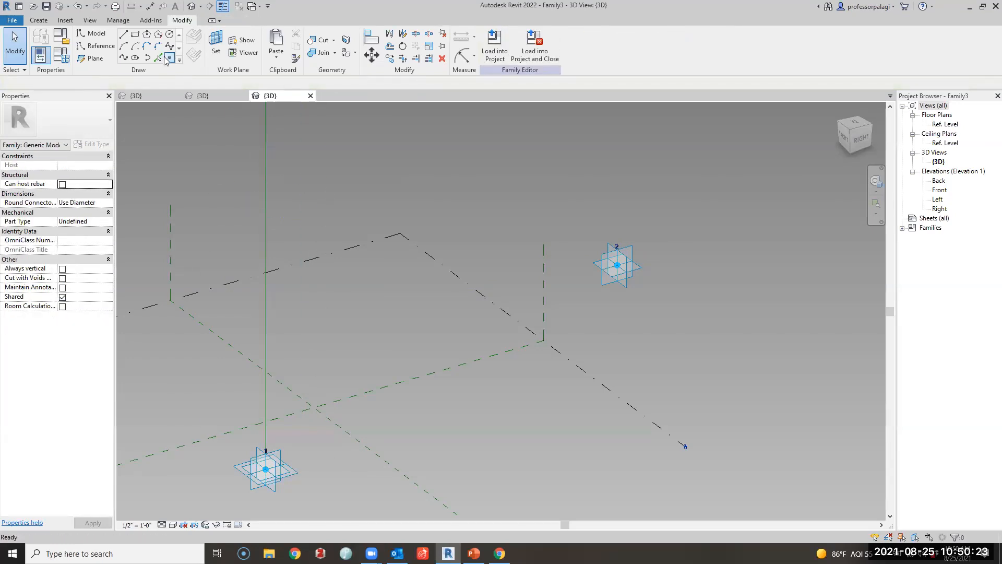
click(169, 58)
click(265, 310)
key(Escape)
Host the new point by its line's intersection with adaptive point 2's horizontal plane, then raise adaptive point 2 to test it
drag(240, 235, 301, 342)
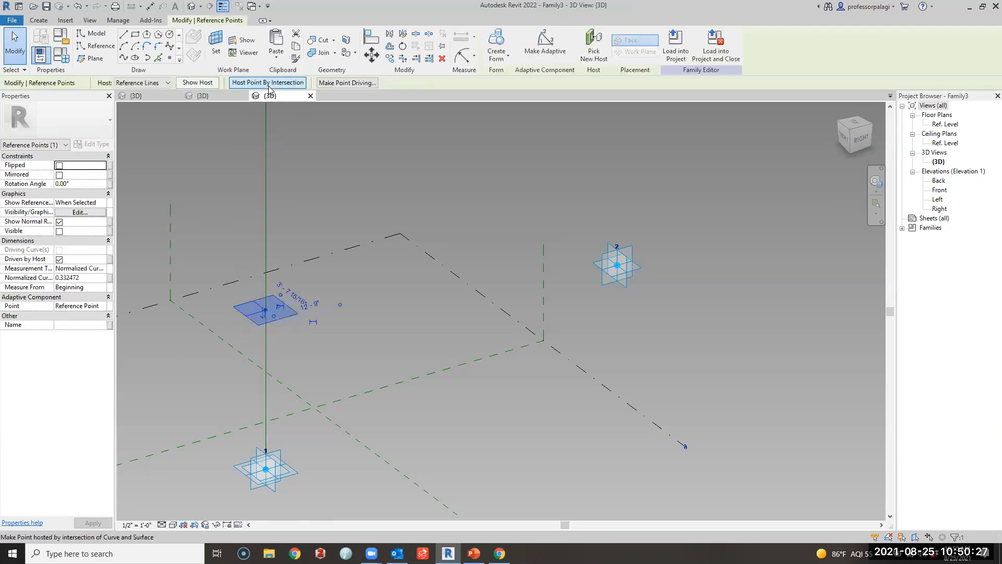
click(268, 84)
click(606, 255)
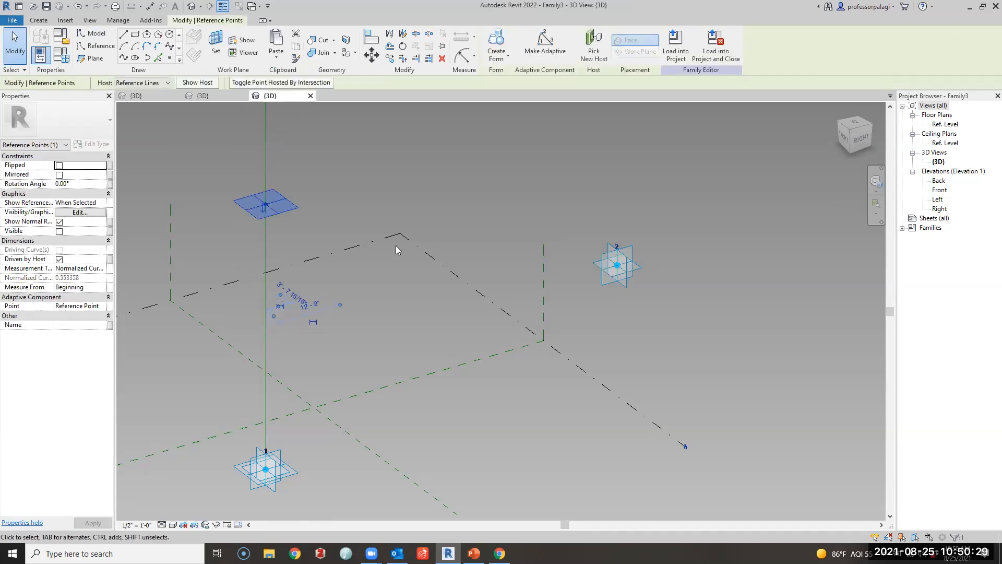
click(557, 173)
scroll(532, 281, down, 2)
click(591, 269)
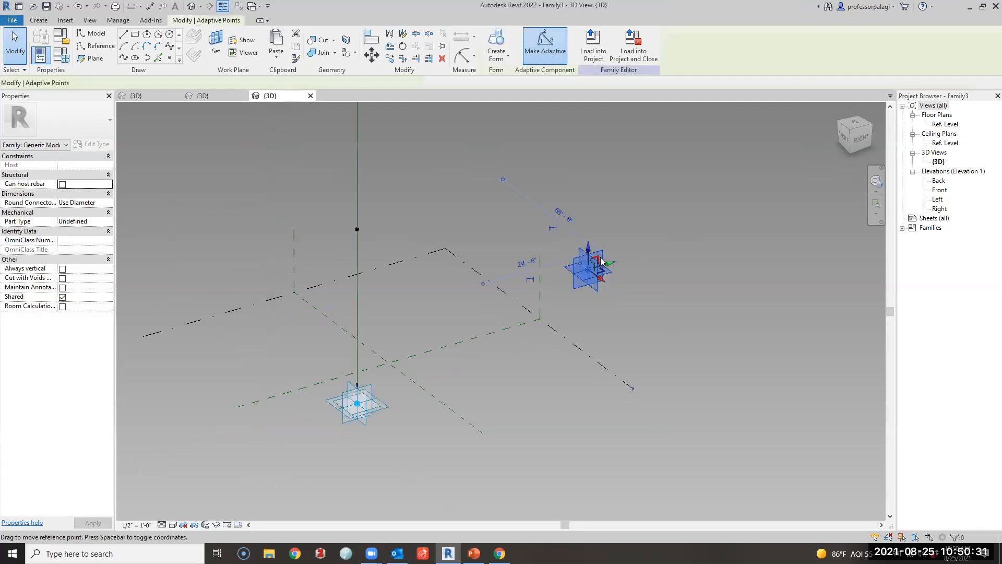
drag(591, 261, 596, 227)
click(707, 302)
Place a reference point directly on adaptive point 2, using that point's horizontal plane as the work plane
scroll(584, 229, up, 4)
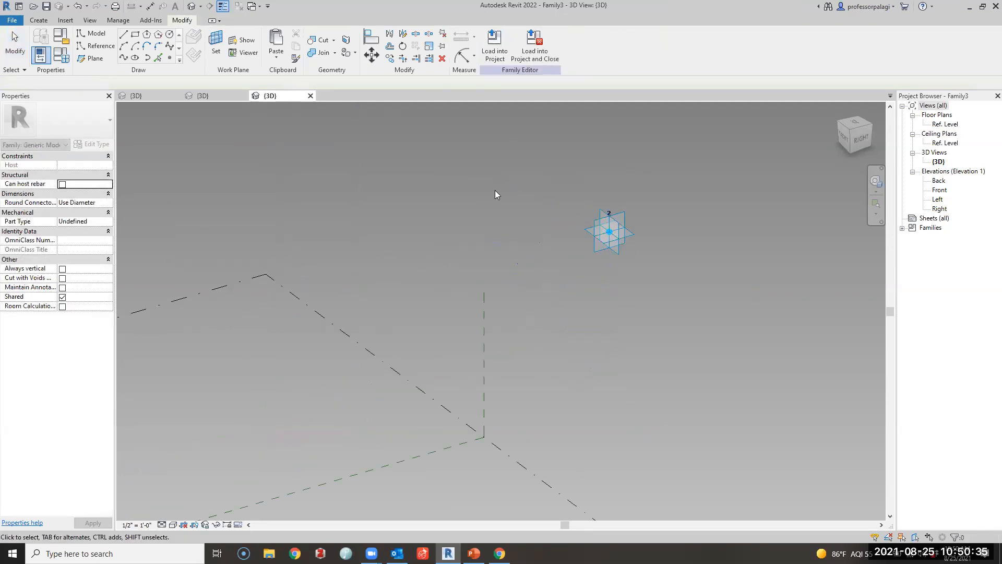
click(172, 58)
key(s)
key(w)
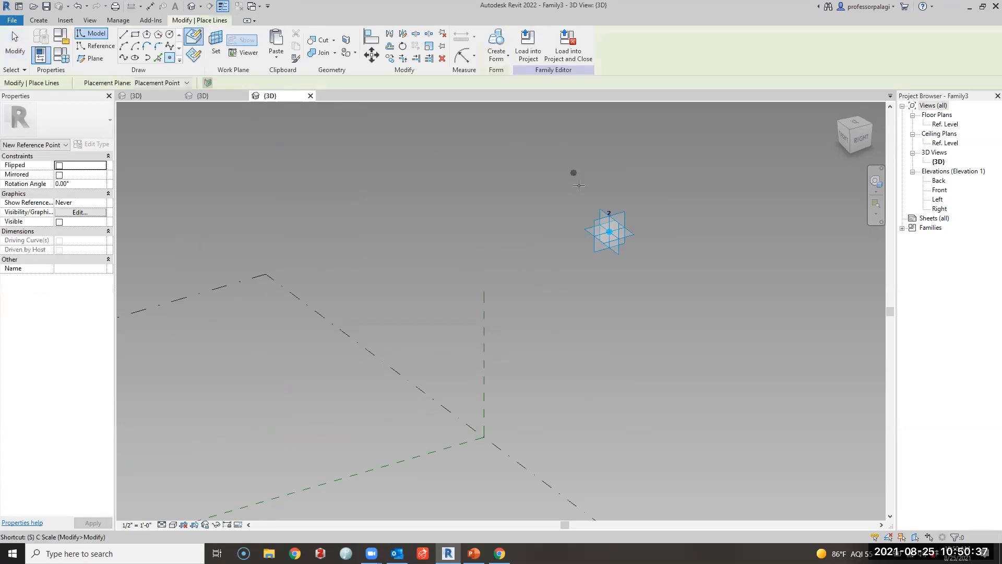
click(583, 228)
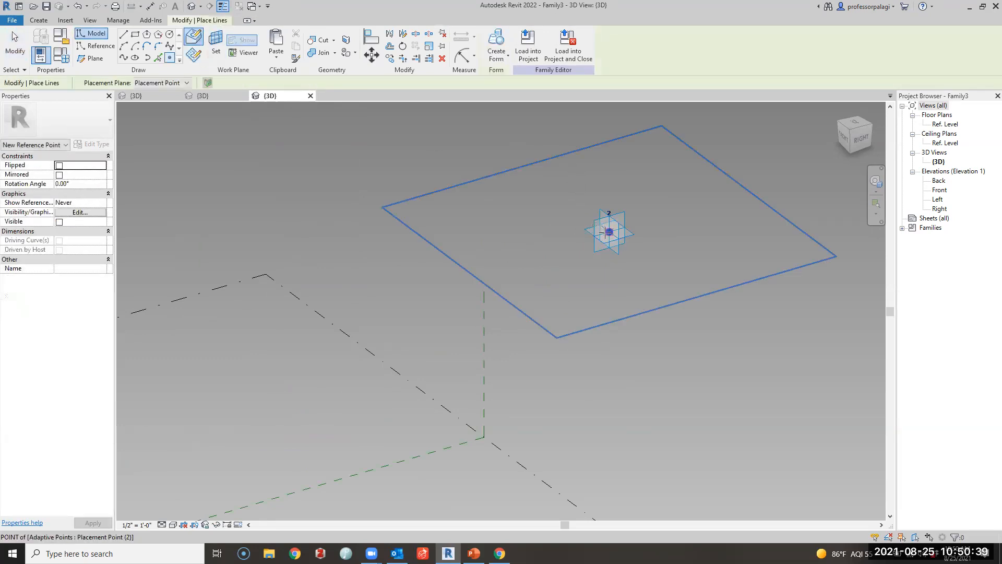
key(Escape)
key(Escape)
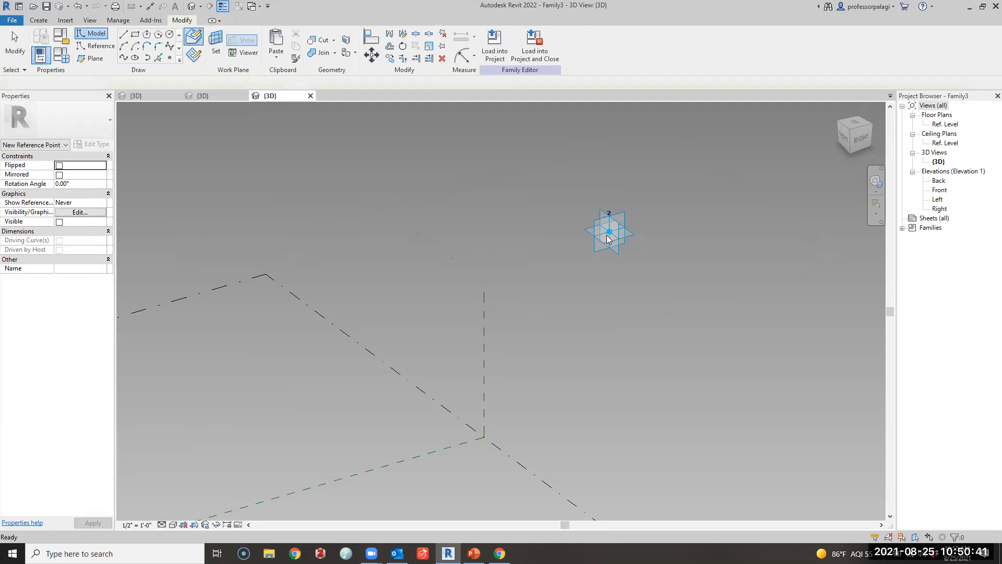
Associate the offset of the reference point on adaptive point 2 with the existing "hub up" parameter
click(610, 211)
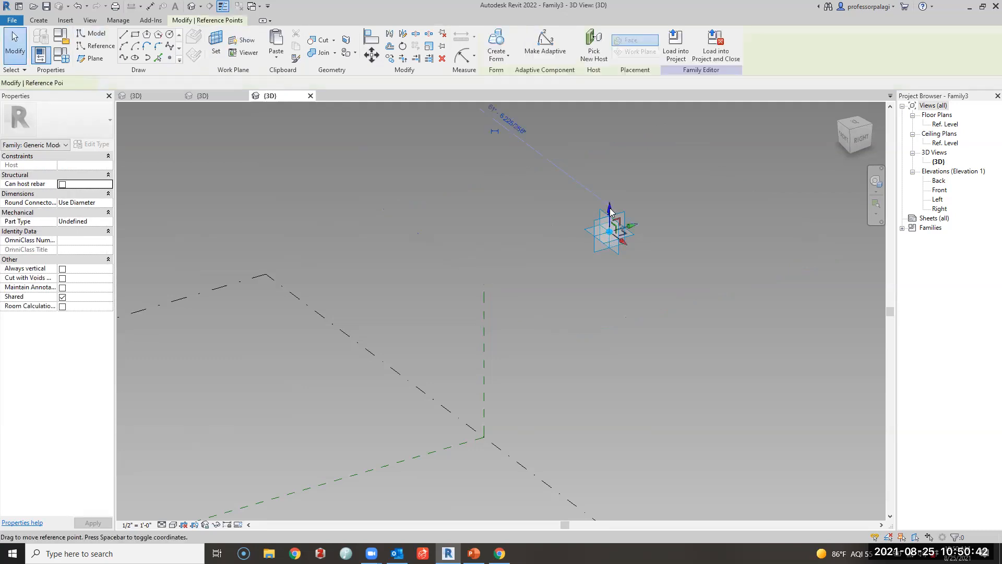
click(109, 268)
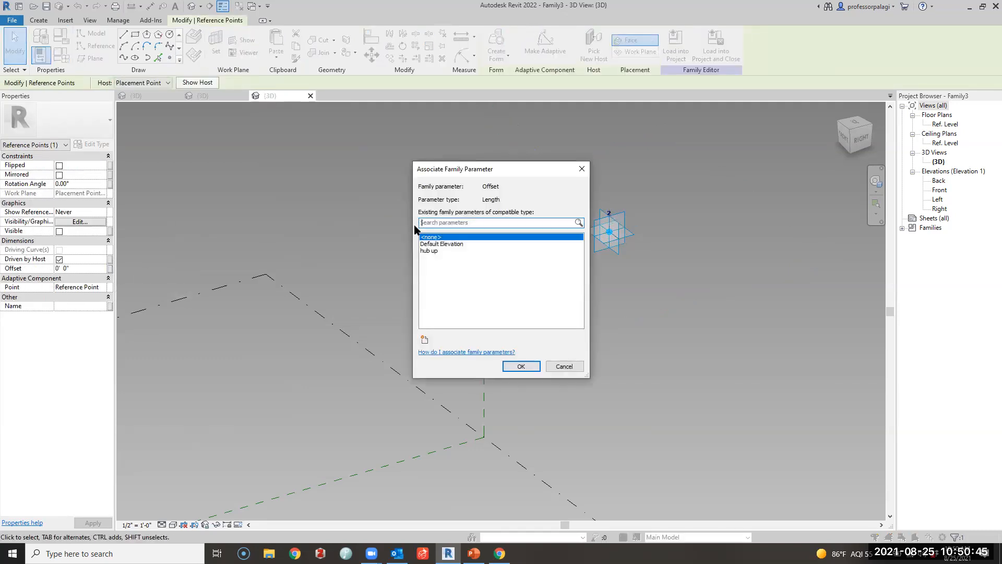
click(431, 251)
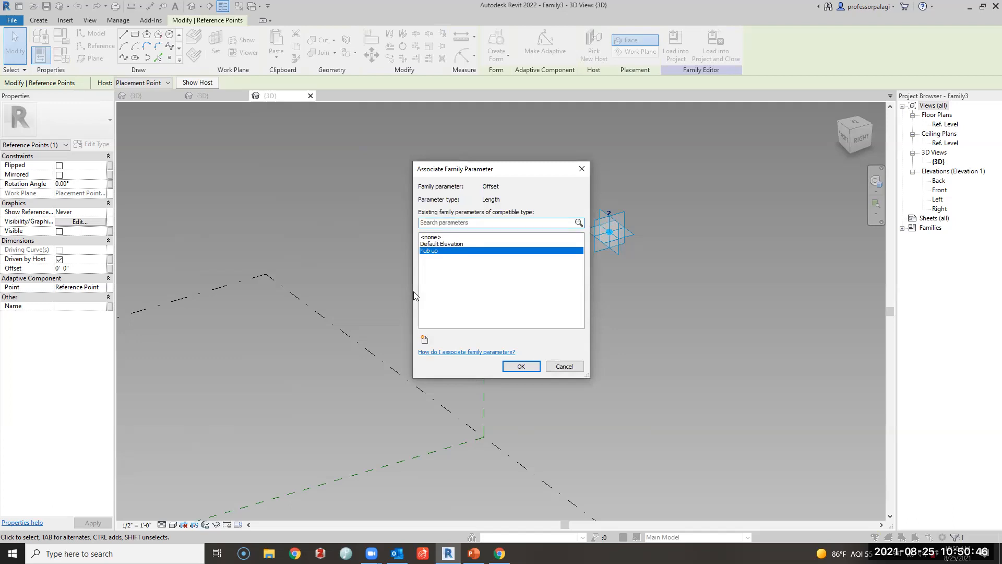
click(520, 366)
Set the "hub up" family parameter to 4' and apply it to the model
click(61, 54)
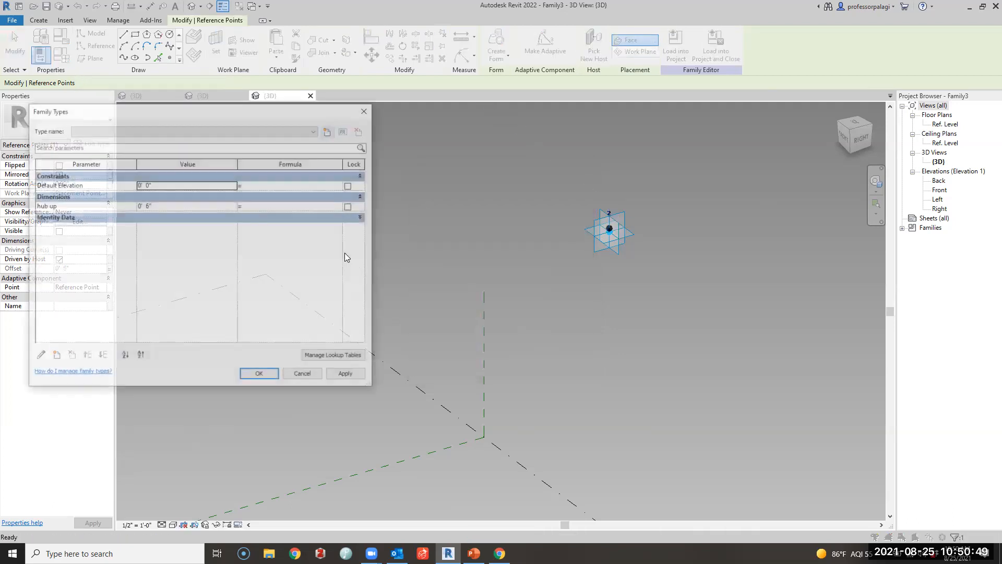
click(170, 207)
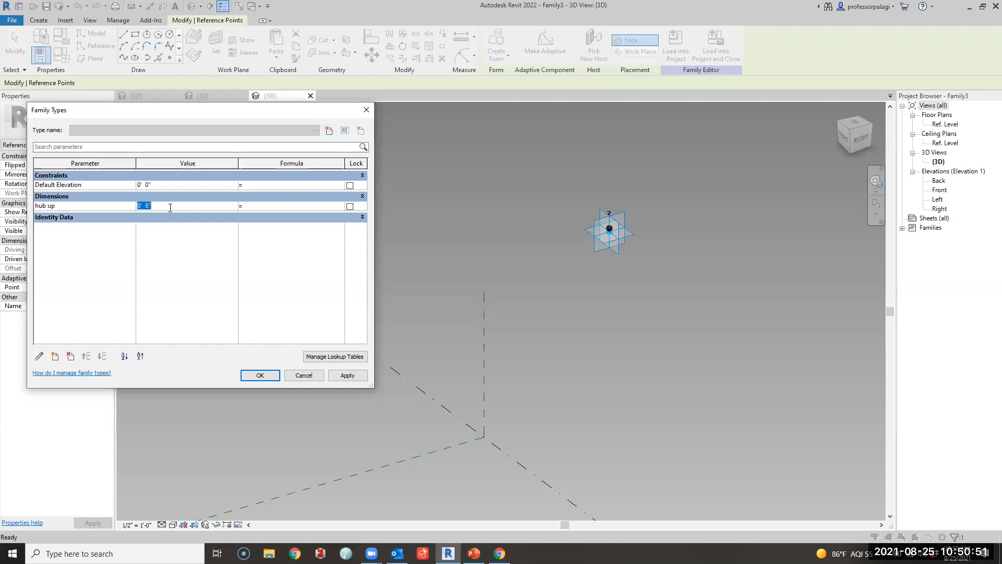
text(4)
key(Tab)
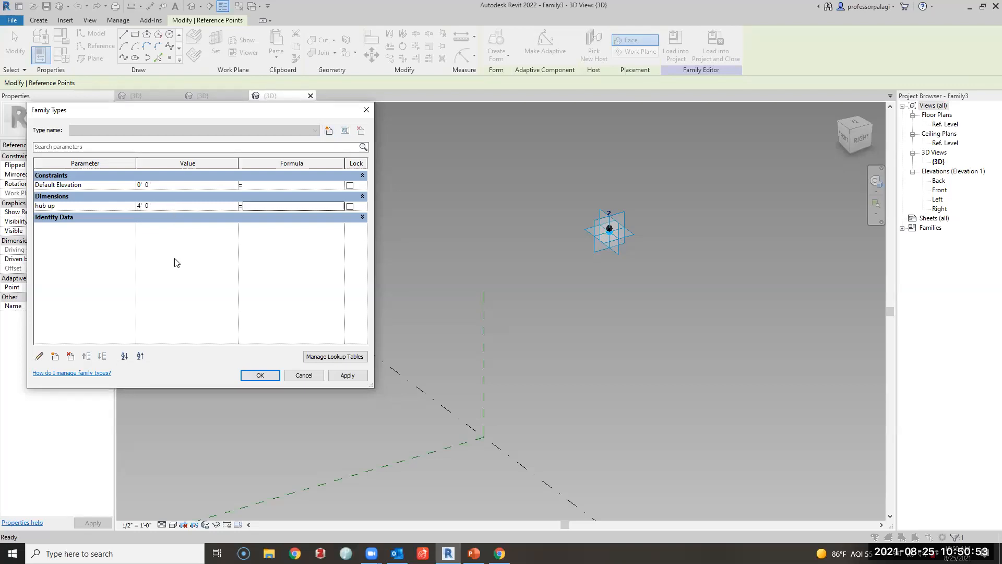
click(347, 375)
click(259, 376)
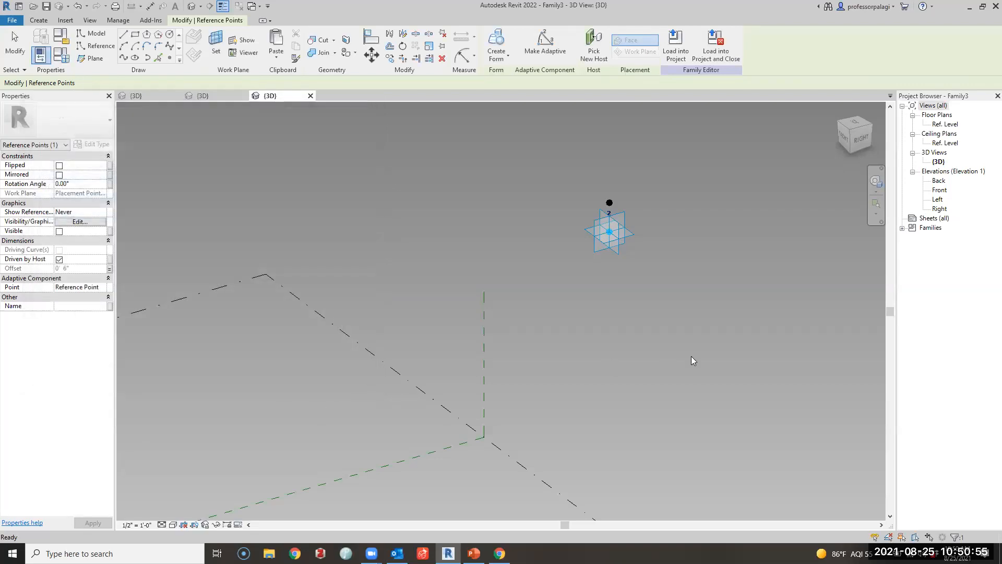
Lower adaptive point 2 together with its offset point to test the intersection-hosted point on the vertical line
shift+middle_drag(674, 331, 444, 211)
shift+middle_drag(597, 236, 485, 308)
click(582, 268)
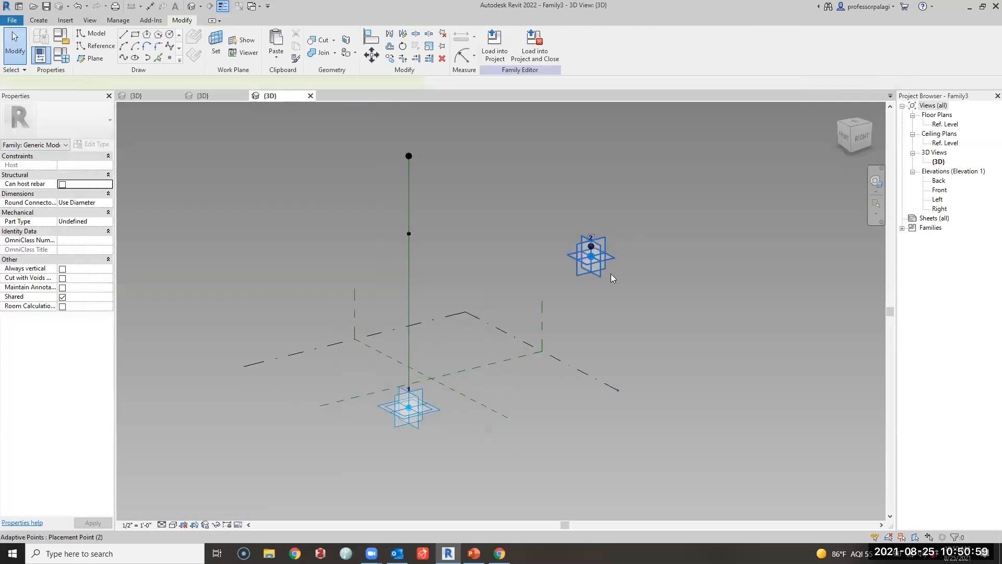
drag(590, 265, 590, 315)
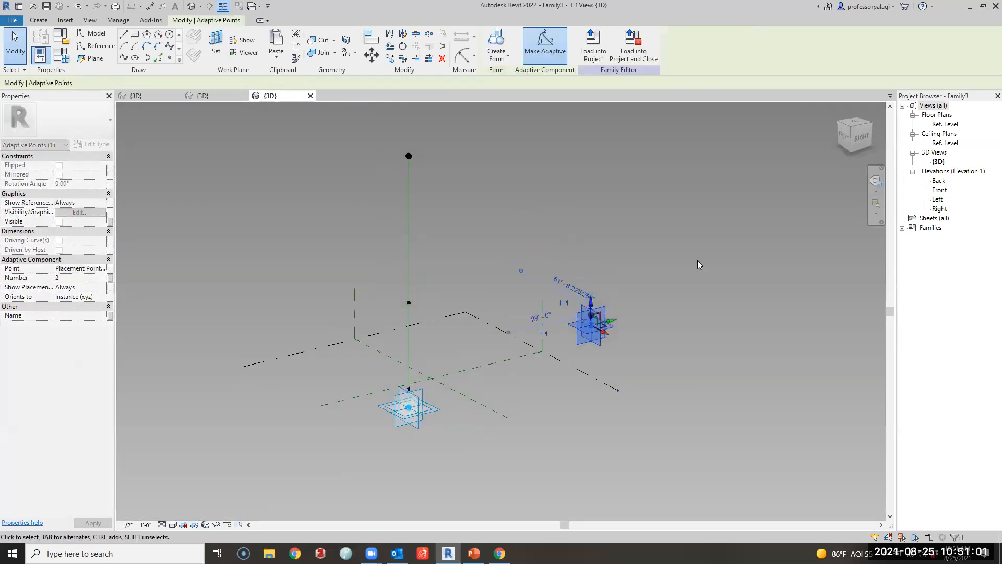
click(477, 257)
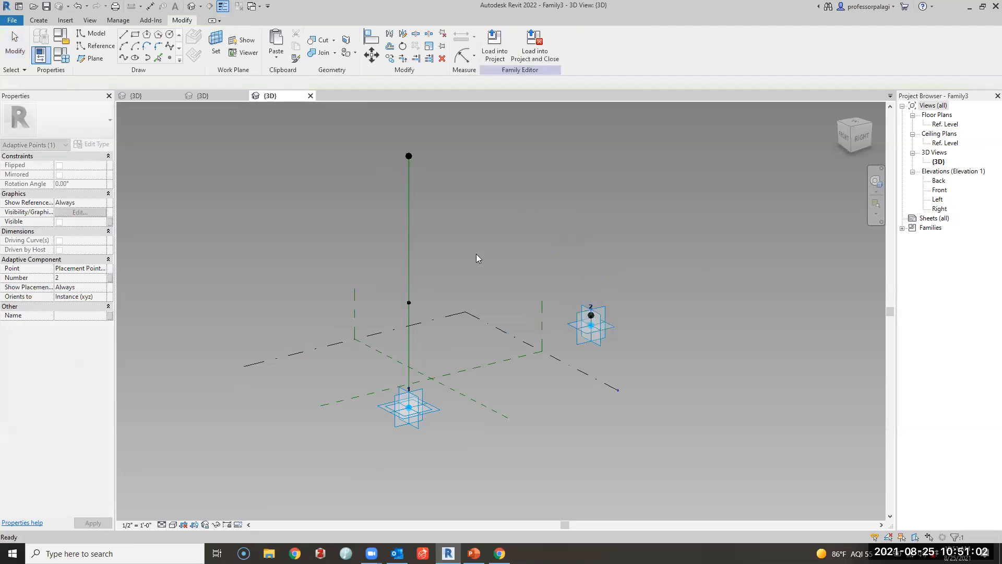
Try hosting an additional reference point on the vertical line by intersection, and delete that extra point
click(170, 57)
click(409, 261)
key(Escape)
key(Escape)
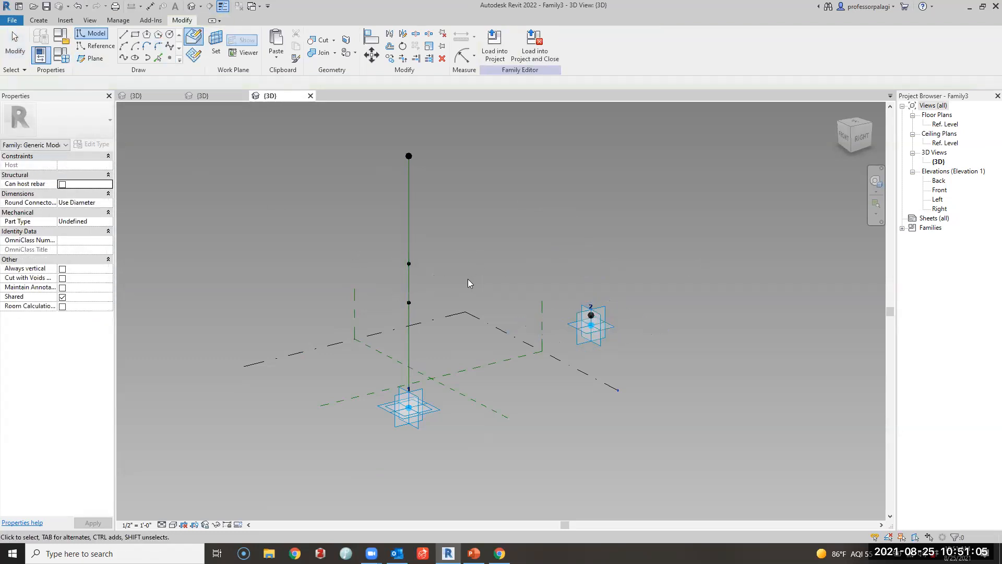
drag(367, 239, 446, 277)
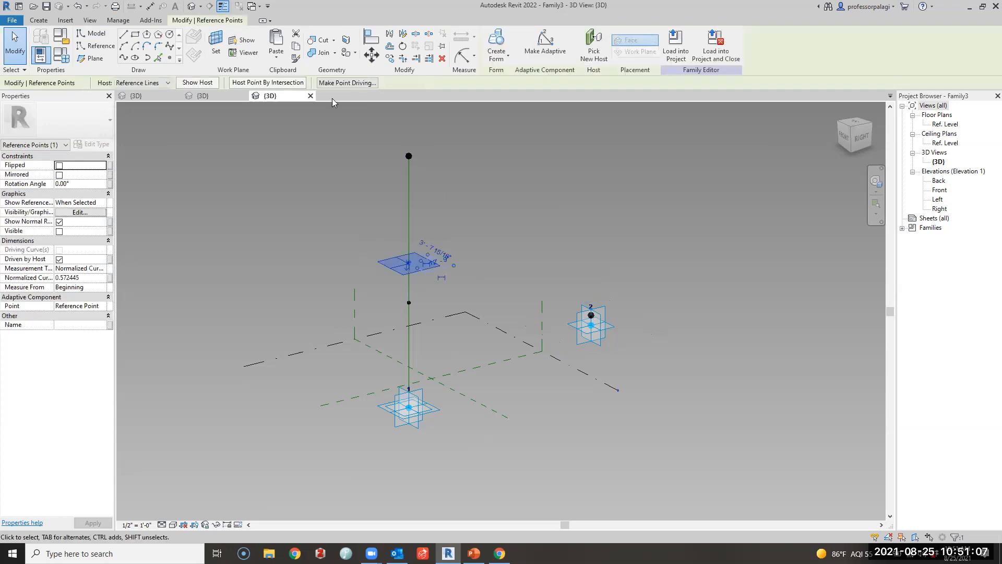
click(267, 82)
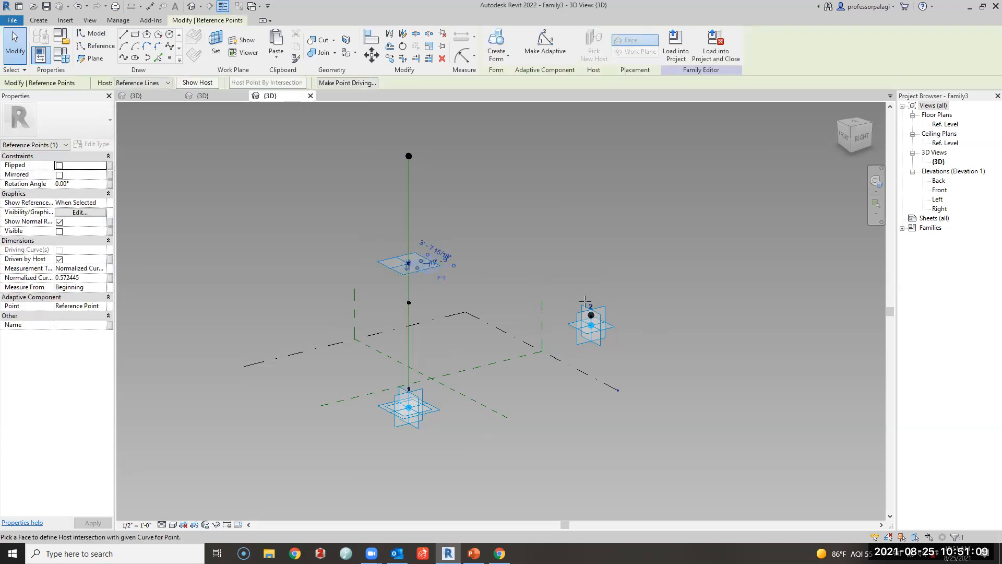
scroll(590, 319, up, 5)
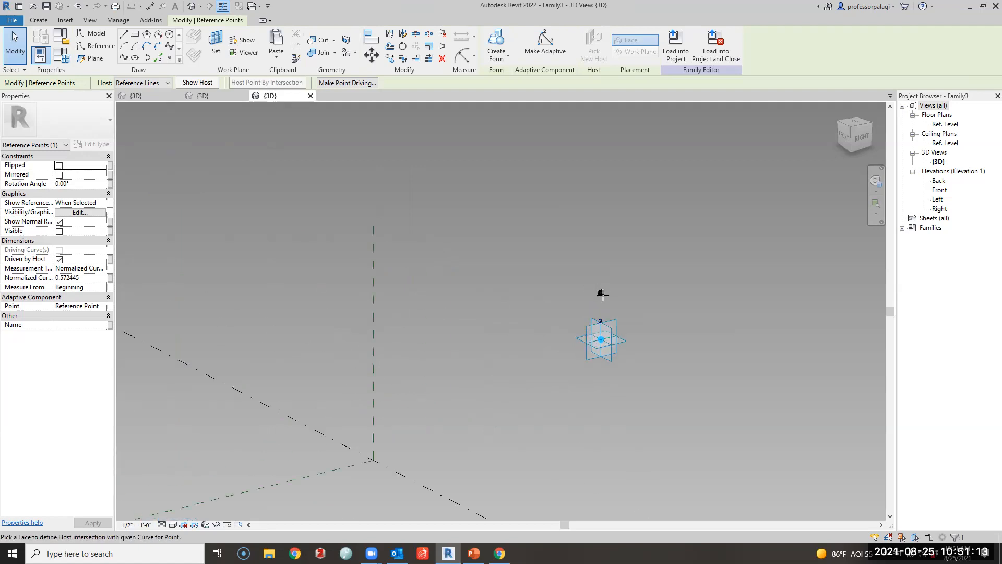
scroll(643, 268, down, 5)
key(Escape)
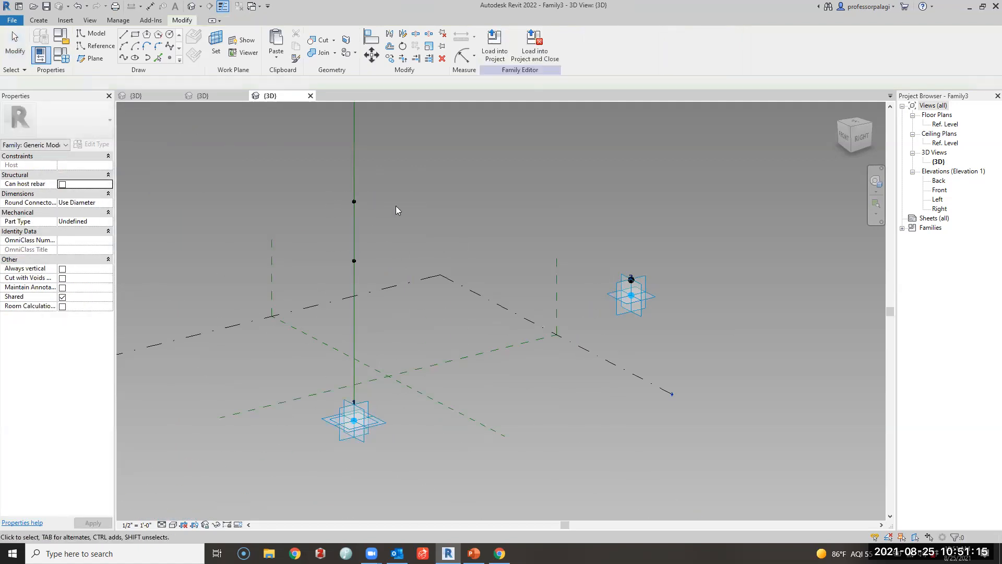
drag(314, 177, 420, 244)
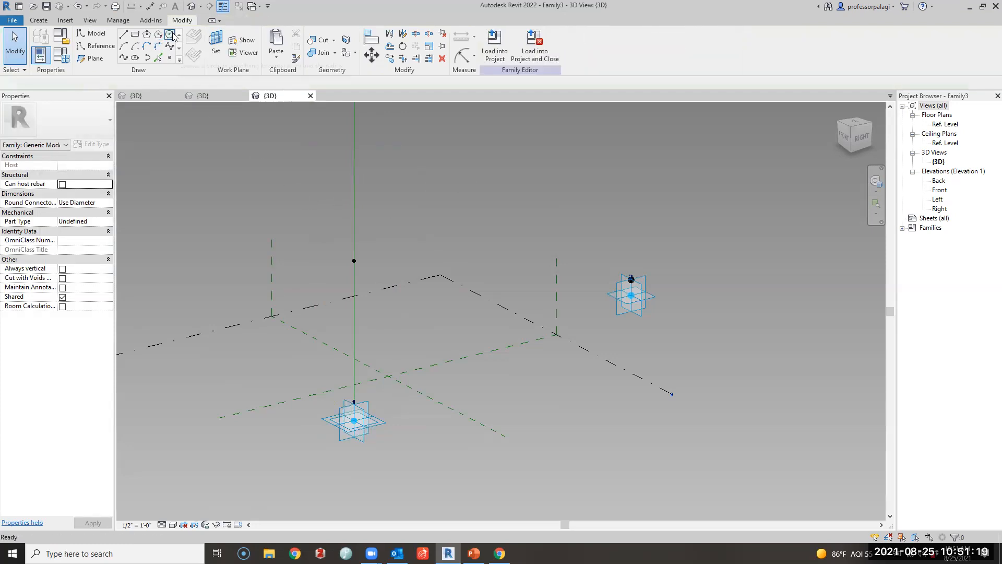
Draw a circle of about 38' 6" radius centered on the intersection-hosted point, using that point's horizontal plane as the work plane
click(171, 35)
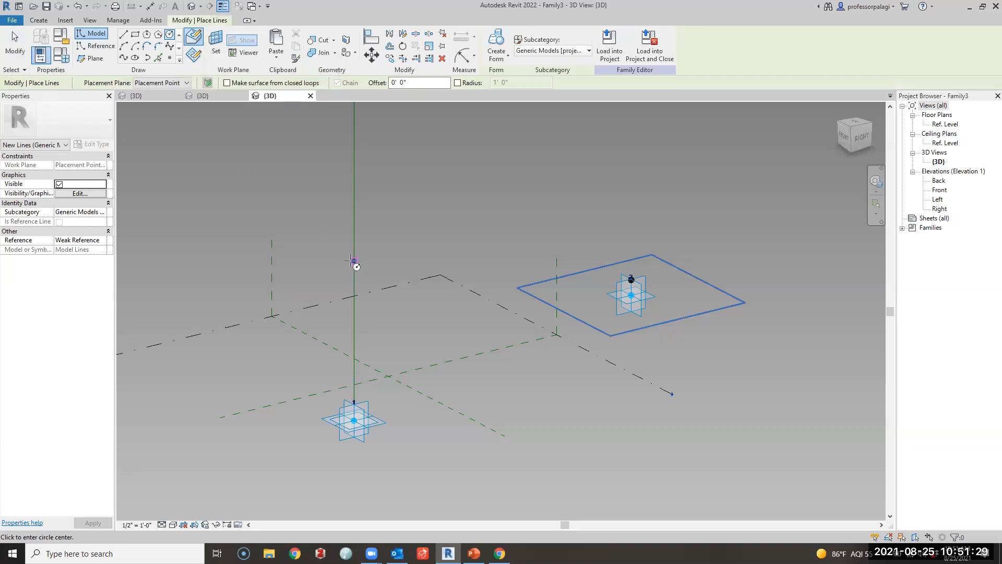
key(s)
key(w)
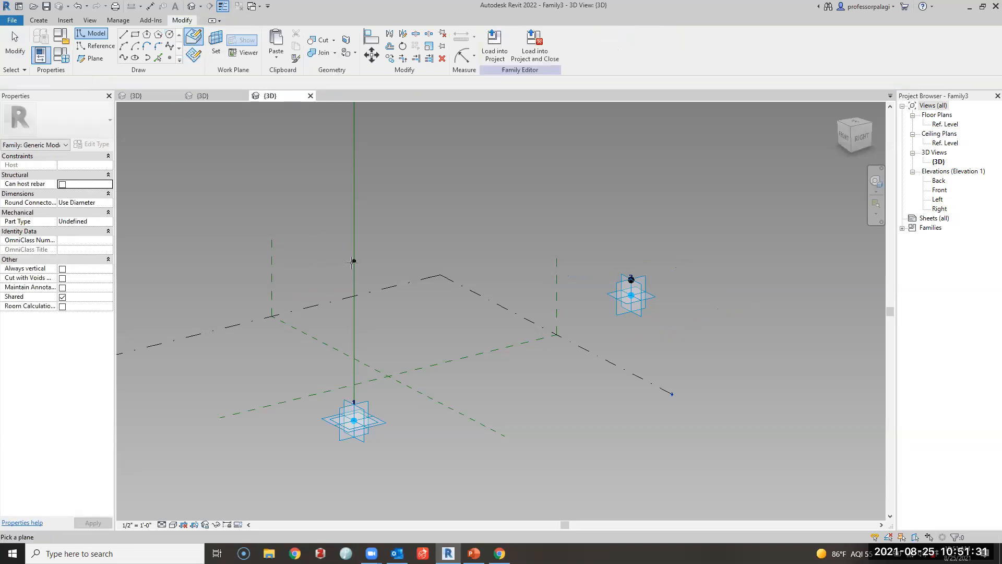
click(353, 260)
click(354, 261)
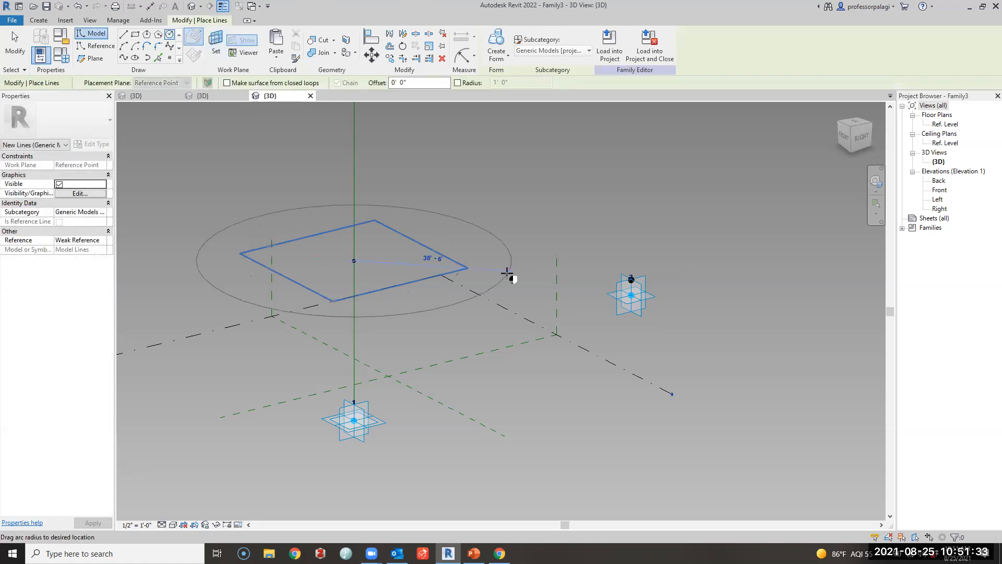
click(477, 220)
key(Escape)
key(Escape)
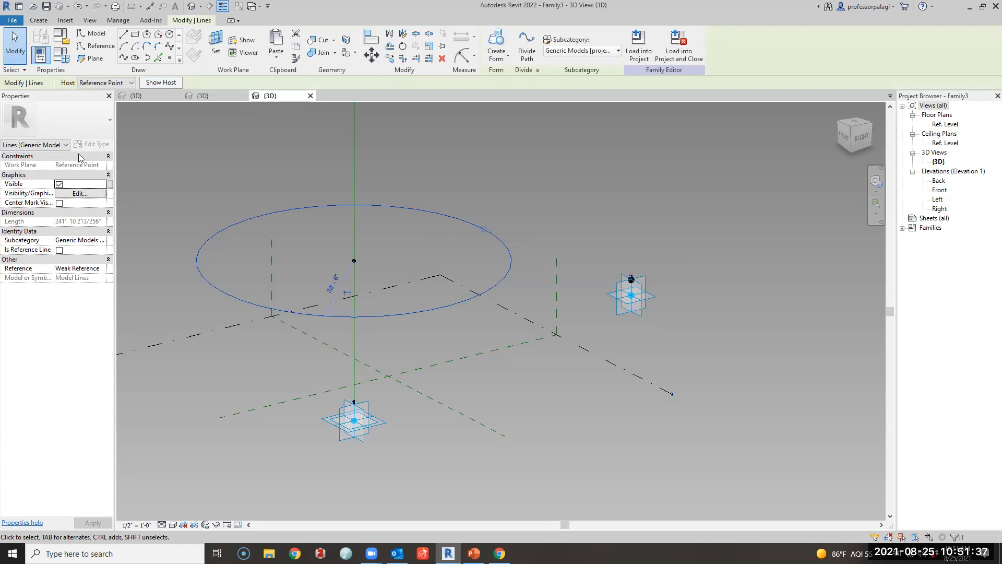
click(236, 158)
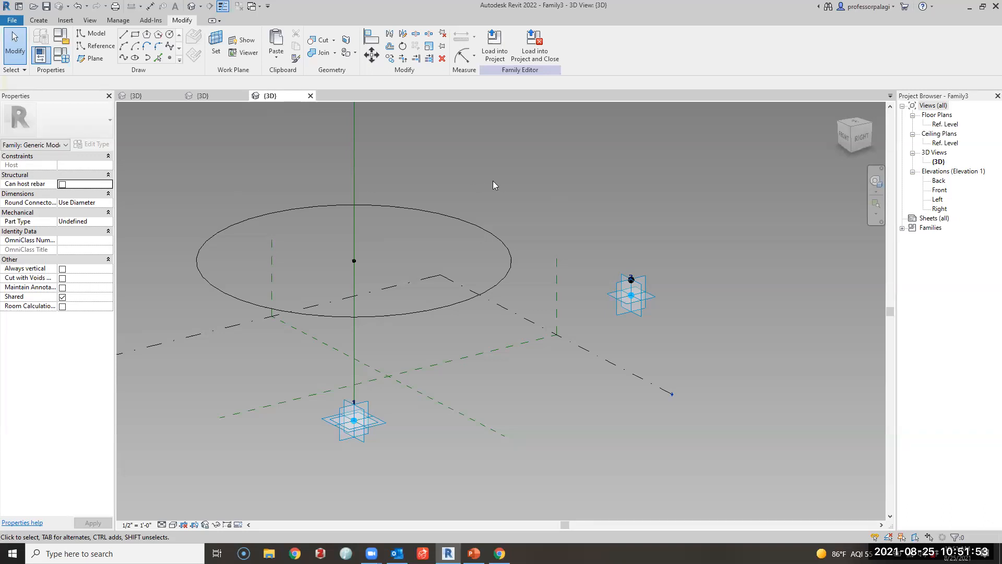
Convert the model-line circle around the intersection-hosted point into a reference line
click(395, 208)
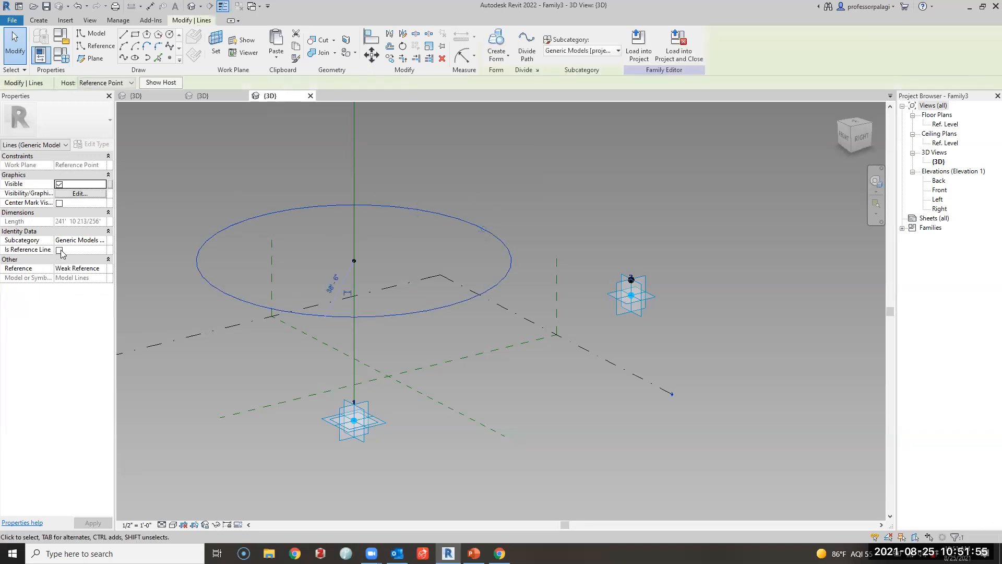
click(60, 250)
click(246, 158)
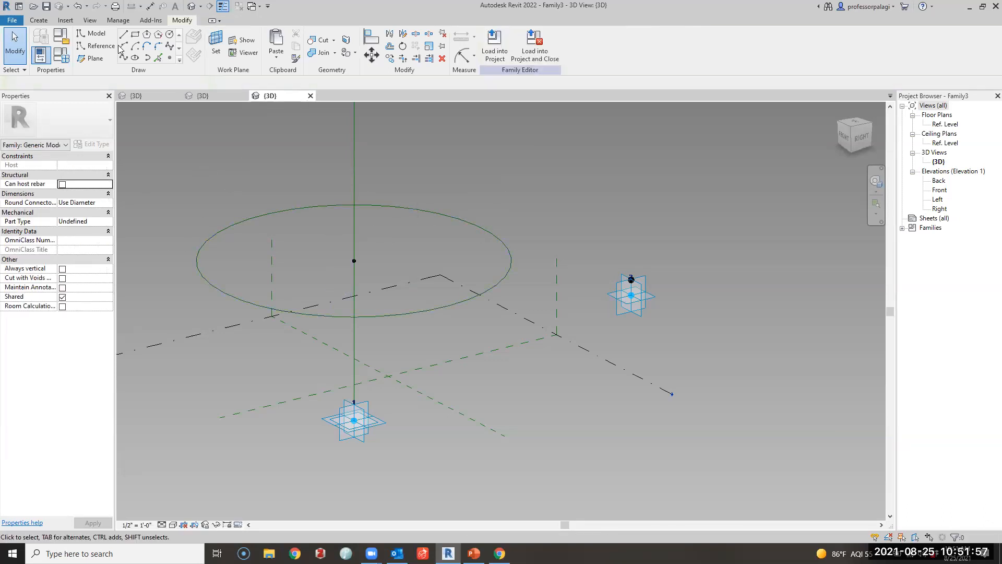
Make the circle's temporary radius dimension permanent and label it with a new family parameter named "diam"
click(470, 217)
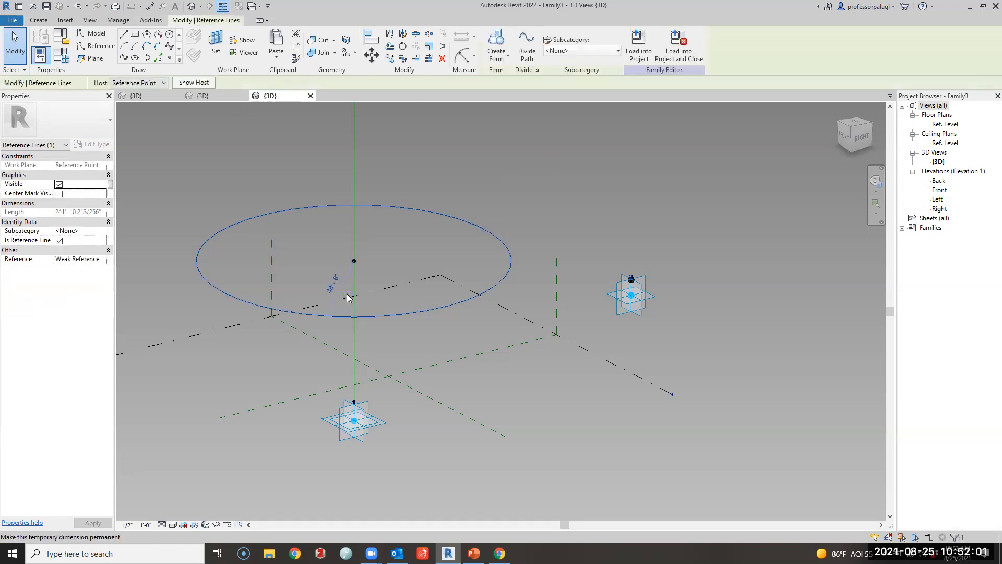
scroll(347, 296, up, 4)
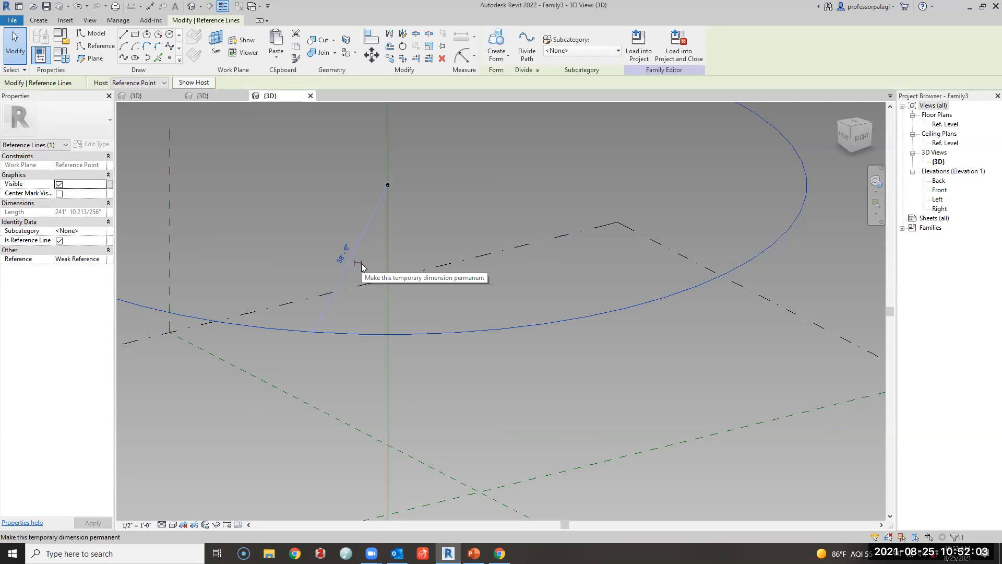
click(374, 211)
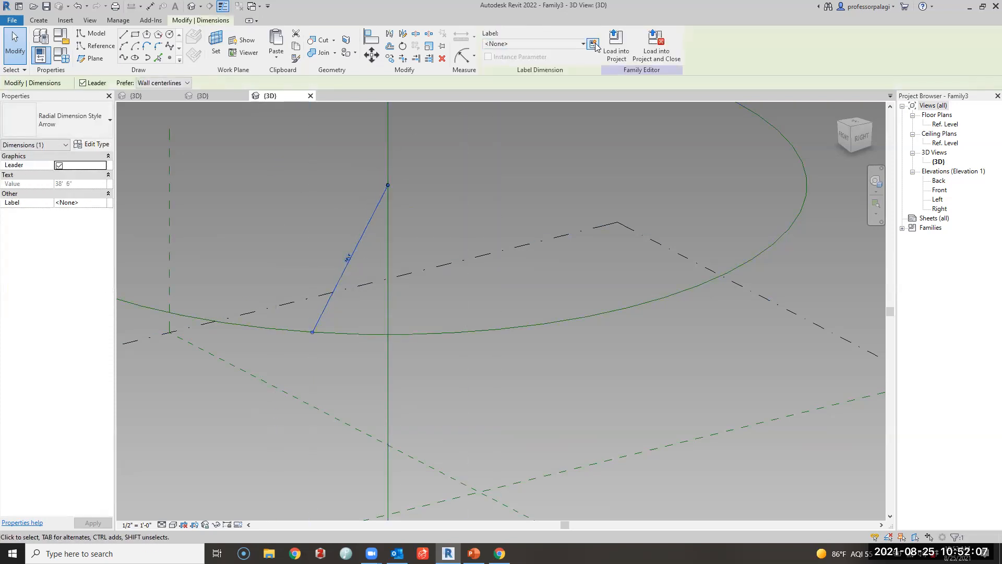
click(594, 44)
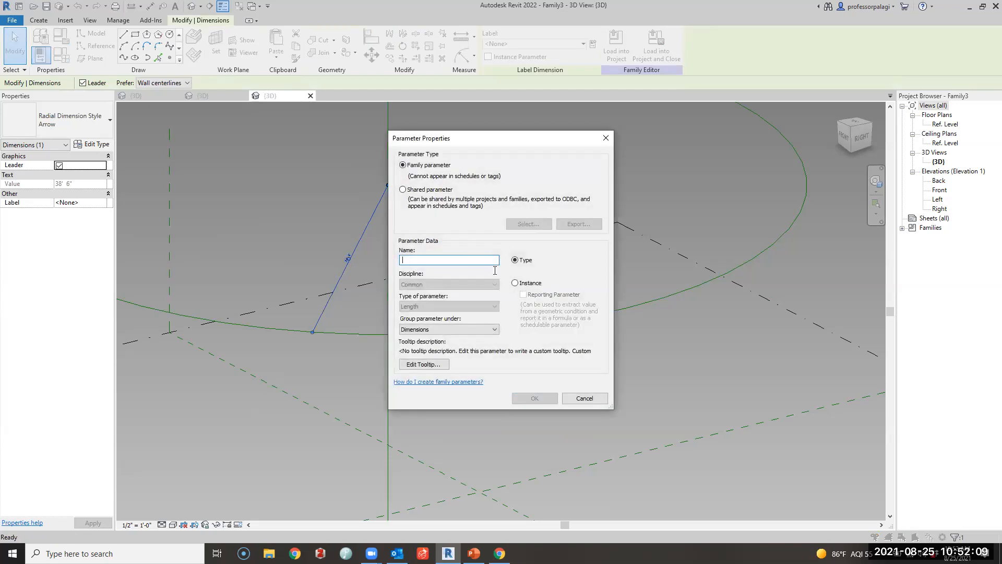
text(diam)
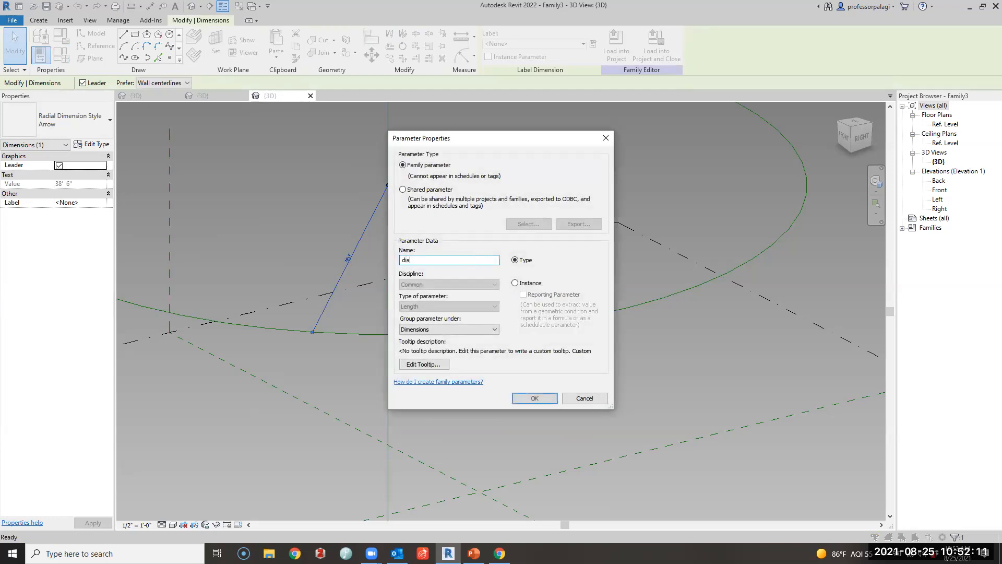
key(Return)
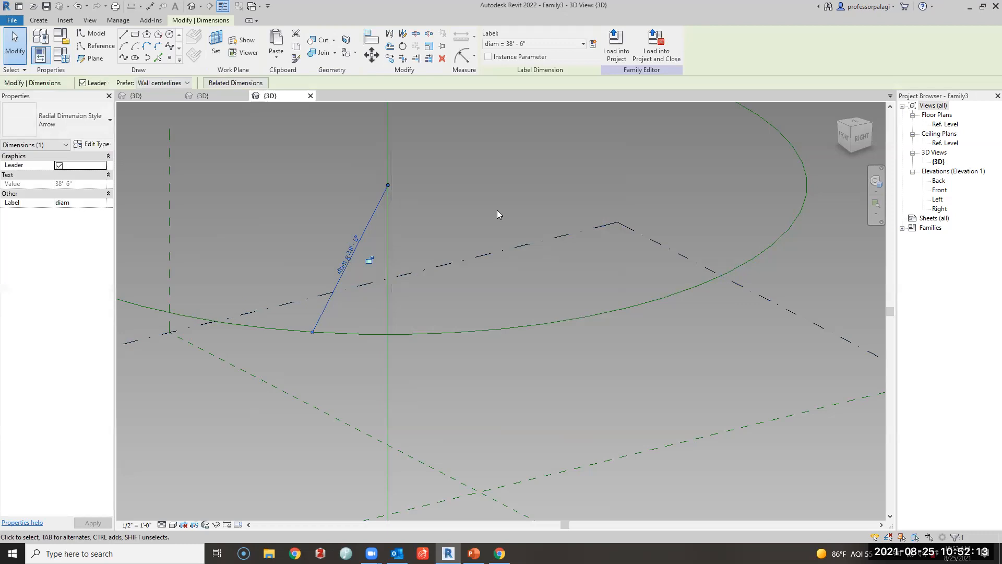
click(496, 210)
Set the "diam" family parameter to 12' and apply it to the circle
click(66, 55)
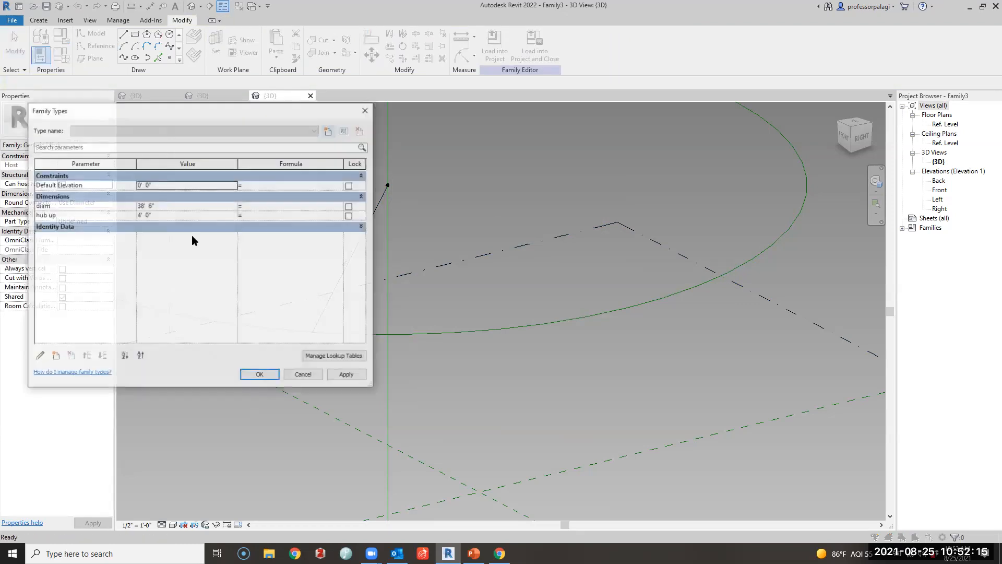
click(178, 205)
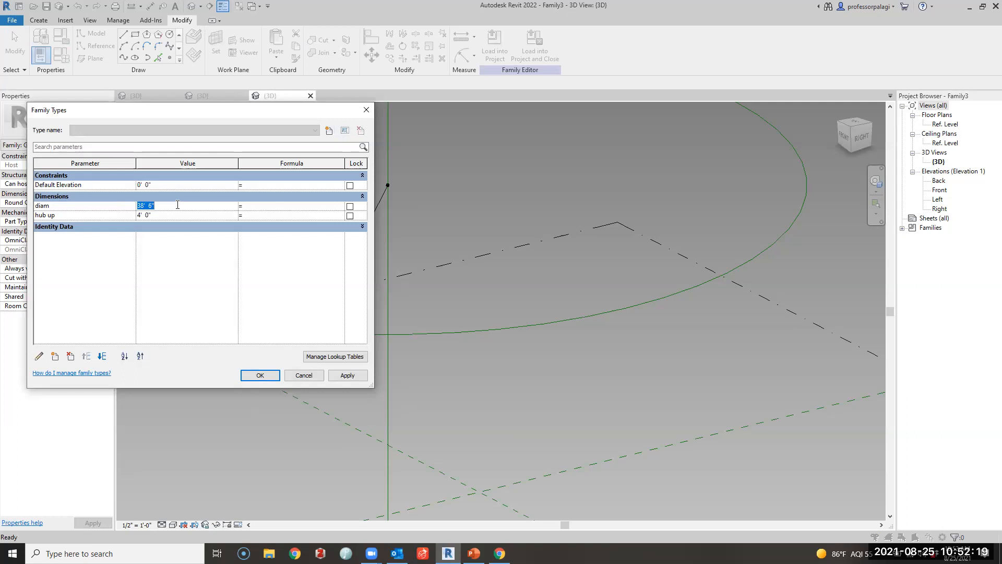
key(Tab)
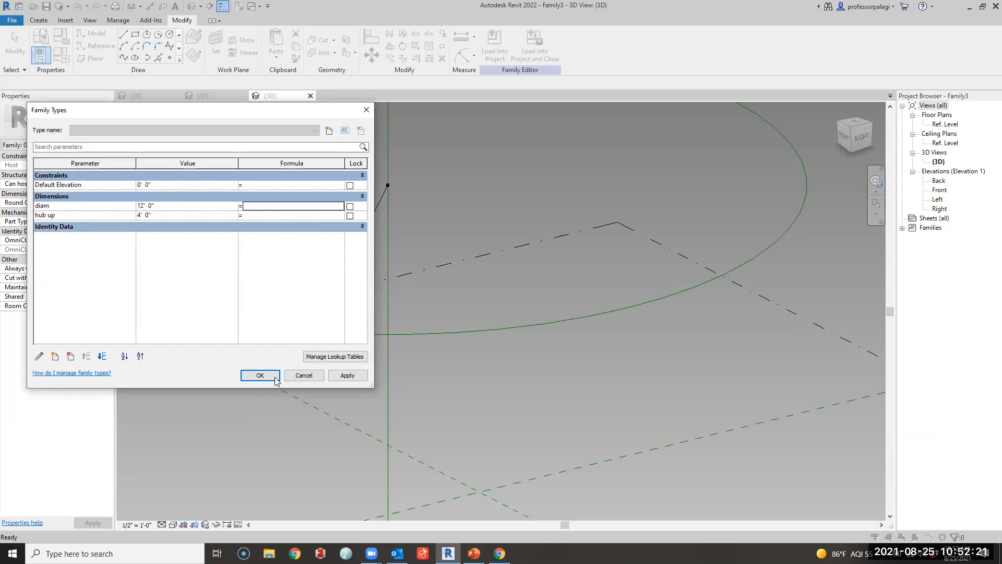
click(347, 375)
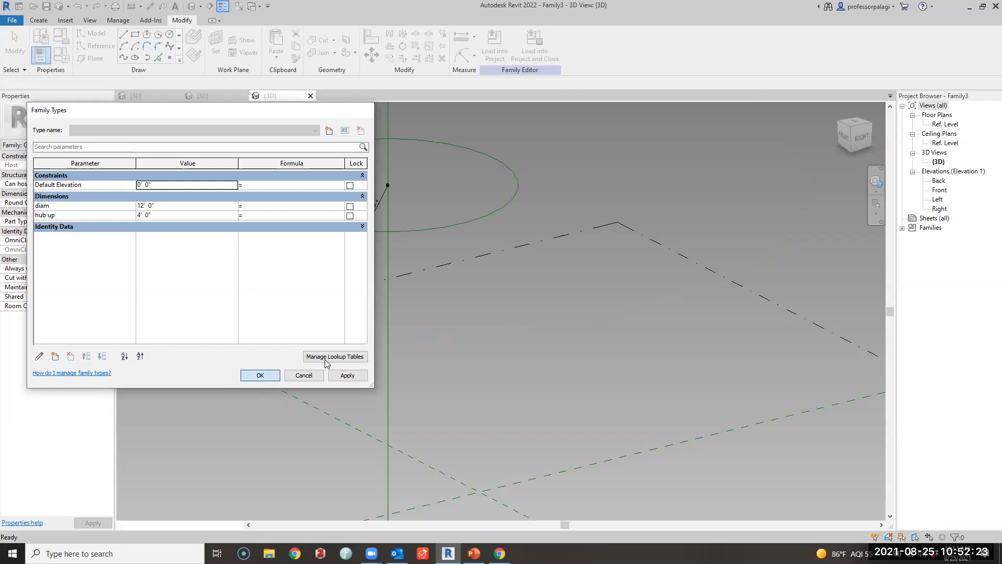
click(259, 375)
scroll(460, 309, down, 3)
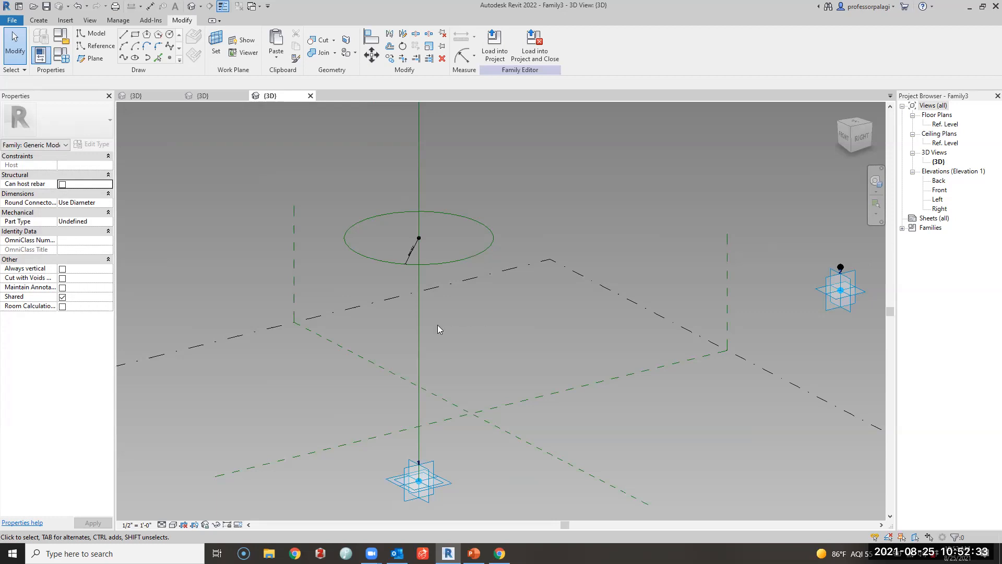
Lower adaptive point 2 vertically to test whether the hosted circle follows its offset point
scroll(393, 242, up, 5)
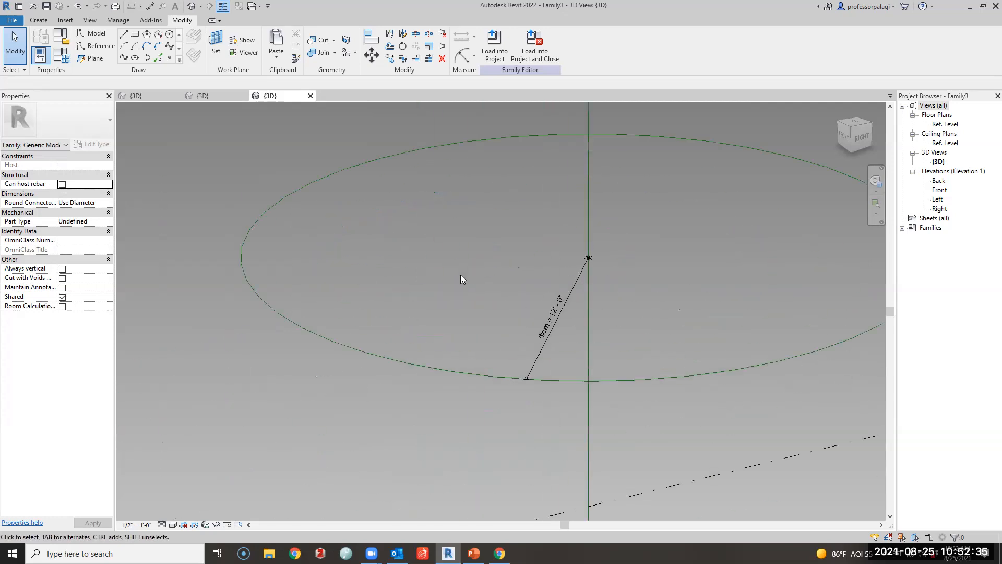
scroll(478, 227, down, 3)
scroll(383, 242, down, 3)
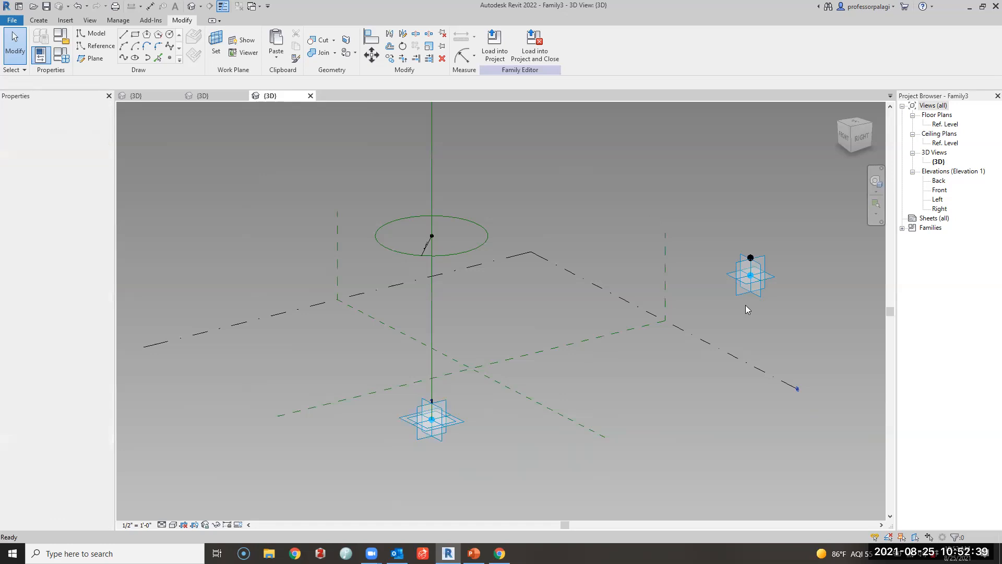
click(750, 275)
drag(753, 250, 715, 210)
Set the offset reference point above adaptive point 2 to always show its reference planes
drag(720, 244, 773, 295)
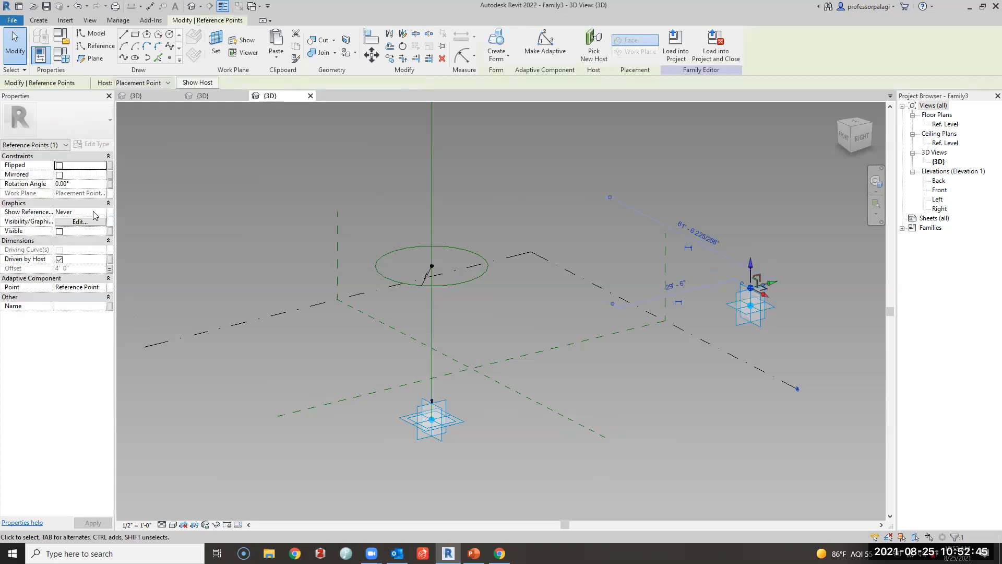
click(97, 211)
click(73, 237)
click(781, 149)
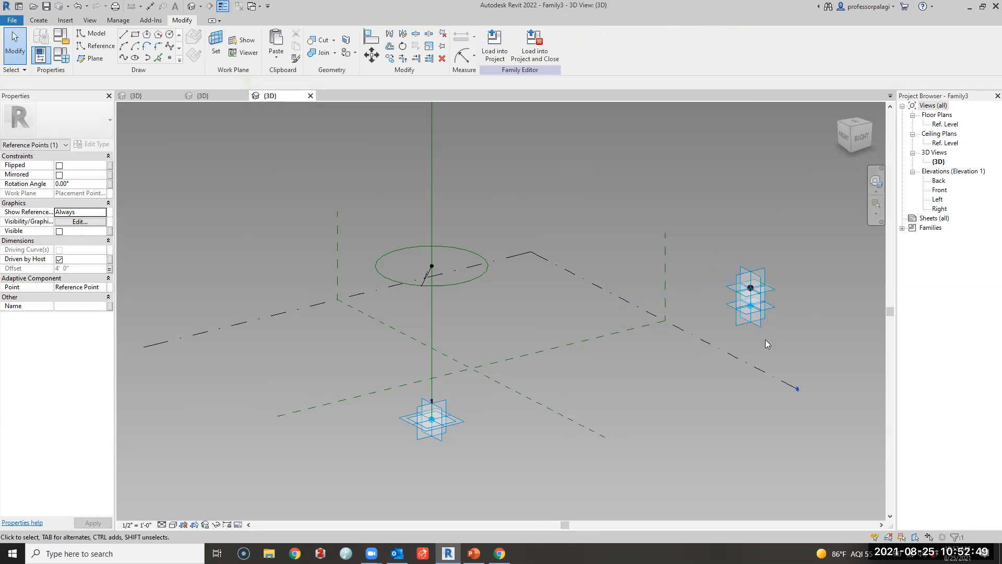
Raise adaptive point 2 slightly along its vertical axis to test the linked offset point and circle again
click(763, 317)
drag(763, 312, 761, 287)
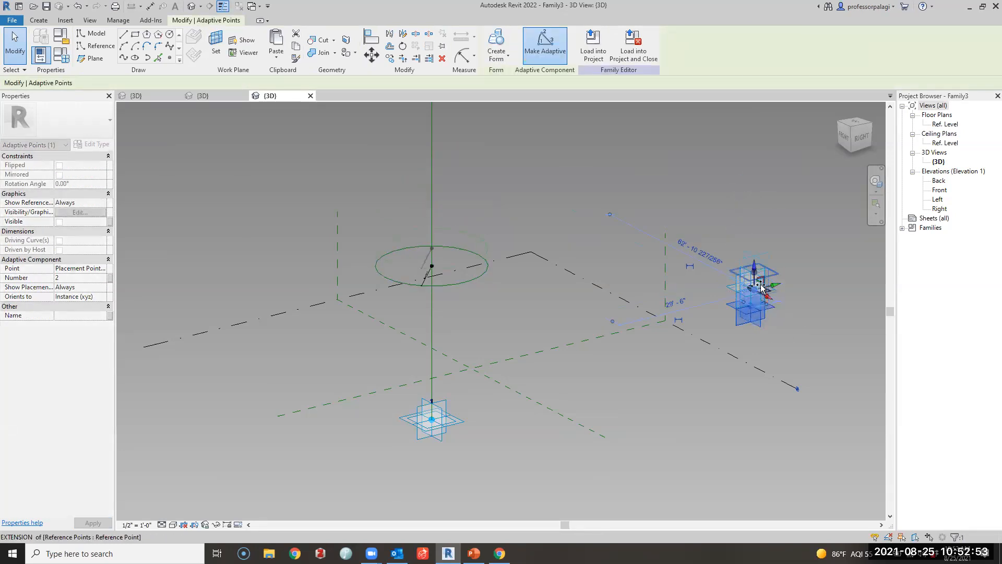
click(588, 128)
Compare the properties and reference planes of adaptive point 2 with those of its offset reference point
scroll(715, 275, up, 4)
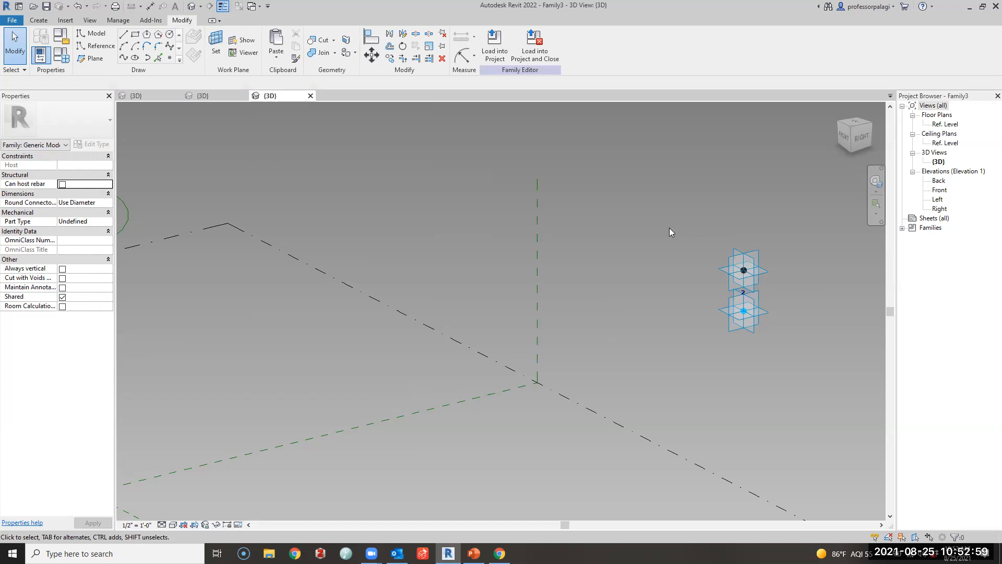
click(753, 327)
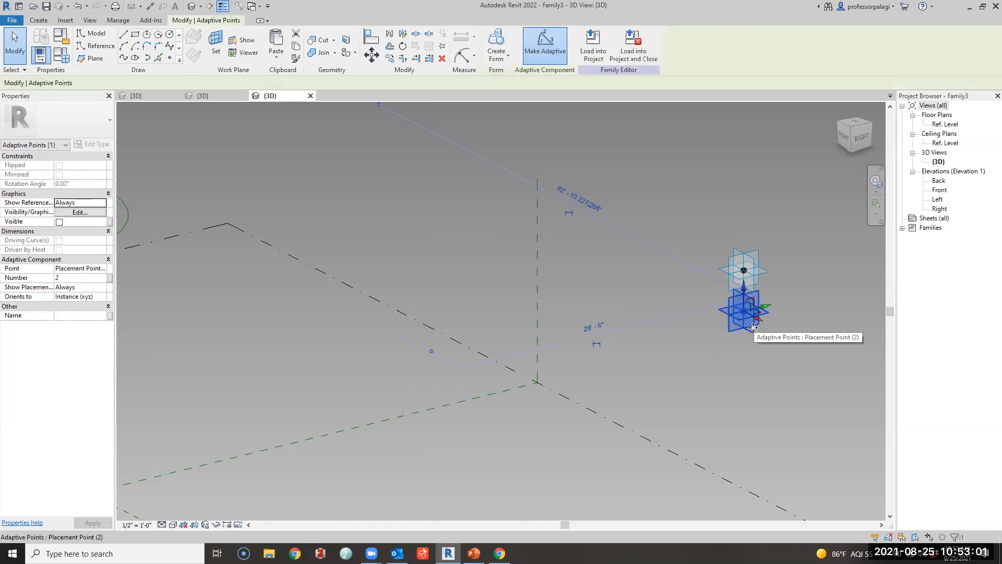
click(631, 174)
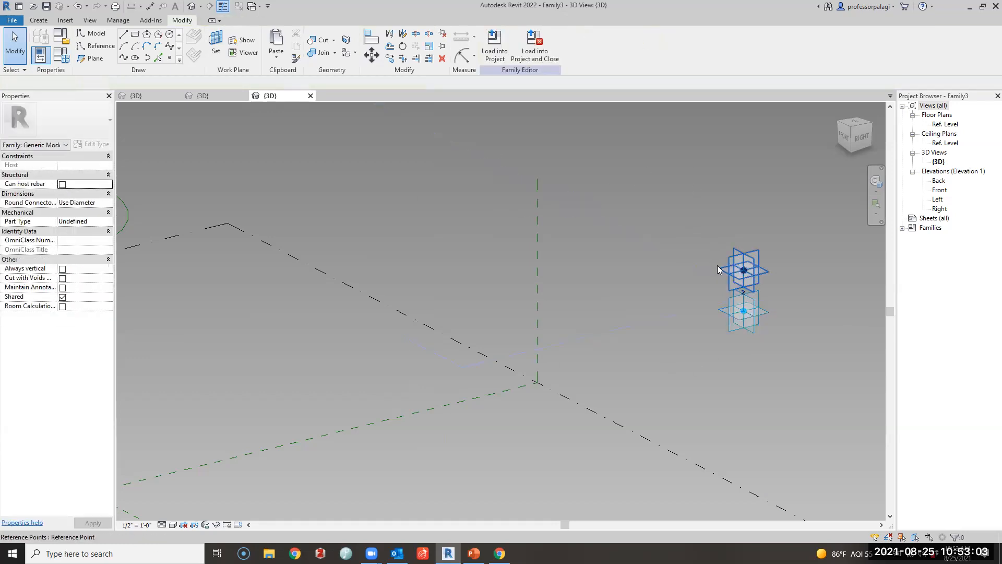
click(717, 266)
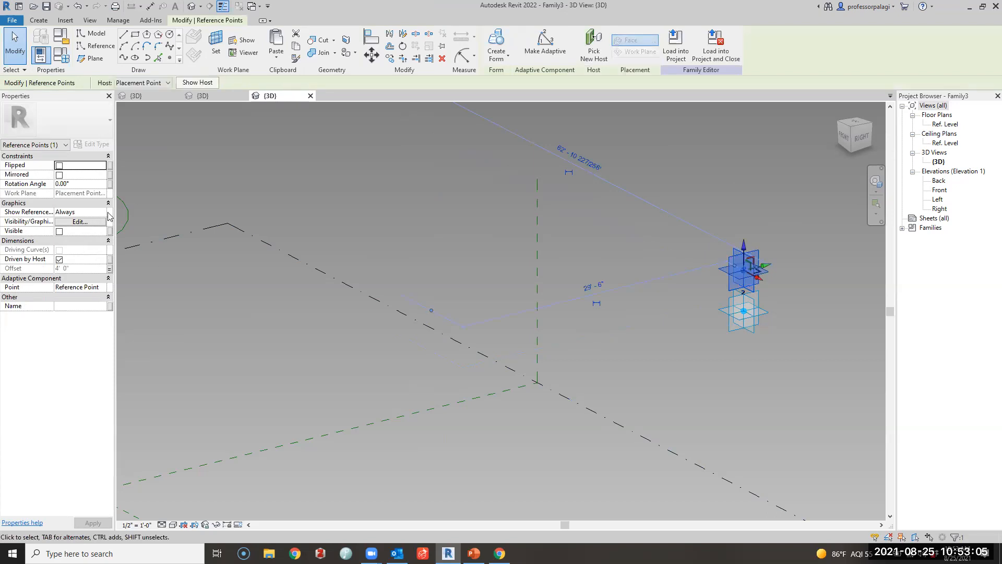
click(435, 192)
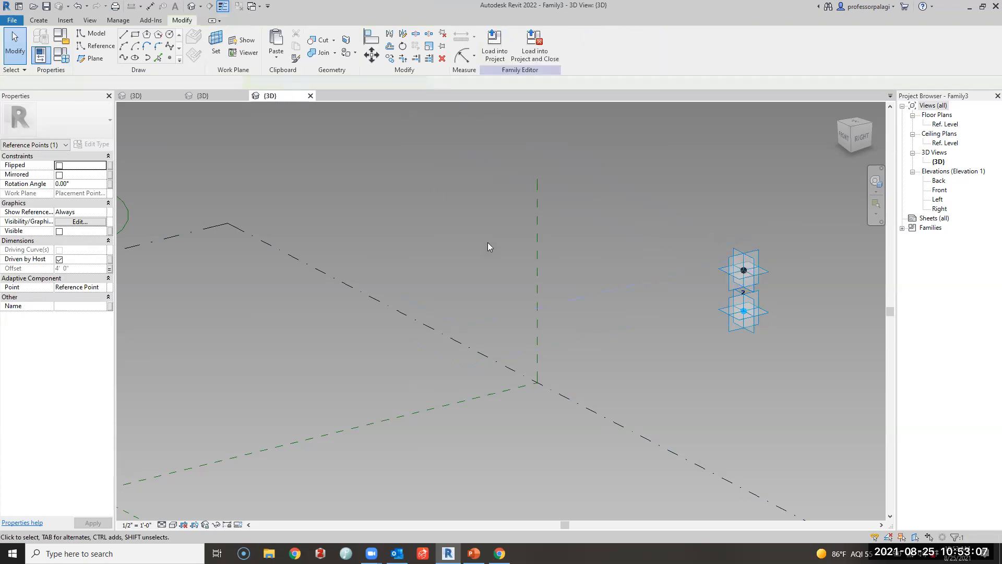
scroll(486, 232, down, 3)
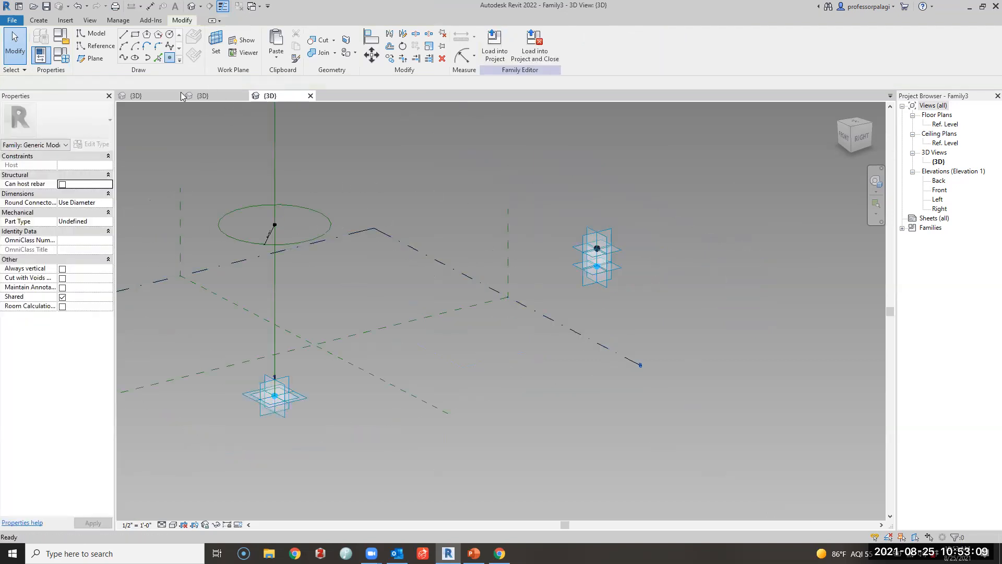
Place a reference point on the vertical reference line above the circle and host it by intersection with the offset point's horizontal plane
click(170, 57)
key(Escape)
key(Escape)
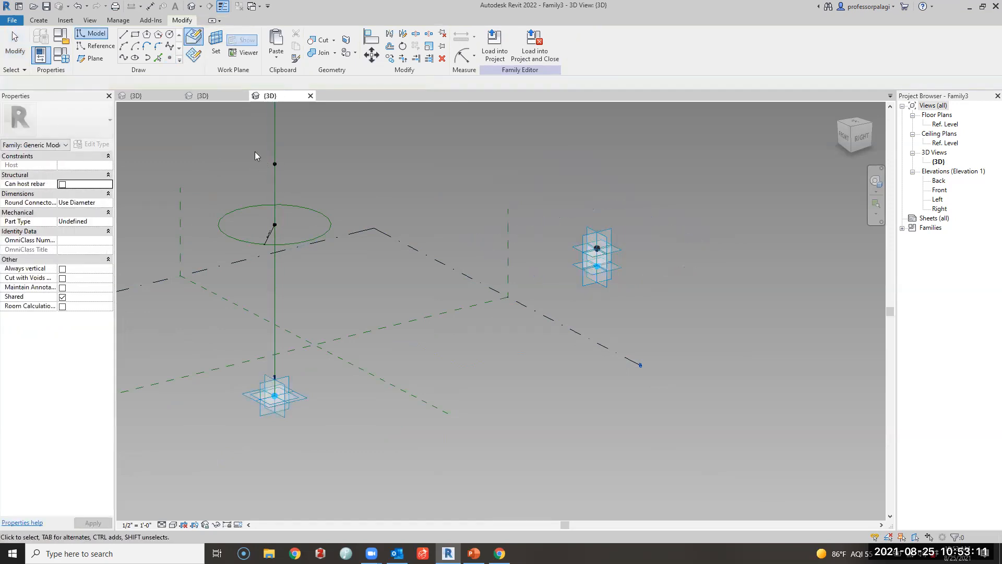
click(299, 174)
click(290, 82)
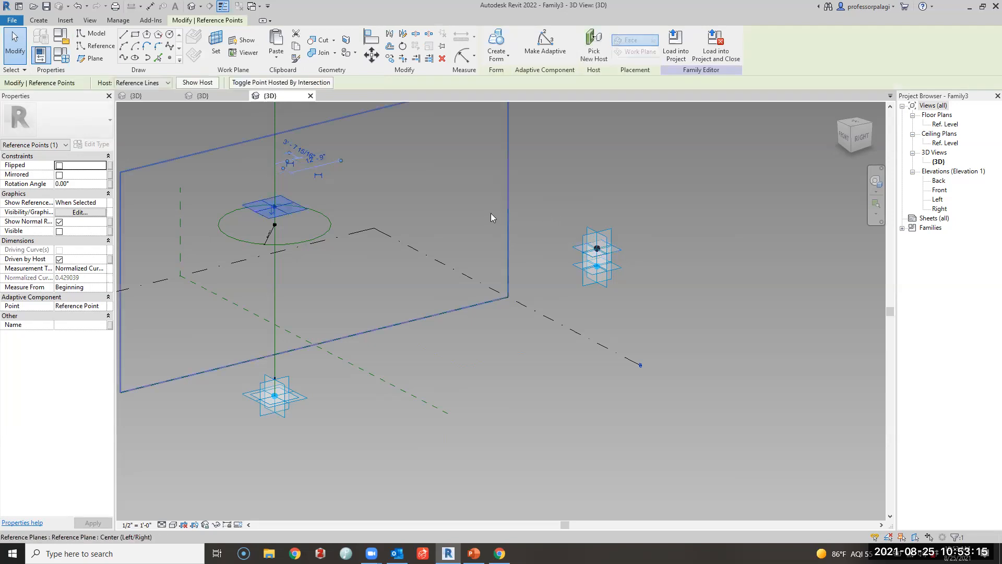
click(537, 179)
Place another reference point on adaptive point 2, using its horizontal reference plane as the work plane
shift+middle_drag(520, 191, 431, 292)
scroll(429, 152, up, 3)
scroll(429, 152, up, 1)
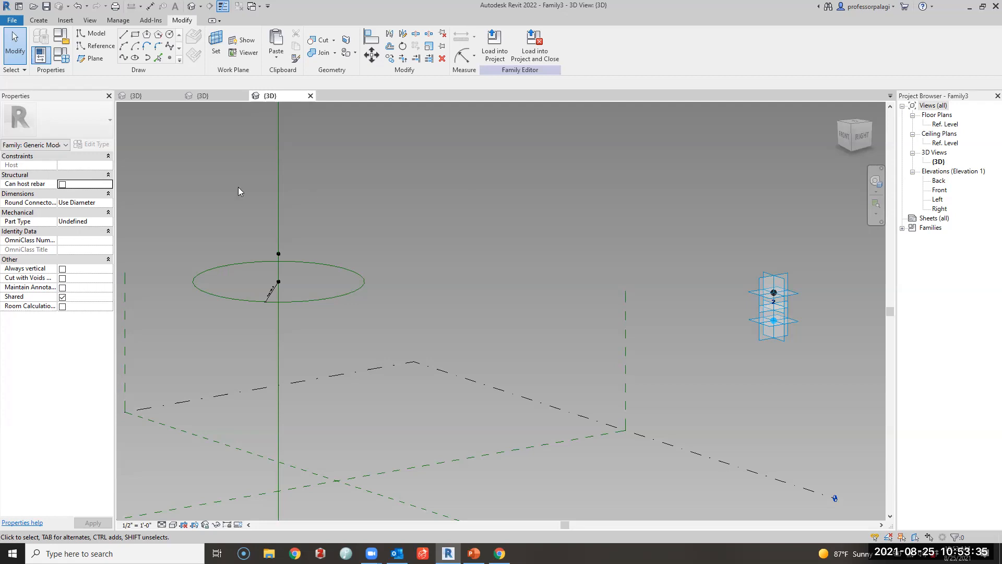
click(170, 57)
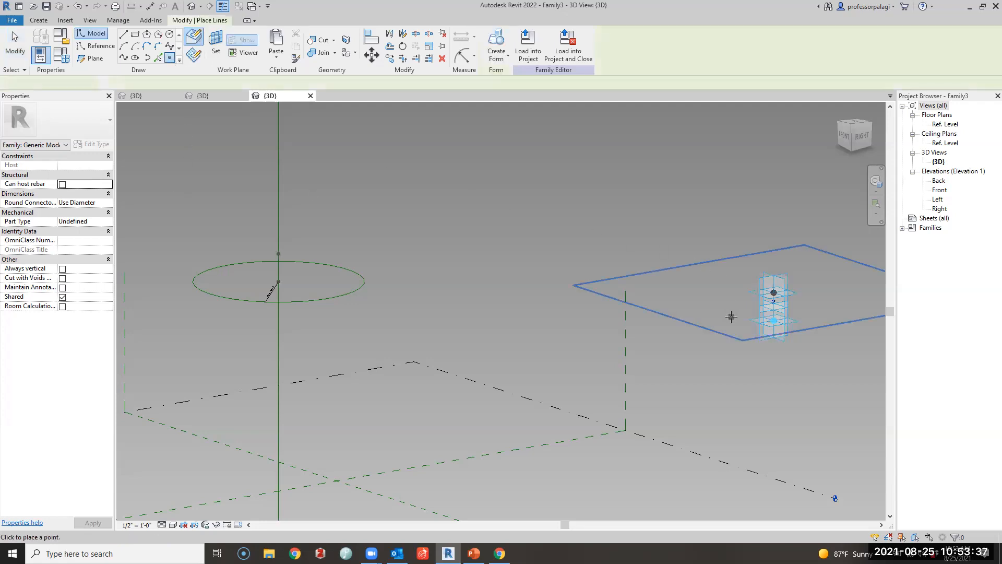
click(765, 328)
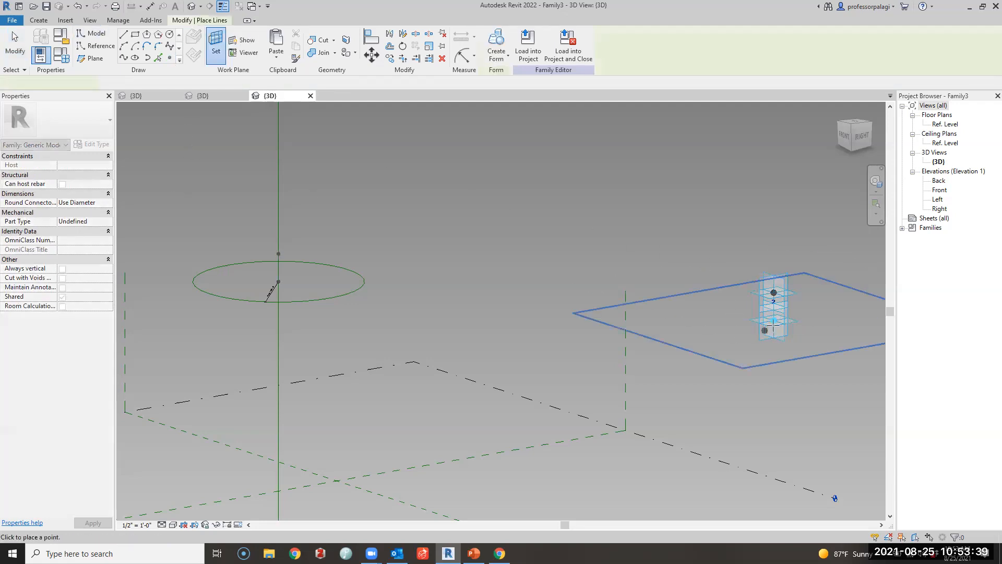
click(778, 321)
key(Escape)
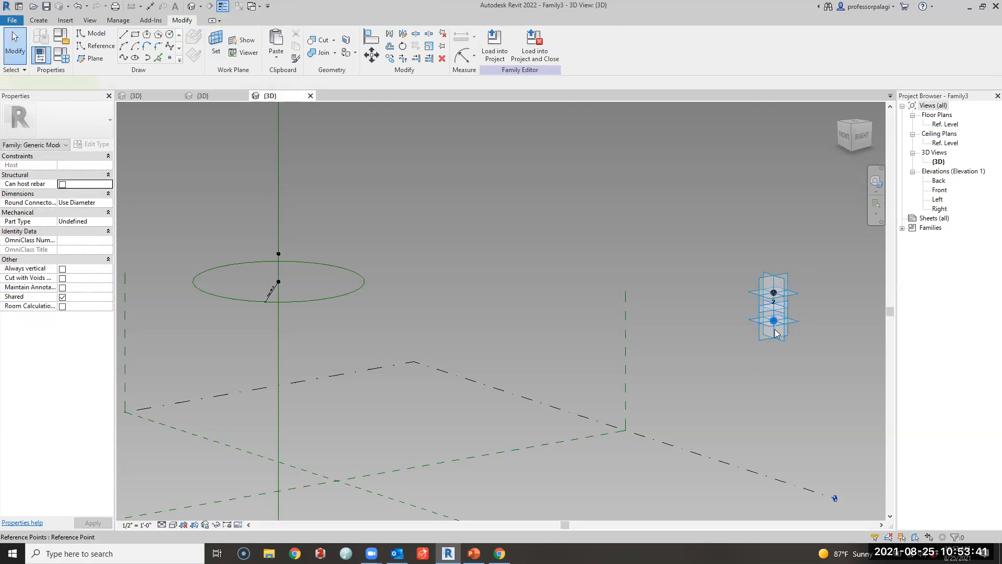
Link the offset of the new reference point at adaptive point 2 to a new length type parameter named "hub down"
click(774, 330)
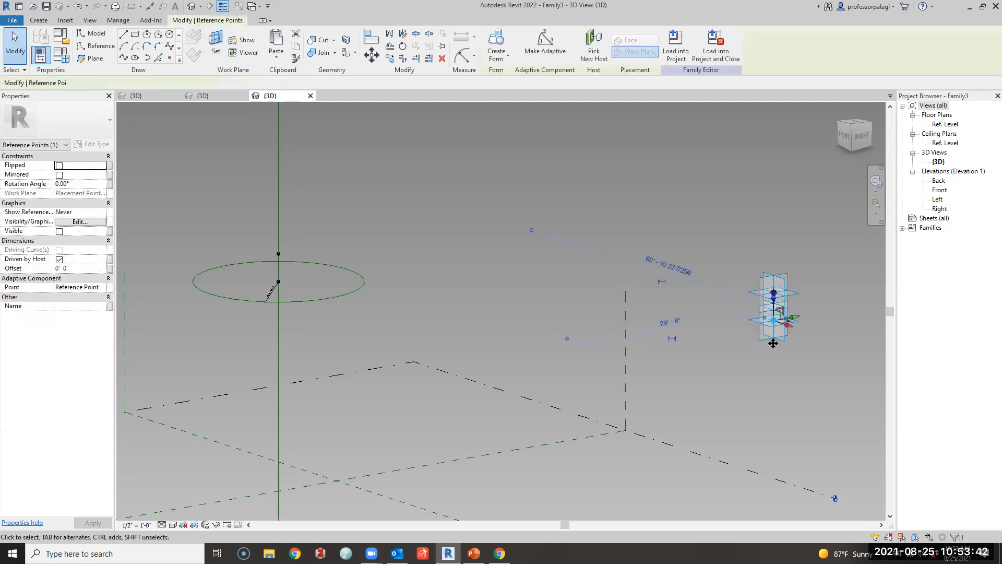
click(109, 268)
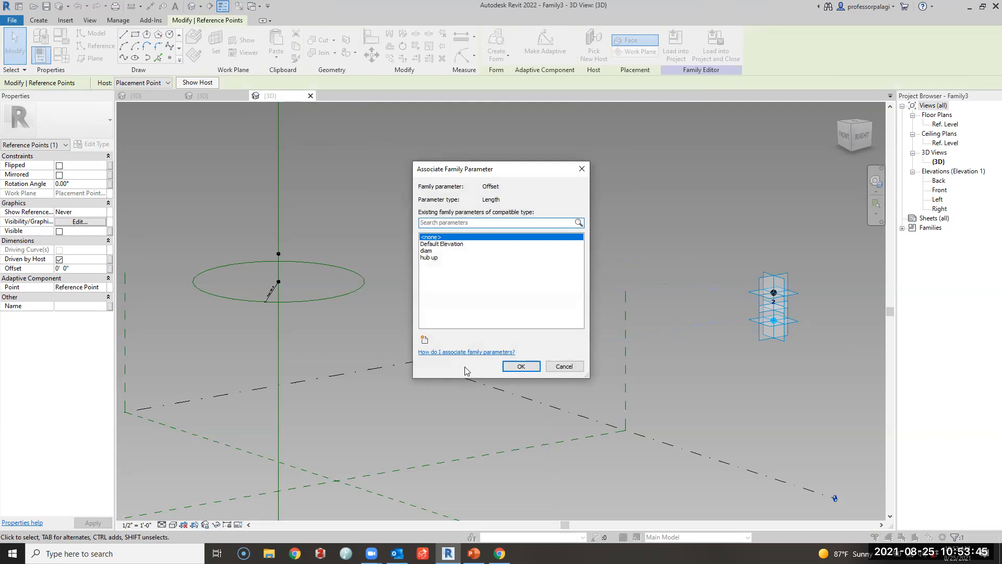
click(423, 340)
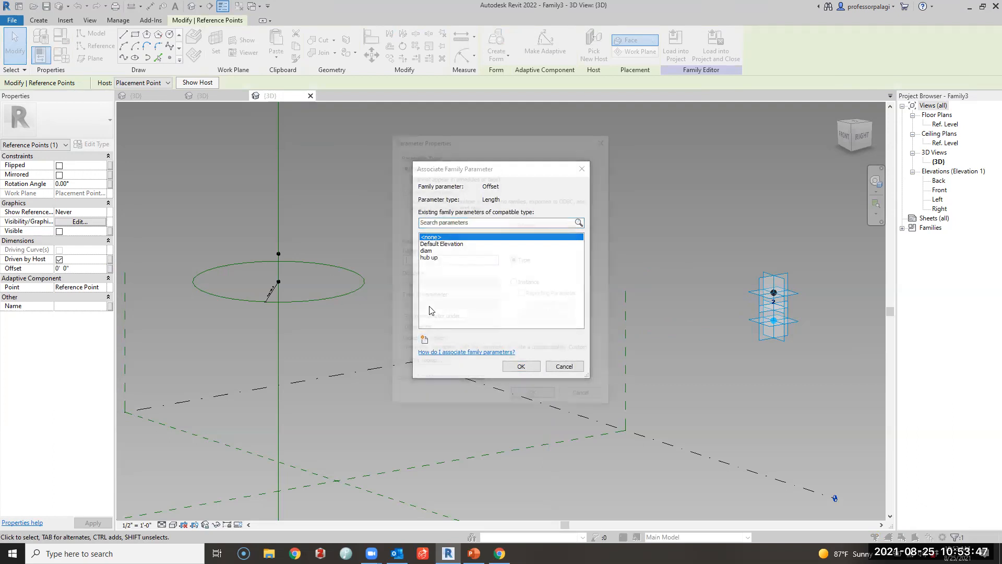
text(hub down)
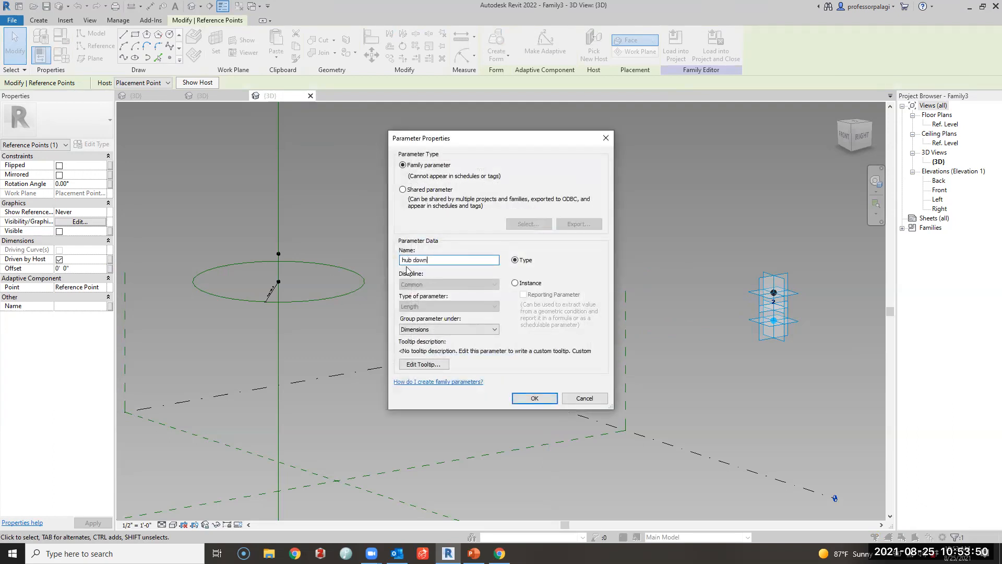
key(Return)
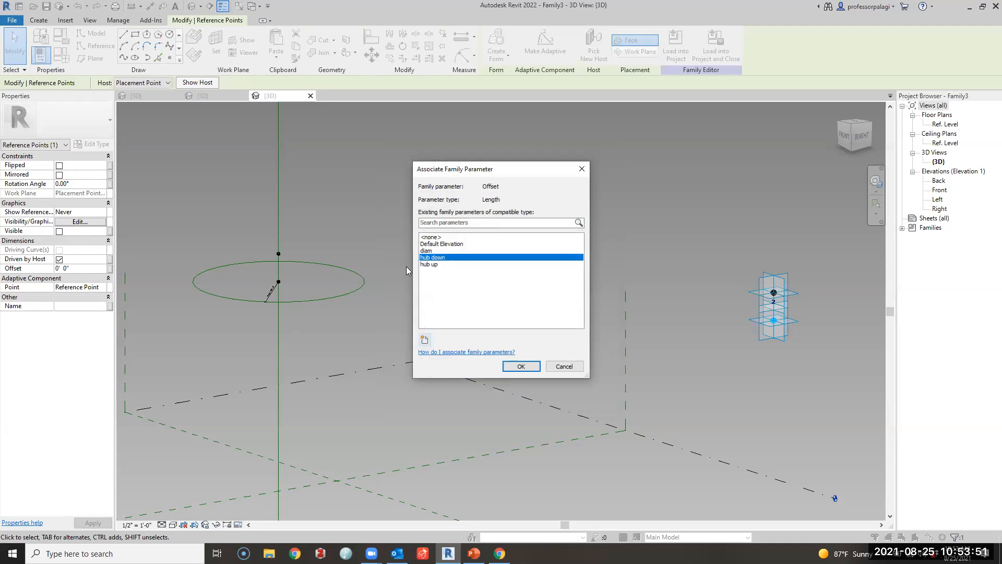
click(507, 367)
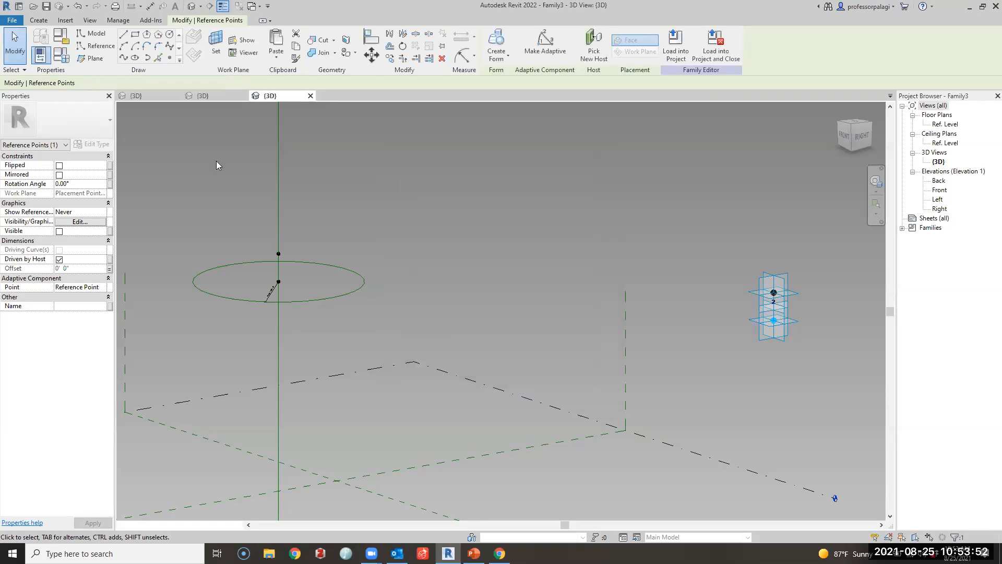
Open the "hub down" value for editing in the family types
click(63, 59)
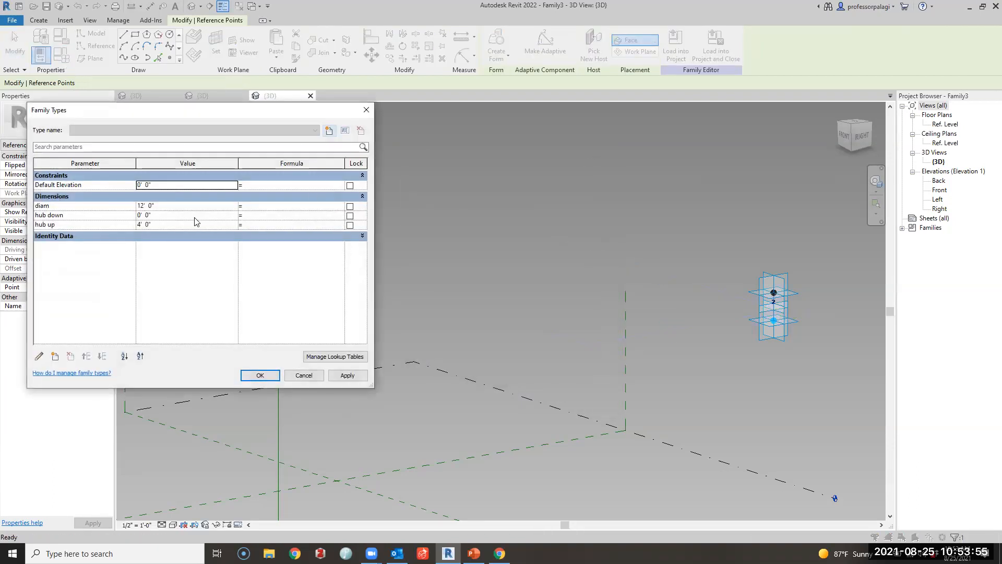
click(195, 217)
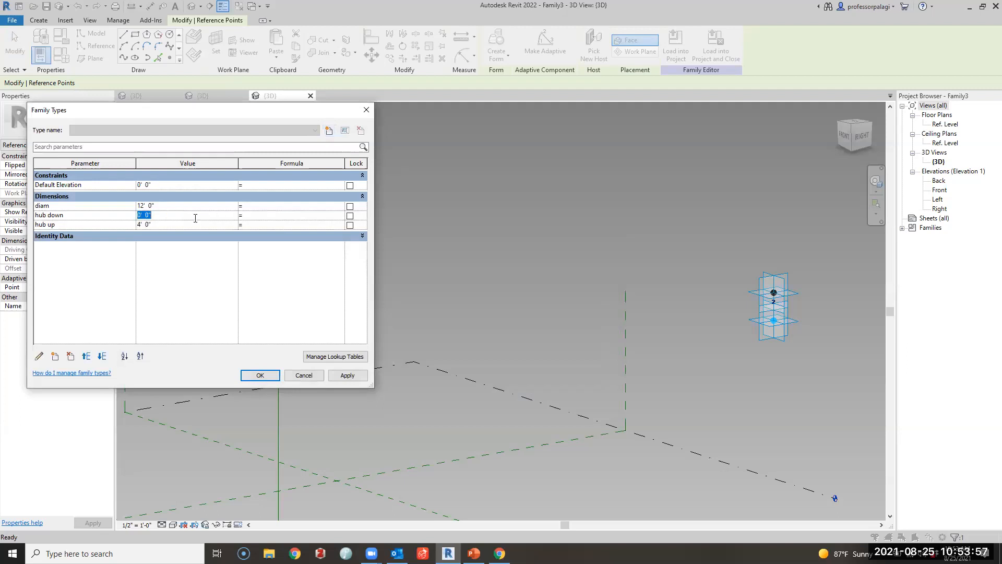
Set the hub down parameter to -4' and apply the change
text(-4)
key(Tab)
click(337, 376)
click(259, 375)
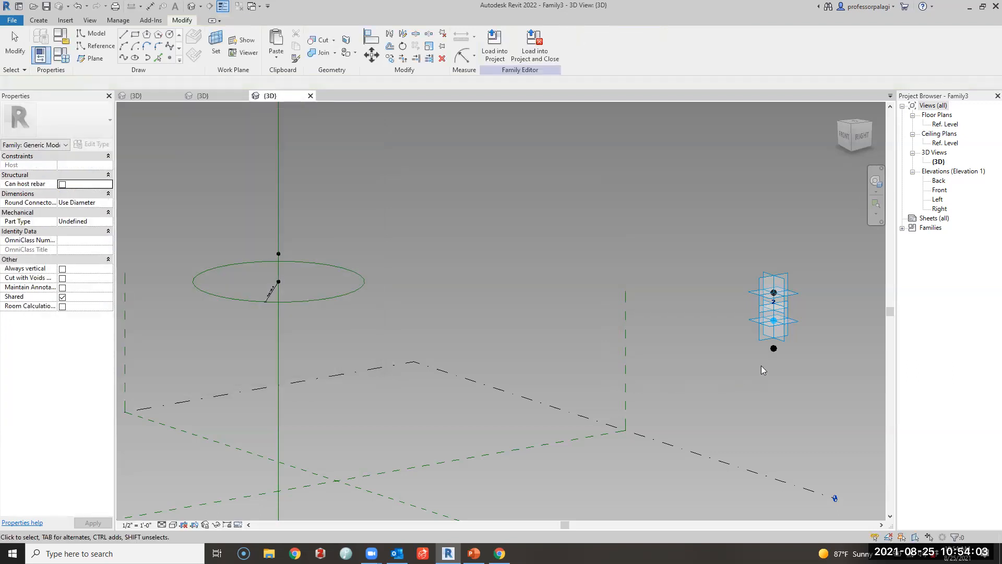
Set the reference point offset below adaptive point 2 to always show its reference planes
click(773, 348)
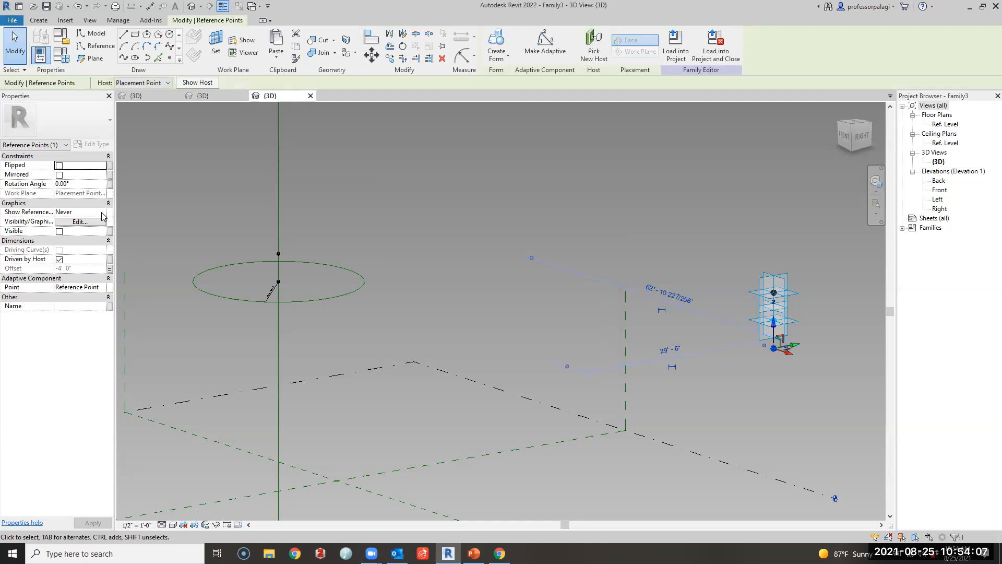
click(102, 212)
click(65, 237)
click(92, 523)
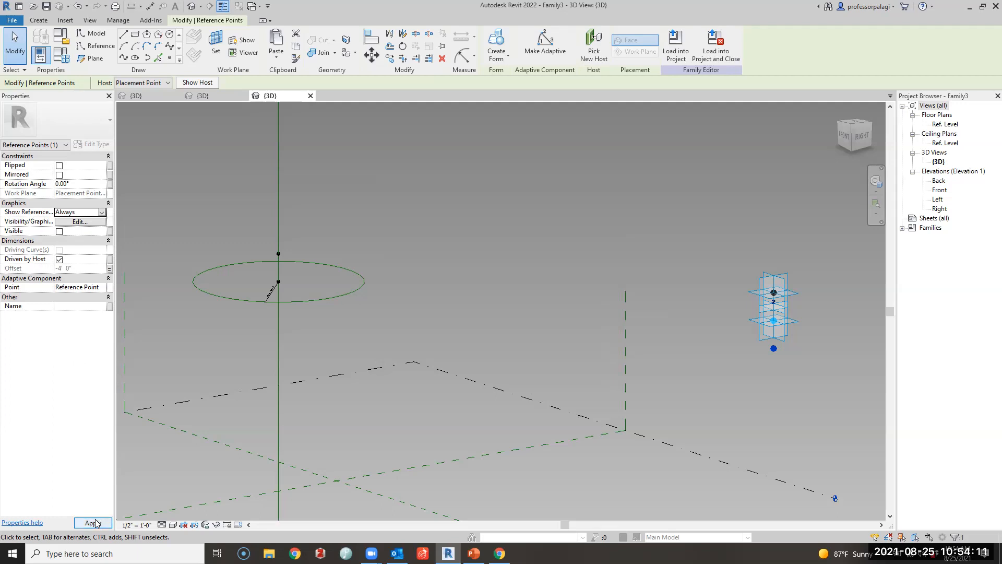
click(613, 199)
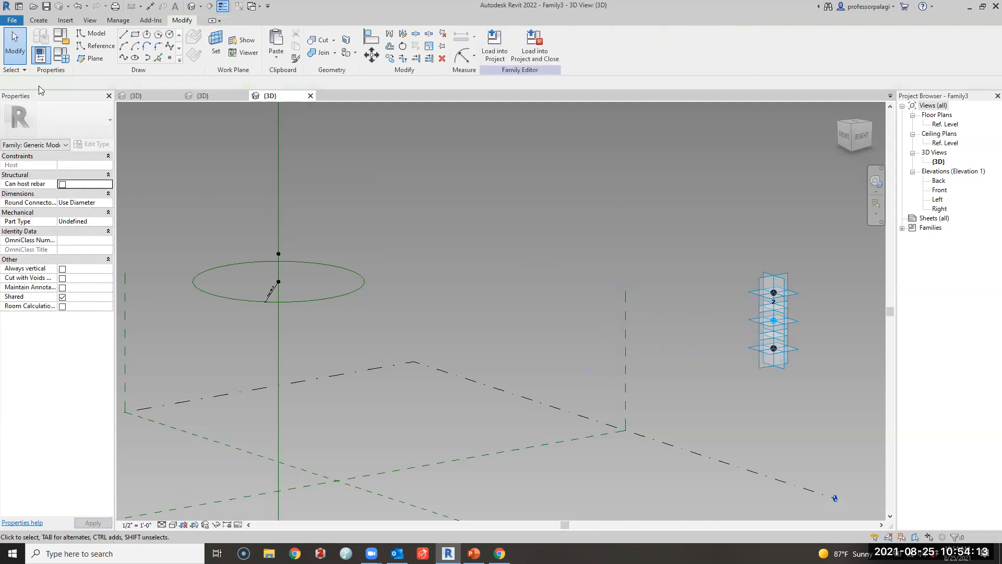
Place a reference point on the vertical reference line and host it by intersection with the lower offset point's horizontal plane
click(169, 58)
click(278, 330)
key(Escape)
key(Escape)
click(330, 351)
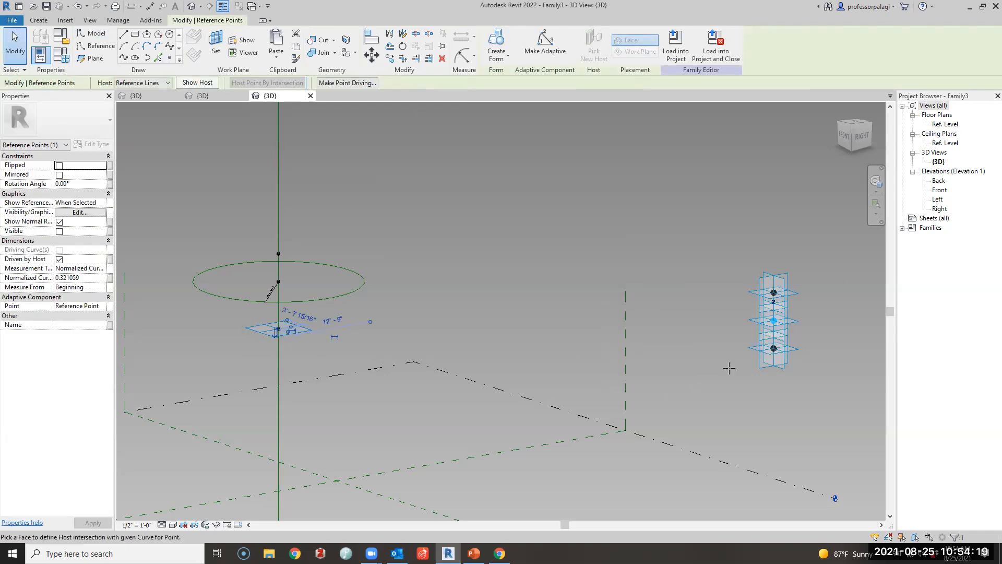
click(760, 348)
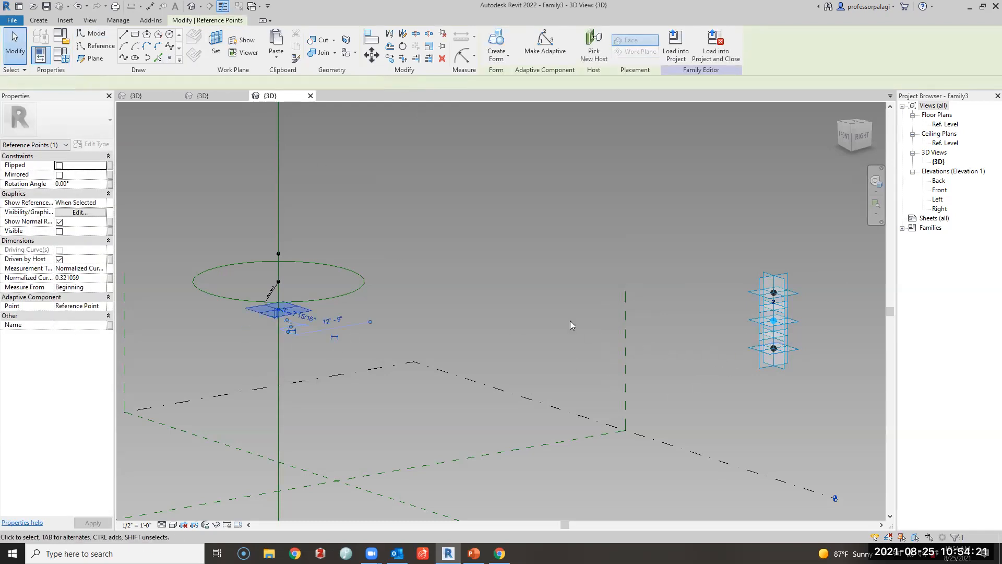
click(528, 268)
Select adaptive placement point 2 and nudge it slightly to test the hosted reference points
scroll(492, 277, down, 4)
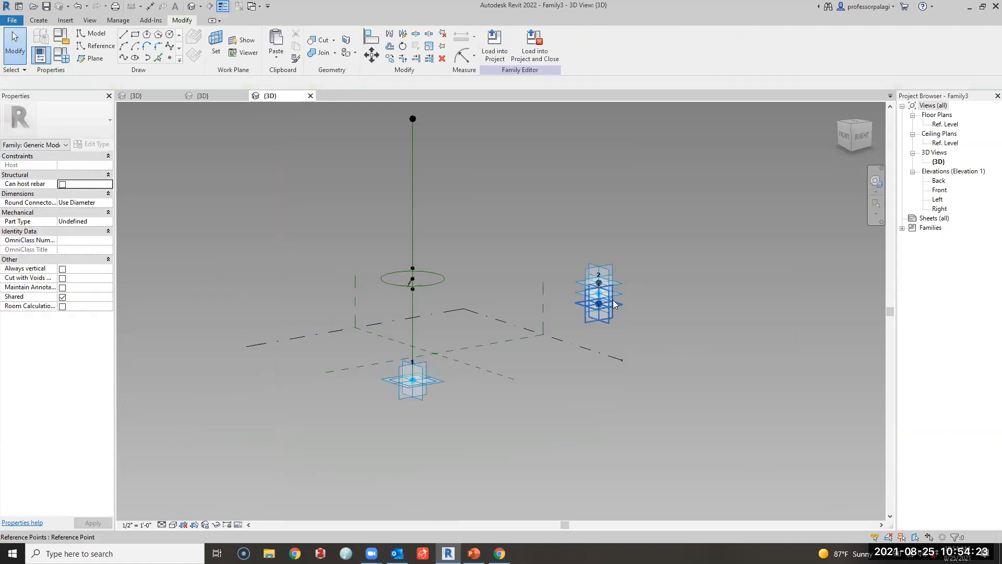
scroll(614, 304, up, 4)
click(610, 273)
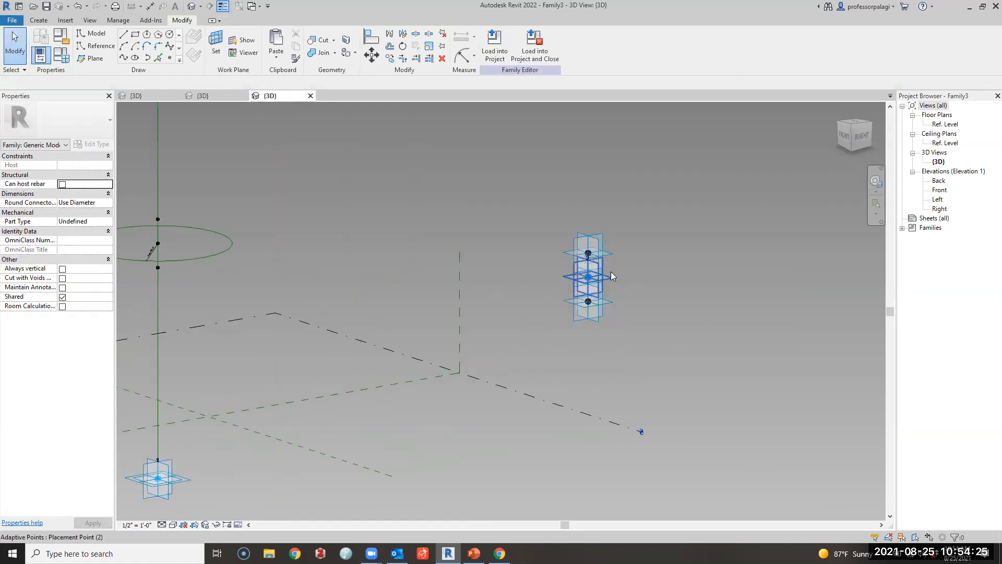
mouse_move(609, 273)
mouse_down()
mouse_move(608, 163)
mouse_move(604, 316)
mouse_move(619, 203)
mouse_move(608, 273)
mouse_up()
click(734, 272)
Draw a reference circle with a radius of about 2'-6" centred on the upper hub point's plane
scroll(716, 284, down, 3)
scroll(387, 246, up, 3)
shift+middle_drag(547, 243, 542, 316)
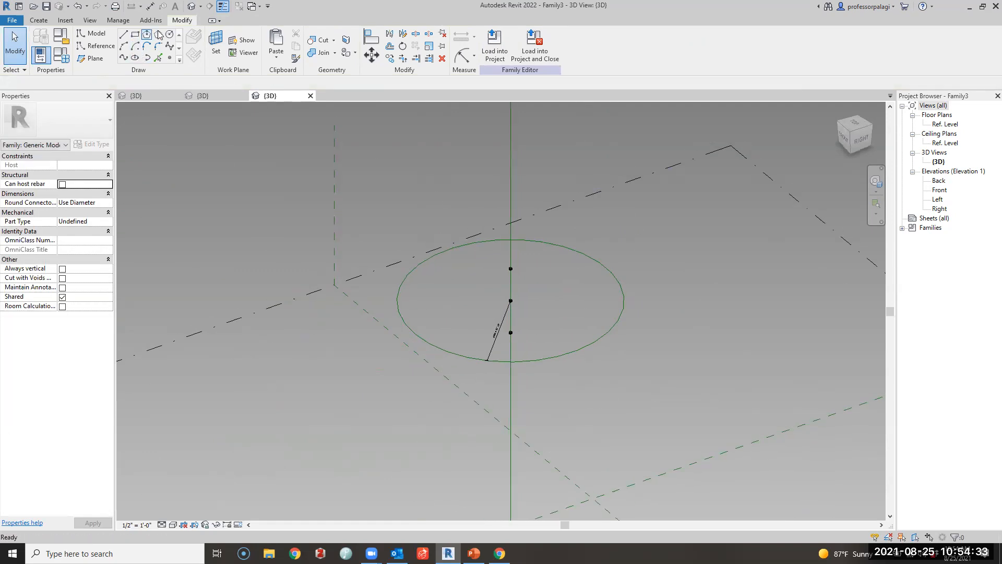
click(96, 46)
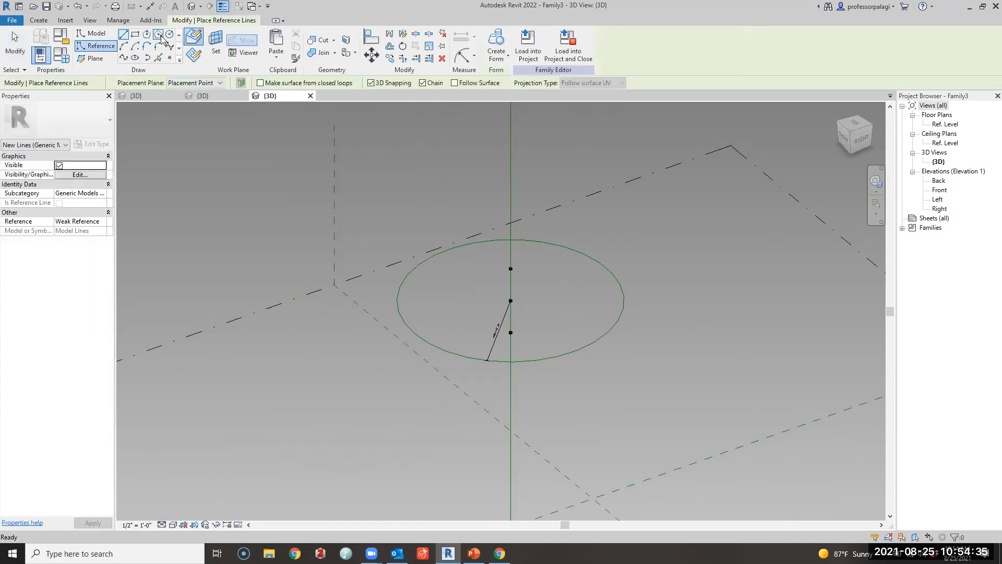
key(Escape)
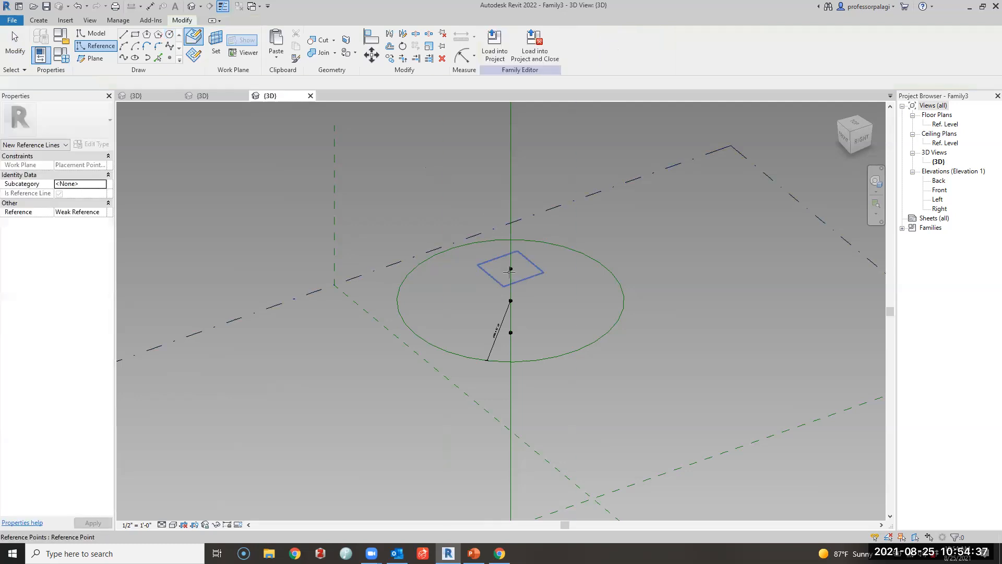
key(Return)
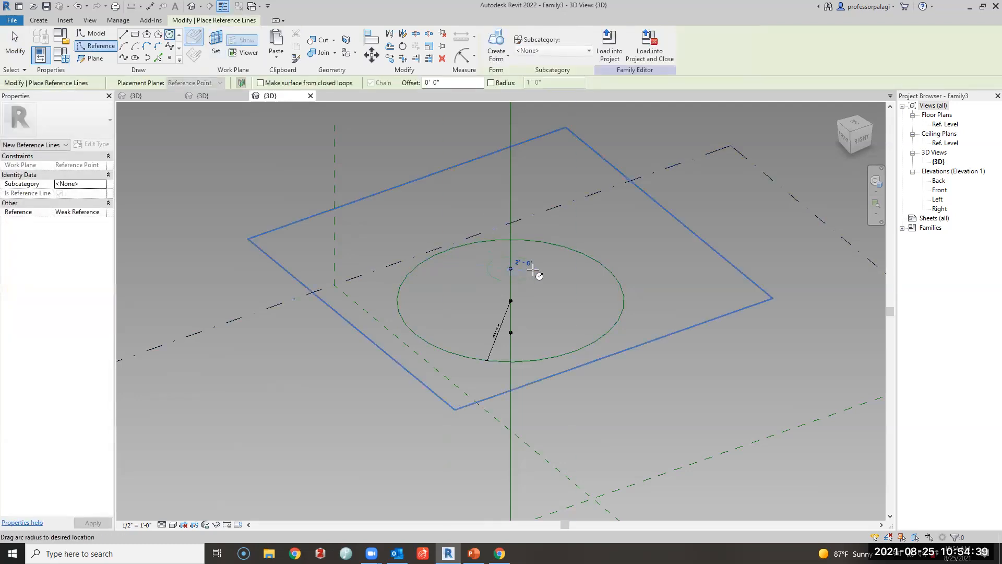
key(Escape)
key(Escape)
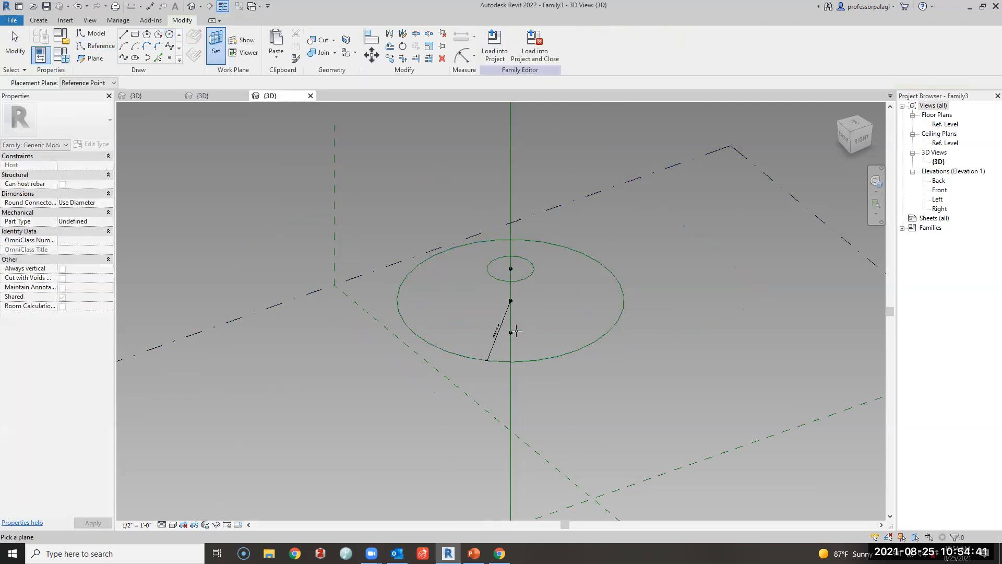
Draw a reference circle with a radius of about 3'-6" centred on the lower hub point's plane
key(Return)
click(510, 332)
click(534, 321)
key(Escape)
Make the lower hub circle's temporary radius dimension permanent
click(534, 320)
scroll(519, 328, up, 5)
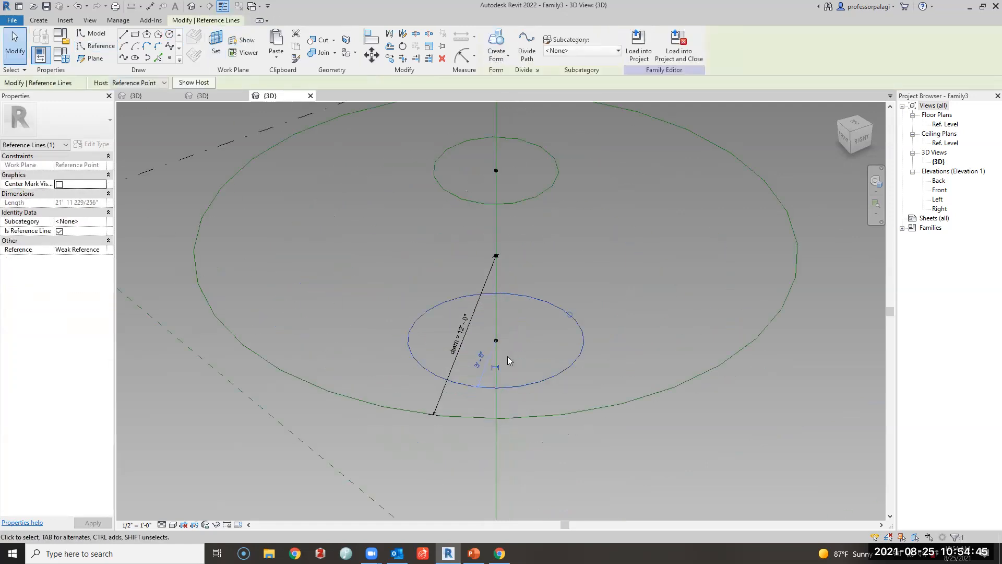
click(483, 366)
key(Escape)
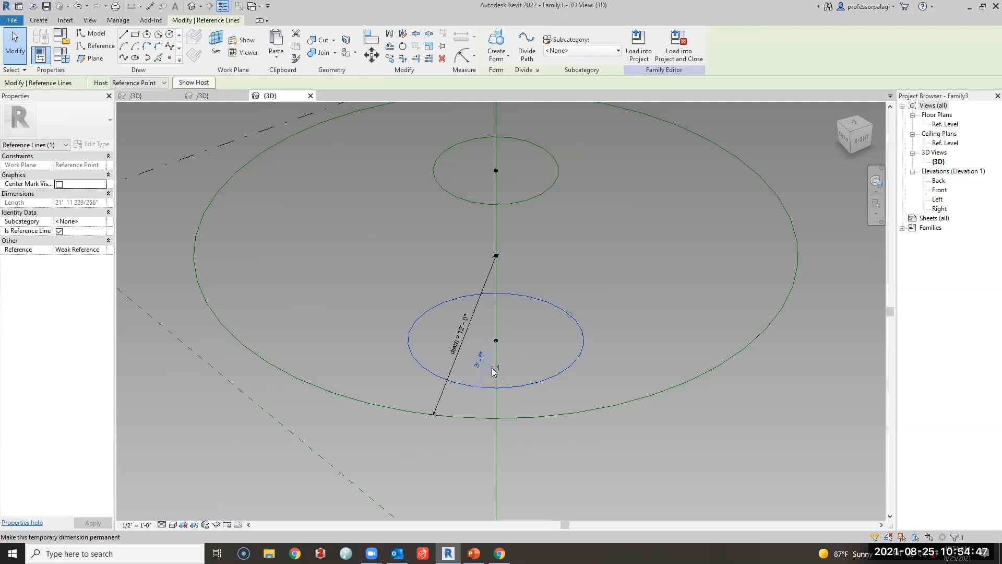
click(482, 377)
click(518, 356)
Label the lower circle's radial dimension with a new family type parameter named "hub diam"
click(495, 352)
click(595, 45)
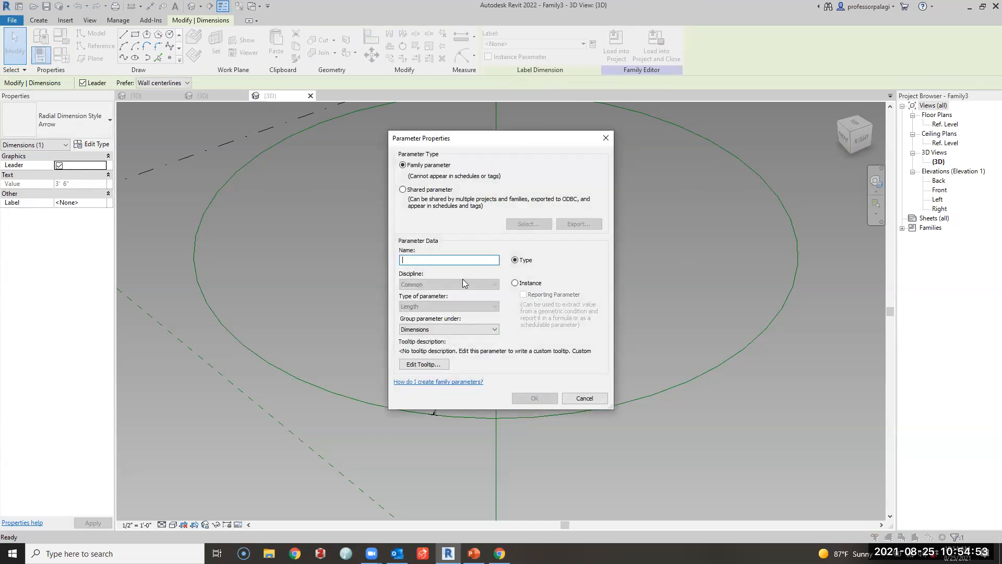
text(hub diam)
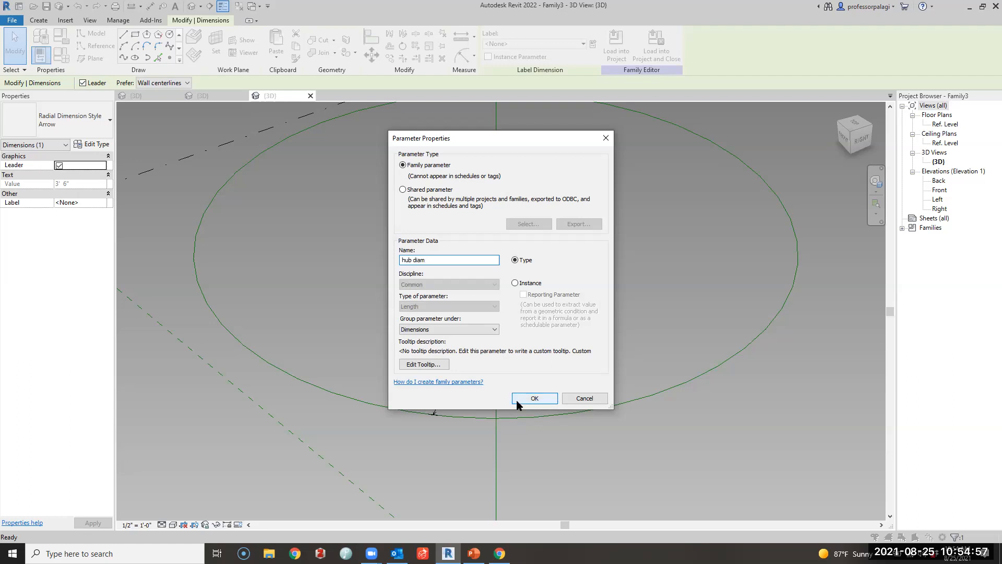
click(534, 398)
click(563, 333)
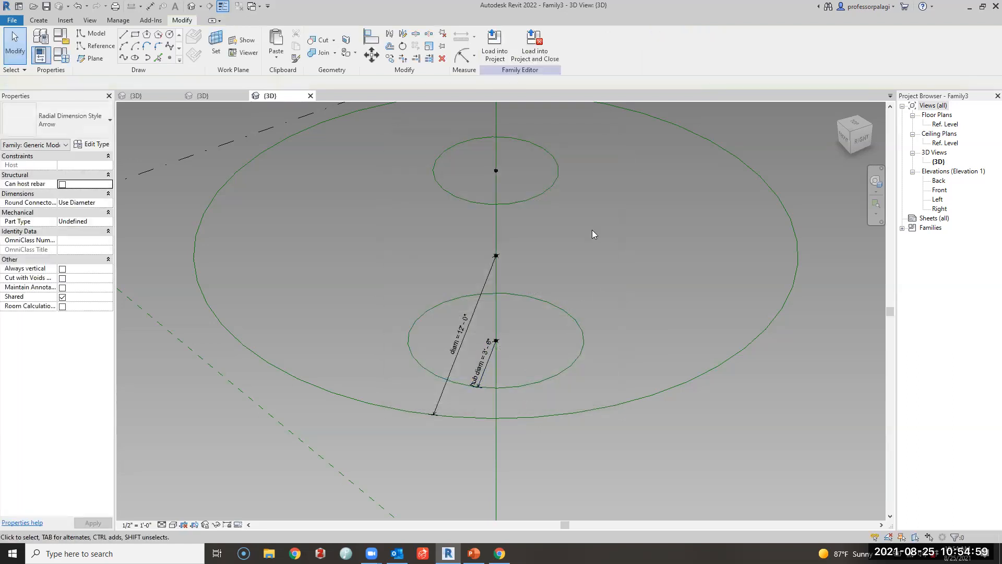
Make the upper hub circle's radius dimension permanent and label it with the existing hub diam parameter
drag(564, 225, 525, 174)
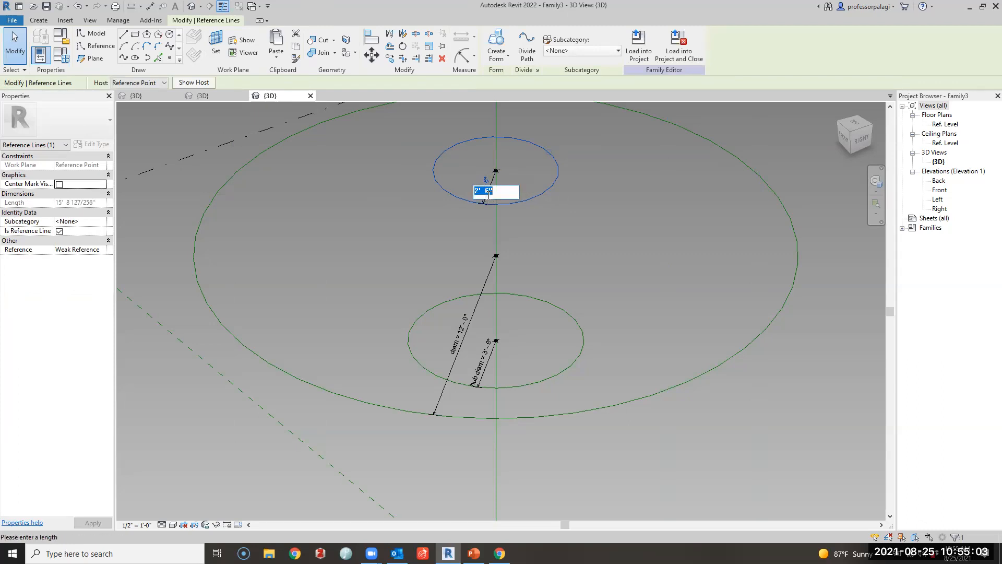
click(496, 180)
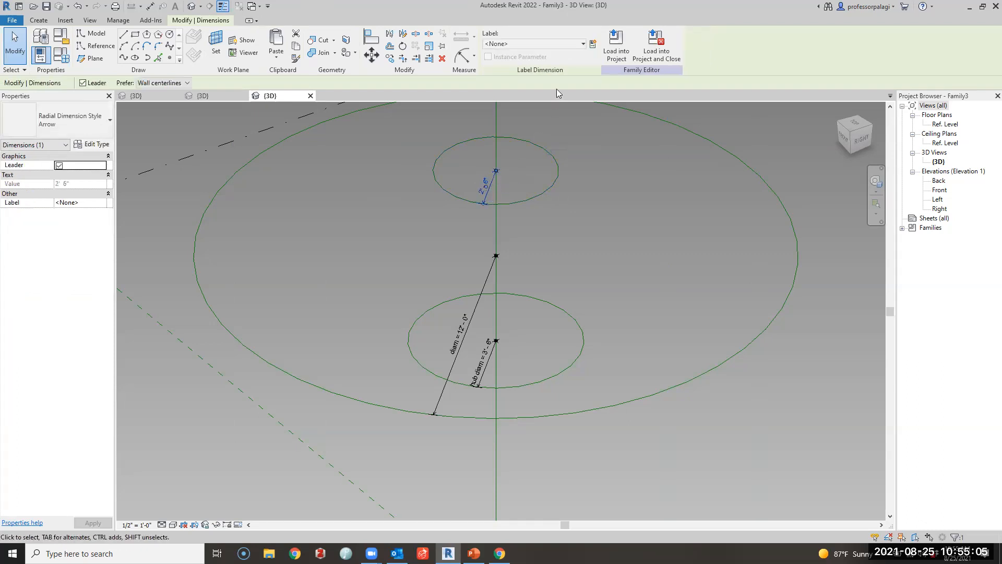
click(582, 44)
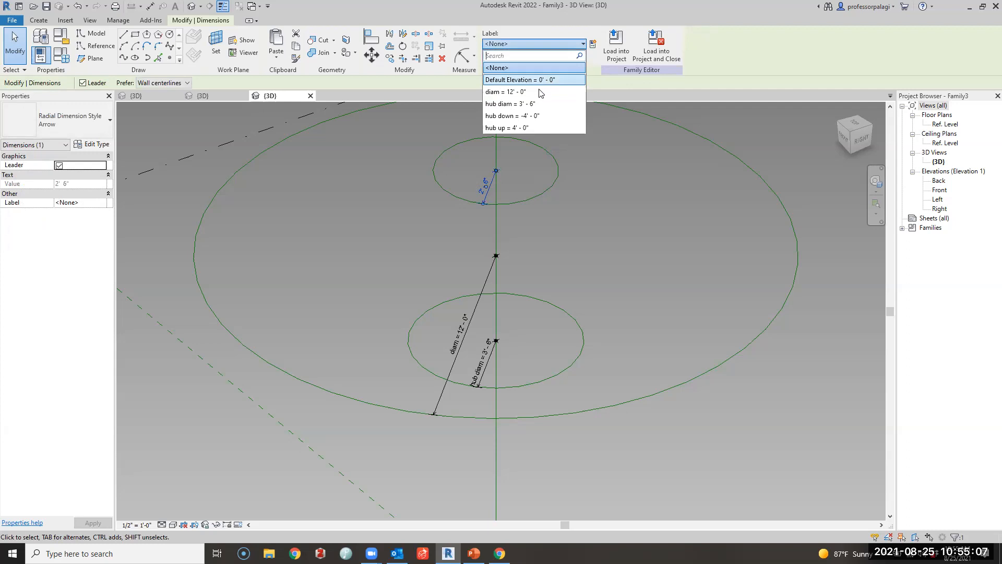
click(529, 104)
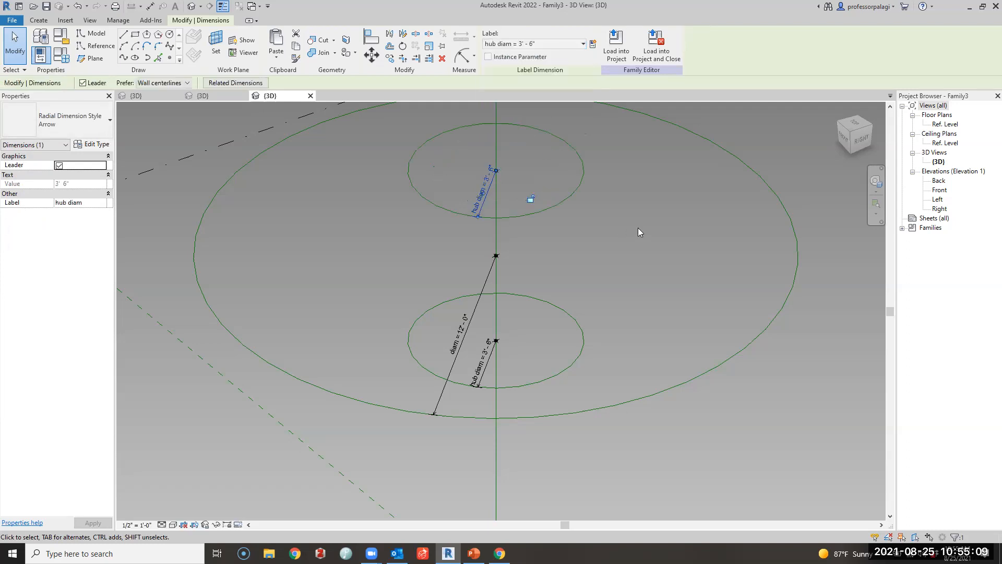
click(616, 308)
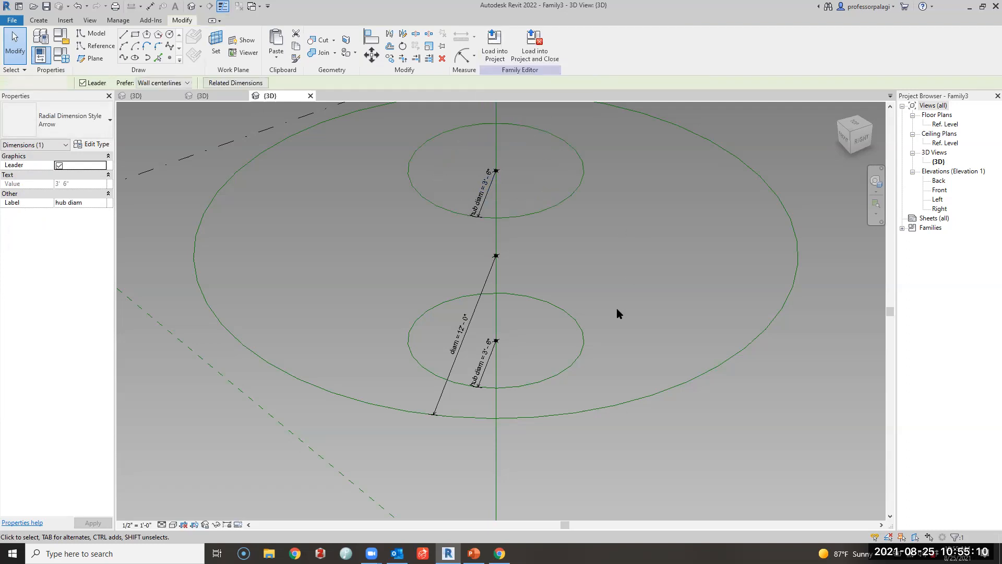
Set the hub diam parameter to 1' and apply it to both hub circles
click(61, 55)
click(183, 215)
text(1)
key(Tab)
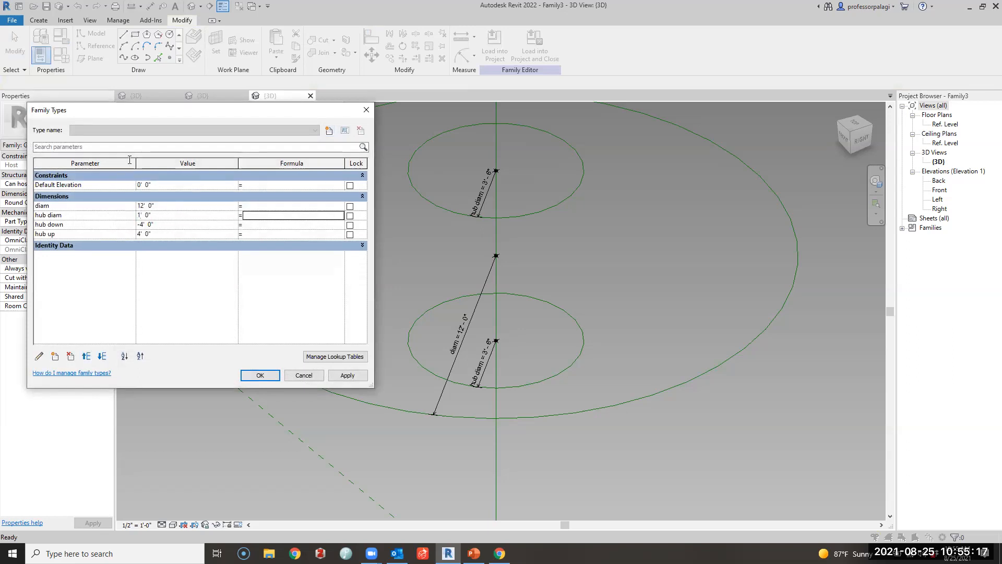
click(347, 374)
click(261, 374)
Flex the rig by moving adaptive placement point 2 vertically in a side view
shift+middle_drag(663, 258, 491, 272)
scroll(485, 313, down, 7)
shift+middle_drag(718, 361, 755, 280)
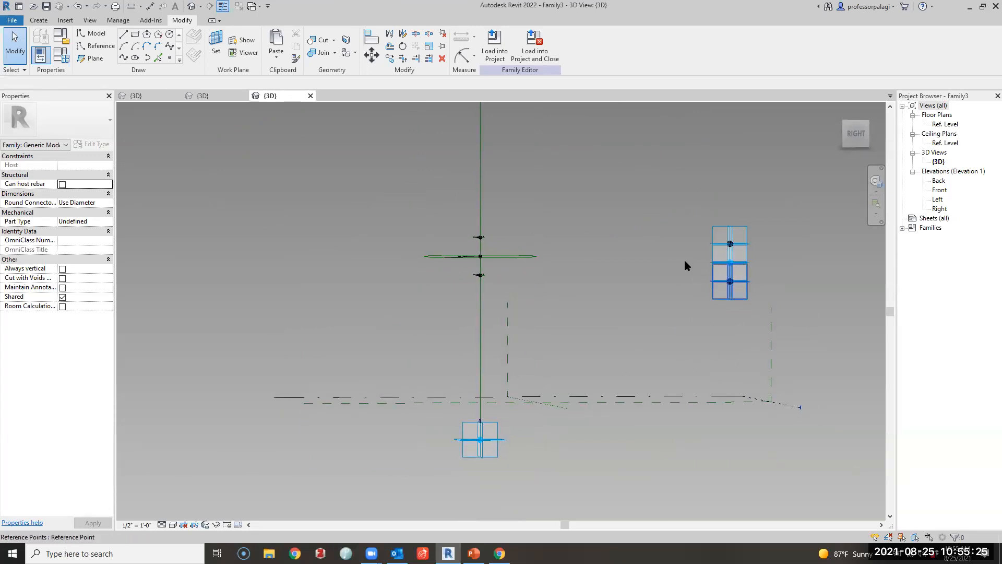
click(729, 261)
drag(729, 234, 729, 275)
shift+middle_drag(496, 271, 640, 417)
scroll(391, 365, up, 3)
click(462, 262)
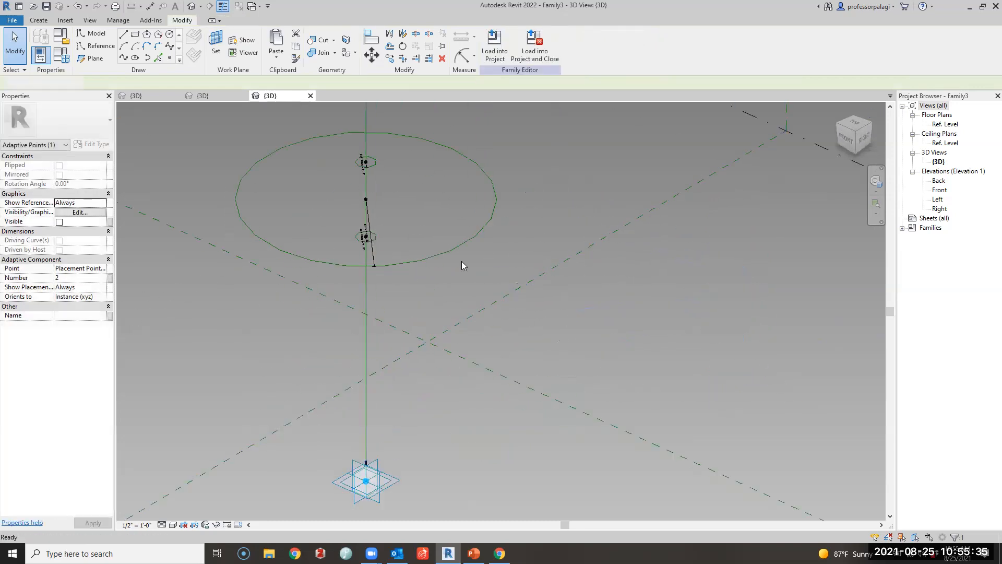
Divide the large circle and both hub circles into divided paths
scroll(277, 166, up, 4)
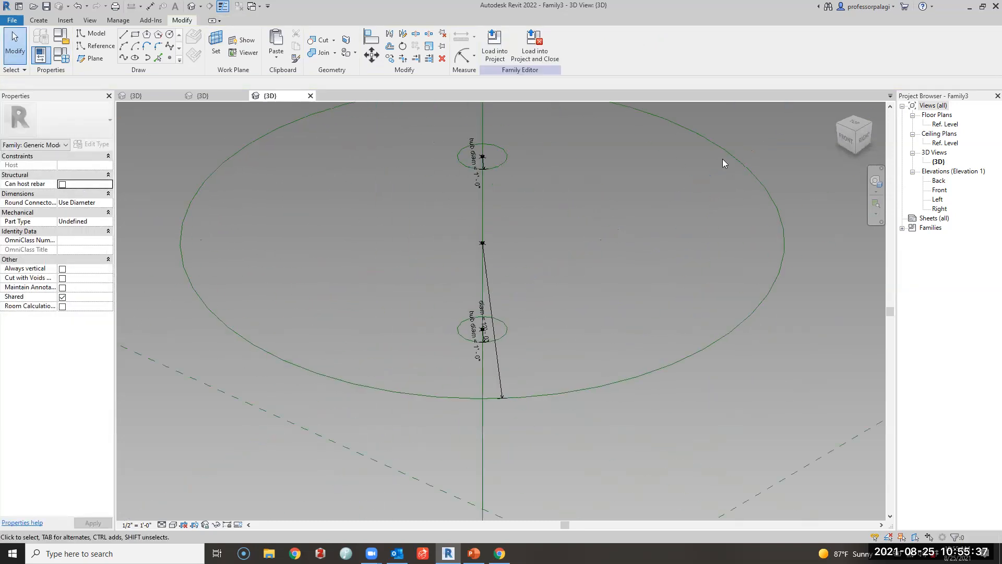
click(505, 159)
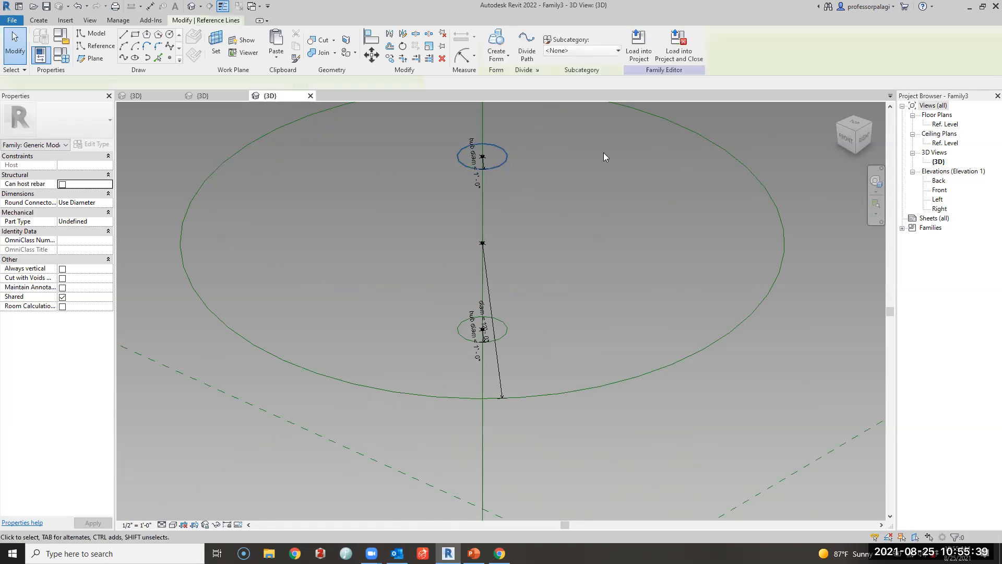
ctrl+click(698, 139)
ctrl+click(505, 331)
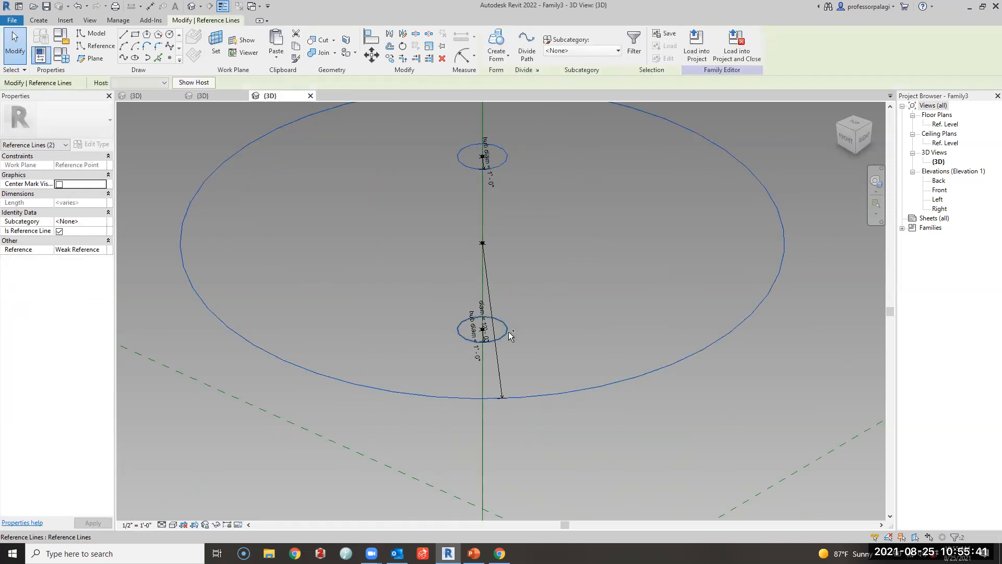
click(525, 48)
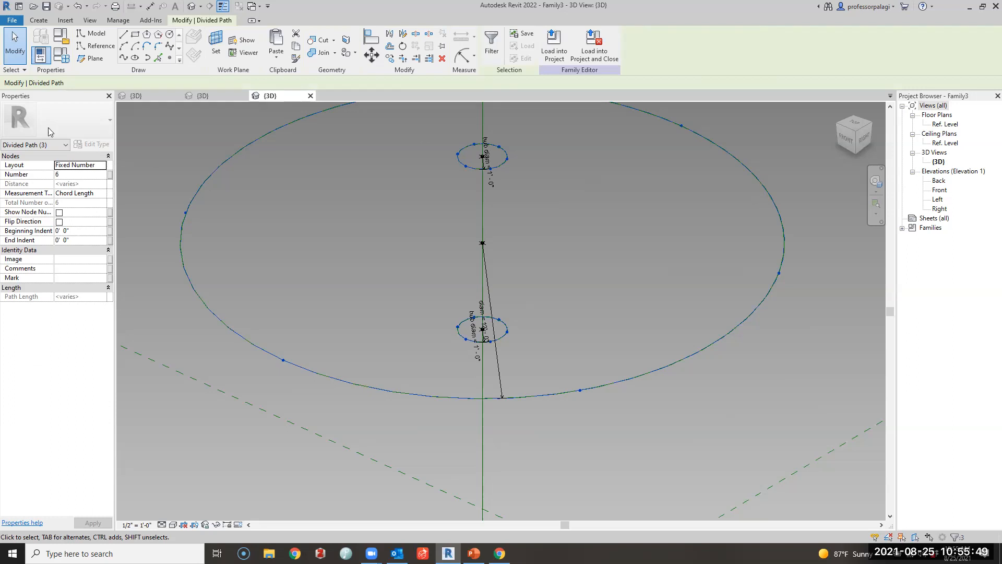
Associate the Number property of all three divided paths with a new family type parameter named "spokes"
click(109, 175)
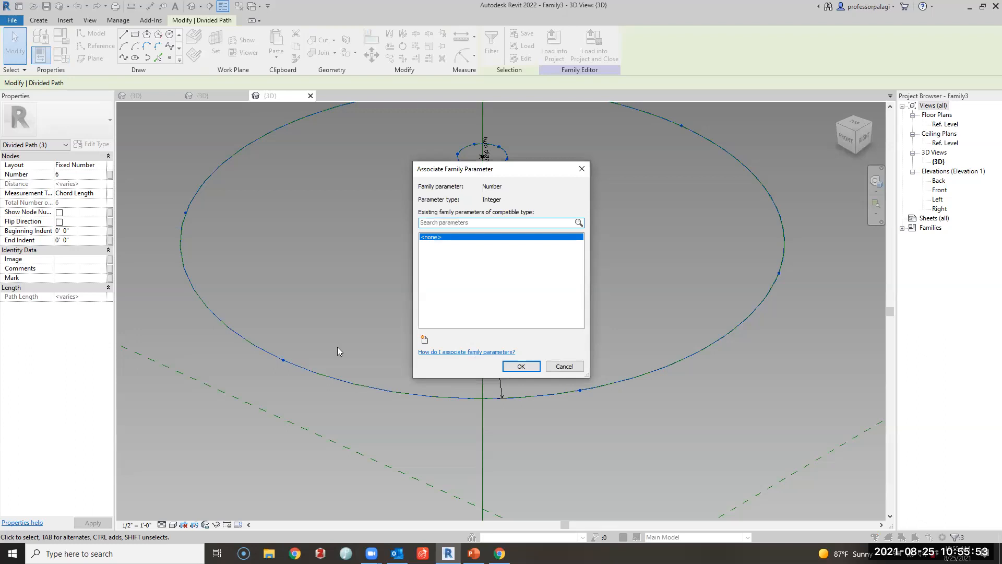
click(424, 338)
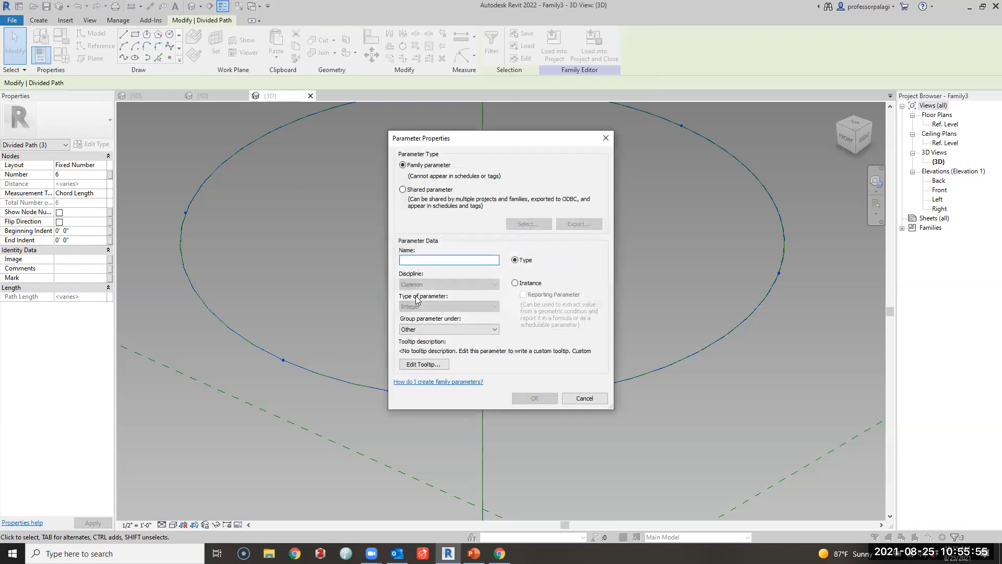
text(spokes)
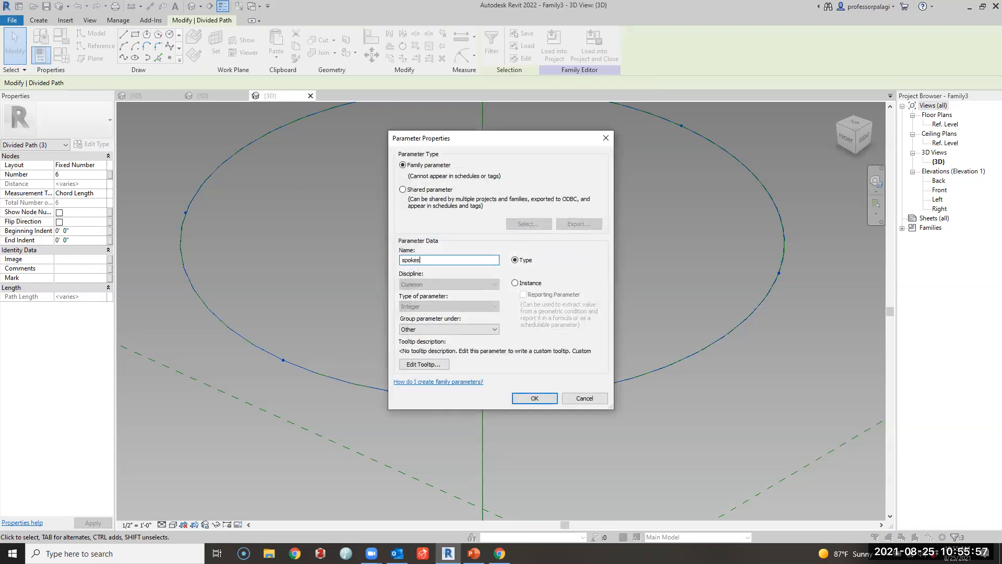
click(543, 400)
click(521, 366)
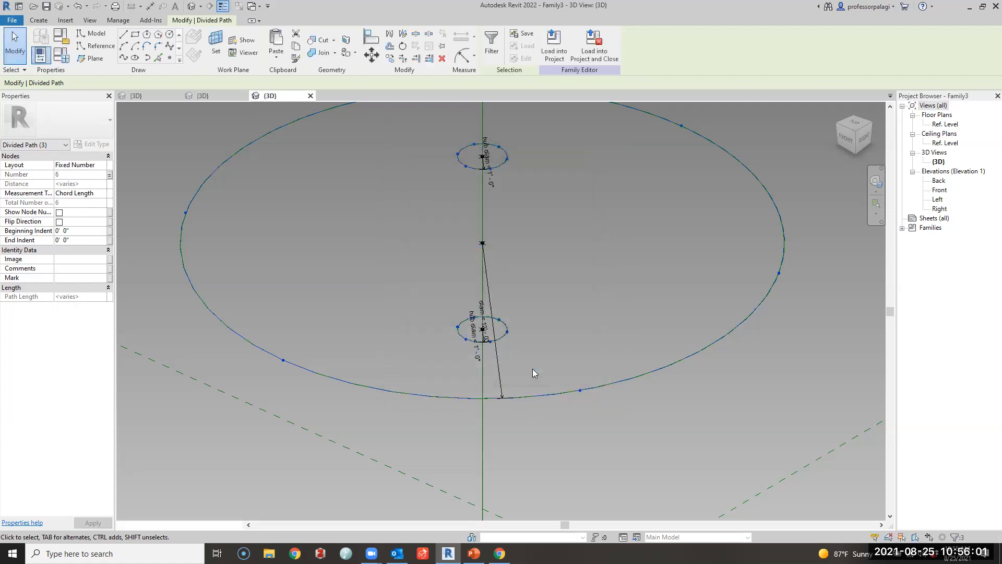
Set the spokes parameter to 12 and apply it to the three divided paths
click(61, 57)
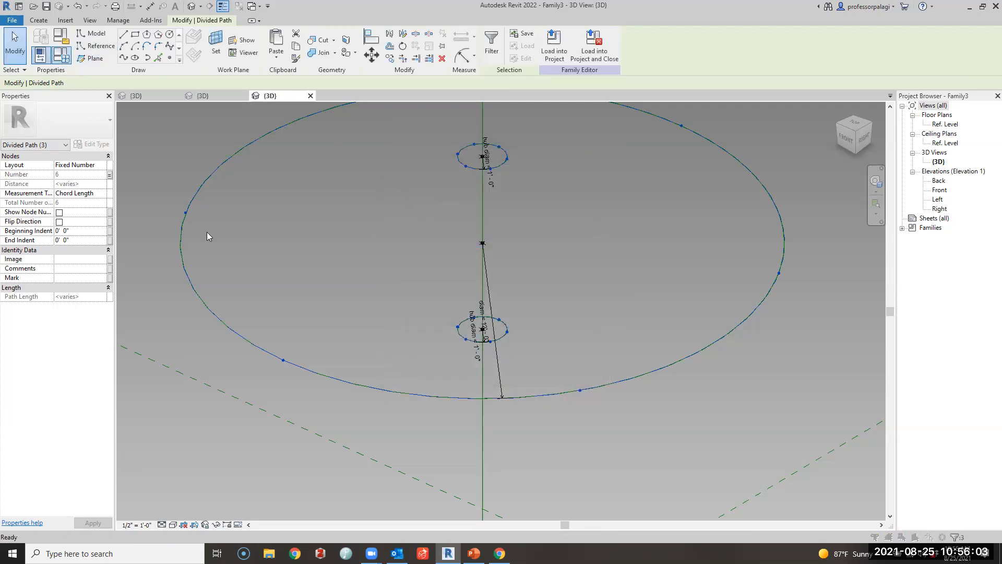
click(187, 254)
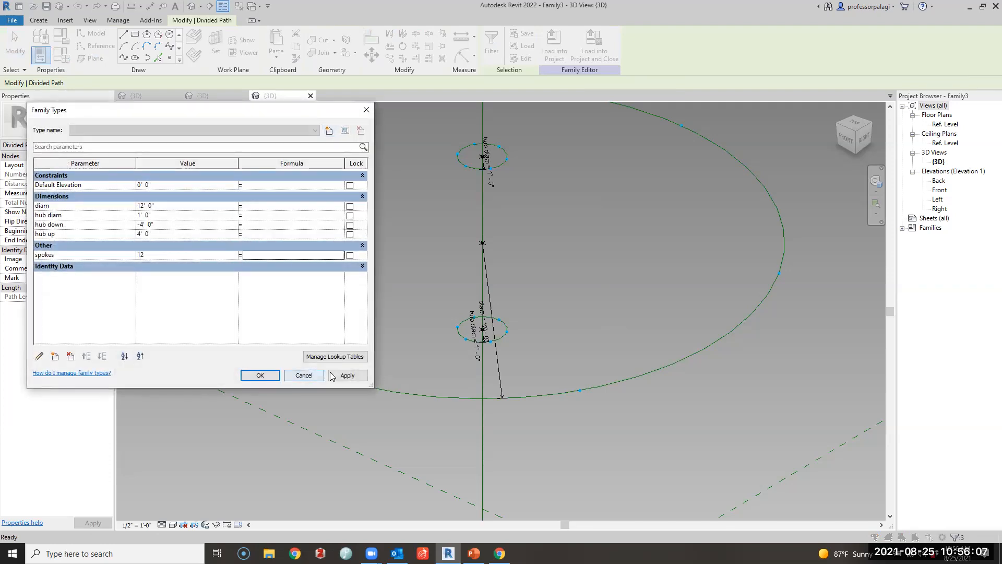
click(347, 376)
click(261, 375)
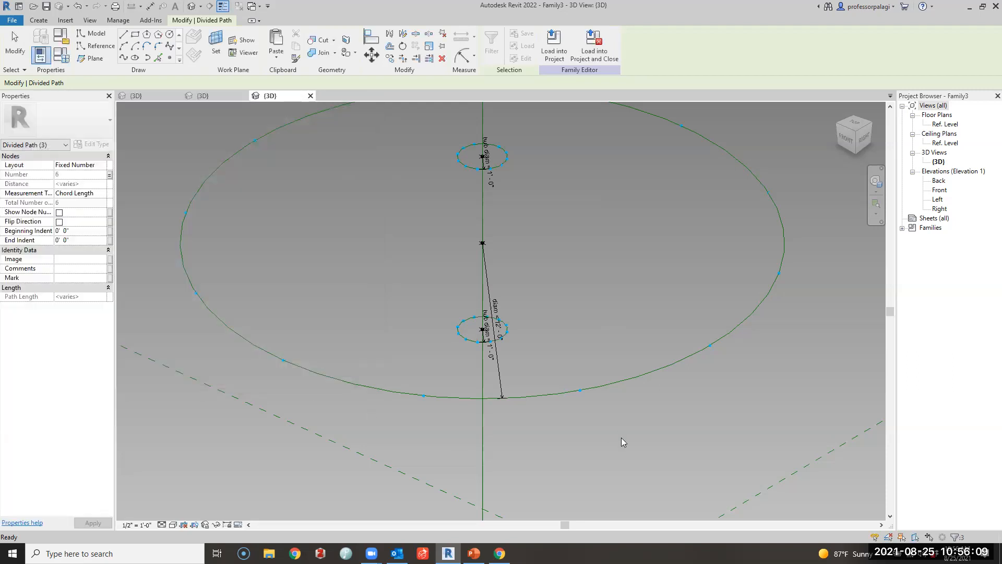
click(612, 442)
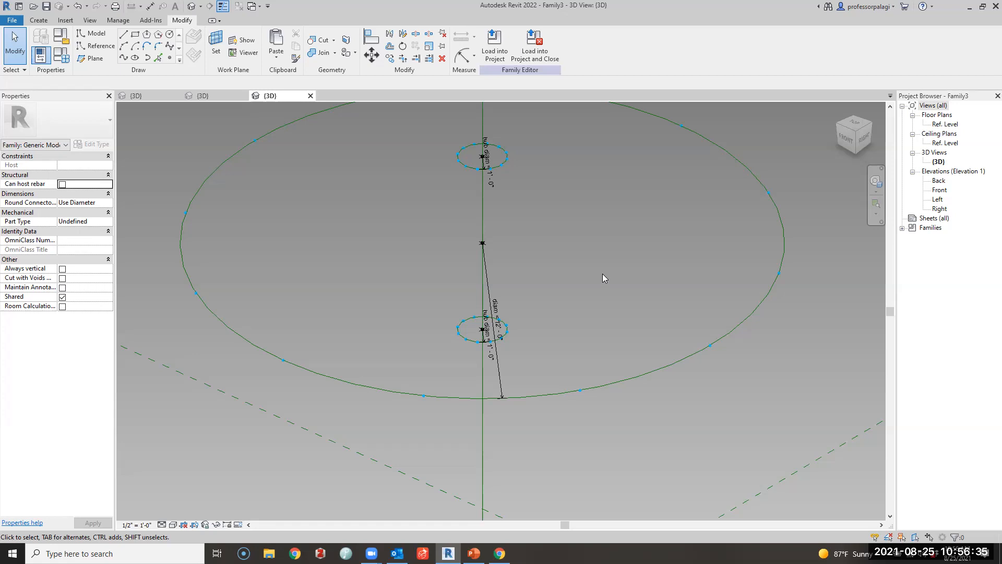
Load the PMD 2pt Pipe family from the Basic Components folder
key(l)
key(f)
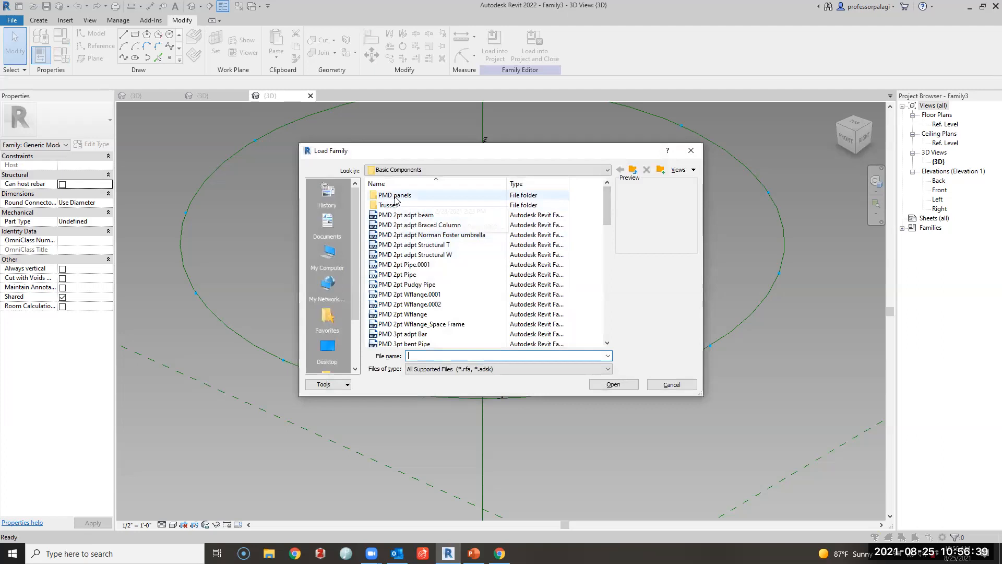
click(401, 275)
click(618, 384)
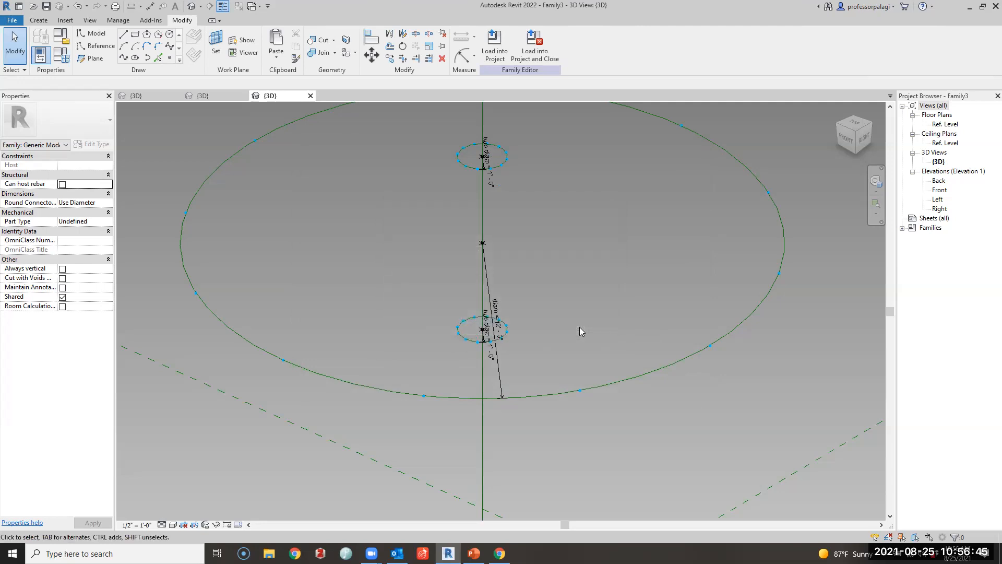
Rename the loaded PMD 2pt Pipe family's type as "cable" in its type properties
click(902, 228)
click(912, 265)
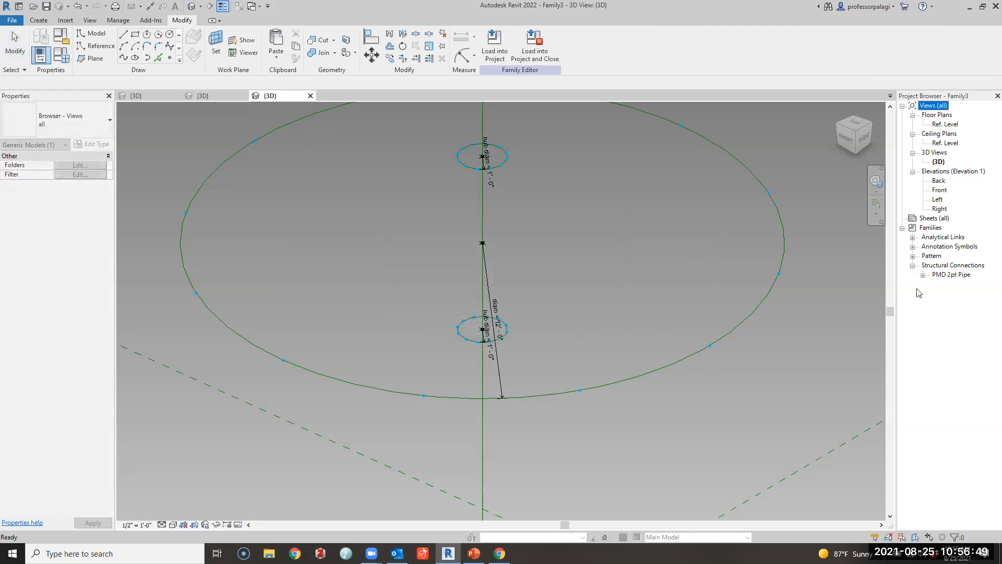
click(923, 275)
double_click(962, 283)
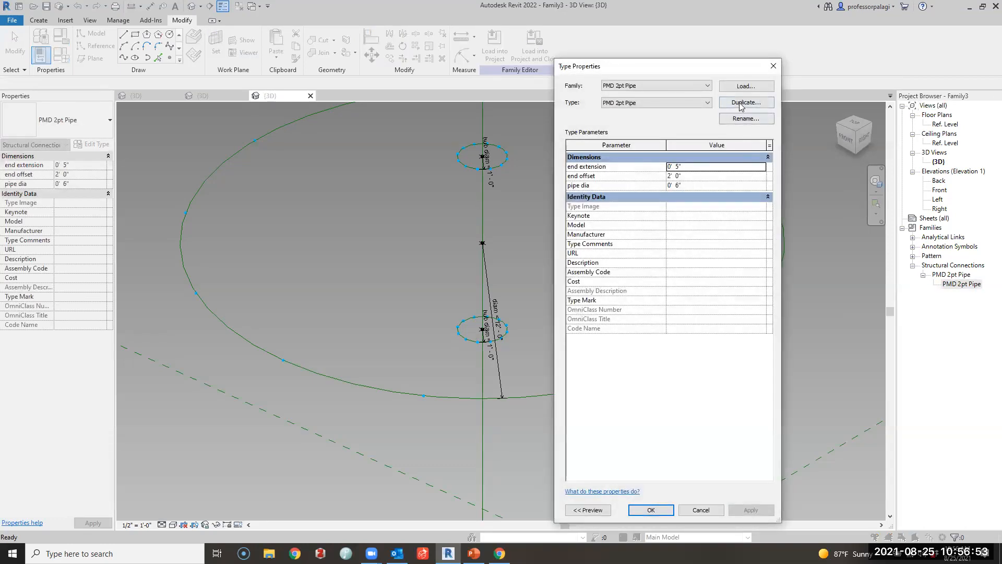
click(744, 119)
text(cable)
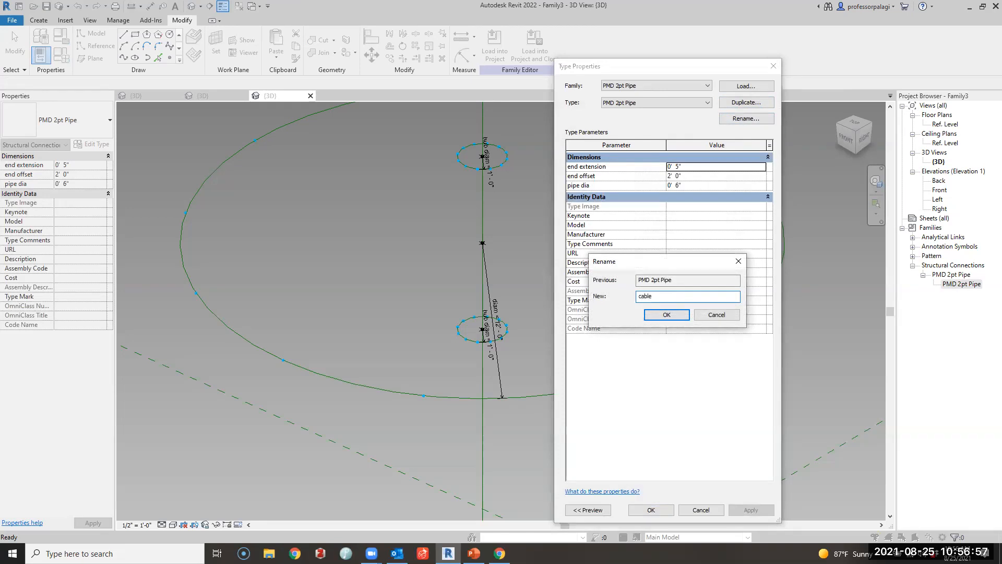
click(678, 315)
Set the cable type's end extension to 0 and its pipe dia to 2"
click(693, 167)
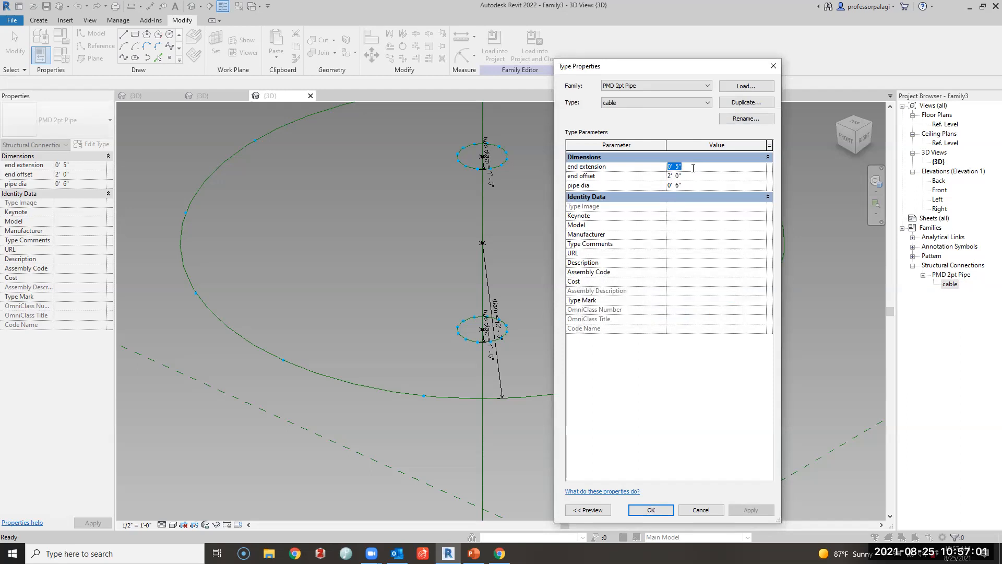
text(0)
click(681, 176)
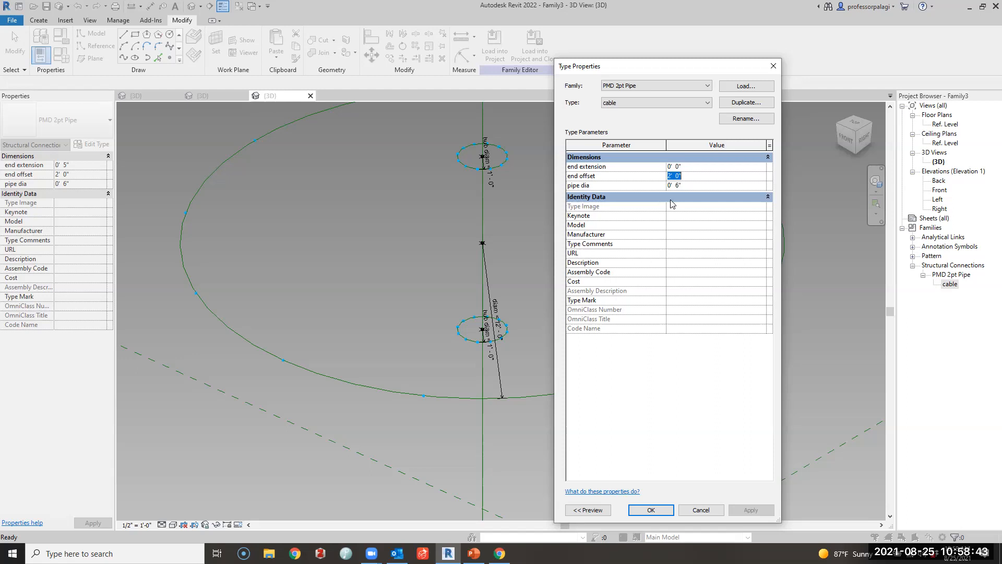
click(707, 182)
text(2)
key(Return)
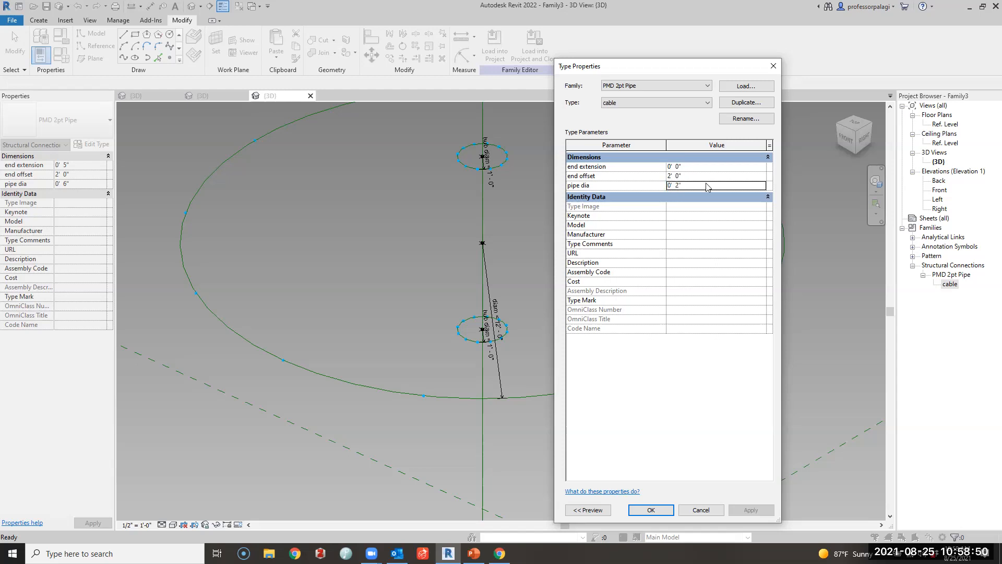
click(663, 509)
click(825, 340)
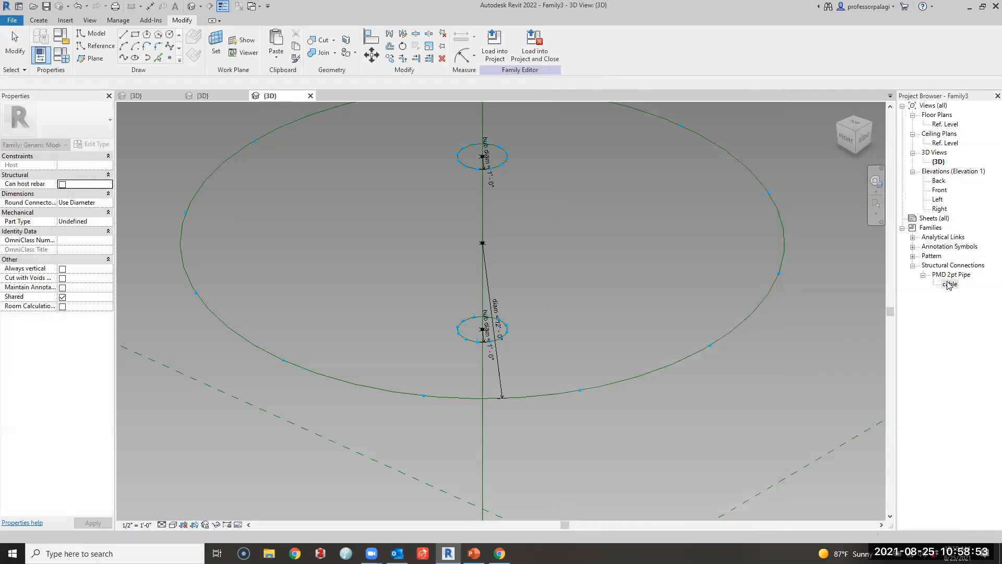
Place a cable component from a node on the upper hub circle to a node on the large circle
click(949, 284)
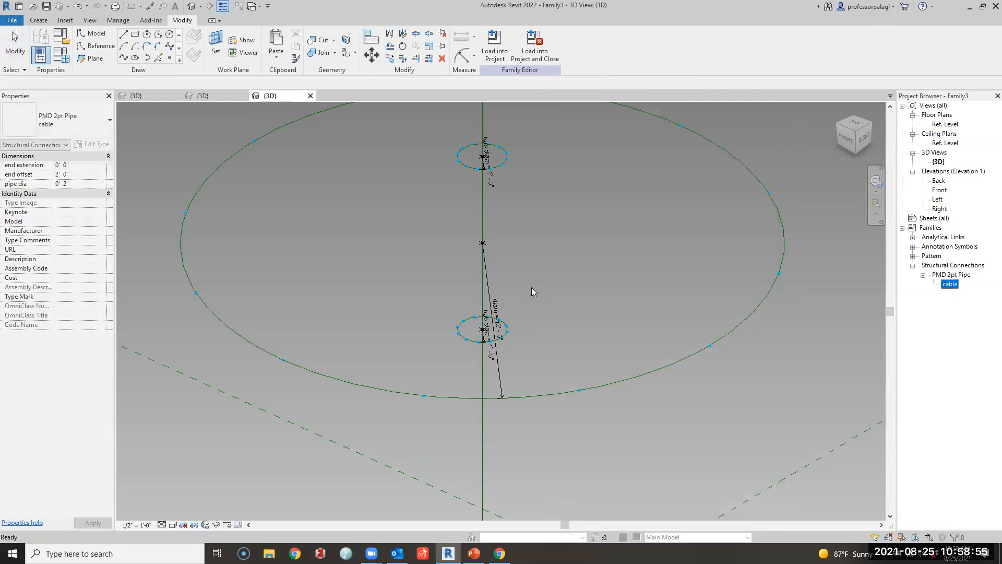
drag(532, 292, 531, 287)
click(510, 158)
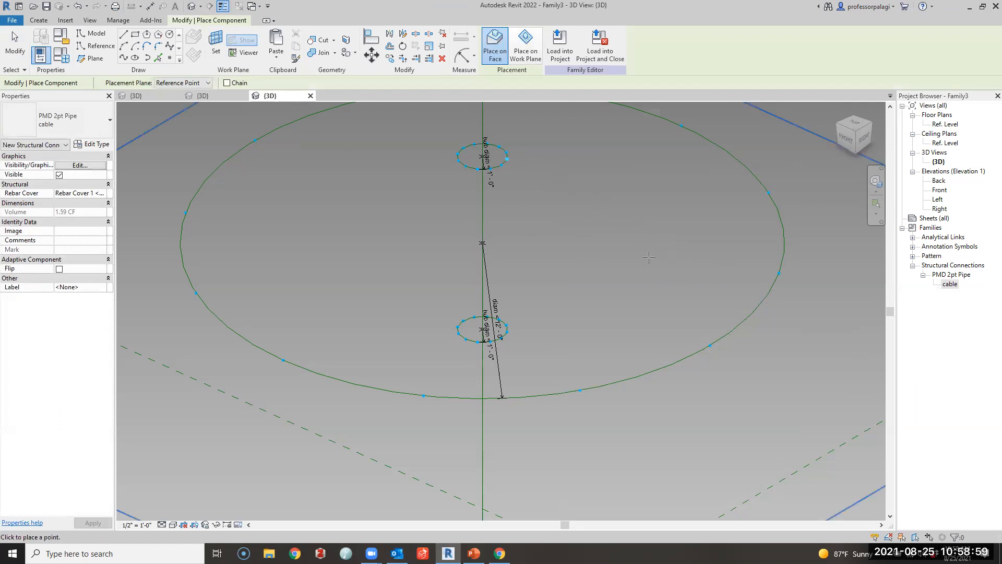
click(424, 397)
scroll(480, 368, down, 2)
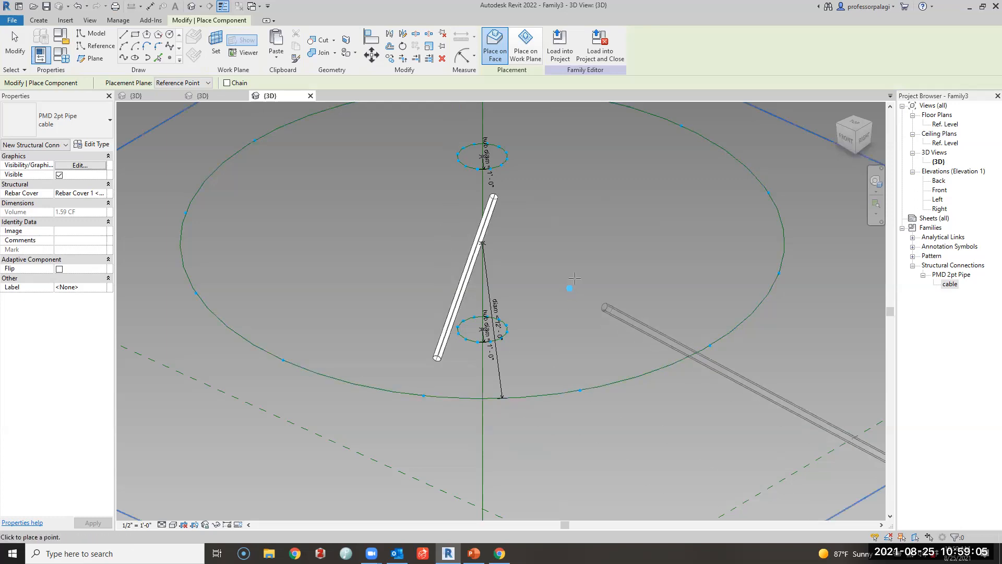
Place a second cable from a node on the lower hub circle to a node on the large circle
scroll(592, 295, down, 2)
shift+middle_drag(591, 296, 512, 309)
scroll(512, 309, down, 4)
scroll(605, 173, up, 8)
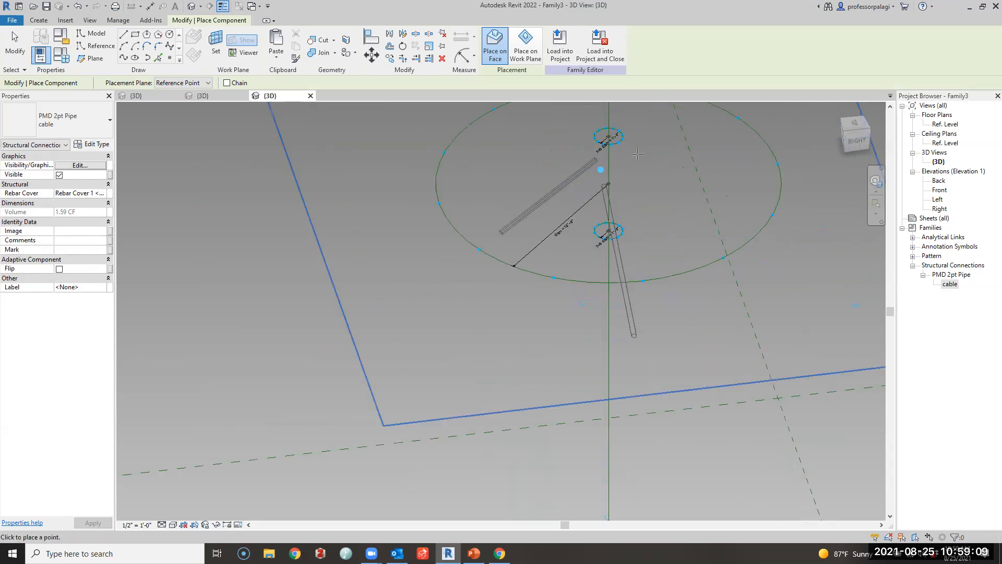
scroll(647, 292, down, 4)
mouse_move(647, 292)
shift+middle_down()
mouse_move(647, 277)
mouse_move(647, 302)
shift+middle_up()
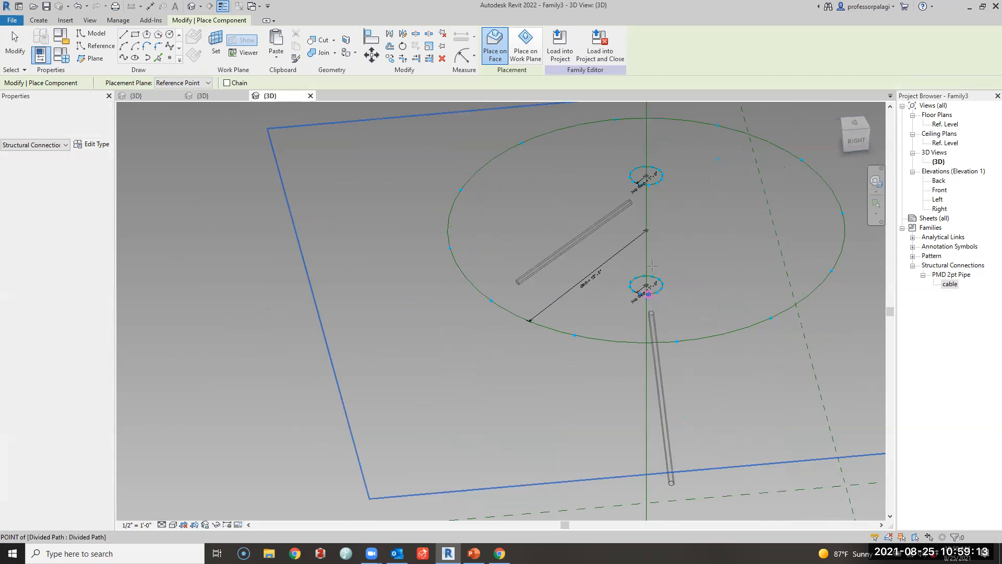
key(Escape)
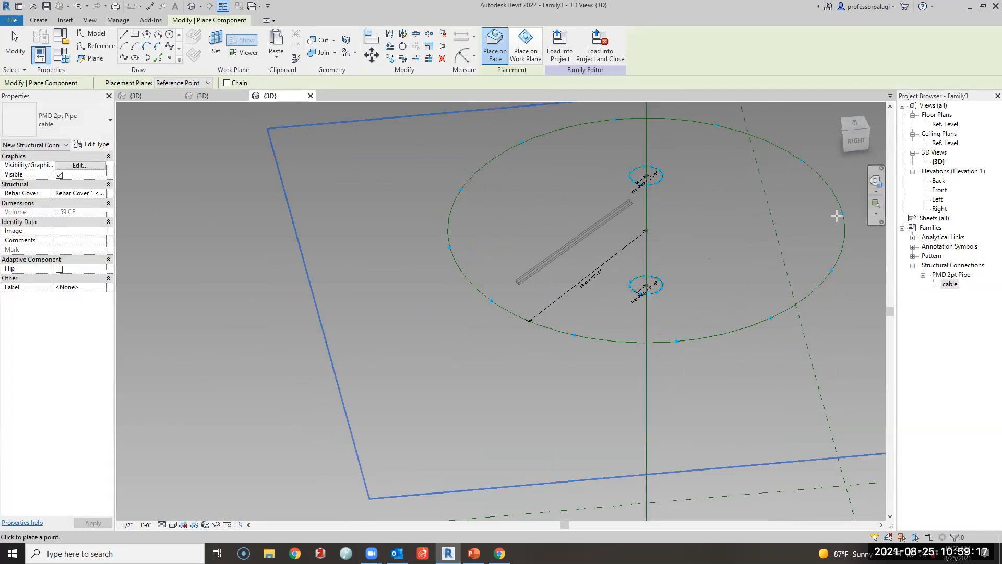
key(Escape)
key(Escape)
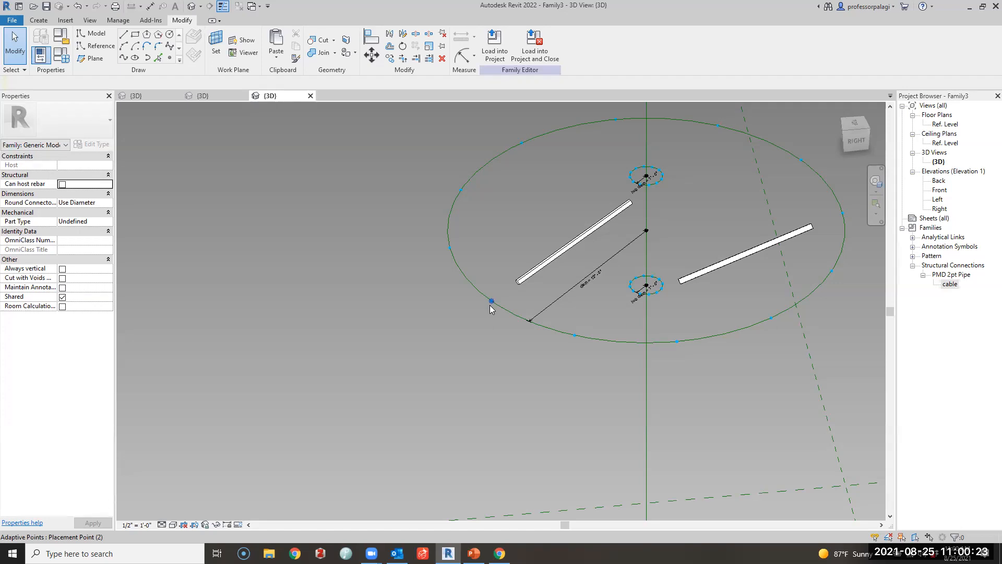
Repeat the upper and lower cables around the divided paths of the wheel
click(560, 255)
click(415, 45)
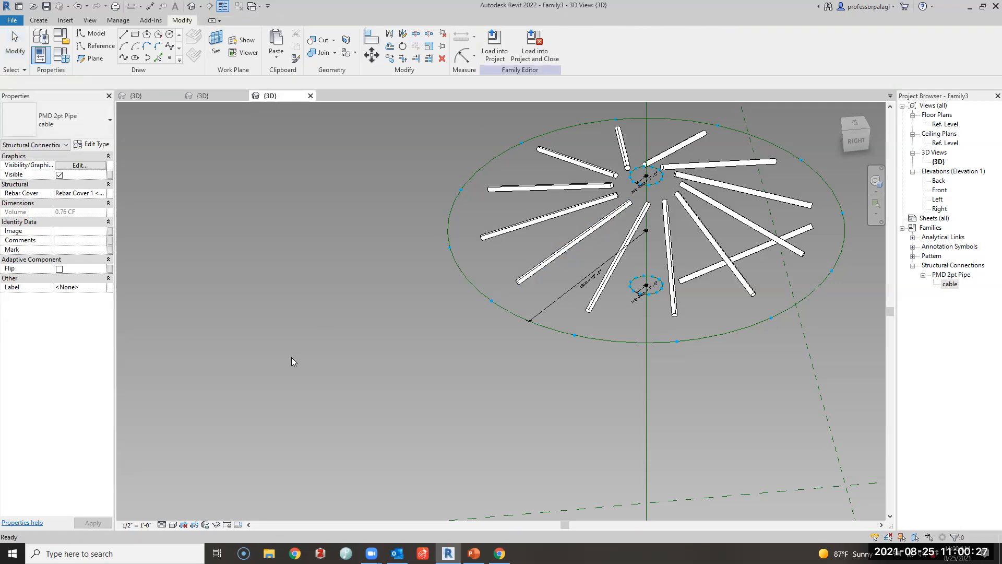
click(701, 273)
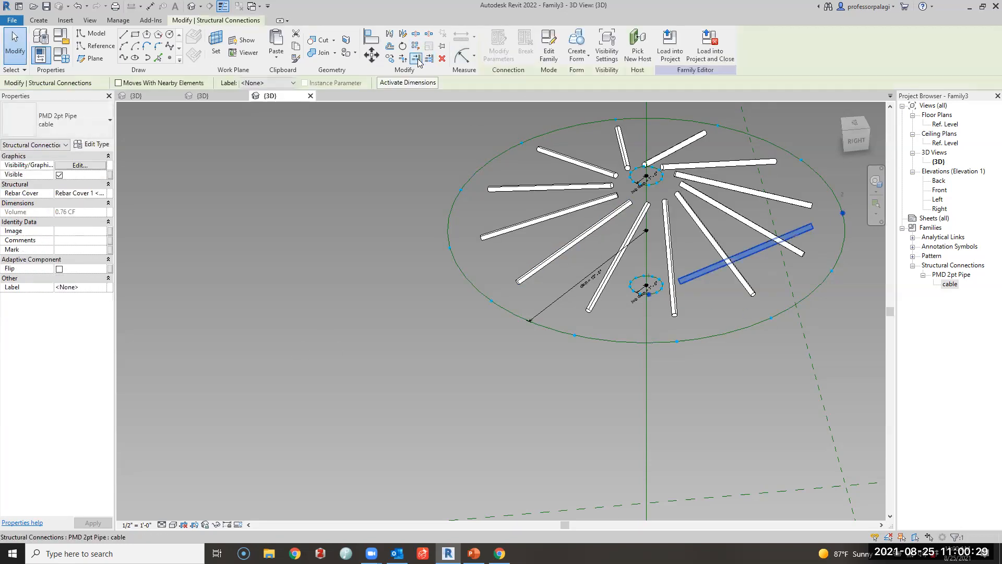
click(416, 58)
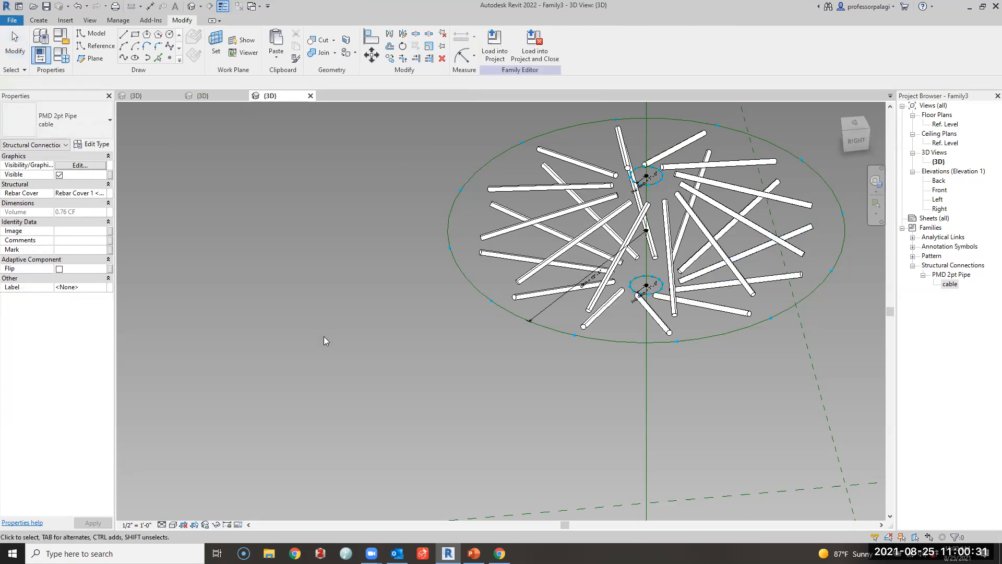
Set the spokes parameter to 32 and apply it to the wheel
scroll(323, 336, down, 2)
click(856, 129)
scroll(440, 306, up, 5)
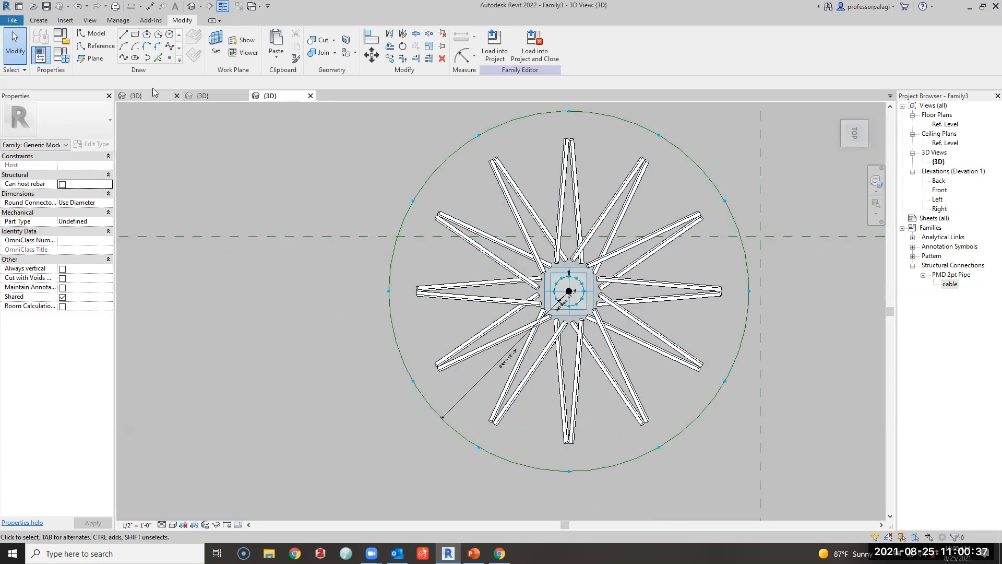
click(60, 54)
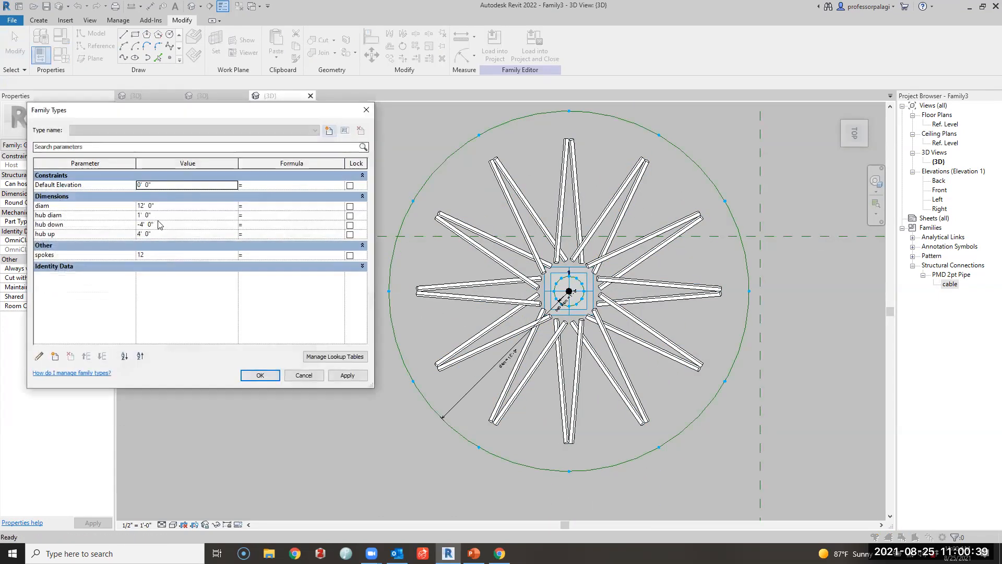
click(158, 253)
text(32)
key(Tab)
click(346, 377)
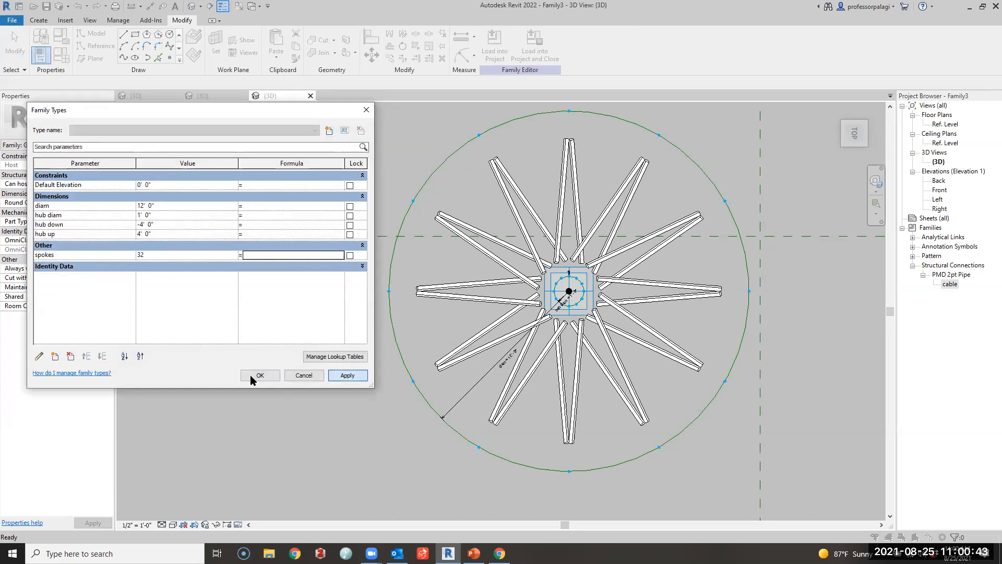
click(253, 376)
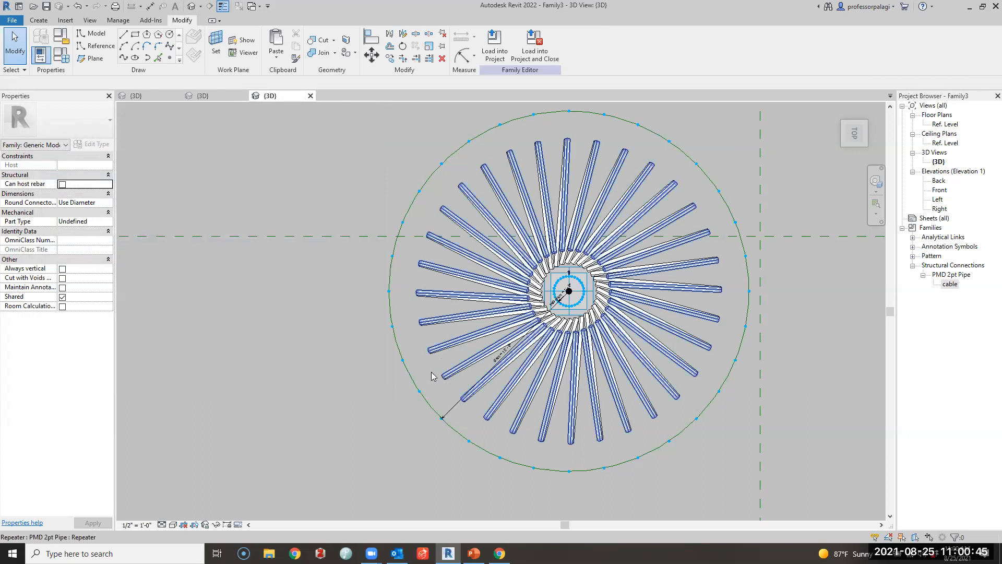
Flex the finished wheel by moving adaptive placement point 2 vertically upward
shift+middle_drag(431, 376, 493, 305)
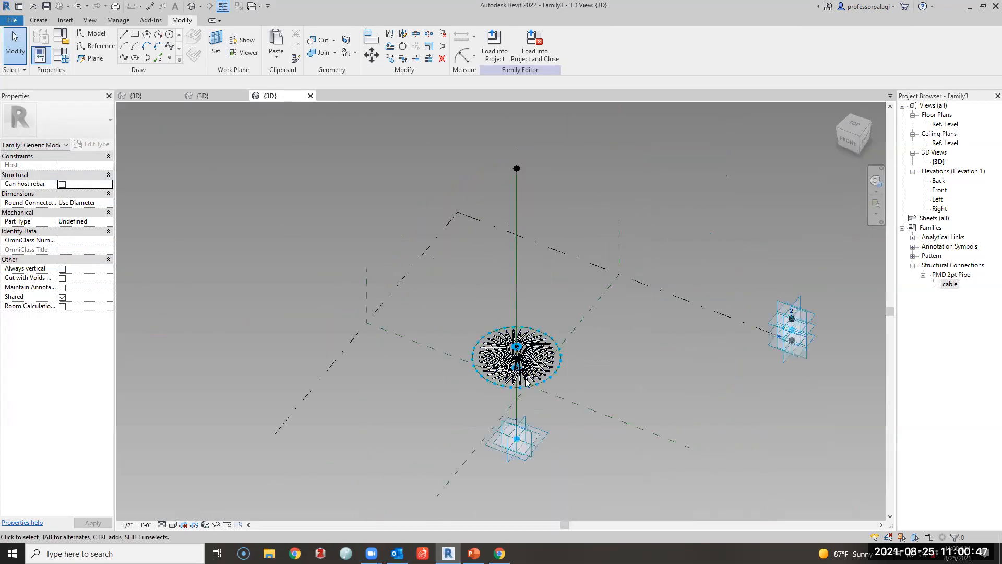
shift+middle_drag(526, 382, 738, 351)
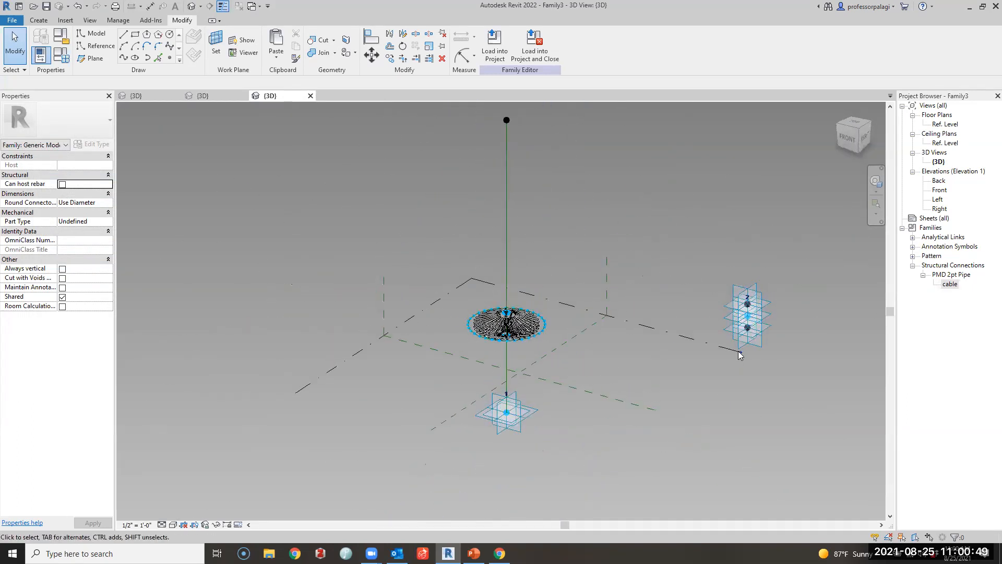
click(754, 308)
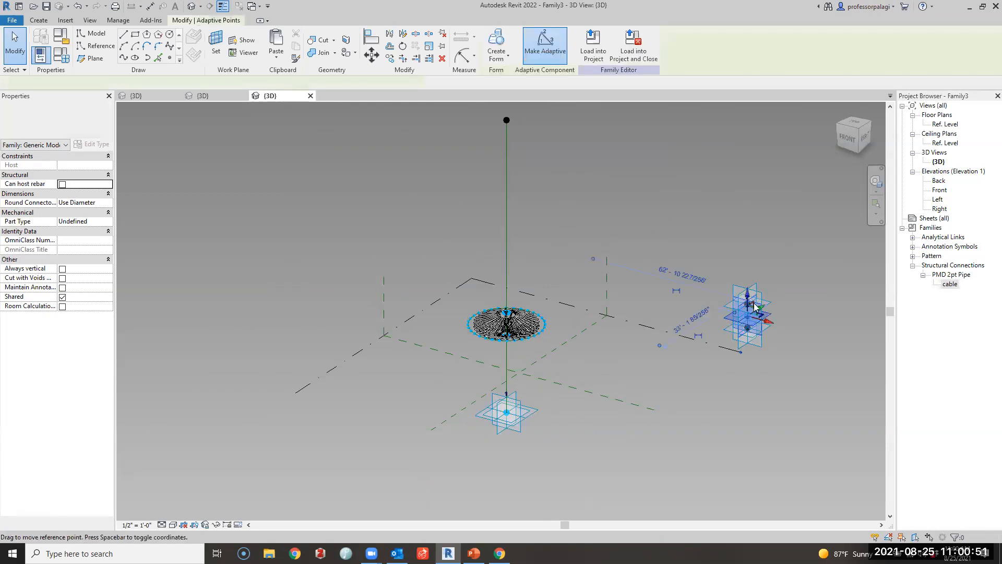
drag(754, 307, 757, 187)
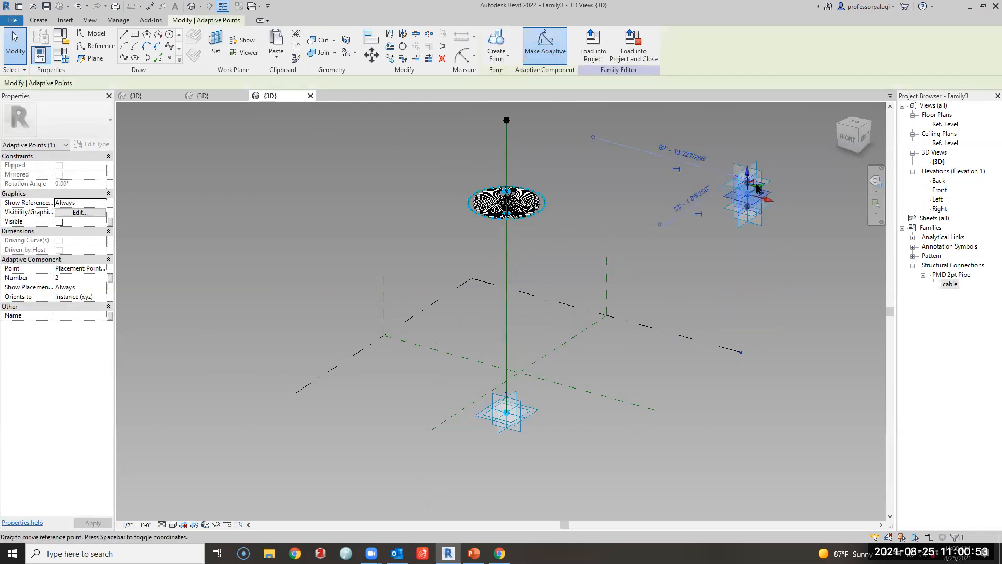
click(312, 208)
Set the diam parameter to 20' and apply it to the wheel
key(f)
key(t)
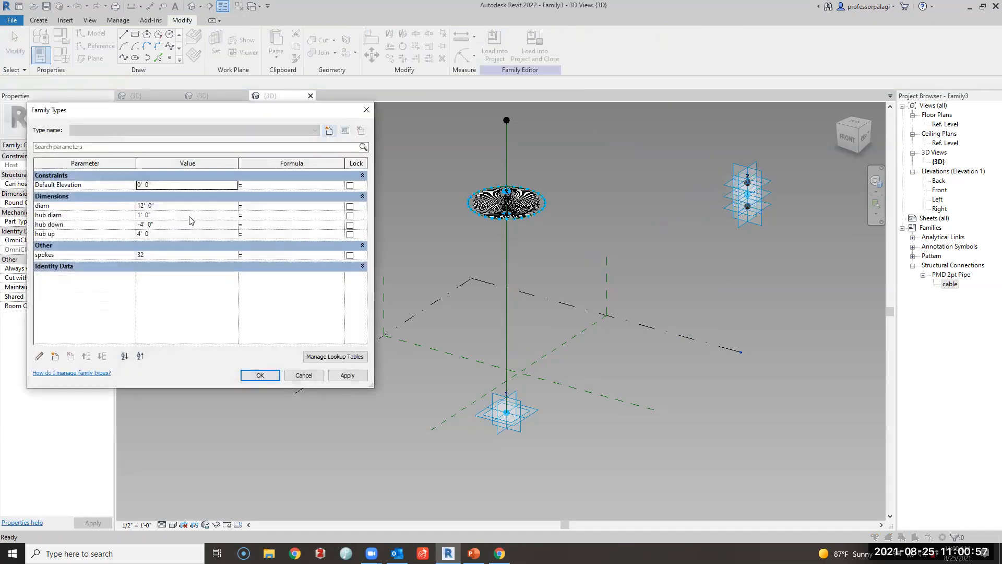
click(190, 208)
text(20)
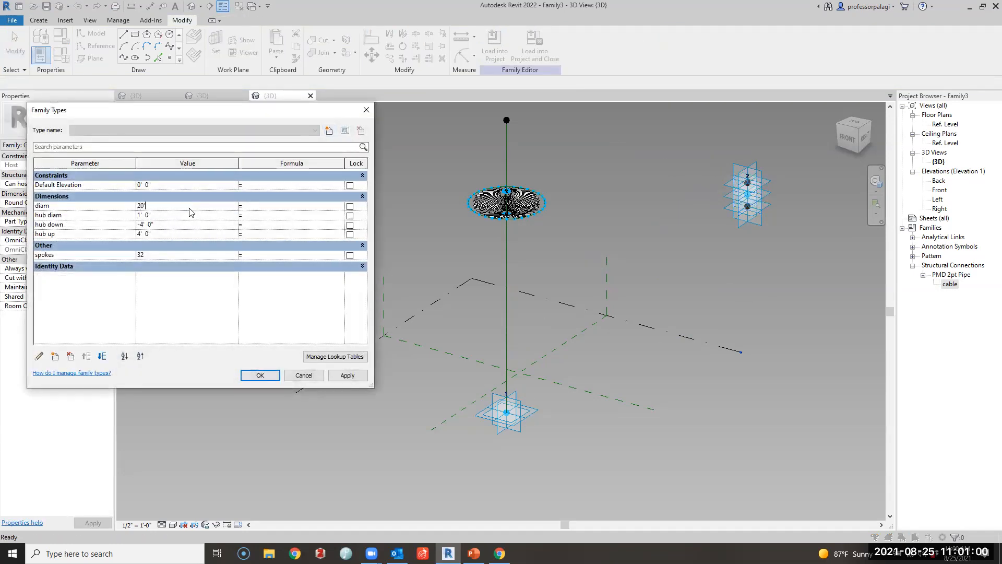
key(Tab)
click(347, 375)
click(260, 375)
scroll(544, 203, up, 6)
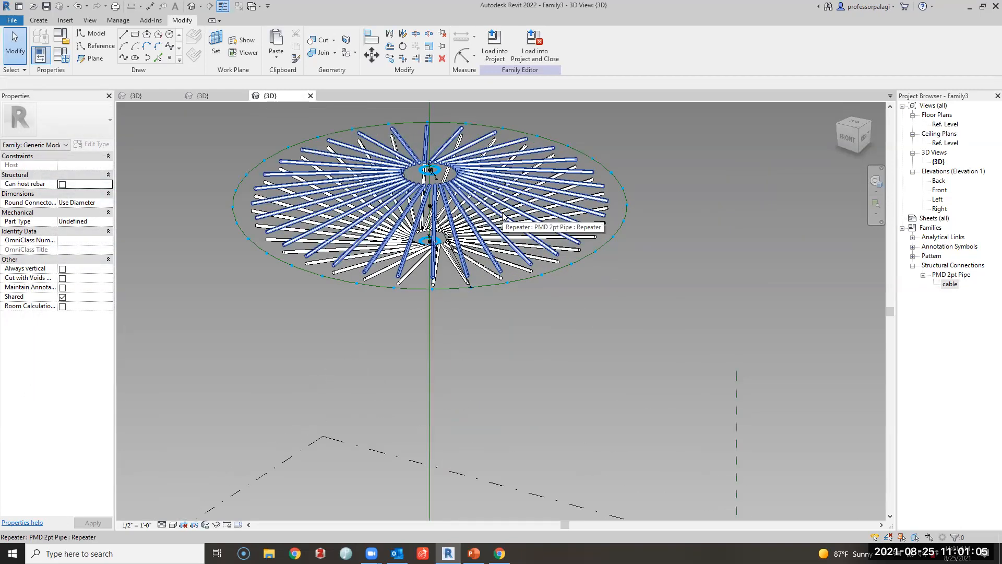
Flex the wheel with diam set to 2' and hub diam set to 12', and discard the trial values
click(48, 59)
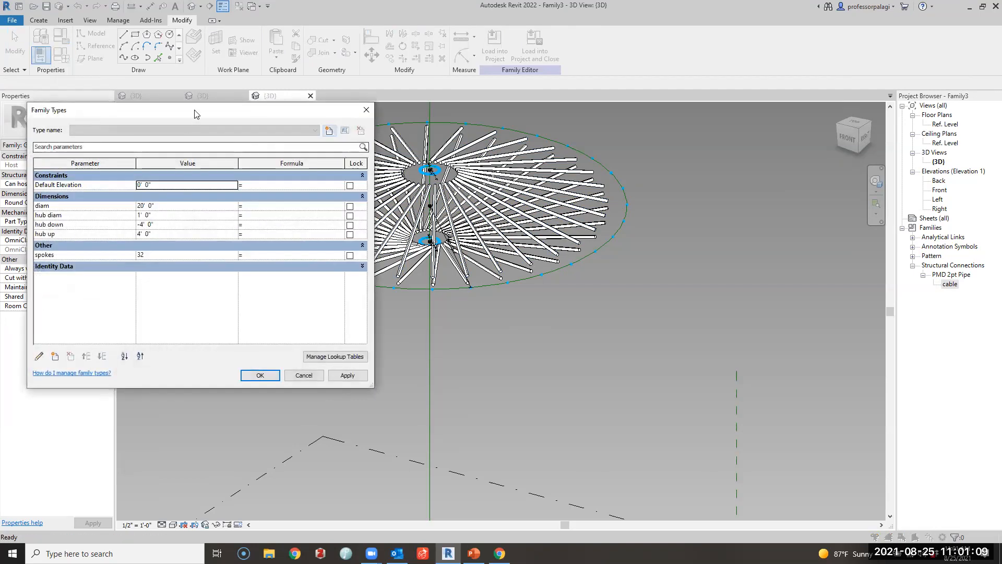
drag(194, 114, 196, 259)
click(162, 350)
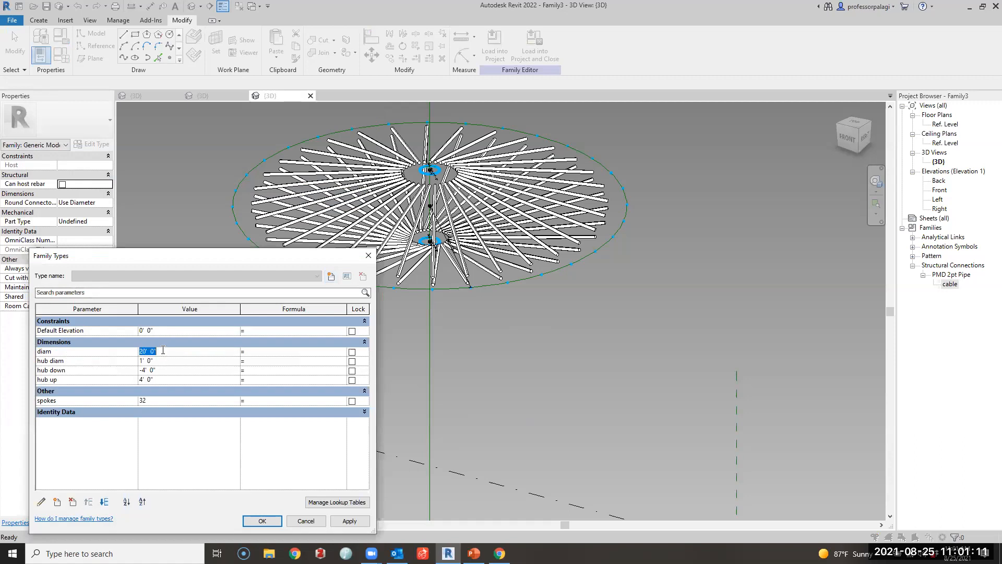
text(2')
click(172, 360)
text(12)
key(Tab)
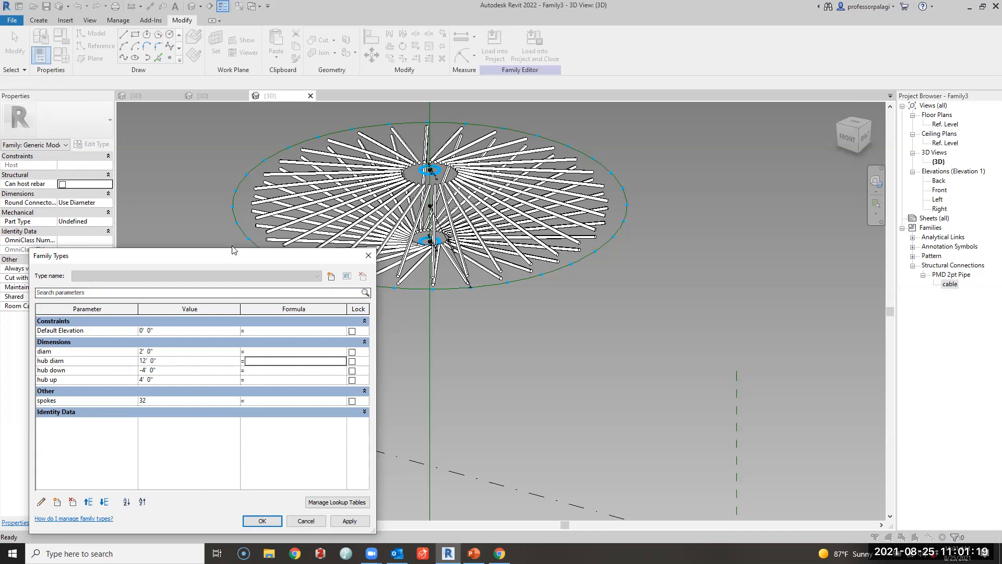
drag(227, 249, 157, 196)
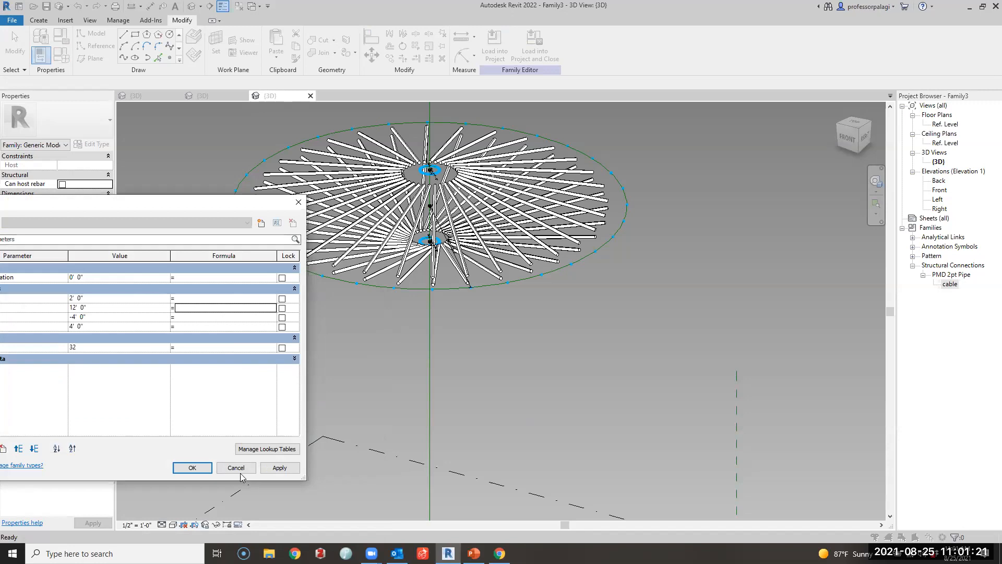
click(279, 467)
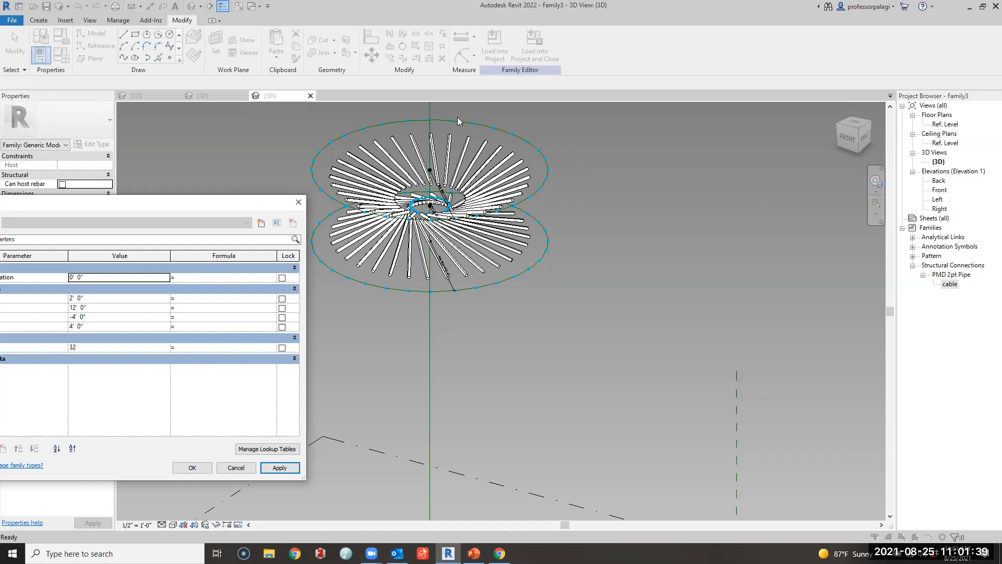
click(235, 467)
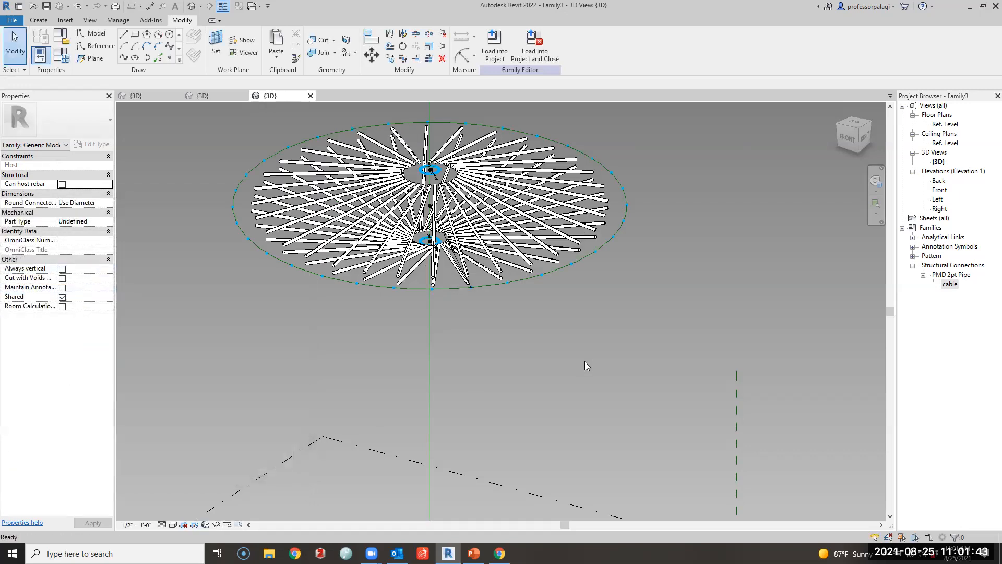
Save the wheel family as mushroom cloud in the tutorials folder inside All PMD of the Imperial Library
scroll(595, 336, down, 3)
shift+middle_drag(601, 320, 308, 308)
click(12, 21)
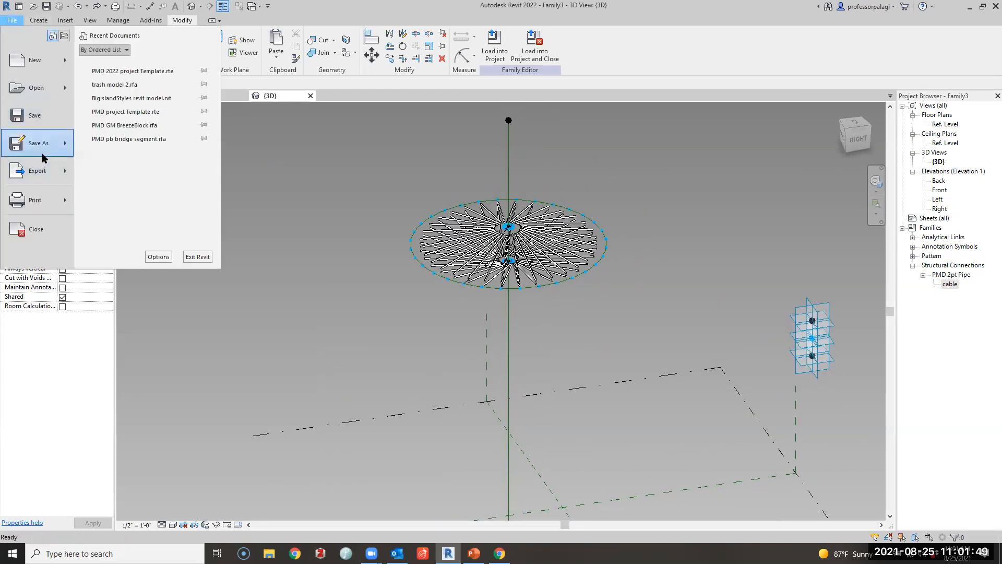
click(484, 129)
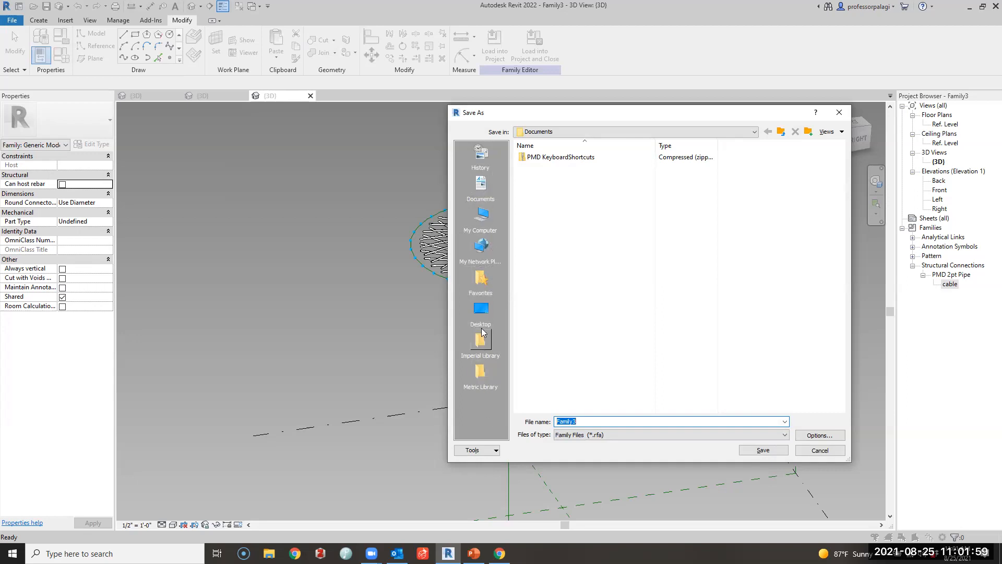
click(480, 285)
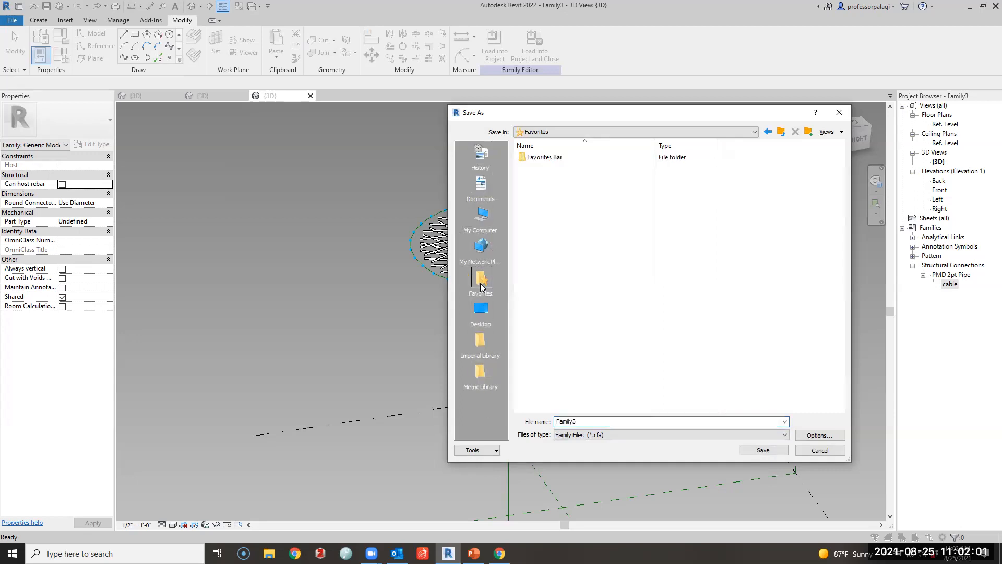
click(481, 315)
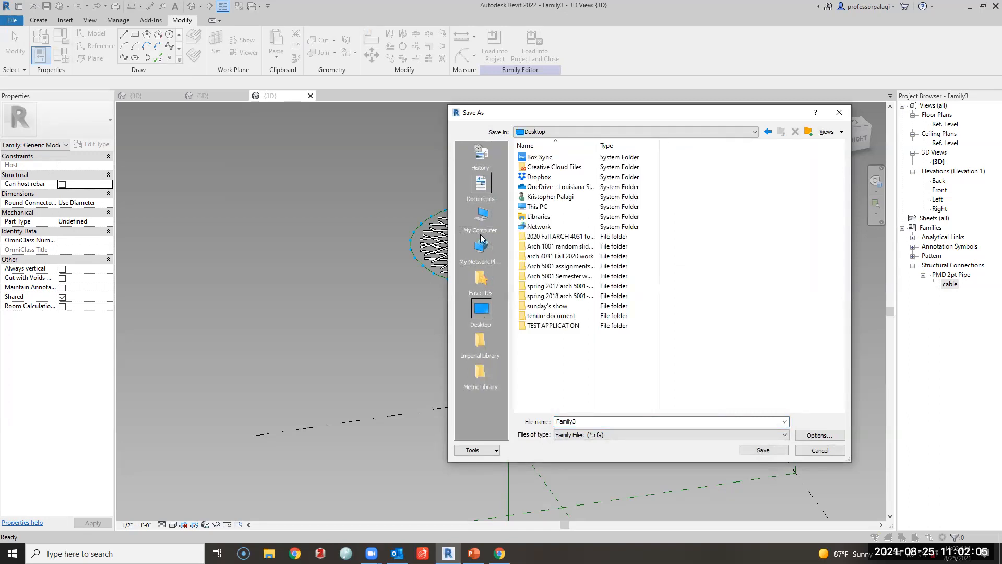
click(480, 342)
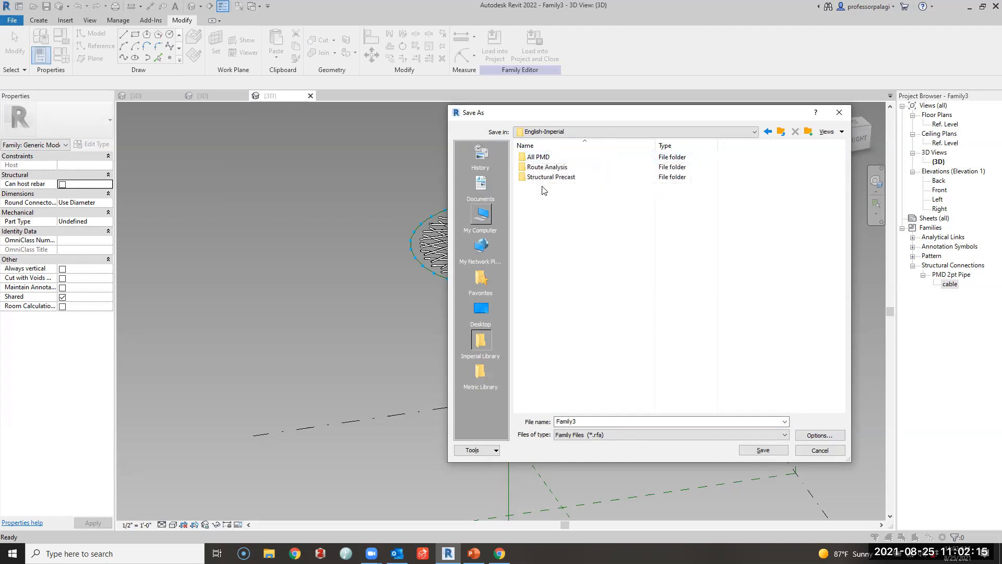
click(545, 156)
double_click(545, 157)
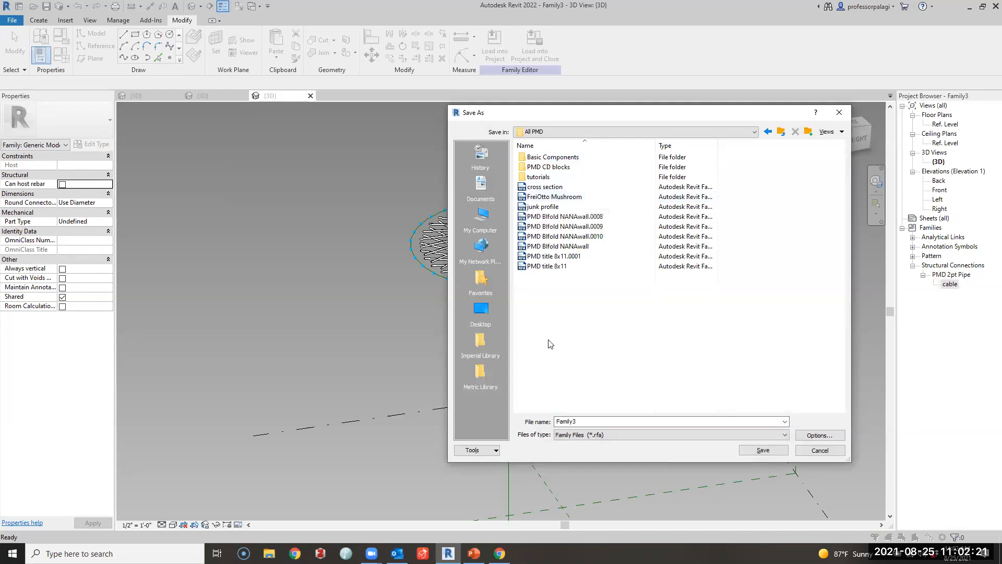
double_click(538, 176)
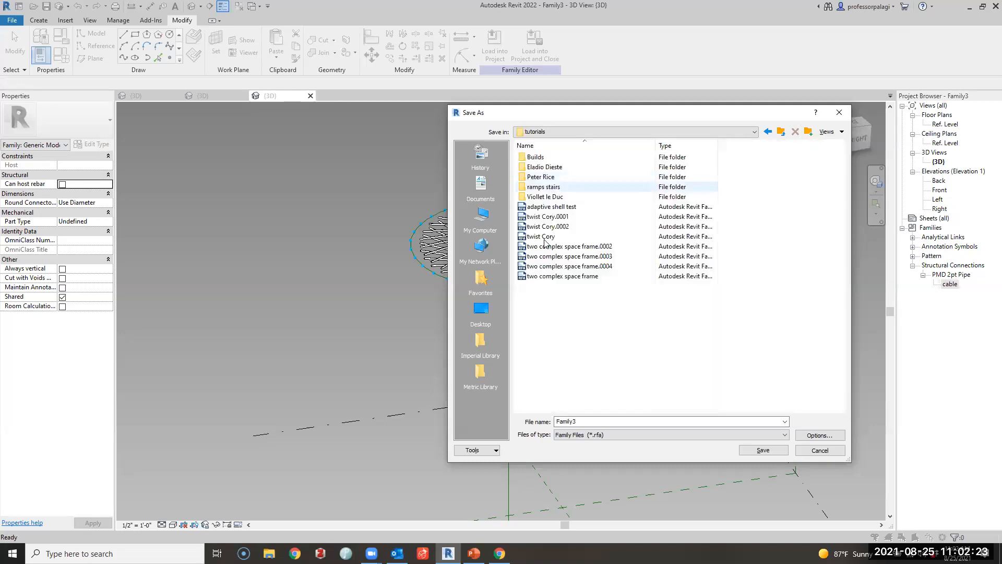
double_click(580, 423)
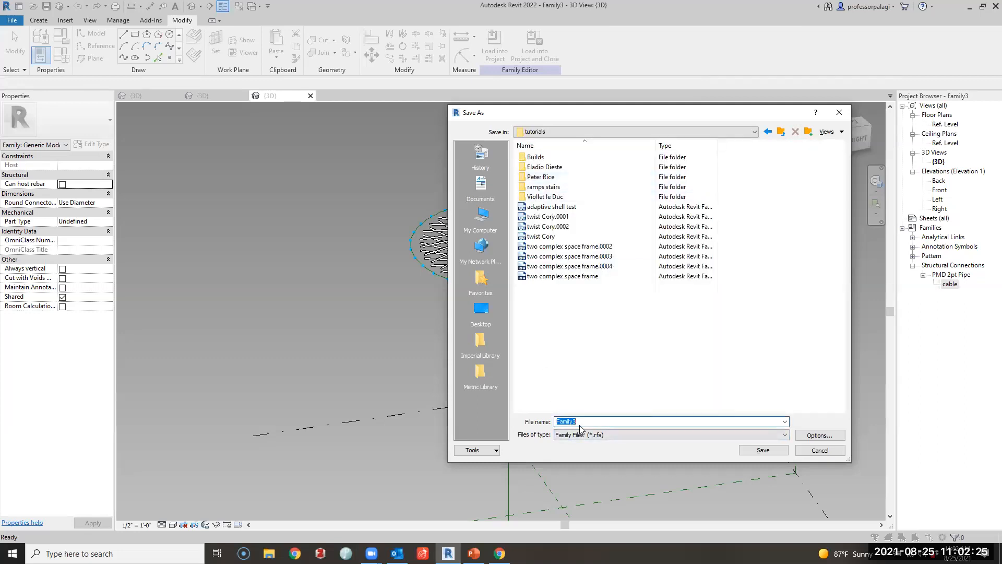
text(mushroom cloud)
key(Return)
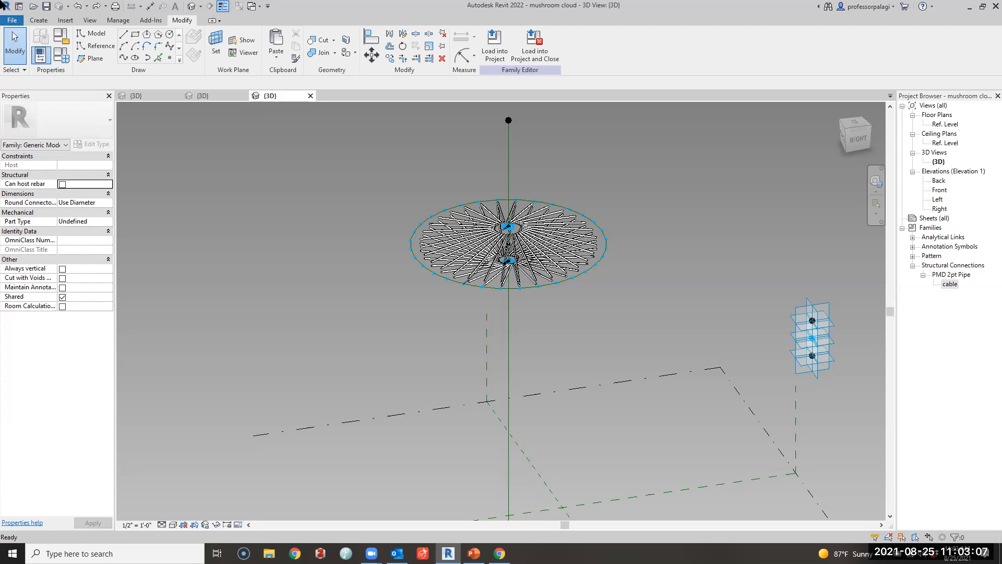
Create a new conceptual mass family from the Mass template
click(12, 20)
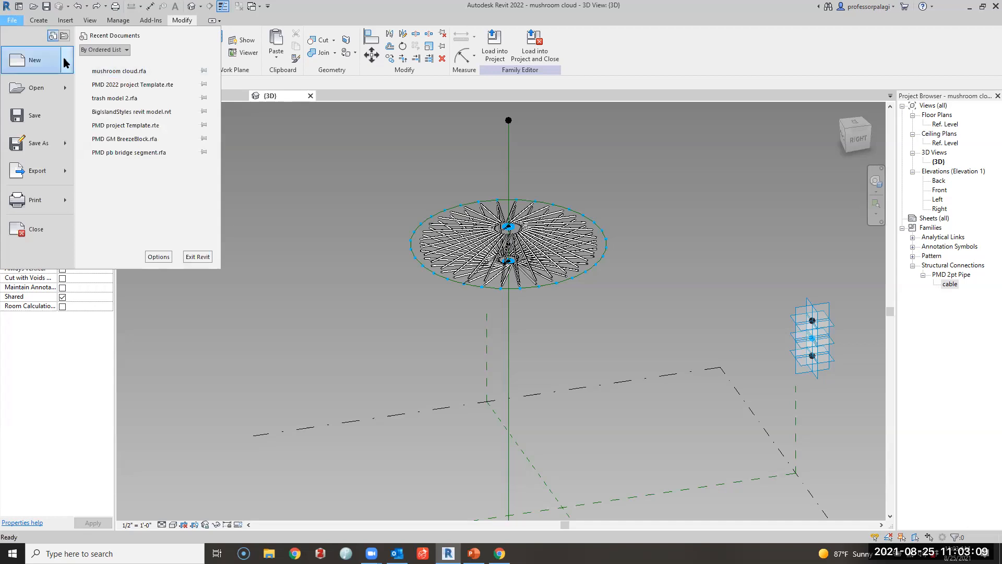
mouse_move(67, 62)
click(119, 131)
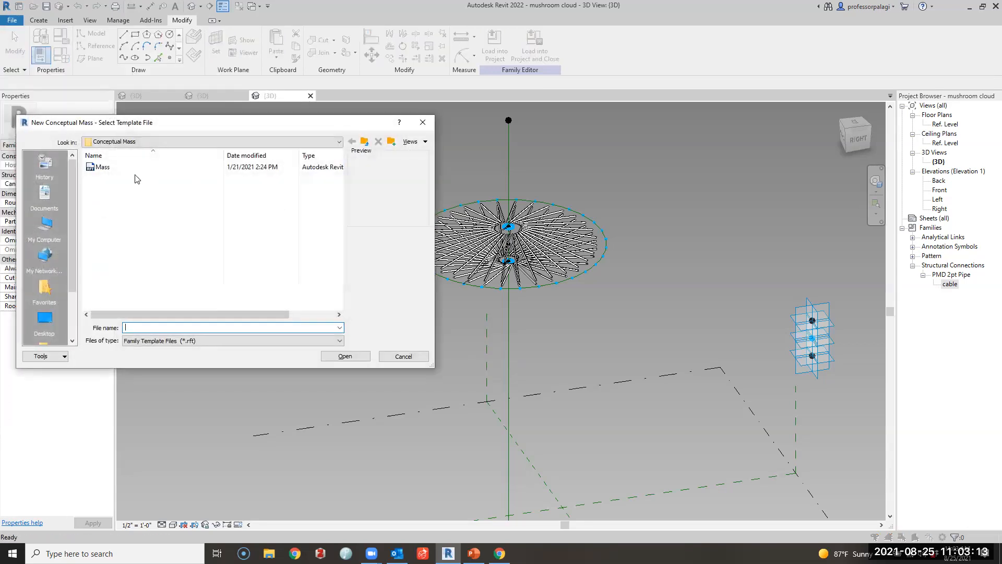
click(131, 167)
click(345, 356)
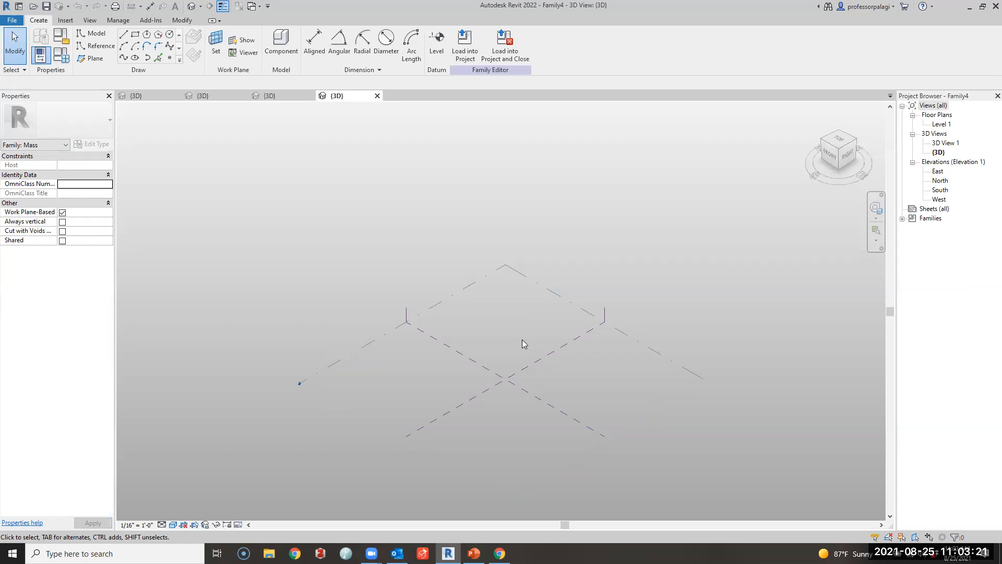
Draw an S-shaped spline through four points on Level 1 around the crossing of the reference planes
scroll(484, 391, up, 4)
click(121, 59)
click(357, 374)
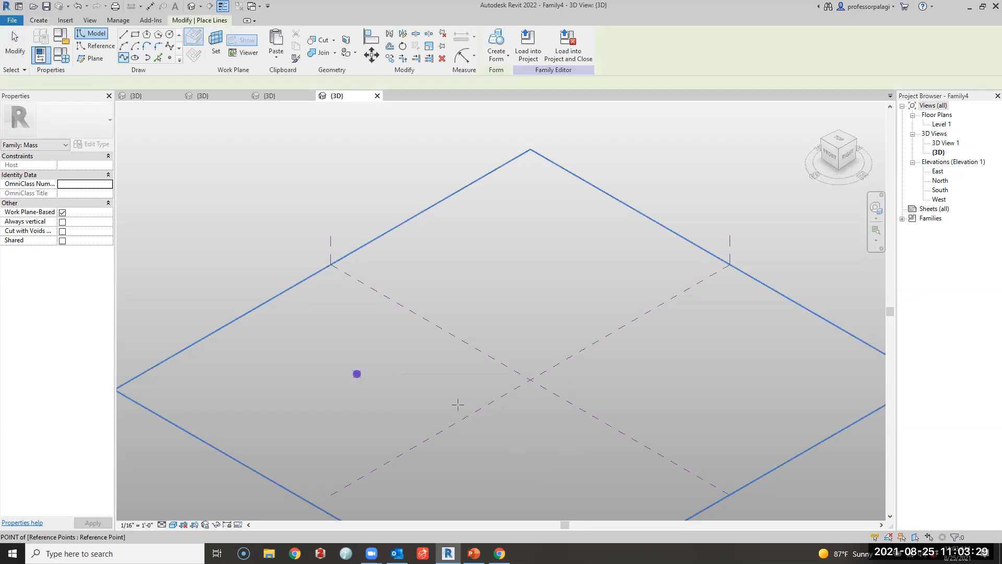
click(558, 396)
click(519, 285)
click(587, 279)
key(Escape)
key(Escape)
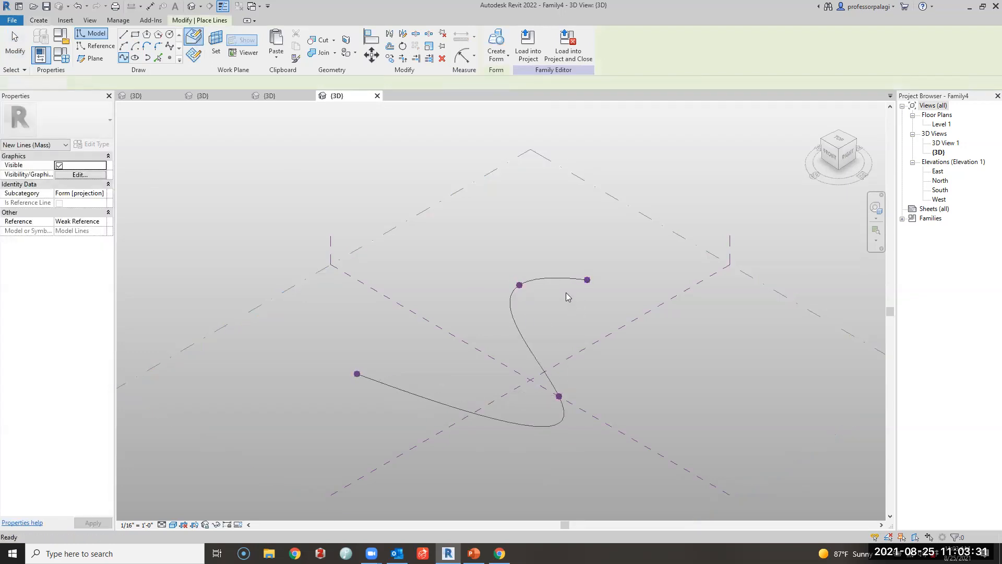
Divide the spline into a path with the number of nodes set to 12
click(570, 279)
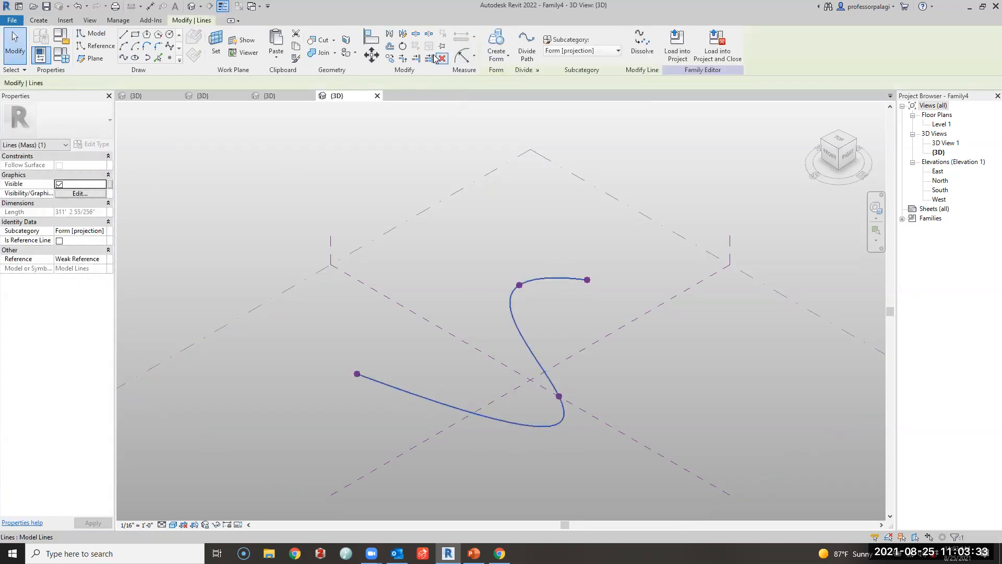
click(526, 46)
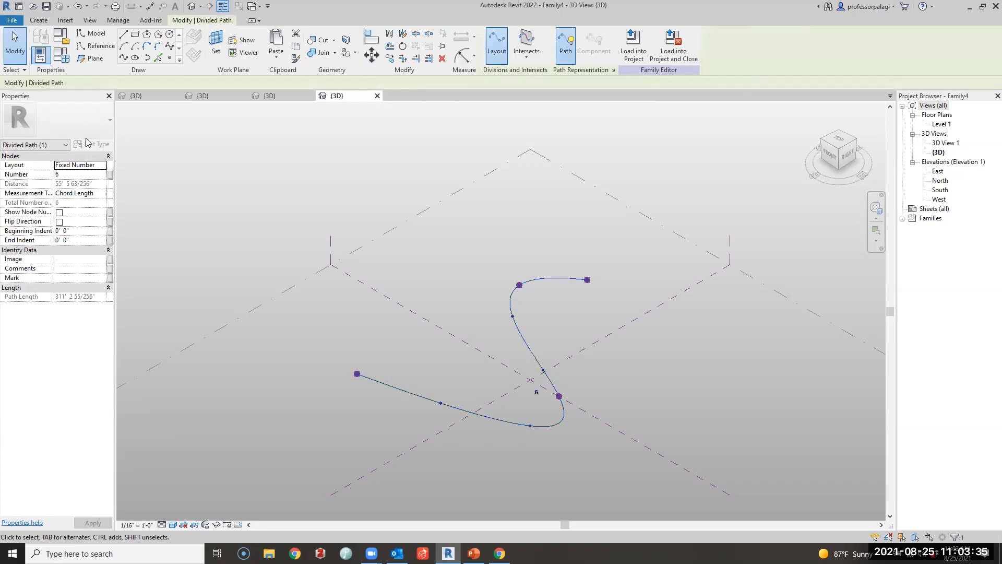
click(94, 174)
text(12)
key(Return)
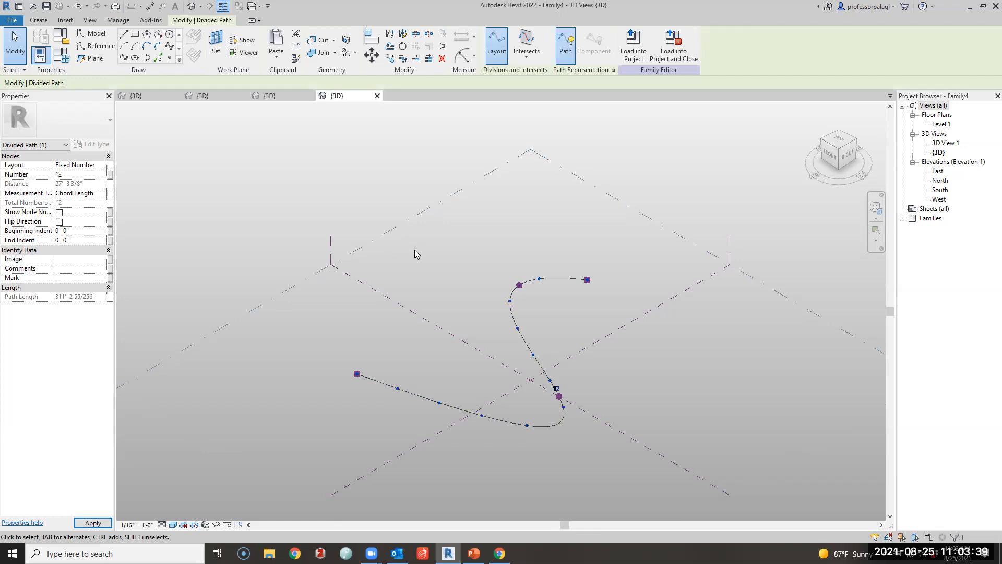
click(414, 254)
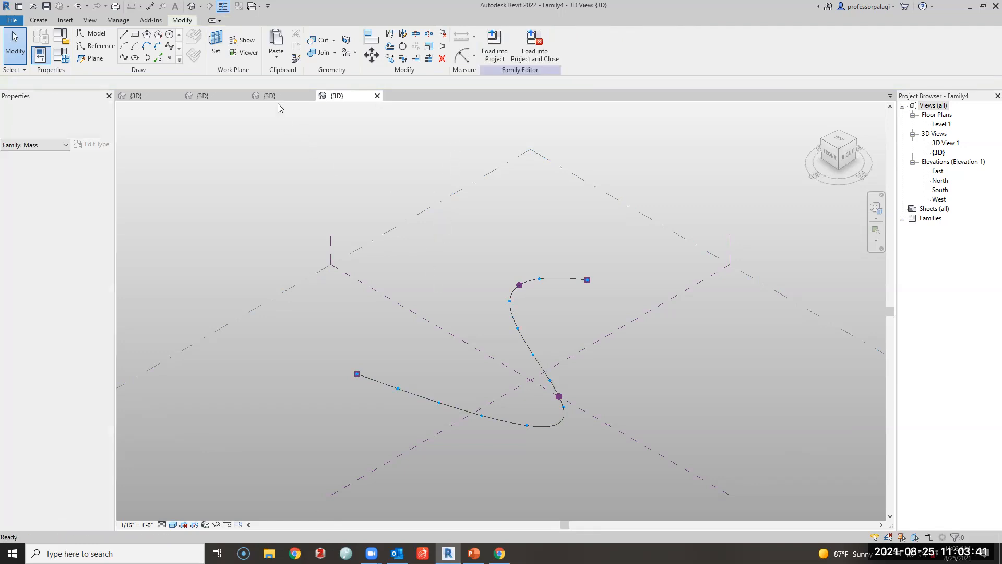
Load the mushroom cloud family into Family4 only and leave component placement without placing an instance
click(280, 97)
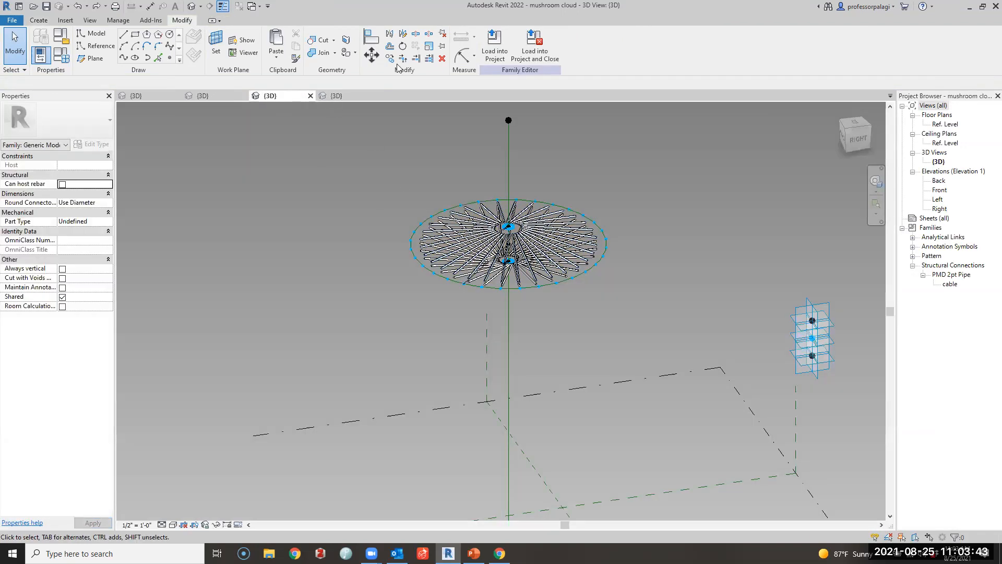
click(493, 51)
click(433, 236)
click(433, 220)
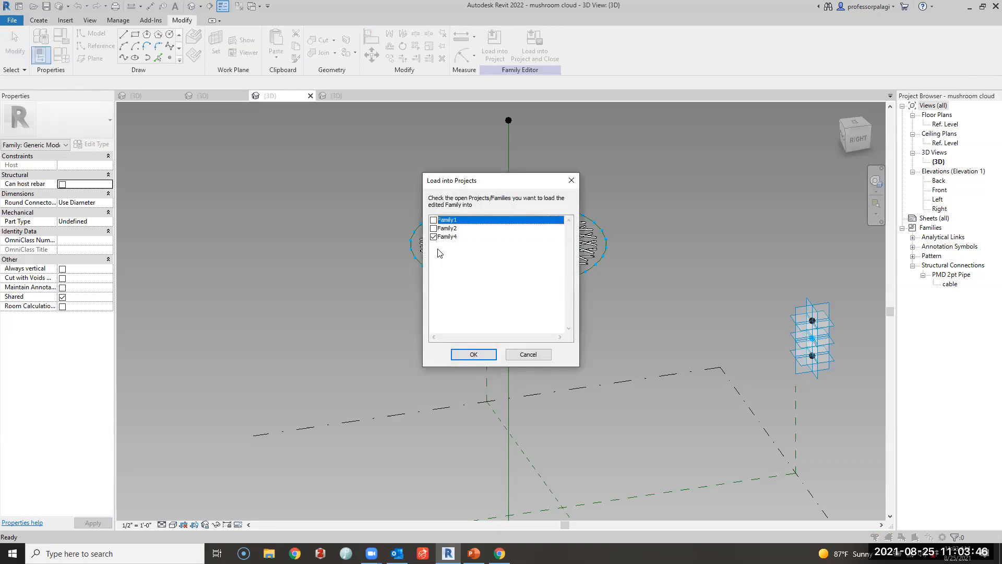
click(481, 355)
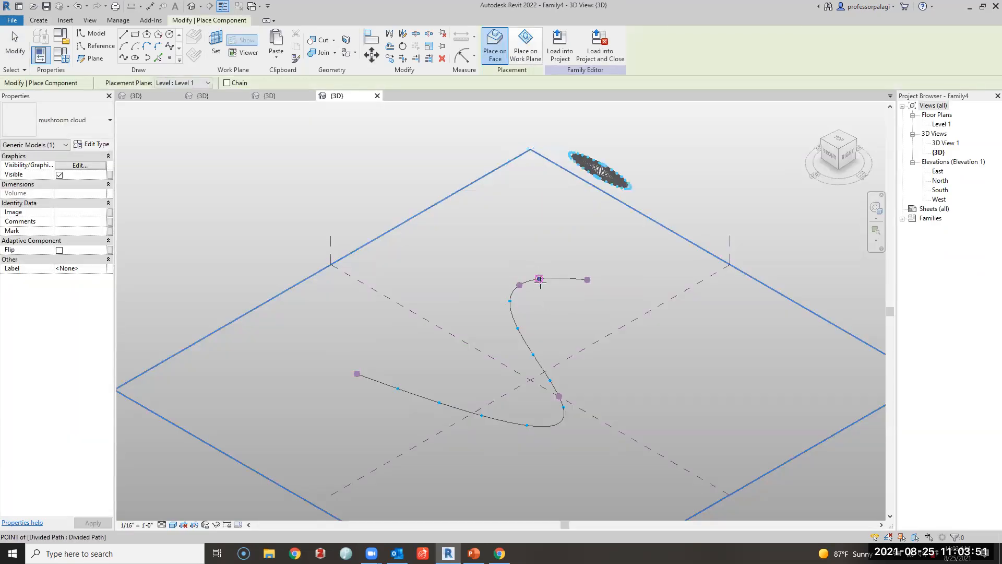
key(Escape)
key(Escape)
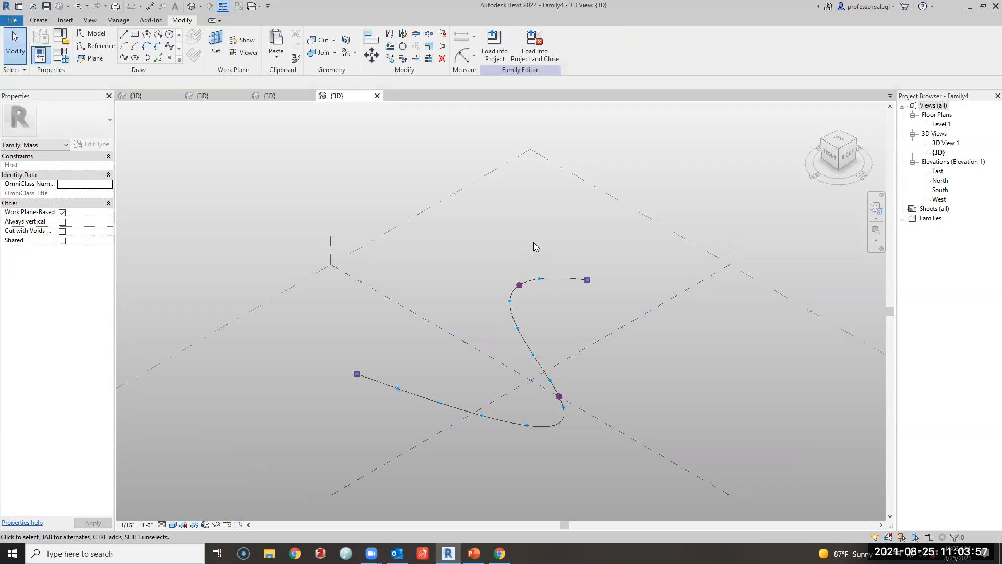
Review the adaptive placement points in the mushroom cloud family and return to the Family4 mass
click(270, 95)
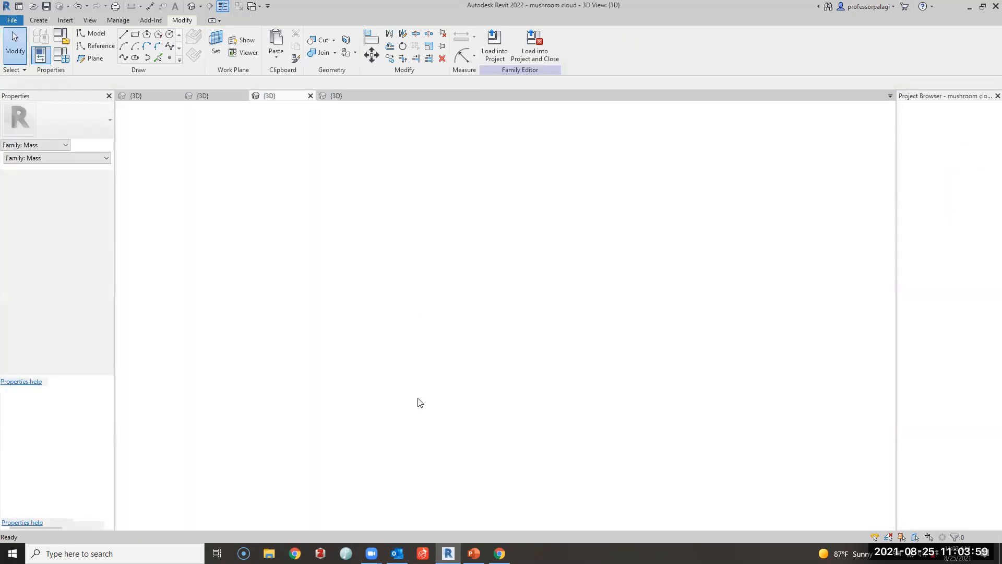
scroll(606, 293, down, 3)
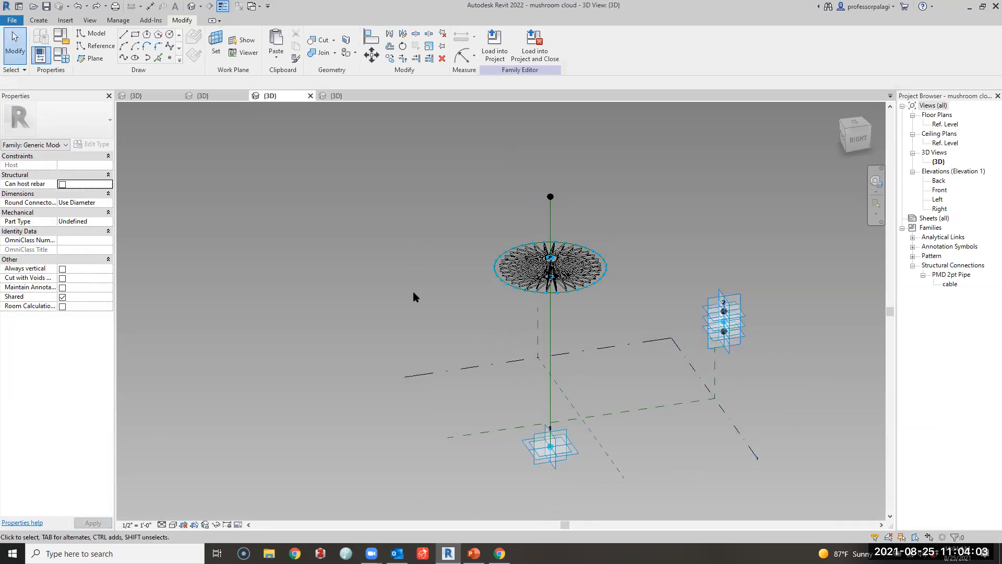
click(357, 97)
Place a reference point on Level 1 beside the divided spline and set its Show Reference Planes option to Always
scroll(501, 233, down, 2)
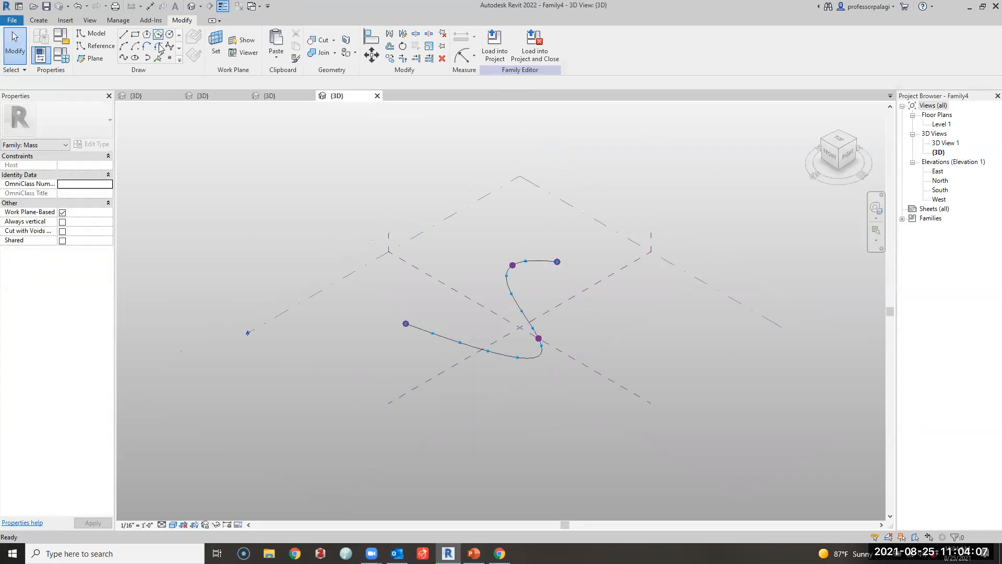
click(170, 57)
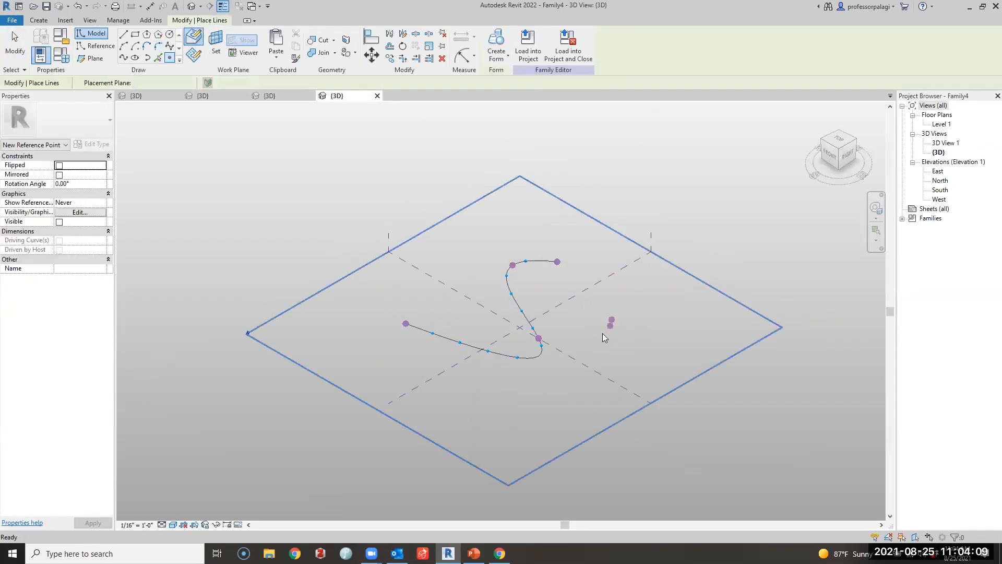
key(Escape)
drag(598, 309, 639, 356)
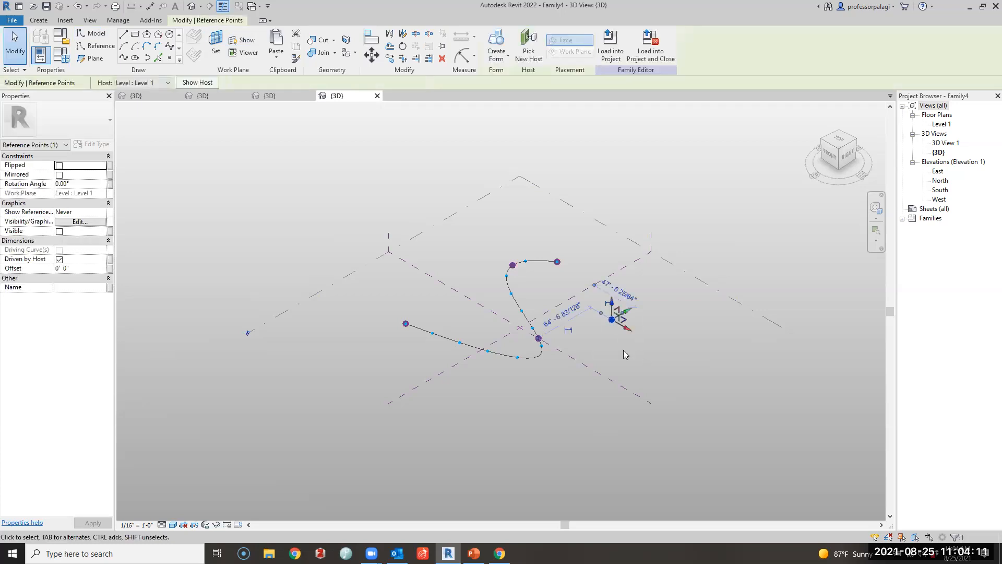
click(101, 212)
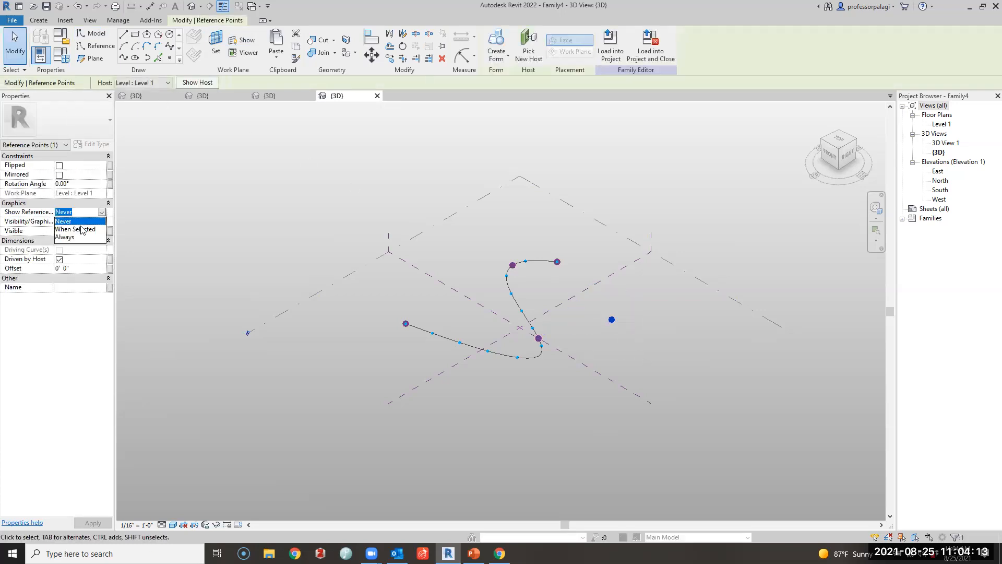
click(63, 238)
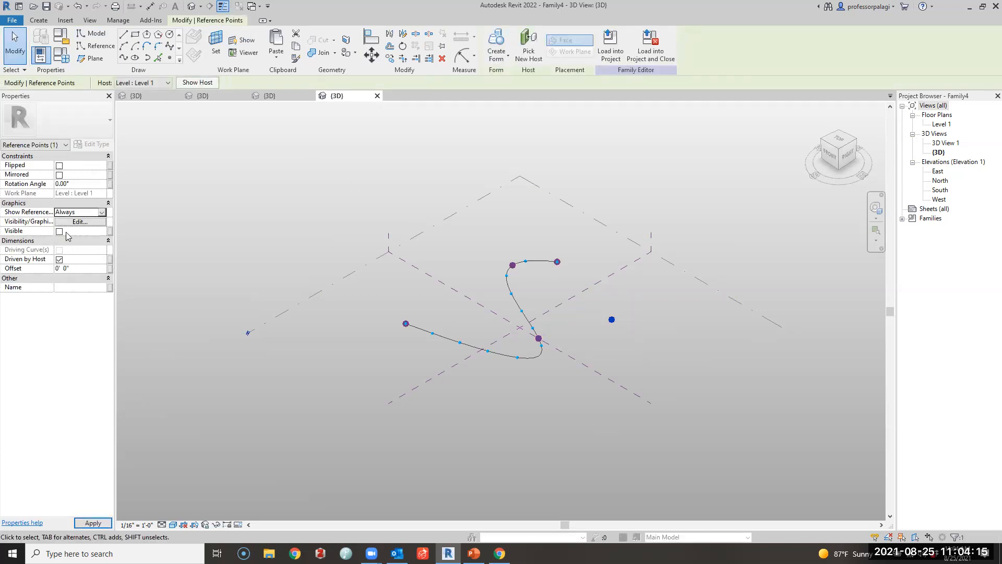
Raise the standalone reference point above the Level 1 plane beside the divided spline
click(670, 349)
shift+middle_drag(584, 381, 636, 333)
drag(663, 289, 652, 232)
click(651, 304)
scroll(650, 304, down, 2)
shift+middle_drag(647, 304, 620, 285)
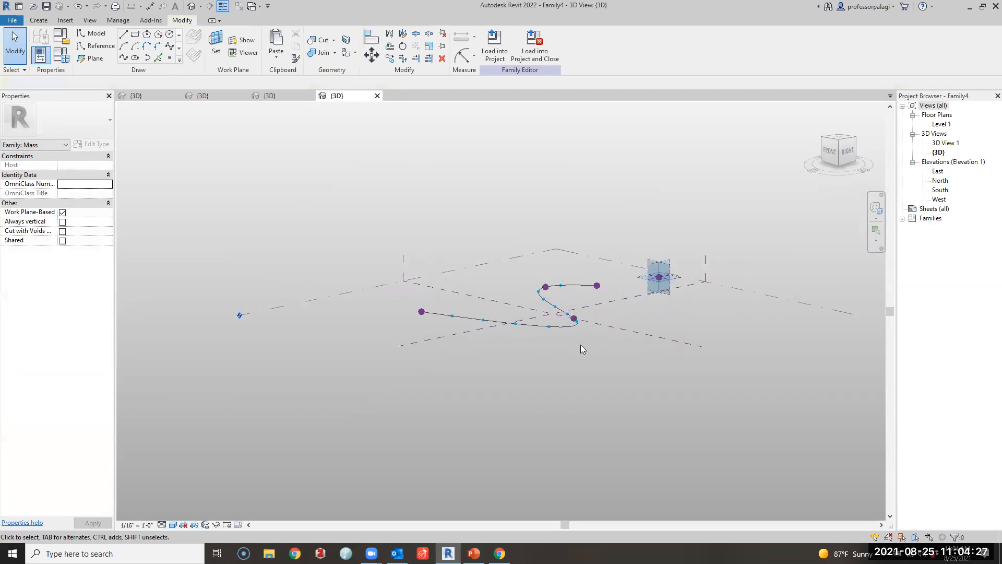
Reshape the divided spline in height by lowering one interior control point and raising the other
scroll(574, 333, up, 3)
drag(490, 274, 606, 345)
drag(576, 284, 576, 345)
mouse_move(517, 230)
mouse_down()
mouse_move(533, 268)
mouse_move(530, 220)
mouse_up()
click(651, 328)
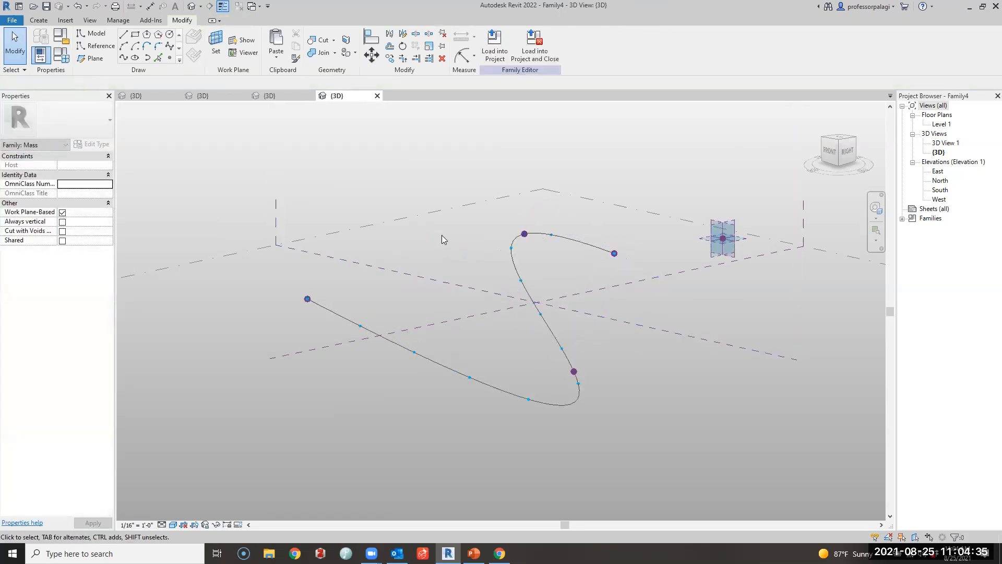
Place one mushroom cloud component with its first point on a middle spline node and its second on the standalone reference point
click(902, 218)
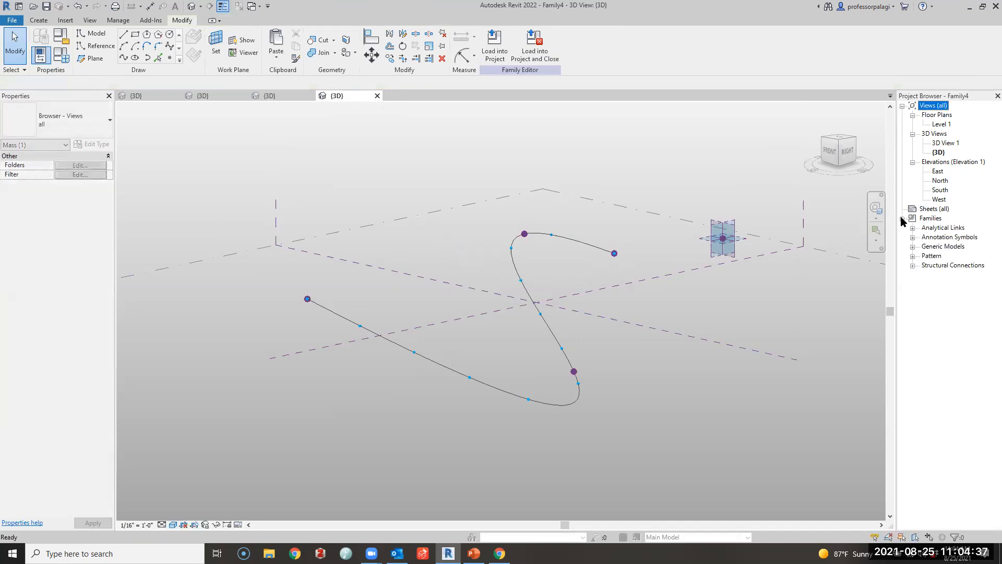
click(913, 247)
click(923, 257)
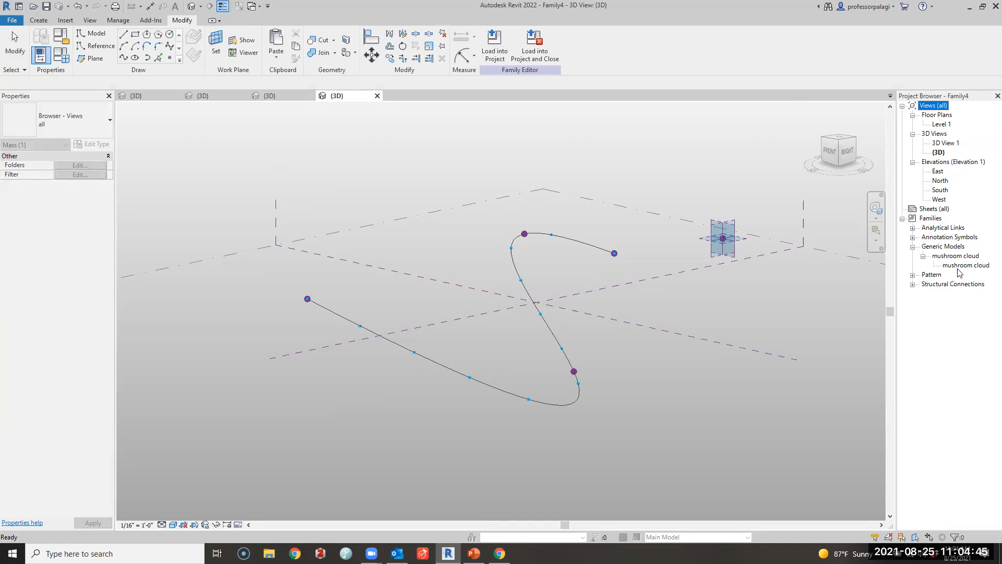
drag(959, 270, 543, 315)
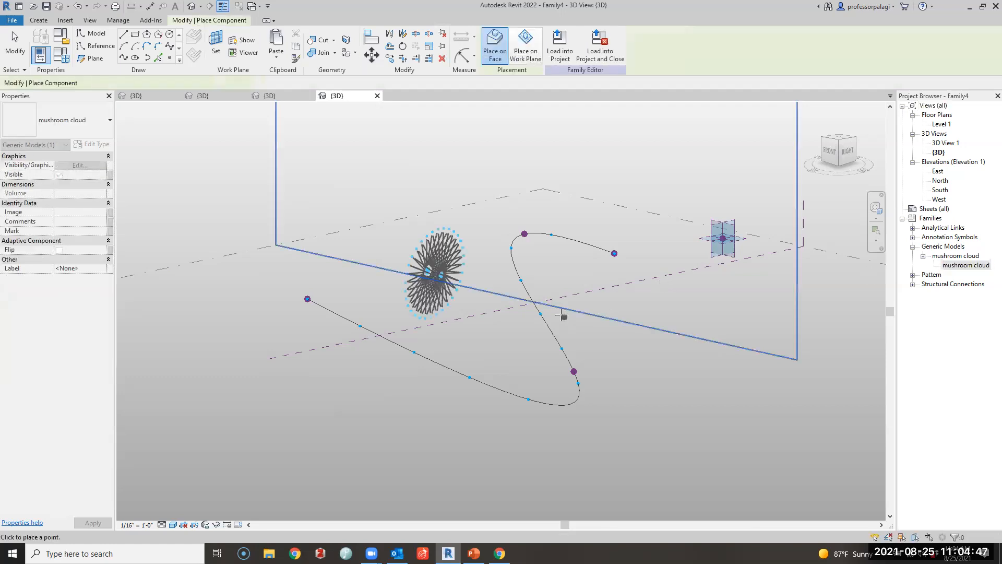
click(539, 314)
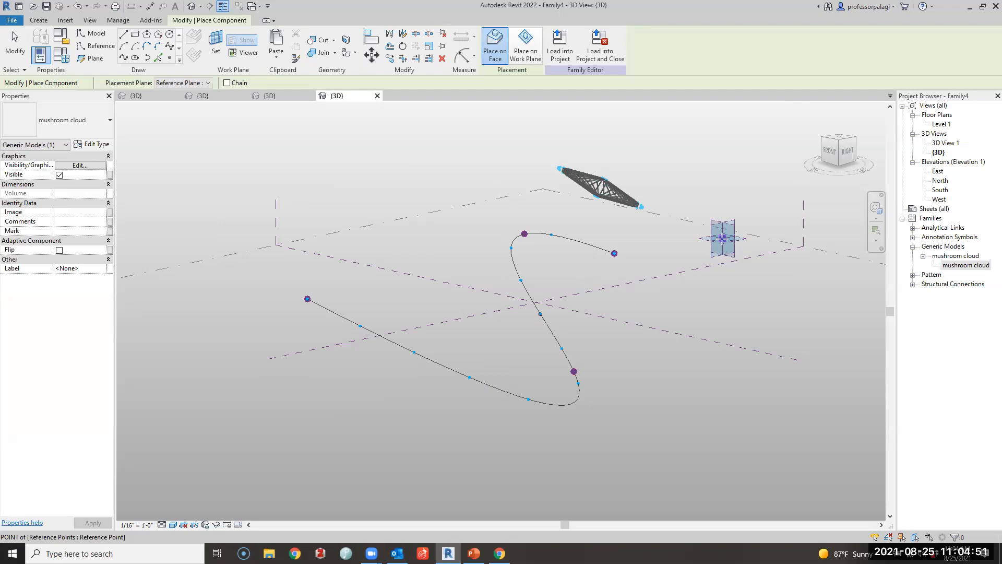
click(722, 238)
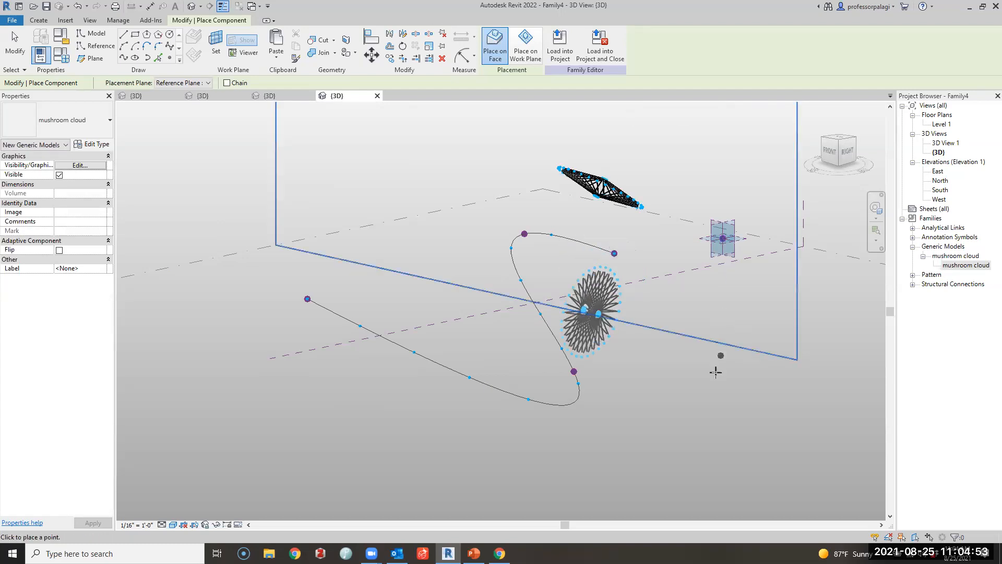
key(Escape)
key(Escape)
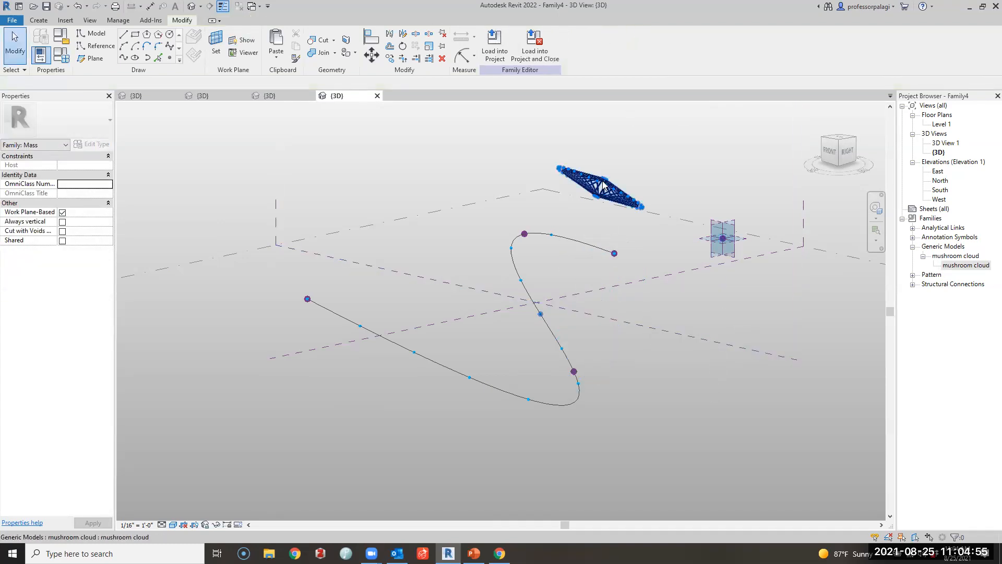
Repeat the placed mushroom cloud component across the nodes of the divided spline
shift+middle_drag(603, 185, 589, 245)
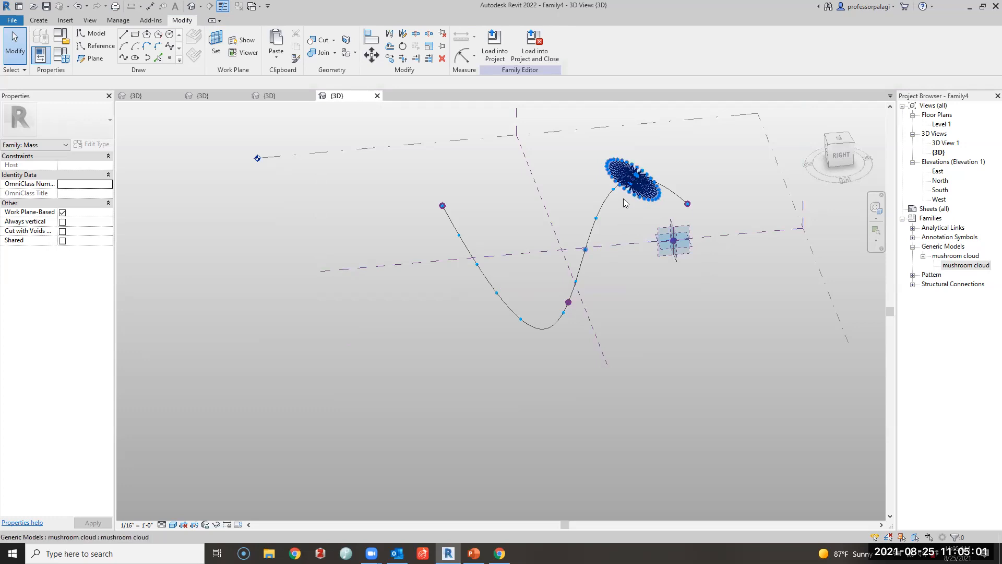
scroll(647, 245, up, 2)
shift+middle_drag(647, 246, 717, 225)
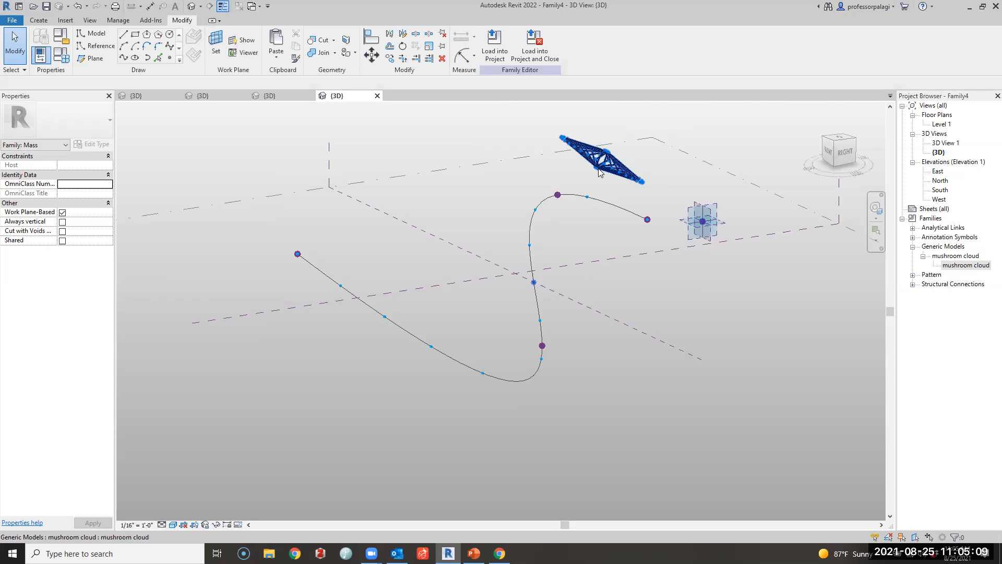
click(592, 147)
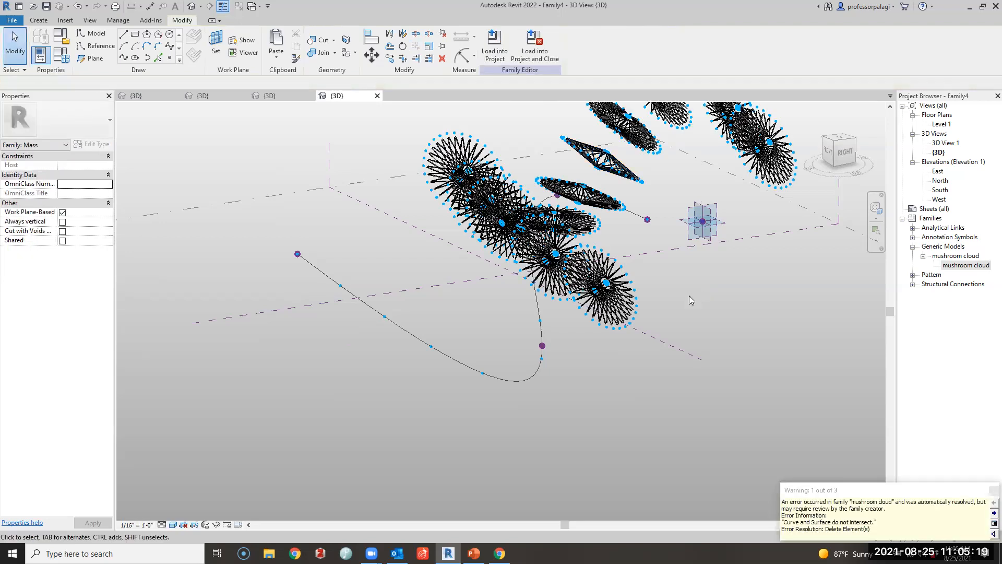
shift+middle_drag(608, 354, 645, 291)
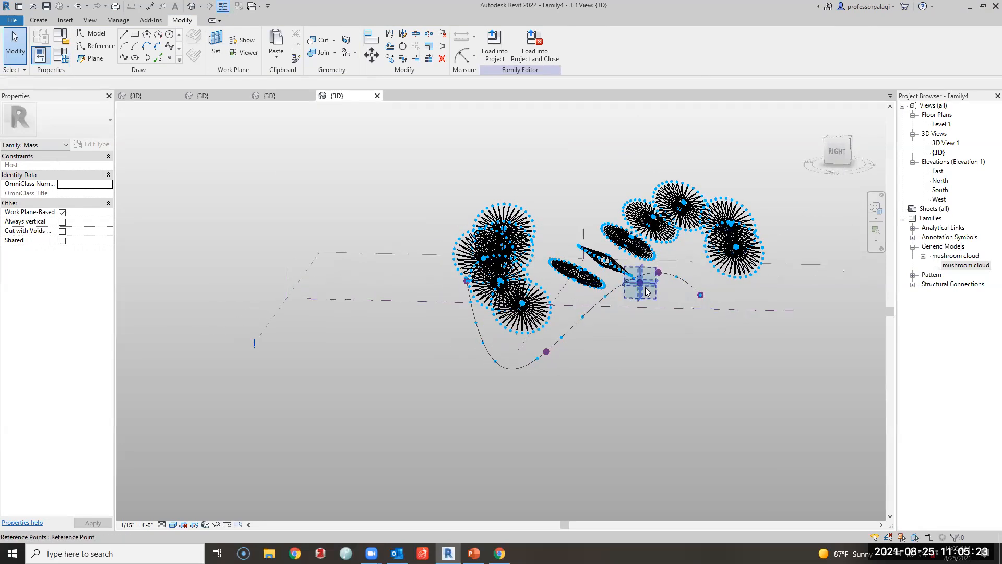
In the mushroom cloud family, set the orientation of adaptive point 1 to Global (xyz)
click(278, 97)
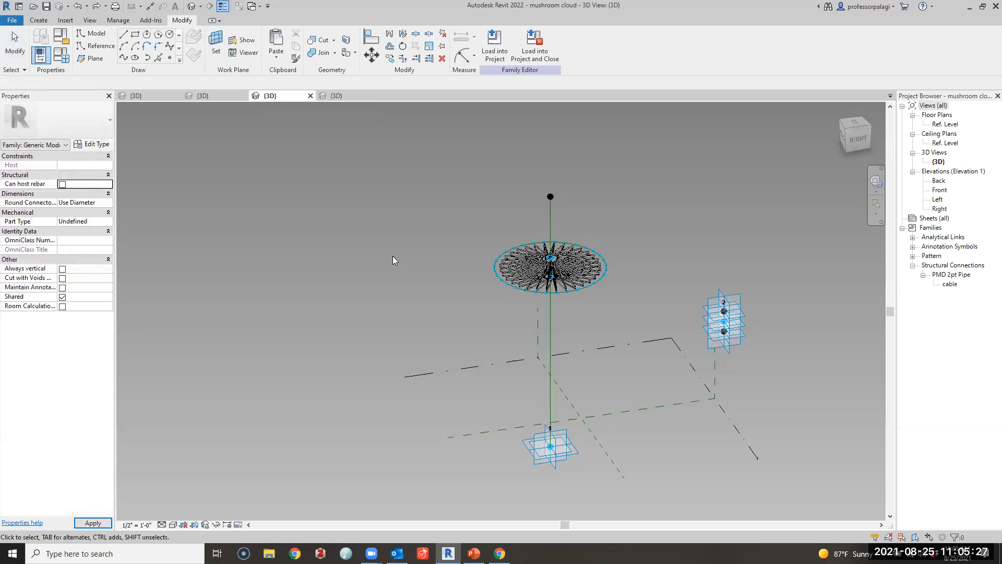
scroll(393, 255, down, 3)
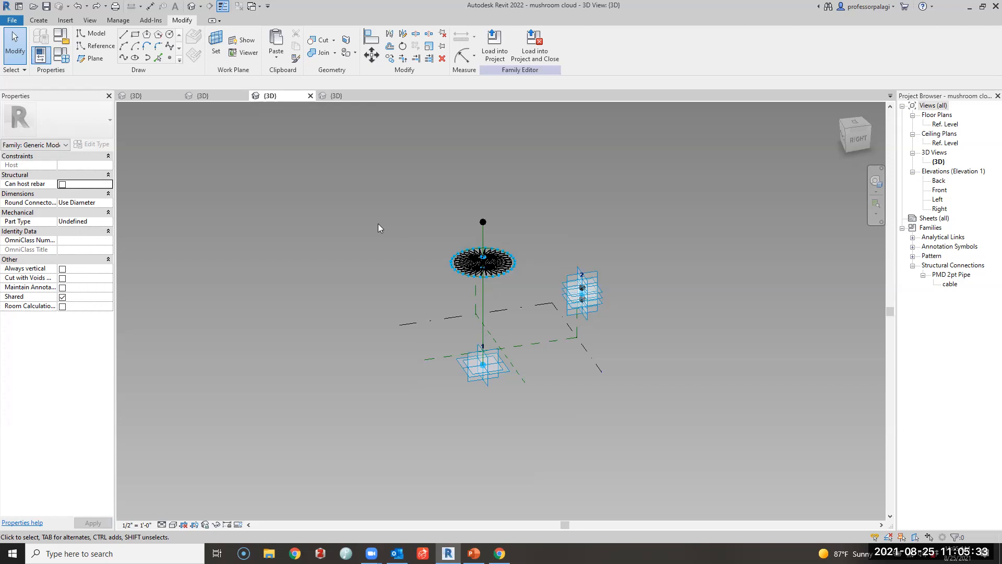
click(496, 380)
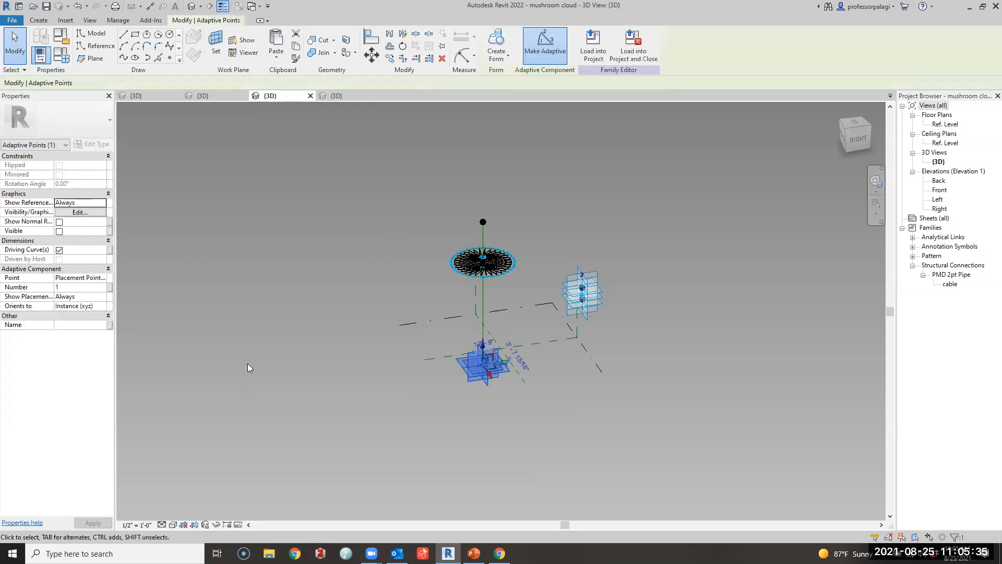
click(103, 308)
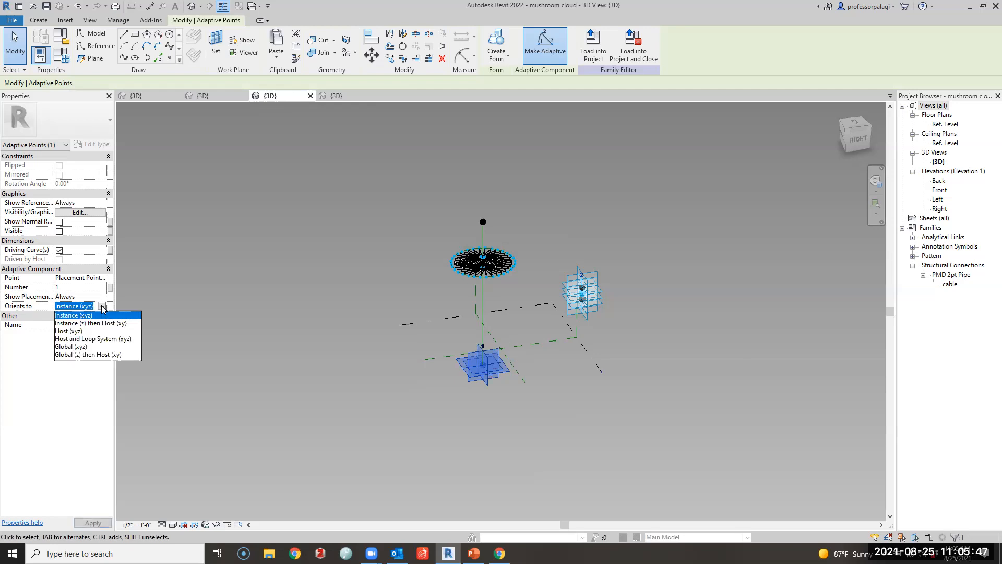
click(72, 347)
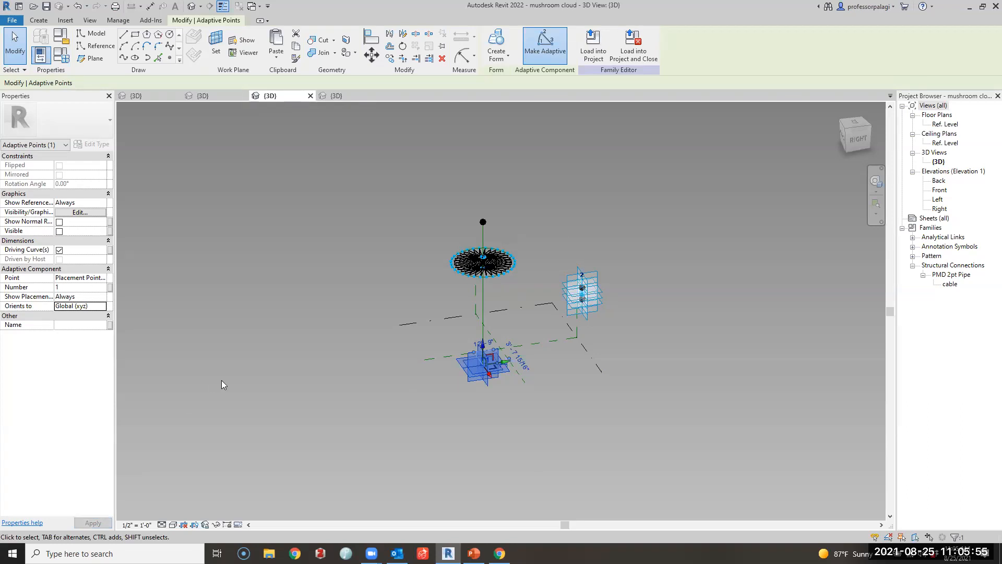
Set the orientation of adaptive point 2 to Global (xyz) and apply the change
scroll(579, 300, up, 1)
scroll(581, 297, up, 3)
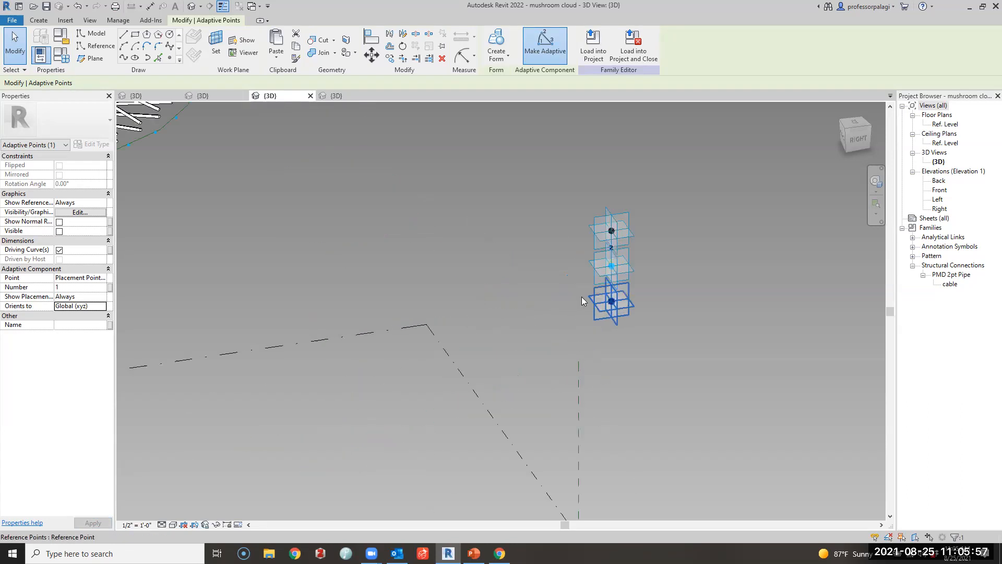
click(613, 269)
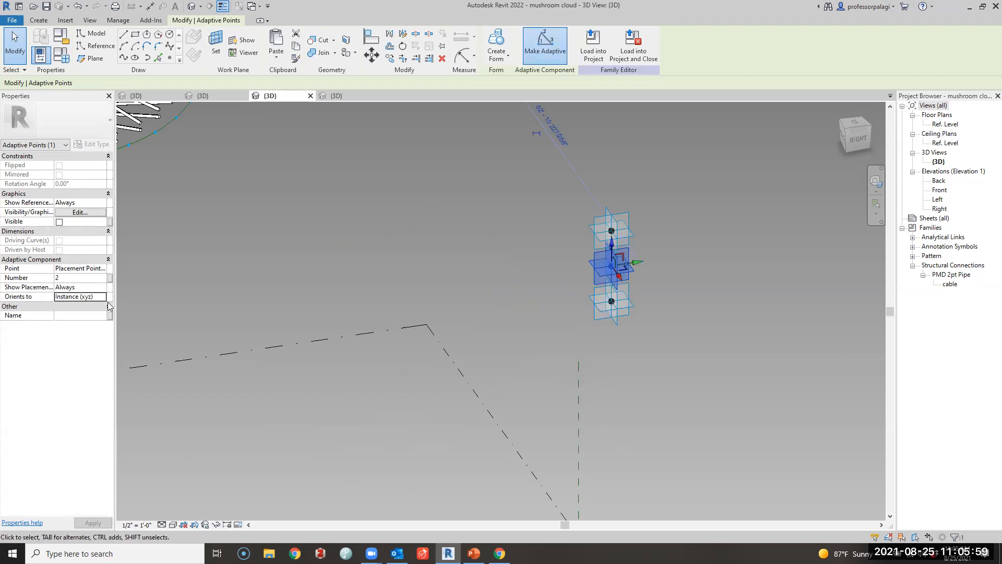
click(105, 297)
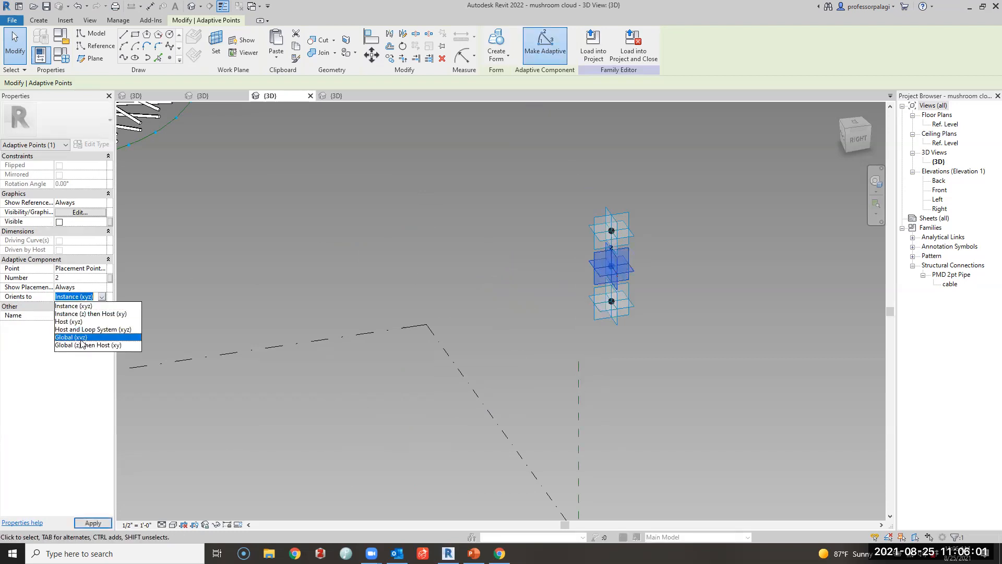
click(83, 337)
click(92, 523)
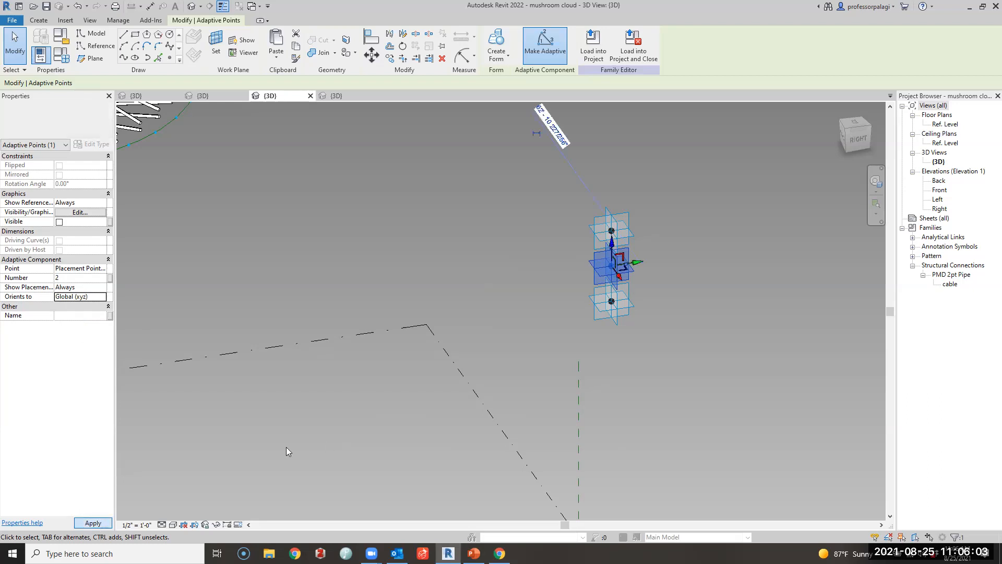
click(392, 398)
Reload the edited mushroom cloud family into Family4 only, replacing its existing version
scroll(393, 401, down, 5)
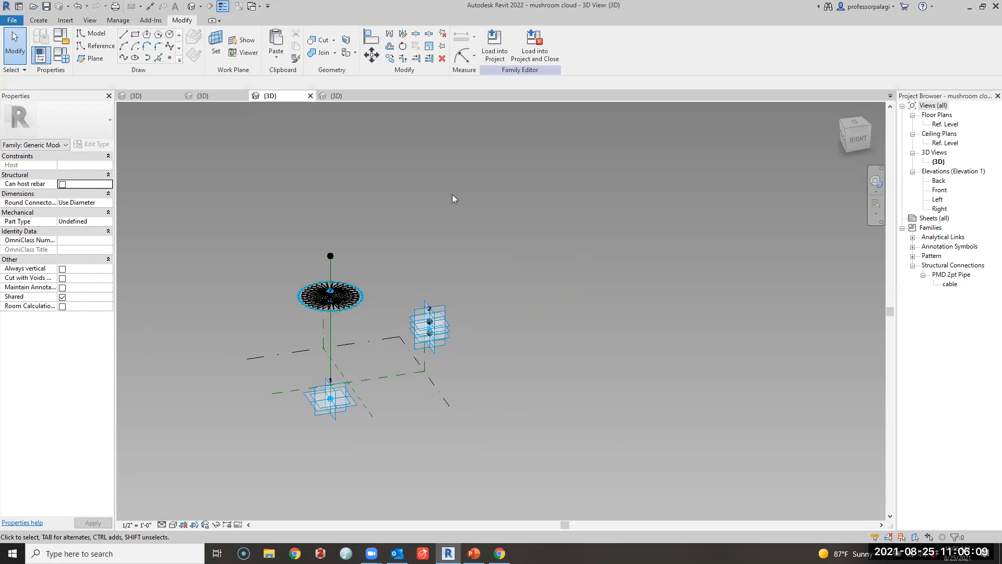
click(341, 255)
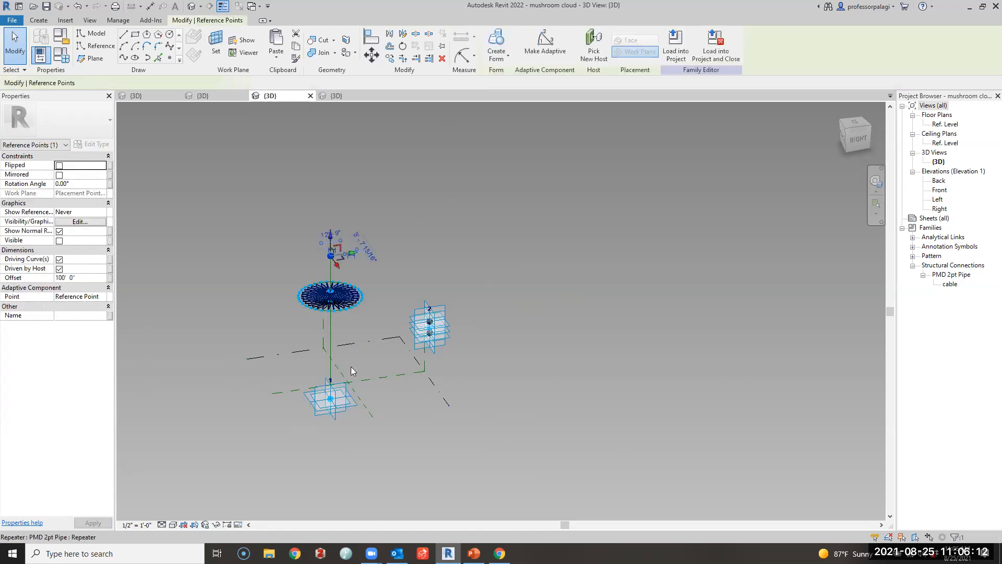
click(458, 177)
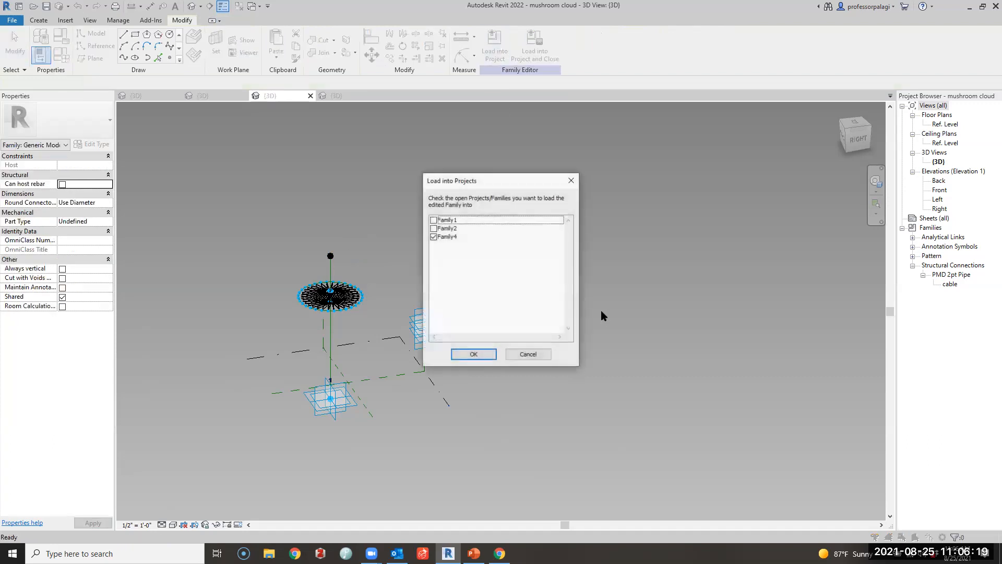
click(468, 352)
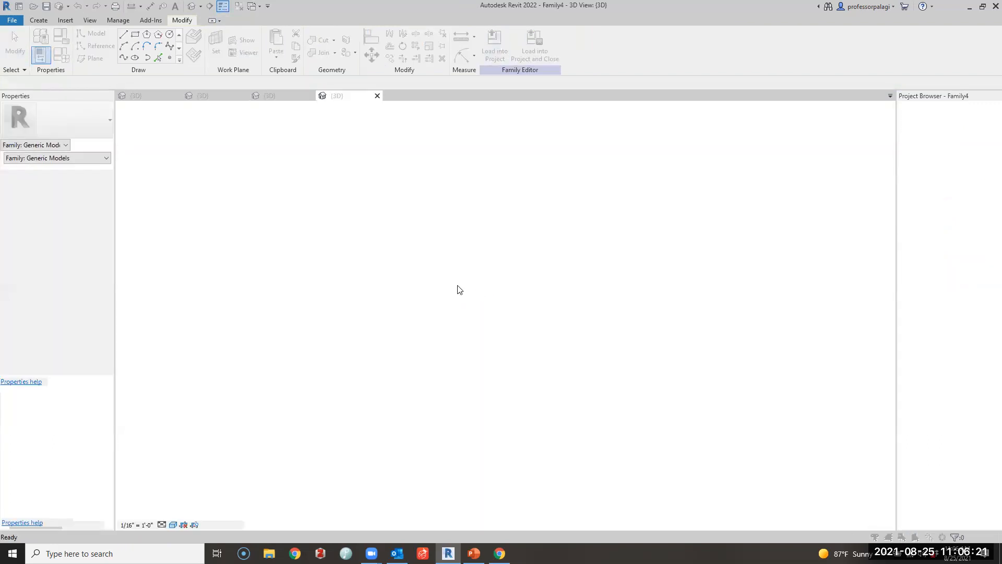
click(462, 272)
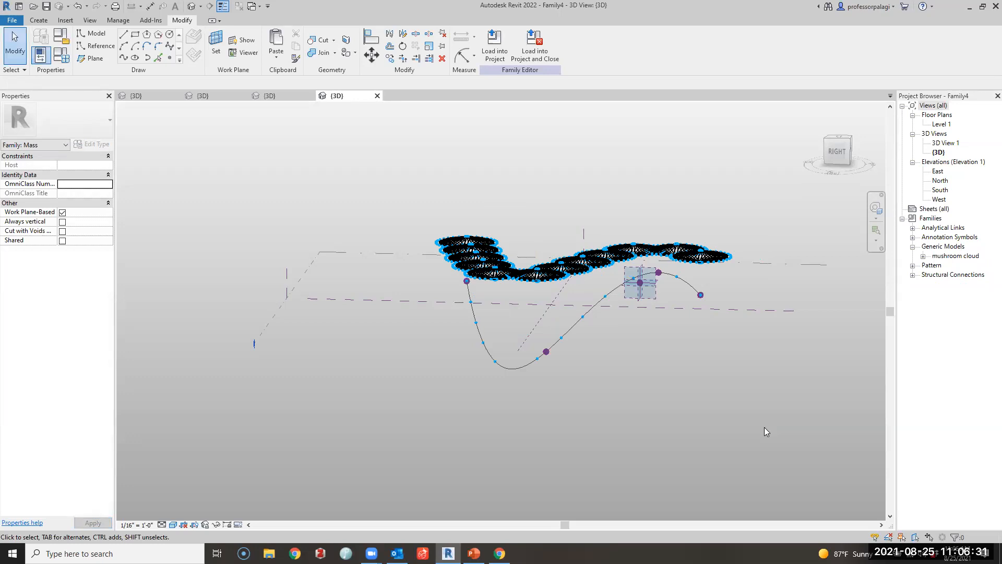
Delete the divided spline and its repeated wheels from the mass, keeping the standalone reference point
shift+middle_drag(599, 330, 694, 324)
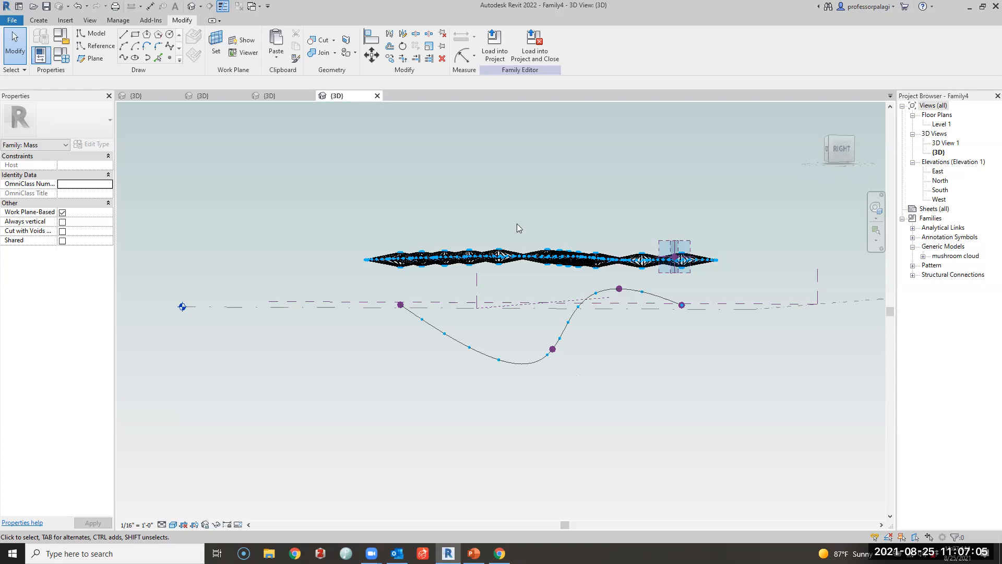
shift+middle_drag(496, 198, 540, 394)
drag(583, 358, 537, 308)
key(Delete)
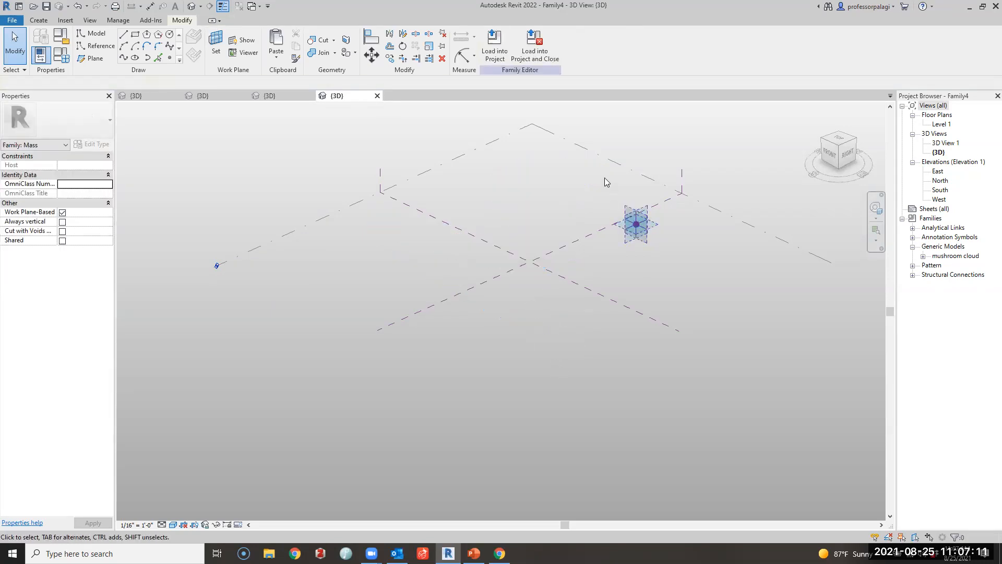
Draw two separate three-point reference splines on Level 1
click(122, 47)
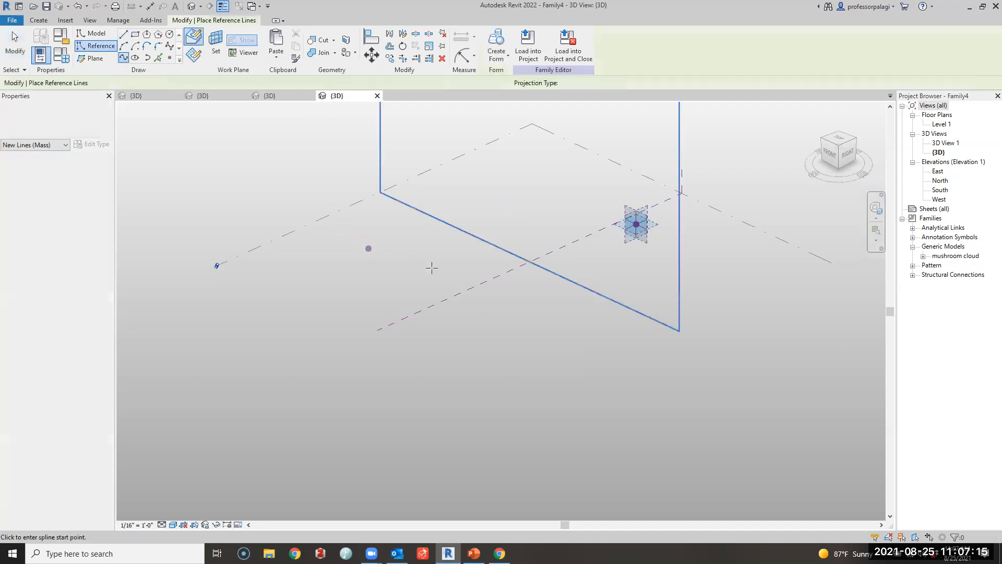
click(332, 216)
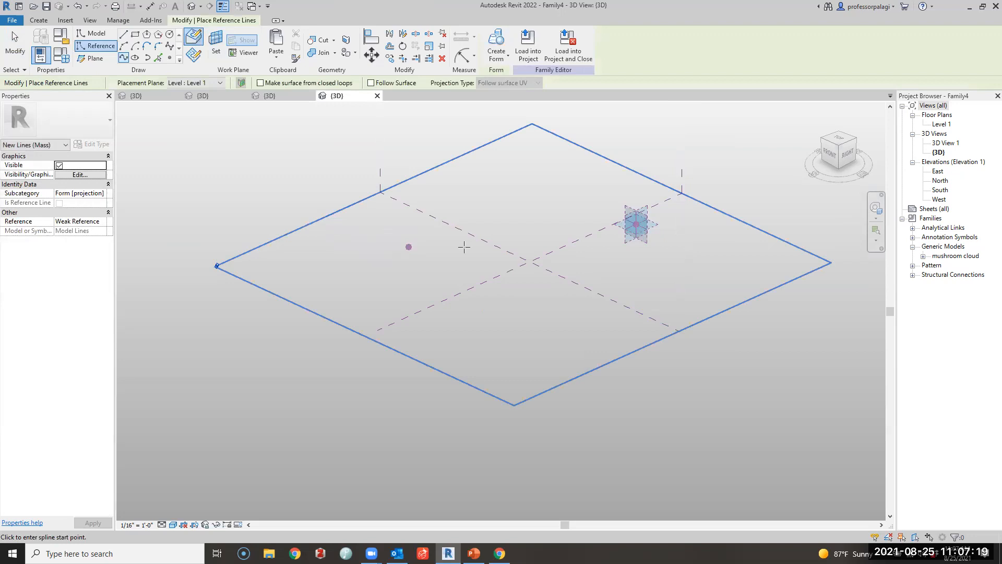
click(491, 251)
click(529, 207)
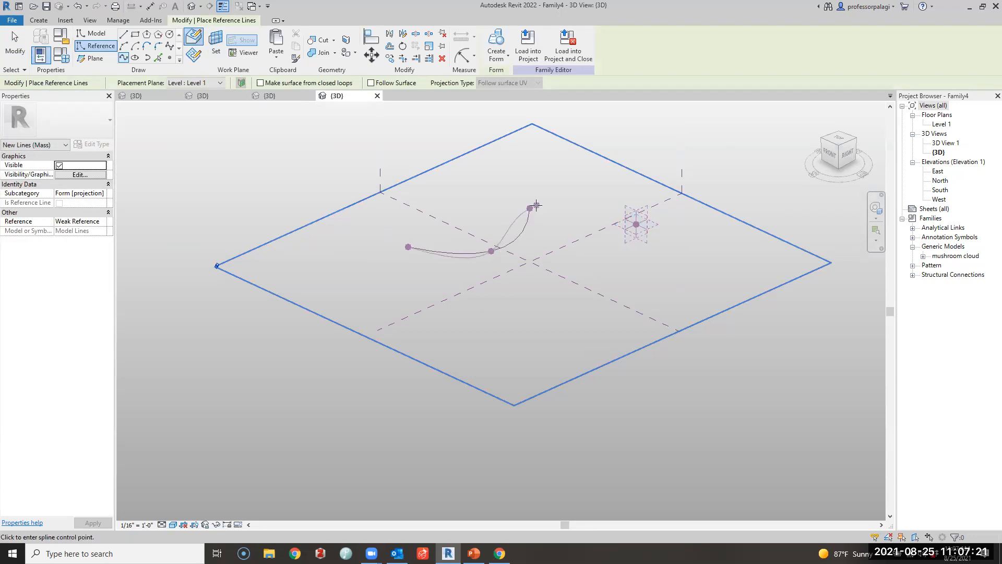
key(Escape)
click(499, 312)
click(545, 253)
click(595, 252)
key(Escape)
key(Escape)
Raise the second spline's middle point and the first spline's last point above Level 1
drag(550, 244, 550, 214)
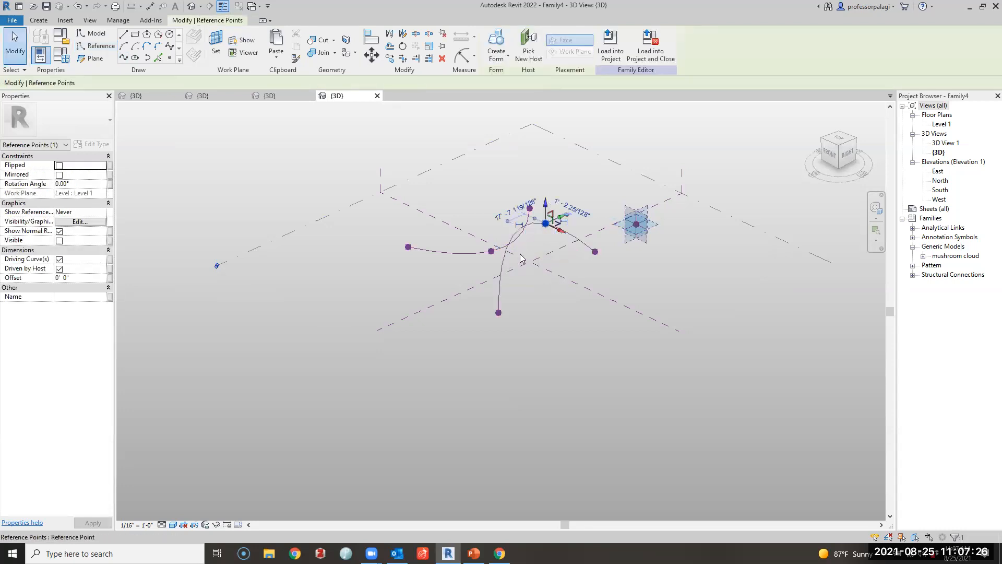
click(519, 190)
drag(502, 168, 541, 233)
drag(529, 190, 529, 167)
click(470, 223)
Create a surface form from the two reference splines and divide it into a 12 by 12 UV grid
scroll(468, 223, up, 1)
shift+middle_drag(472, 235, 593, 208)
click(481, 268)
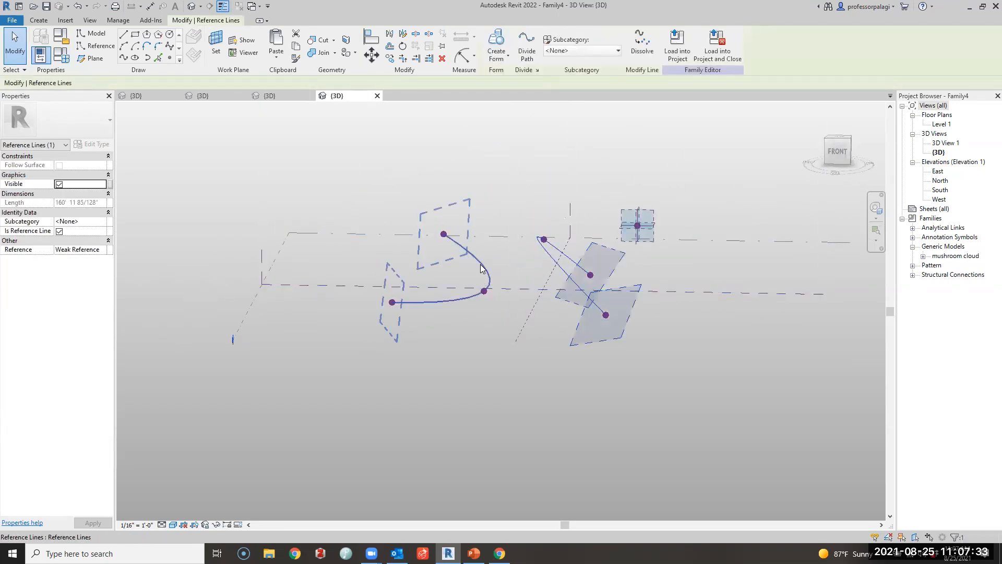
click(499, 37)
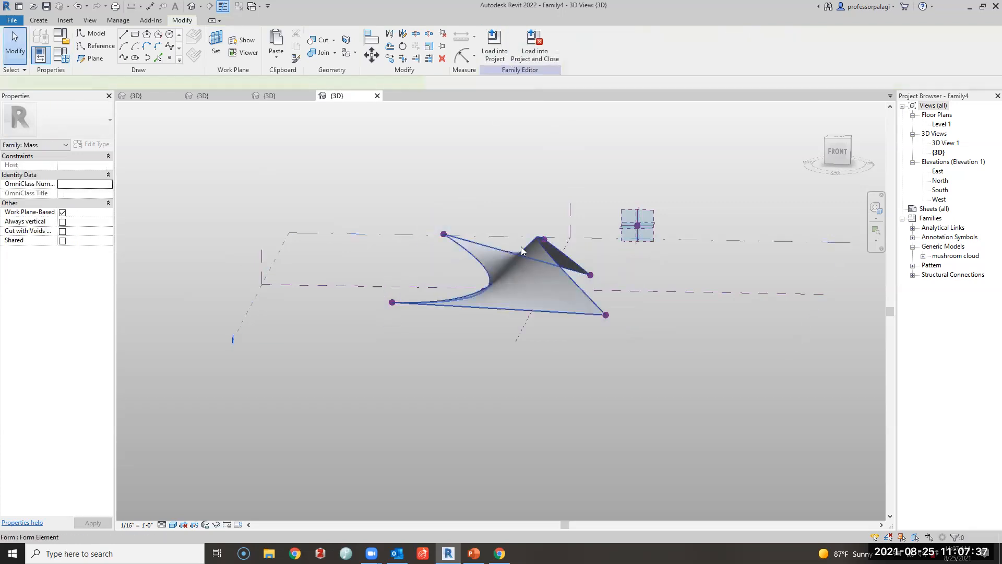
click(521, 247)
click(546, 46)
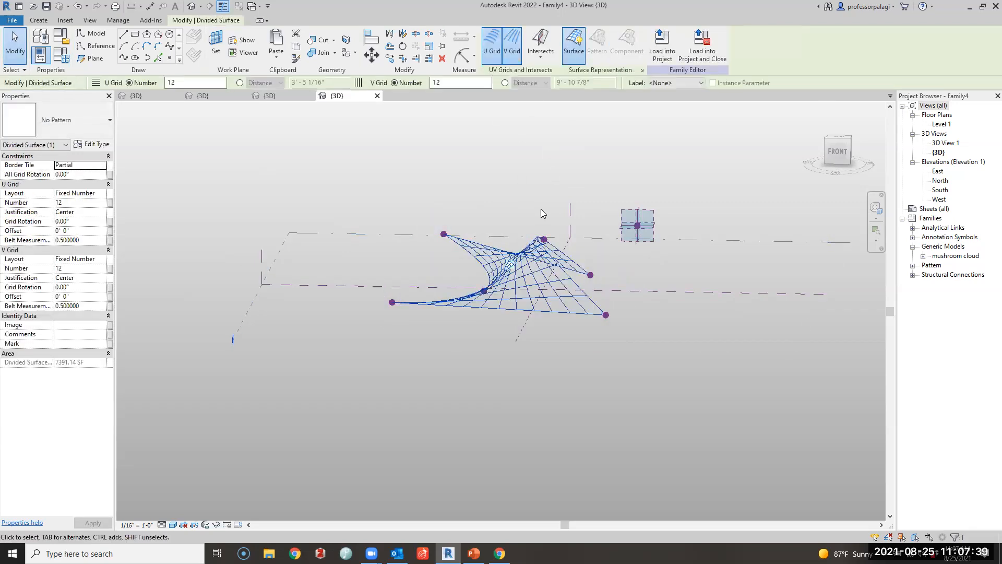
Change the divided surface's grid to 6 U divisions and 8 V divisions
scroll(541, 209, up, 3)
shift+middle_drag(529, 180, 622, 281)
drag(464, 86, 379, 85)
text(8)
drag(204, 85, 87, 91)
text(6)
key(Return)
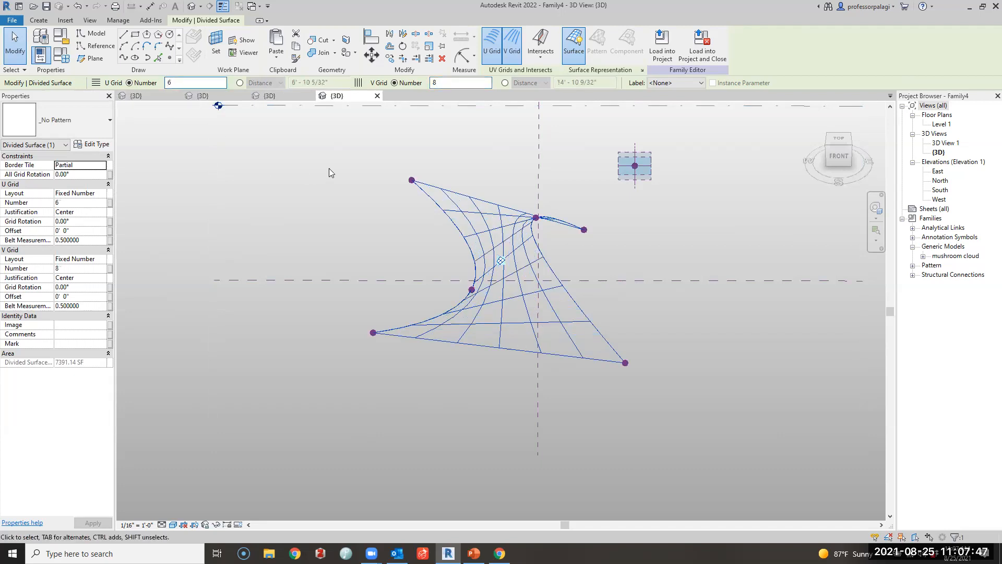
Turn on node display in the divided surface's surface representation
click(356, 235)
click(495, 212)
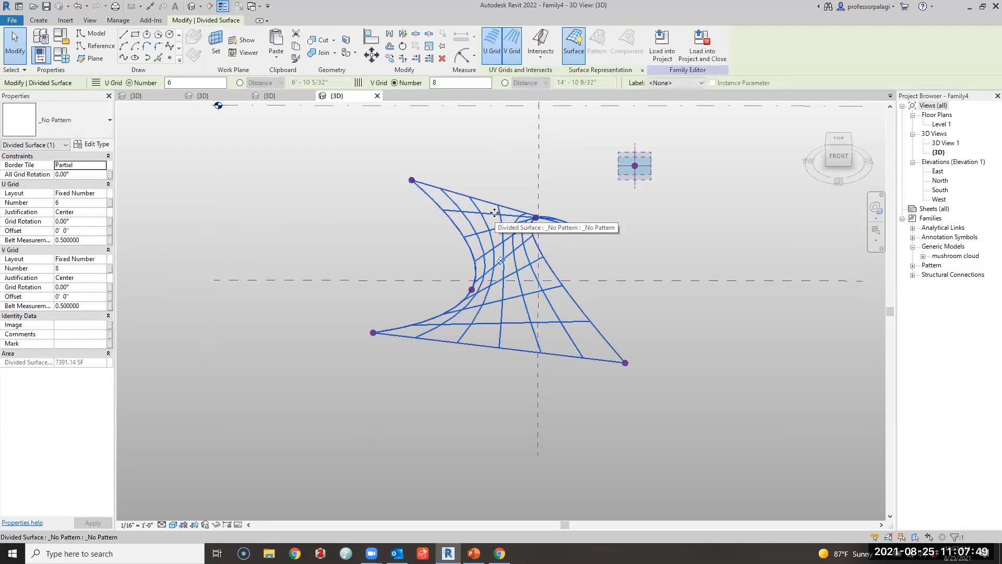
click(642, 71)
click(436, 278)
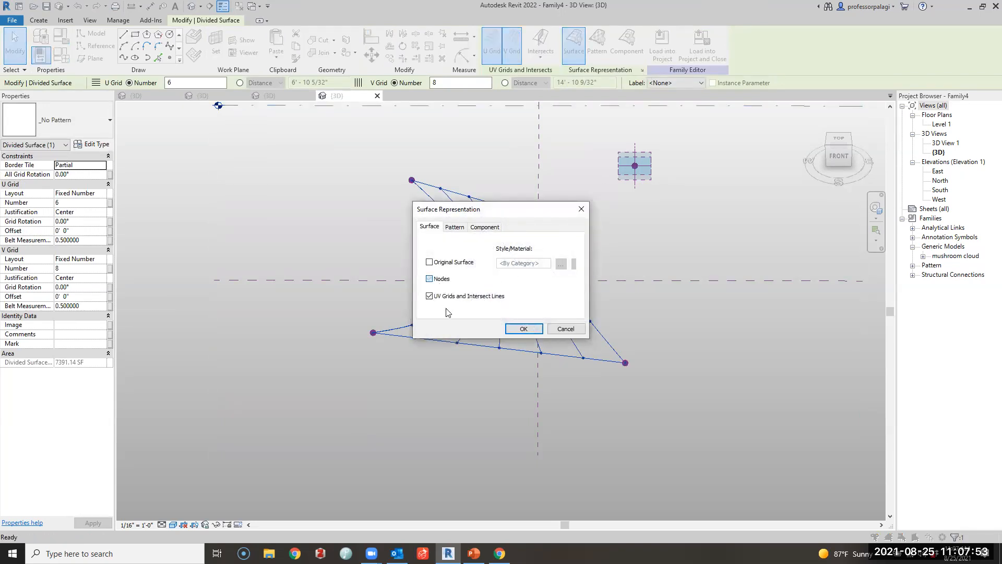
click(524, 328)
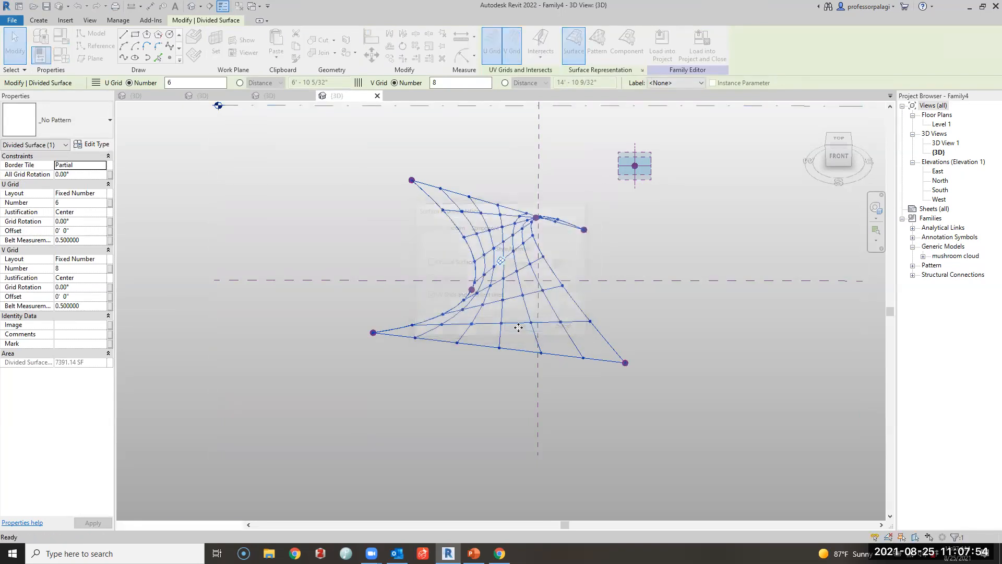
click(645, 244)
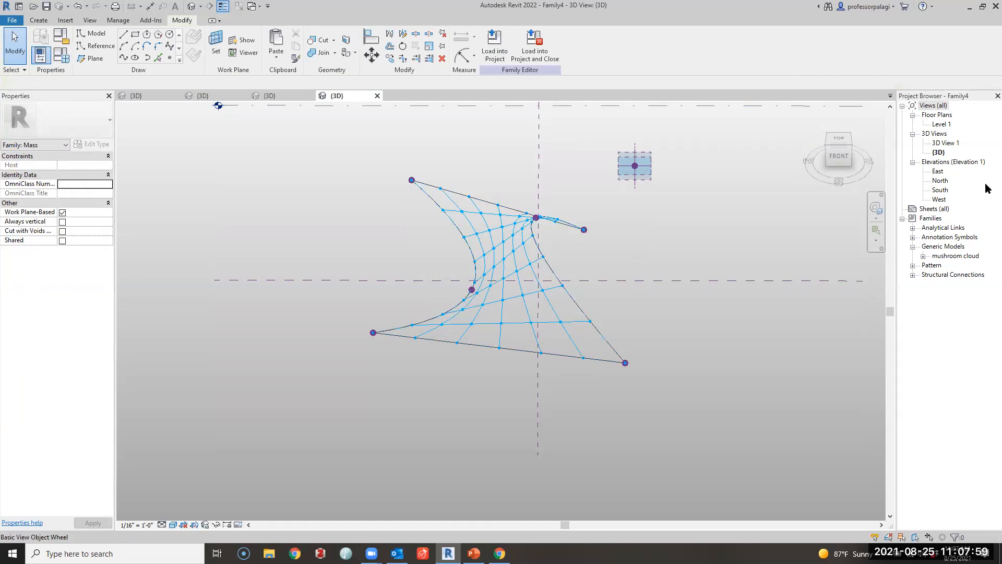
Place one mushroom cloud component from a node on the divided surface to the standalone reference point
click(923, 256)
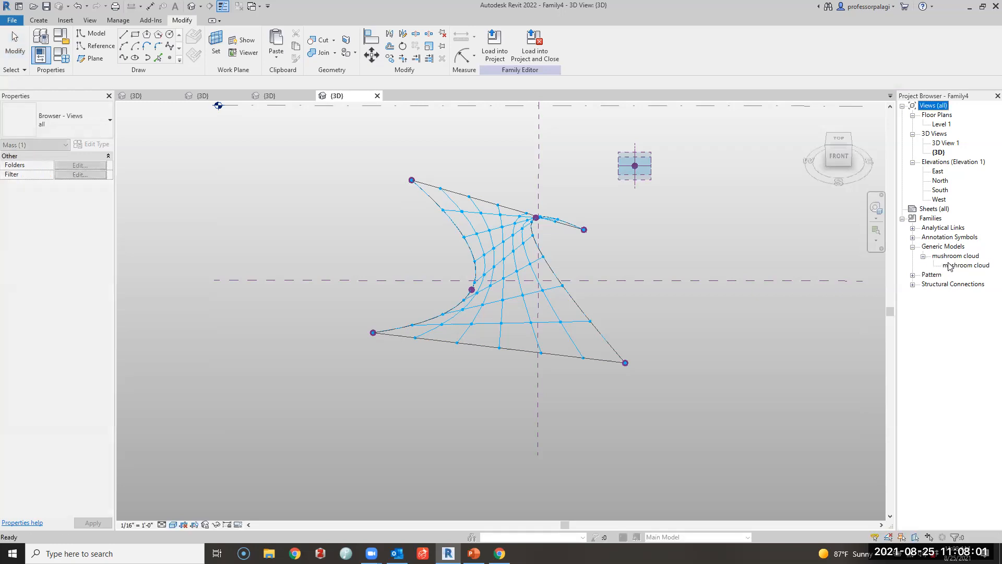
drag(949, 266, 556, 316)
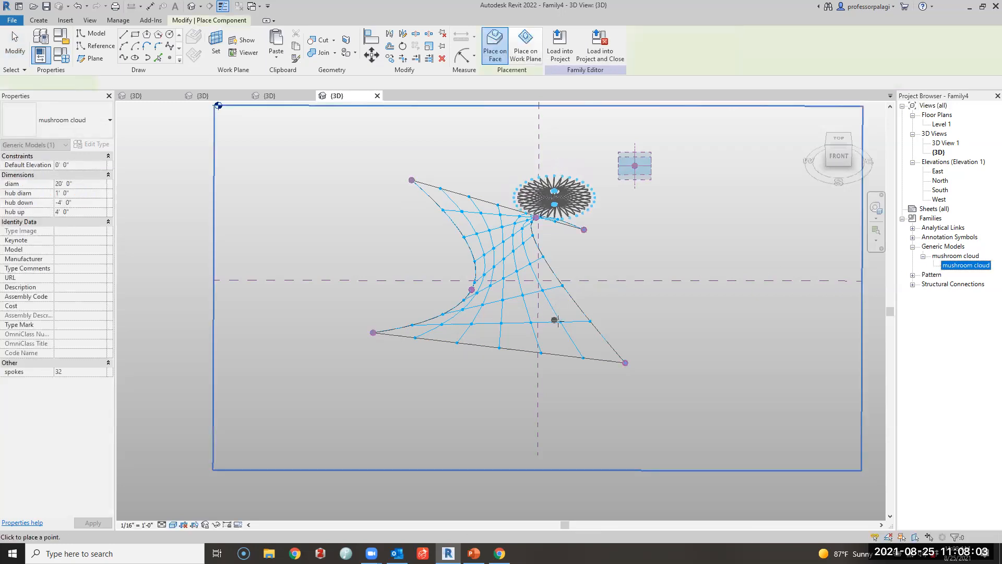
click(633, 165)
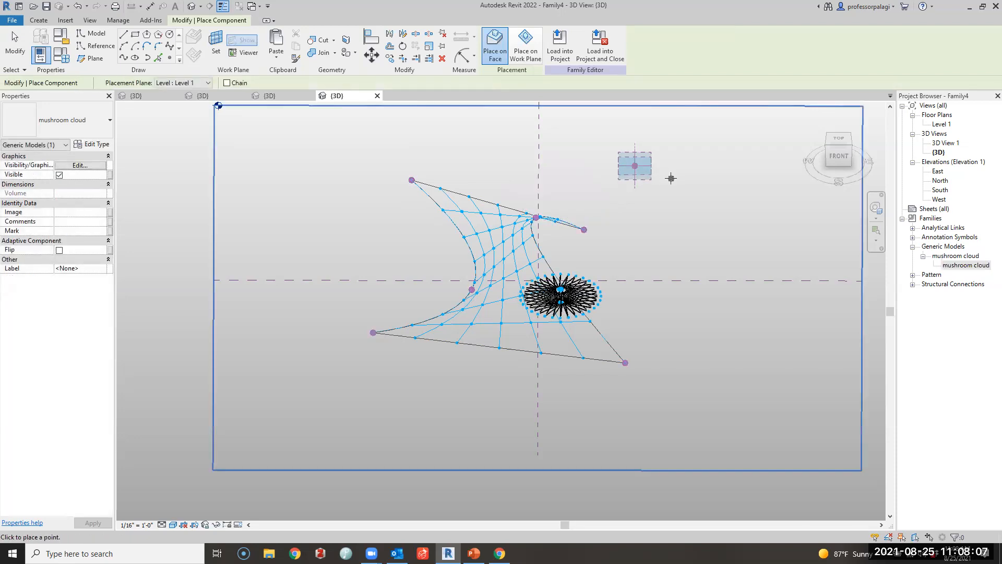
key(Escape)
Raise the standalone reference point higher above the divided surface
shift+middle_drag(650, 191, 475, 163)
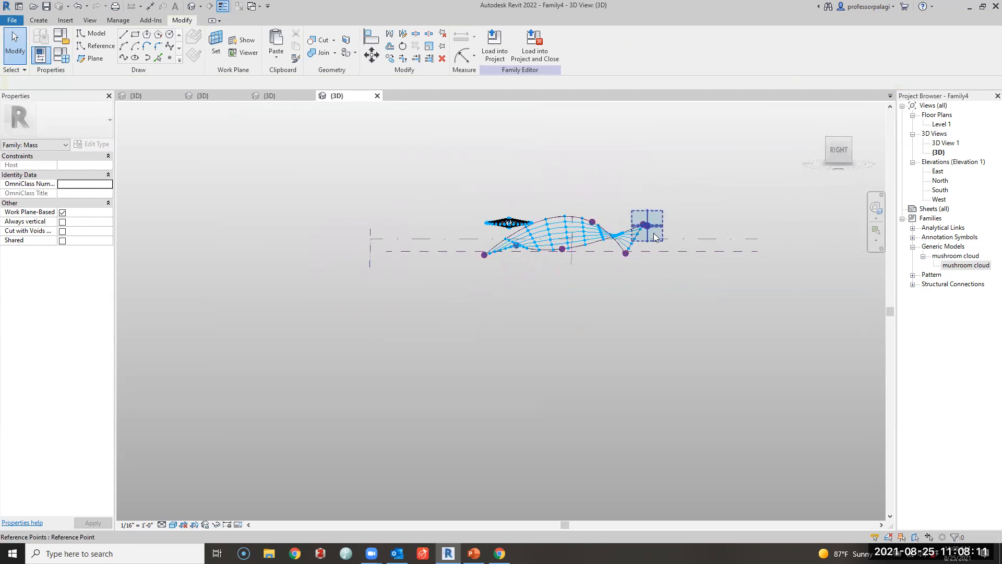
click(655, 216)
drag(649, 206, 649, 192)
click(691, 312)
Repeat the placed mushroom cloud wheel across all nodes of the divided surface
scroll(522, 166, up, 3)
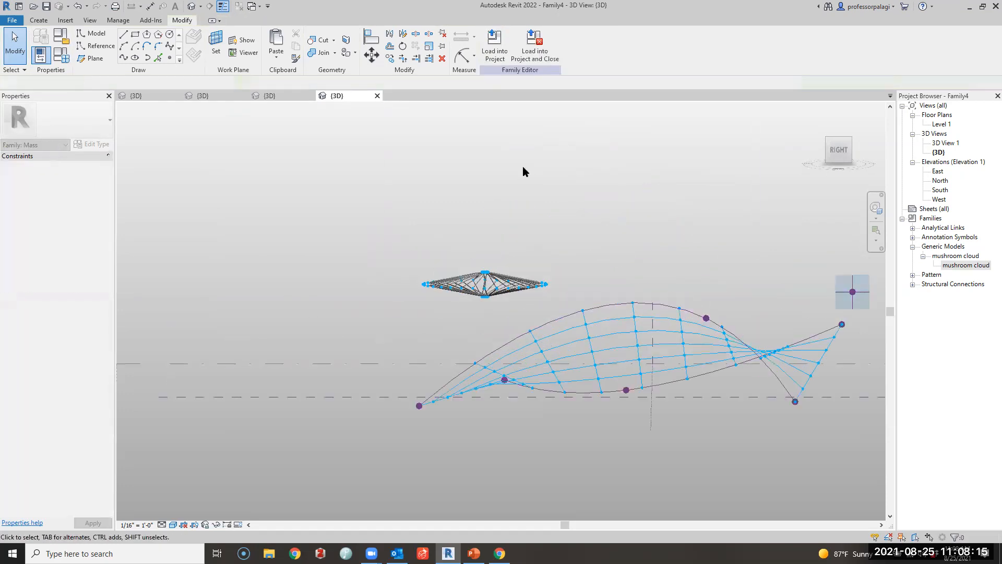
click(492, 277)
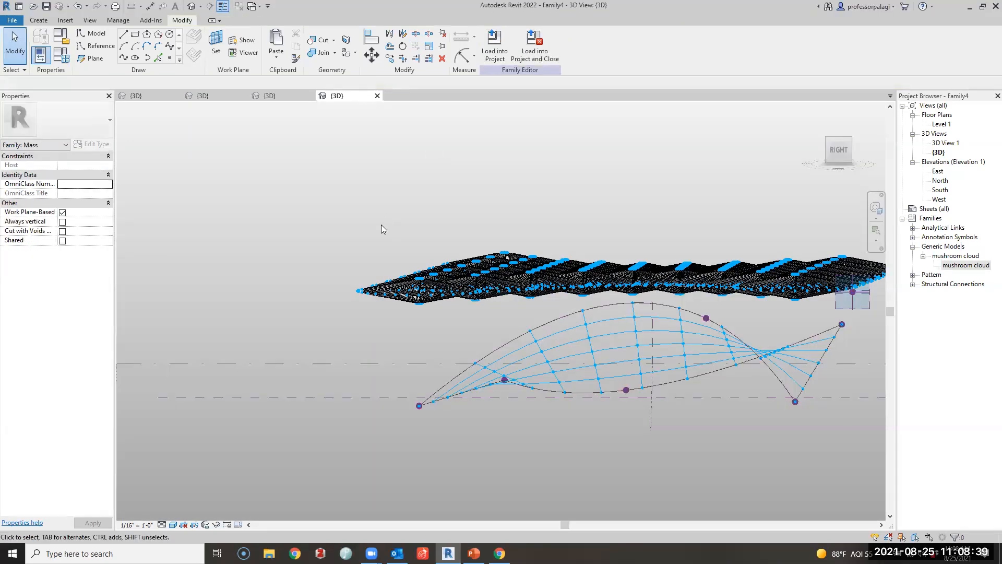
shift+middle_drag(357, 328, 608, 274)
click(597, 282)
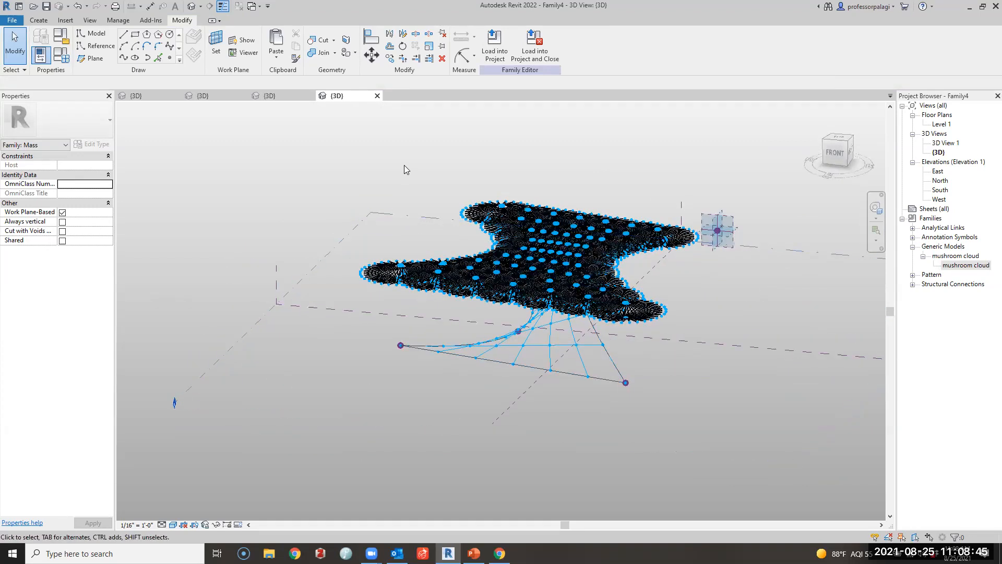
Place a second reference point beside the wheel array, on the side opposite the first standalone point
click(336, 155)
click(169, 57)
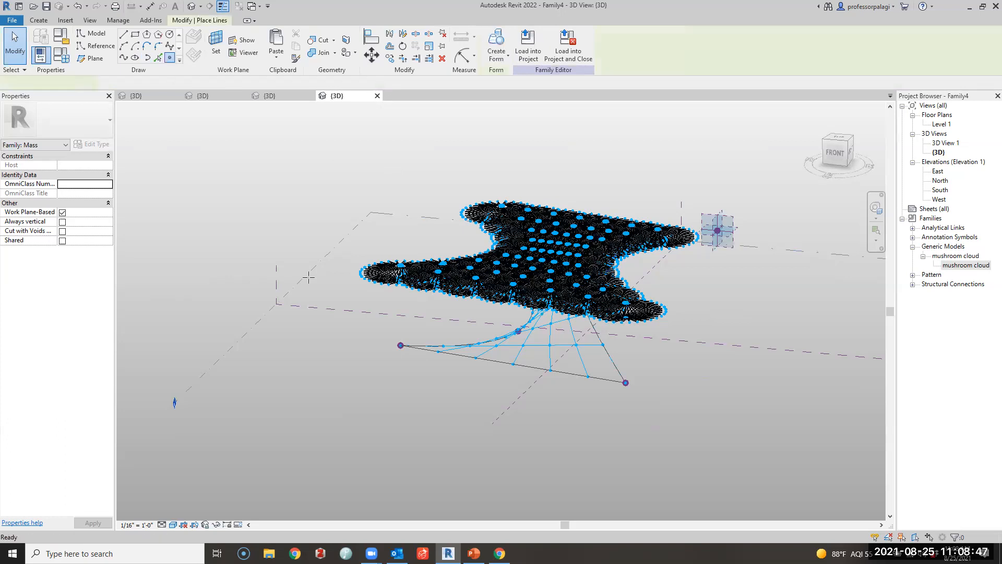
click(309, 280)
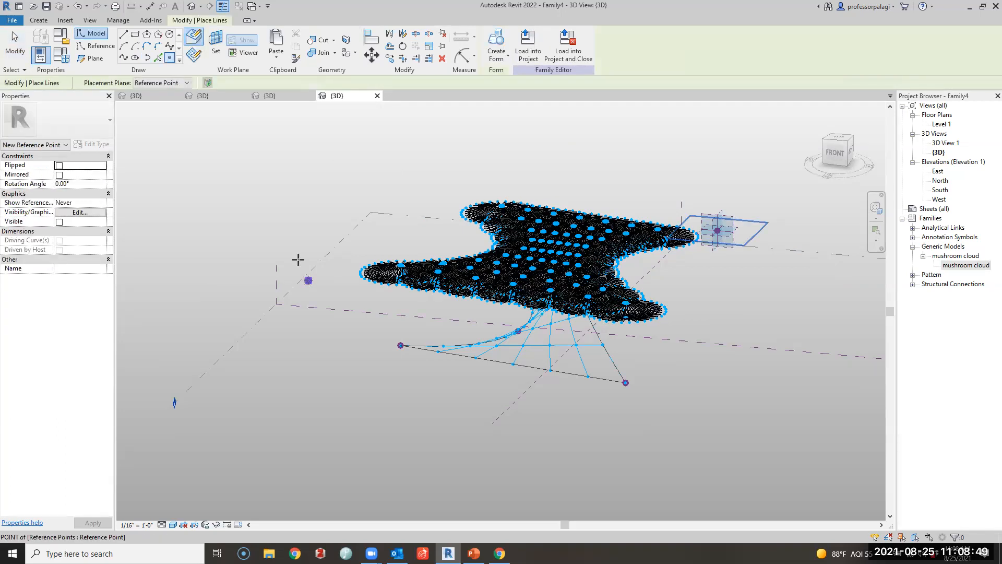
key(Escape)
Set the new point's Show Reference Planes to Always and raise it to an offset of about 22'
drag(291, 238, 346, 345)
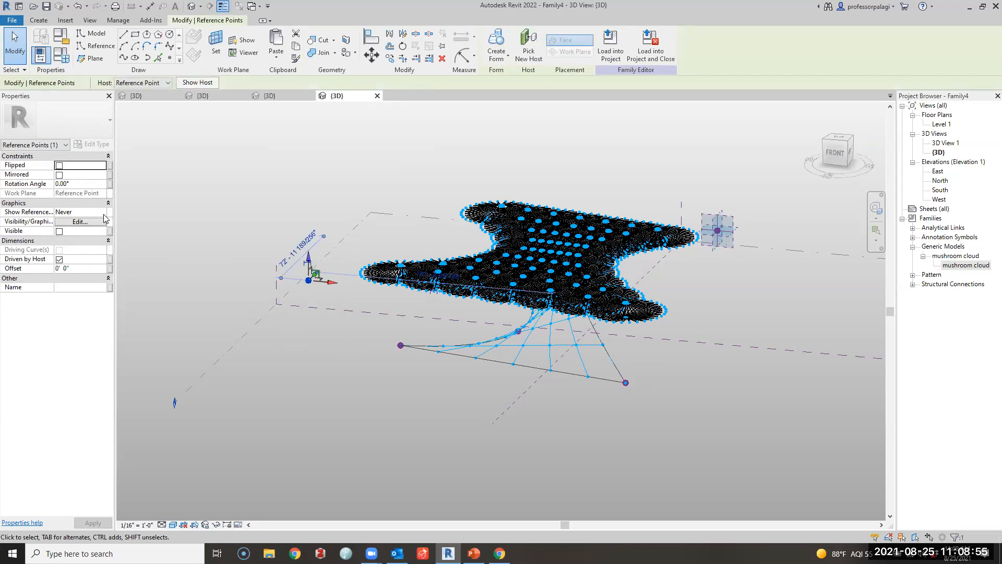
click(102, 212)
click(70, 237)
click(251, 217)
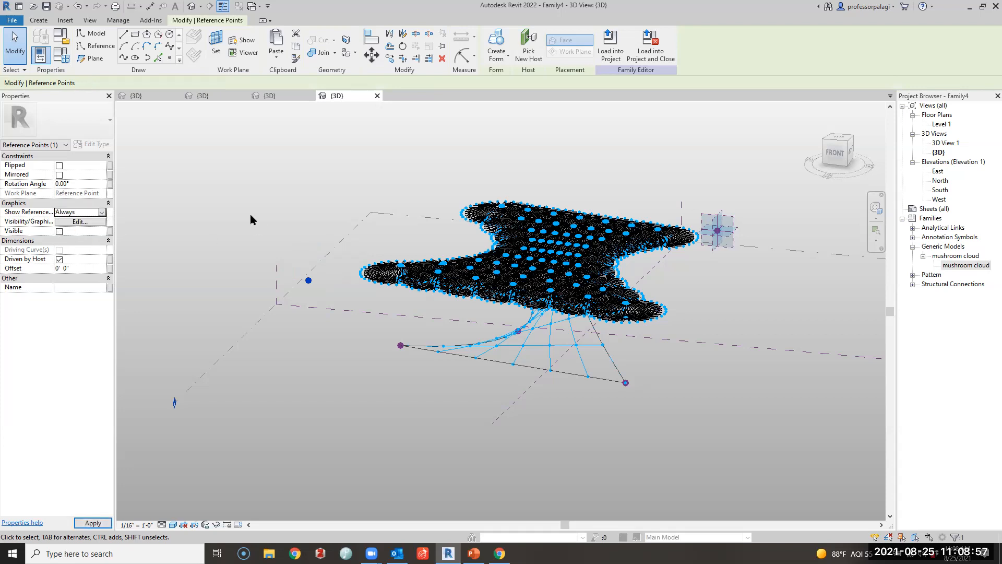
click(311, 276)
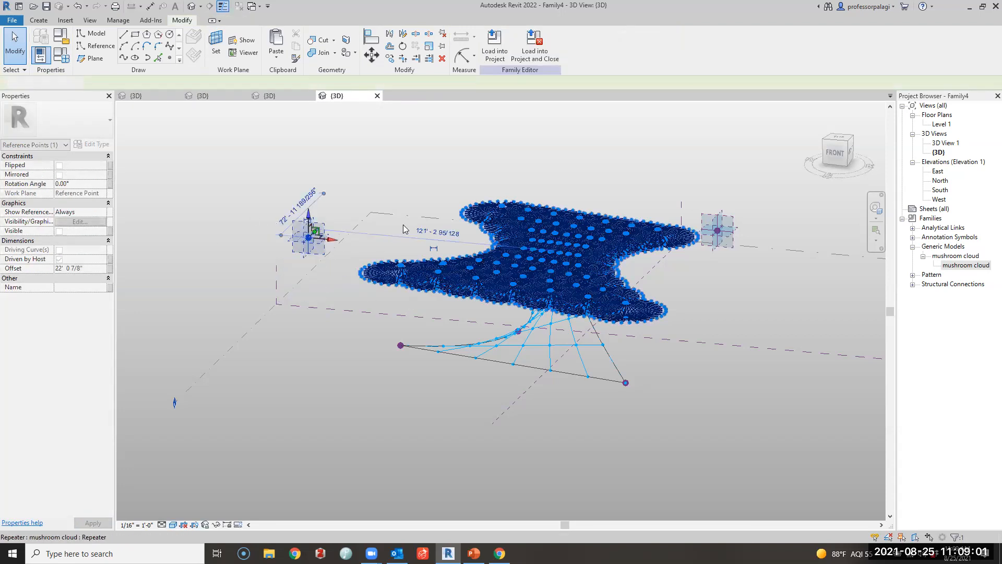
Select a single repeated wheel on the array's front edge and delete it
scroll(465, 259, up, 3)
click(463, 258)
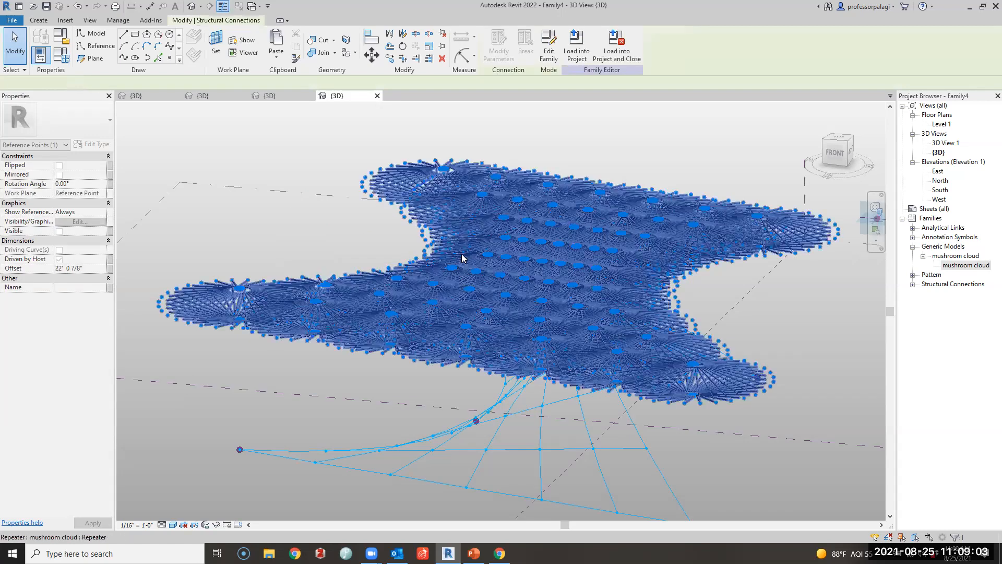
key(Tab)
click(458, 256)
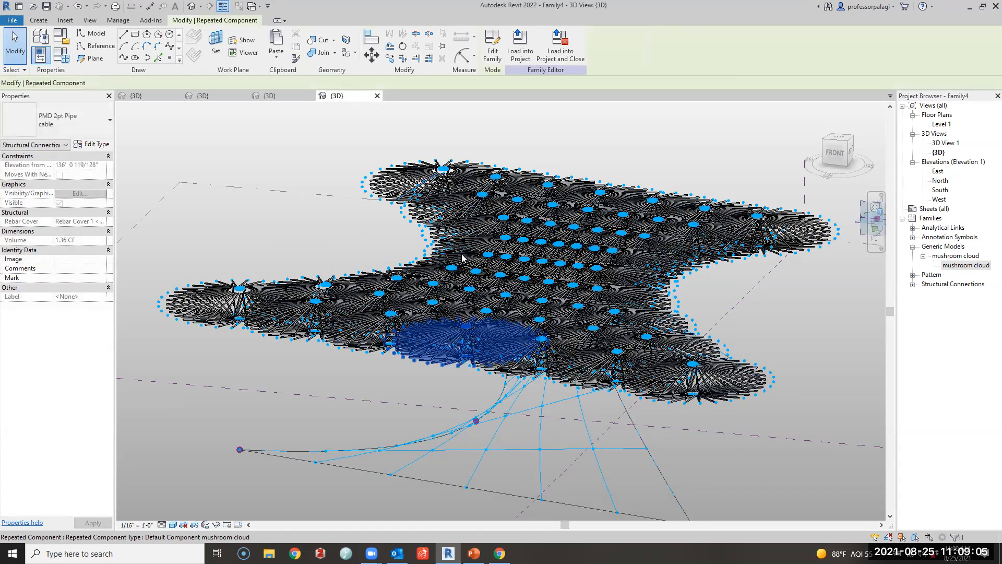
scroll(458, 257, down, 3)
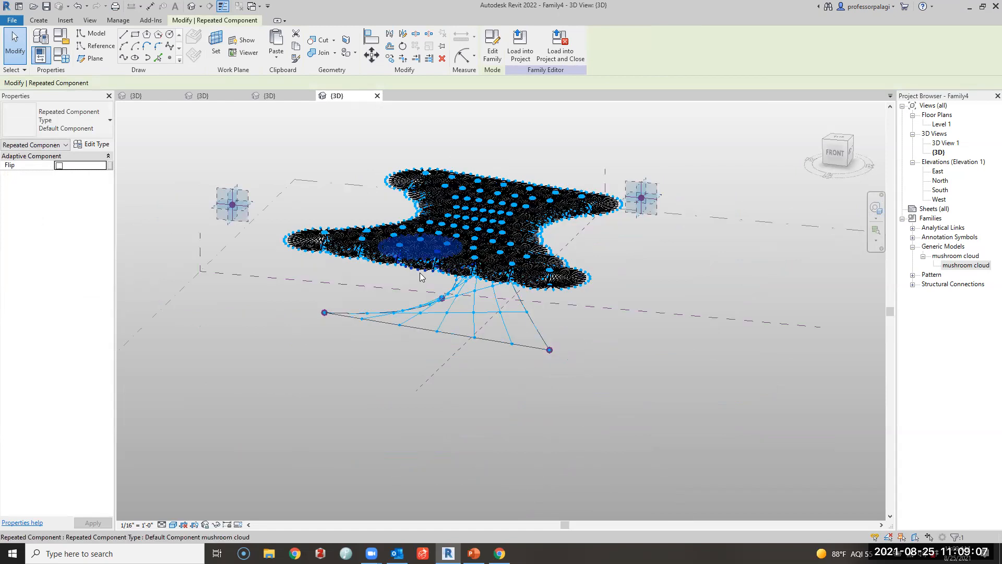
scroll(440, 248, up, 3)
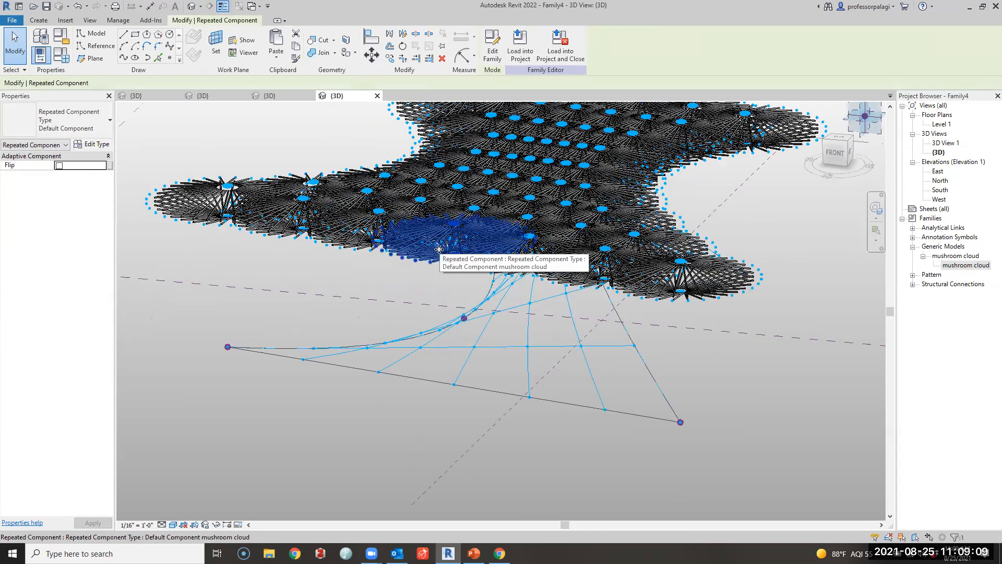
key(Escape)
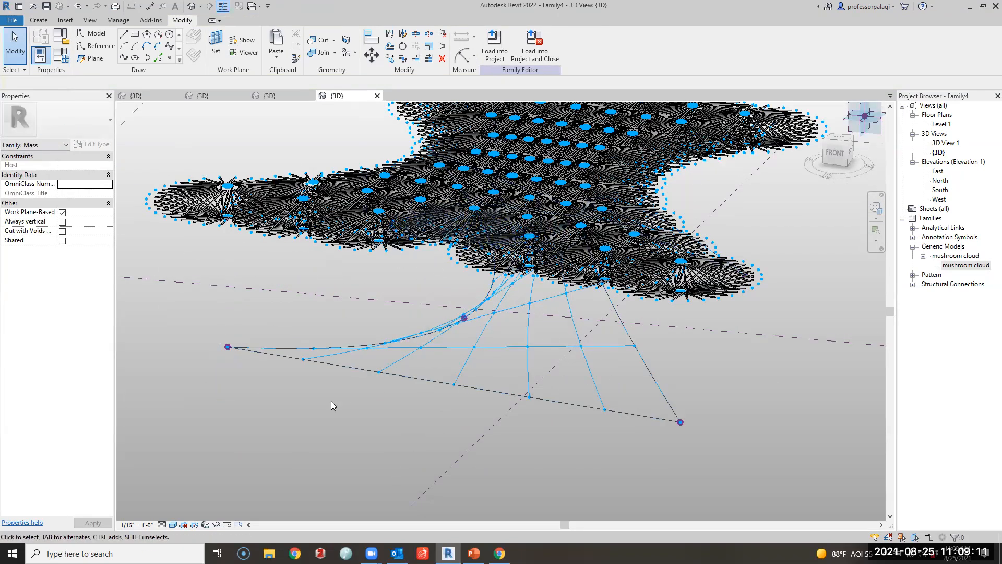
Place a mushroom cloud component from the vacated front-edge node to the second reference point
click(962, 266)
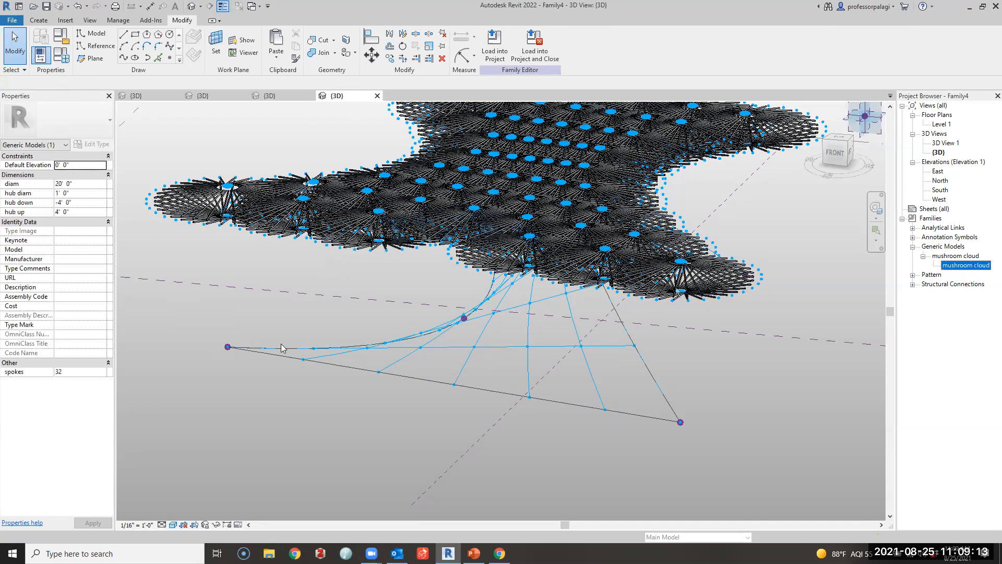
drag(453, 390, 454, 387)
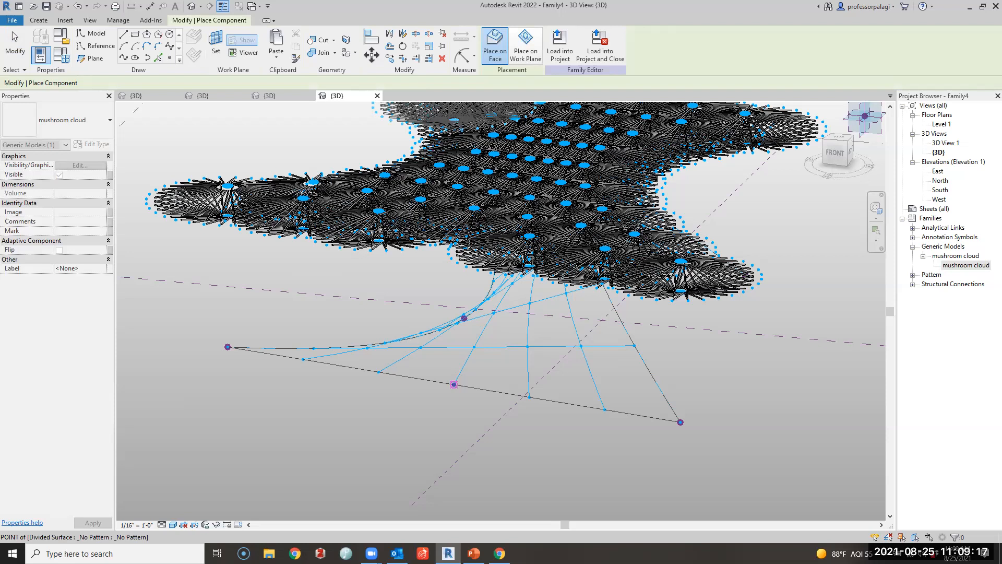
scroll(176, 197, down, 5)
click(176, 196)
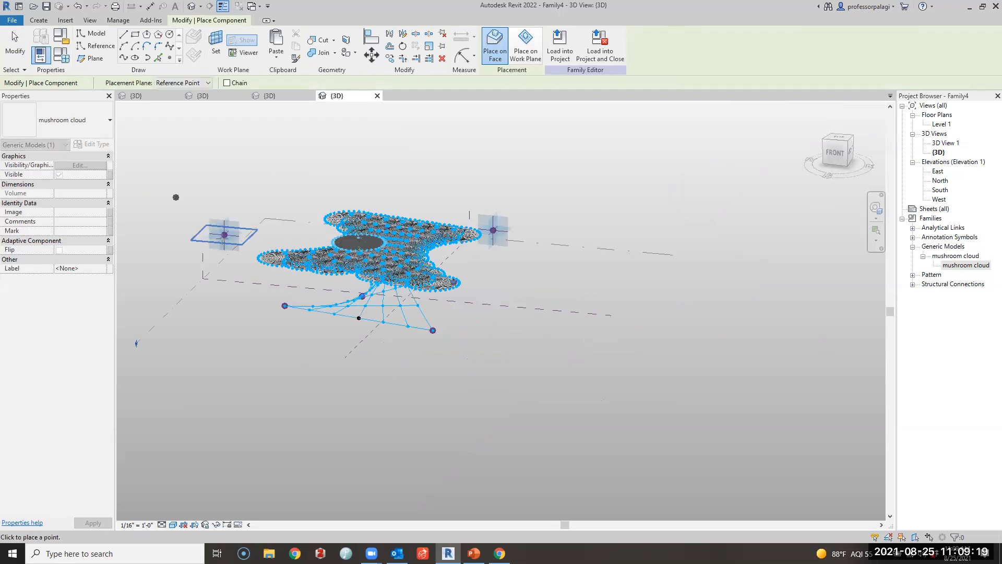
click(224, 234)
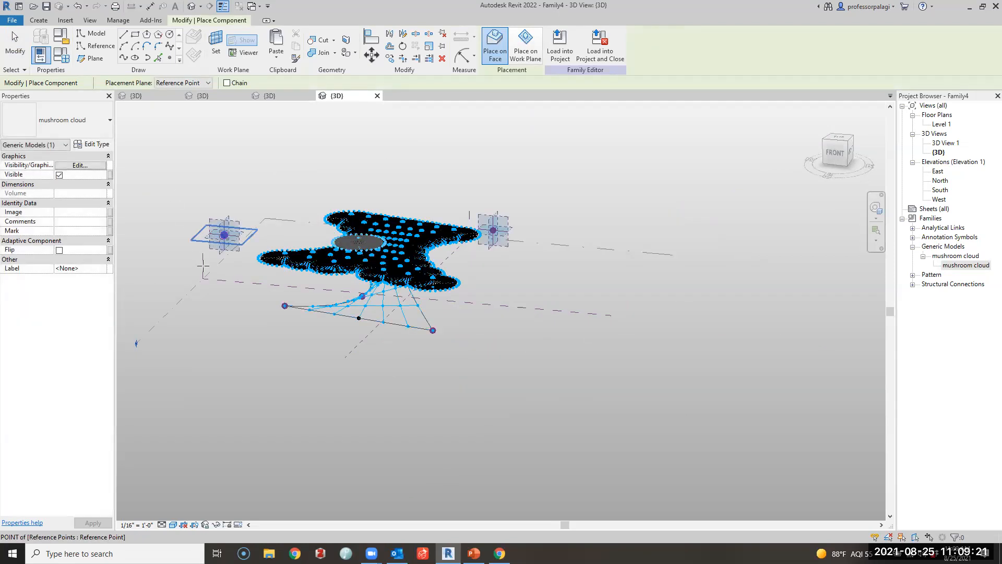
key(Escape)
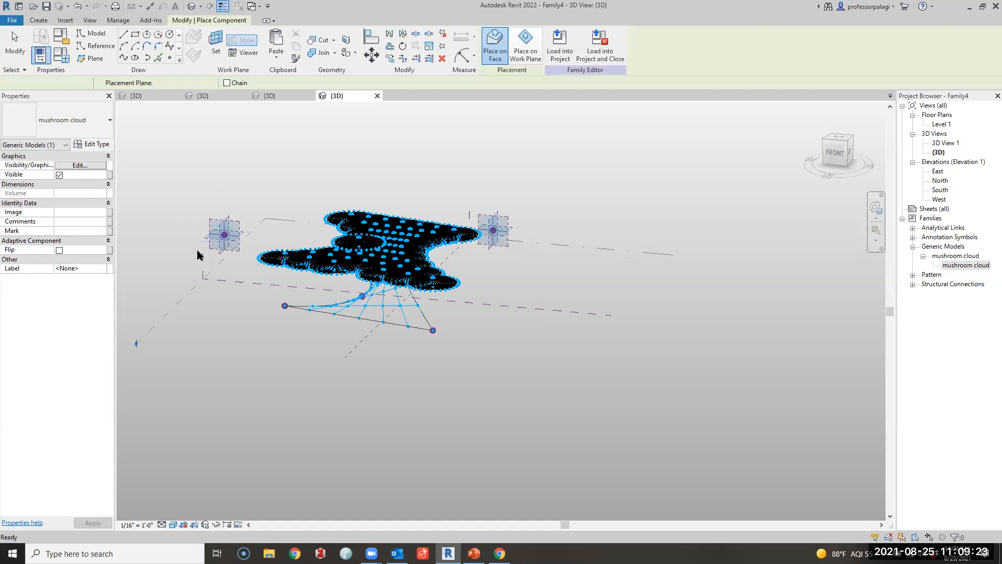
key(Escape)
Examine the repeated wheels, the separately placed wheel and the divided surface from the side and back
shift+middle_drag(276, 283, 491, 233)
mouse_move(471, 274)
shift+middle_down()
mouse_move(493, 302)
mouse_move(469, 283)
shift+middle_up()
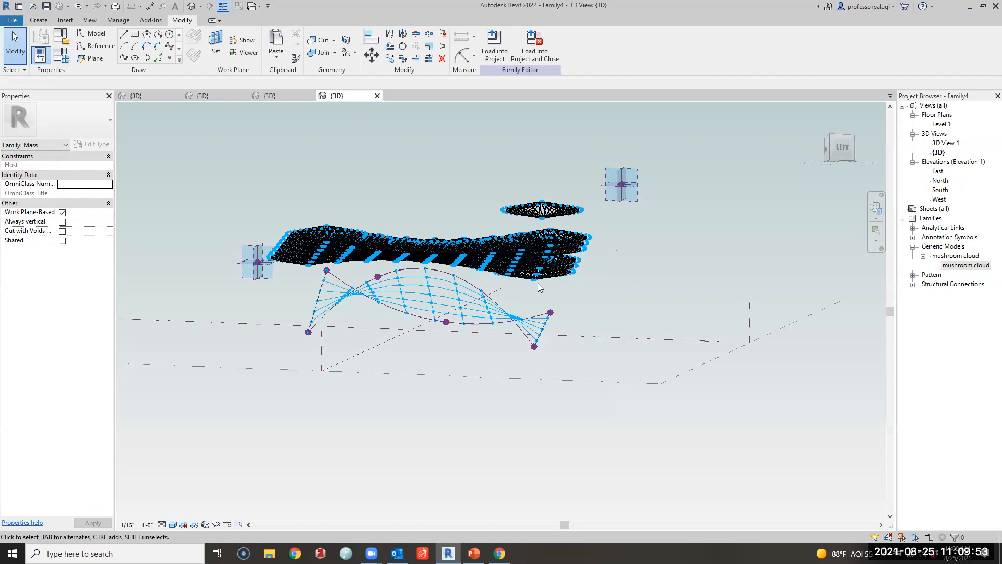
scroll(616, 274, up, 5)
scroll(529, 263, down, 5)
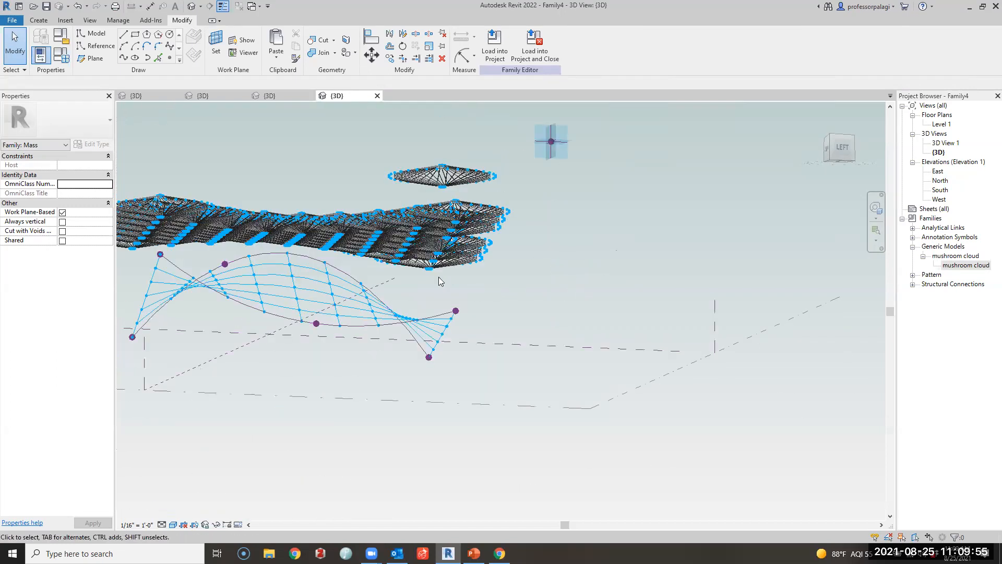
scroll(438, 277, down, 3)
shift+middle_drag(441, 318, 504, 343)
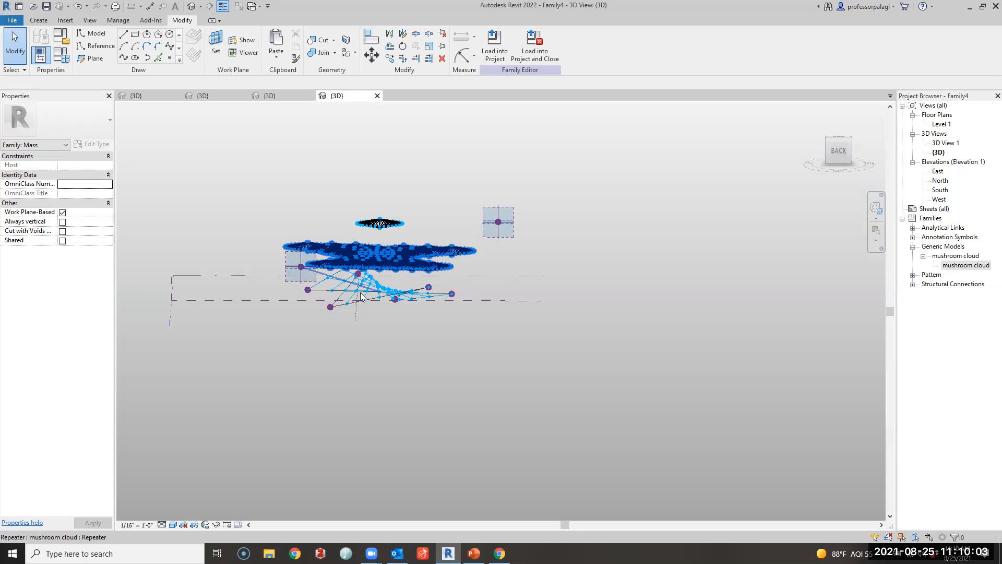
scroll(379, 312, up, 5)
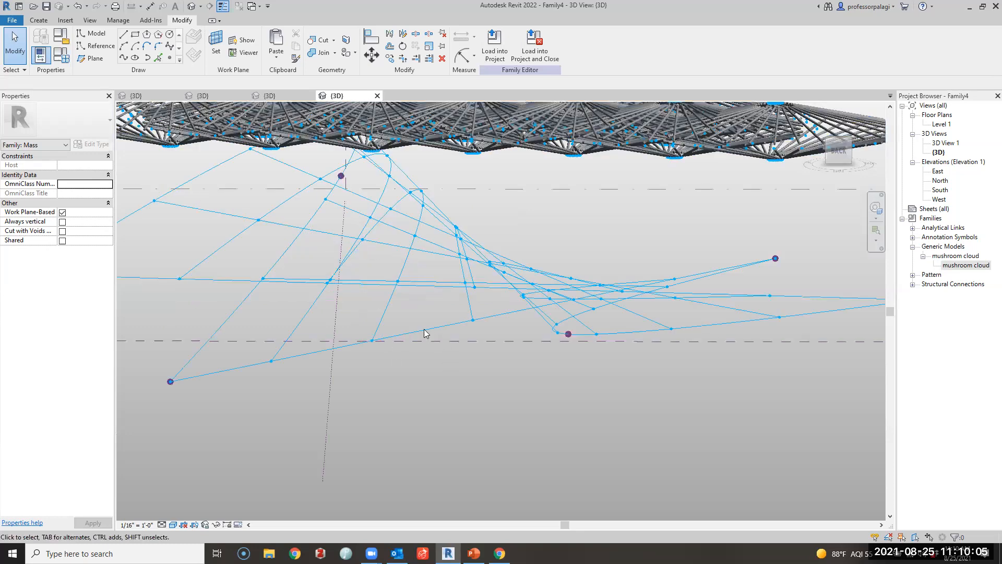
Load the PMD PB Space Frame with LEVEL floating box family from Basic Components, overwriting the shared sub-component family with its version
click(388, 311)
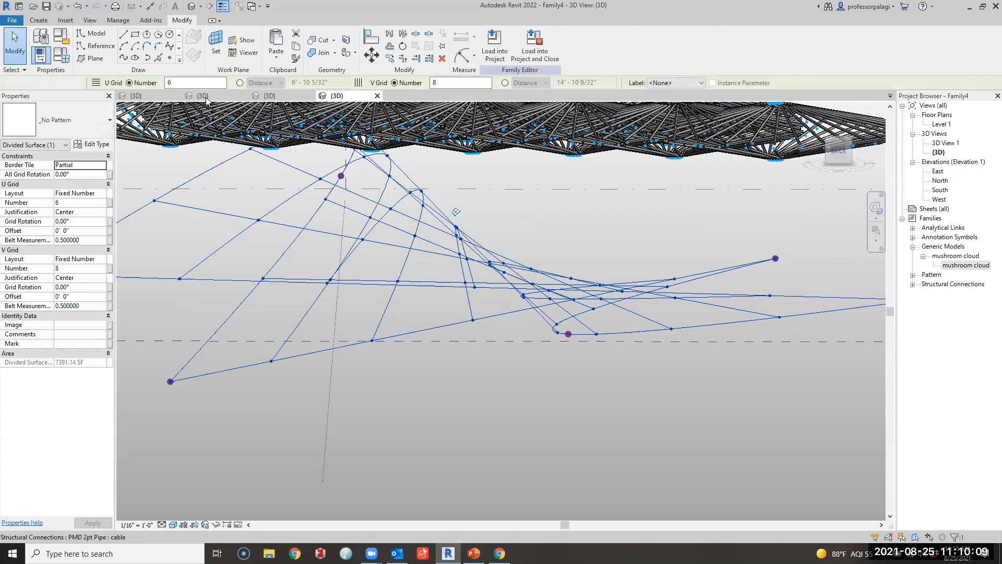
click(495, 355)
key(l)
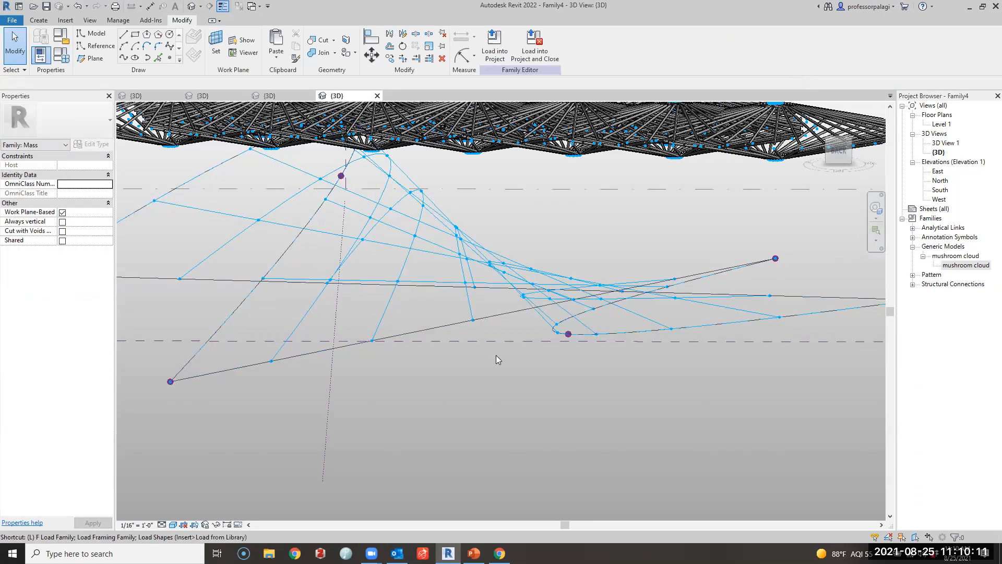
key(f)
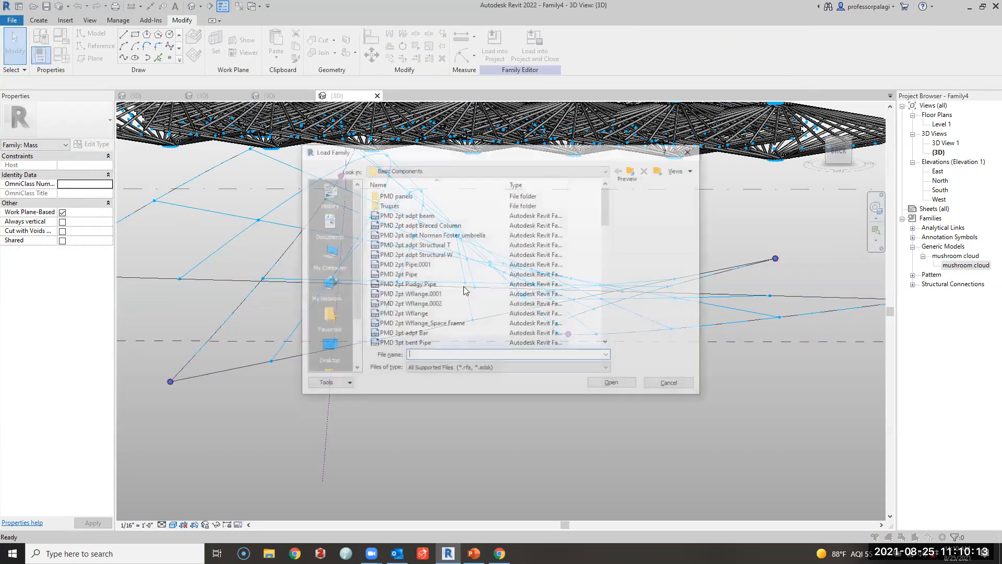
double_click(409, 196)
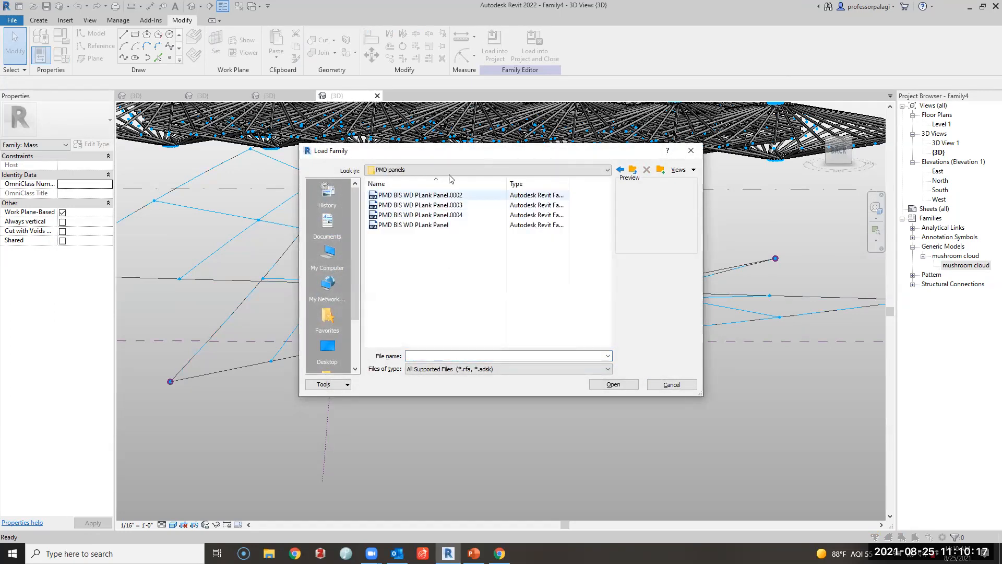
click(632, 169)
drag(606, 208, 612, 303)
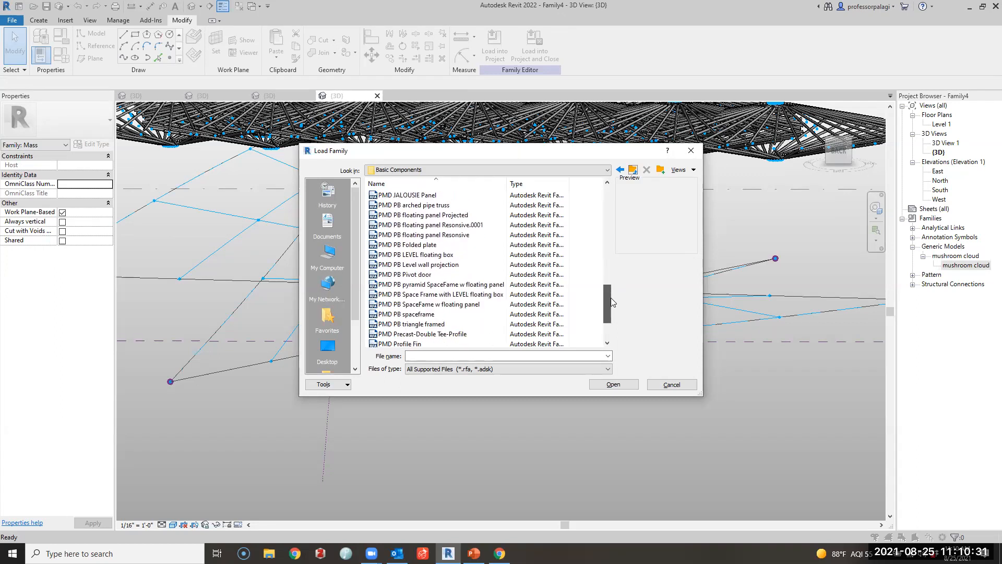
click(491, 295)
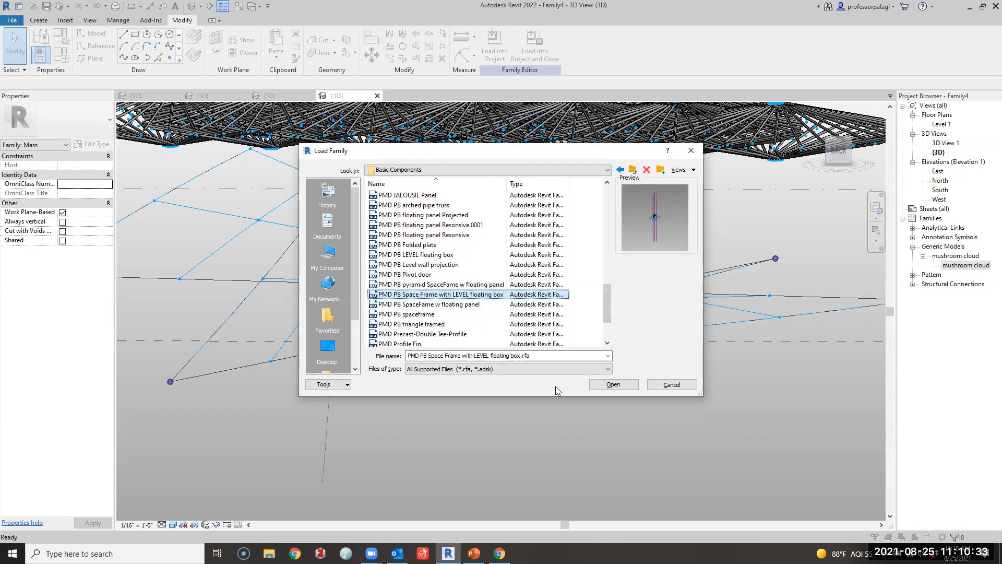
click(613, 385)
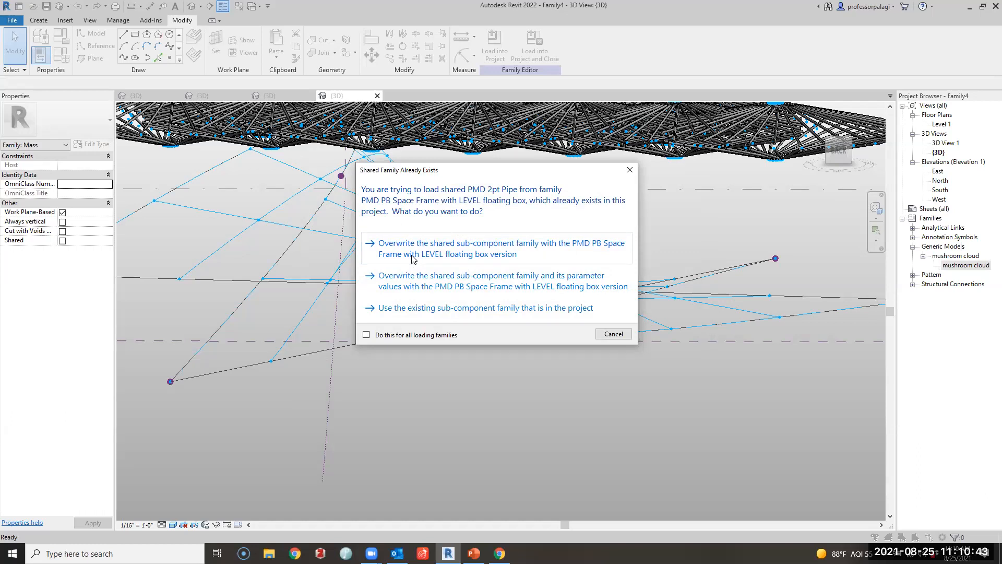
click(412, 258)
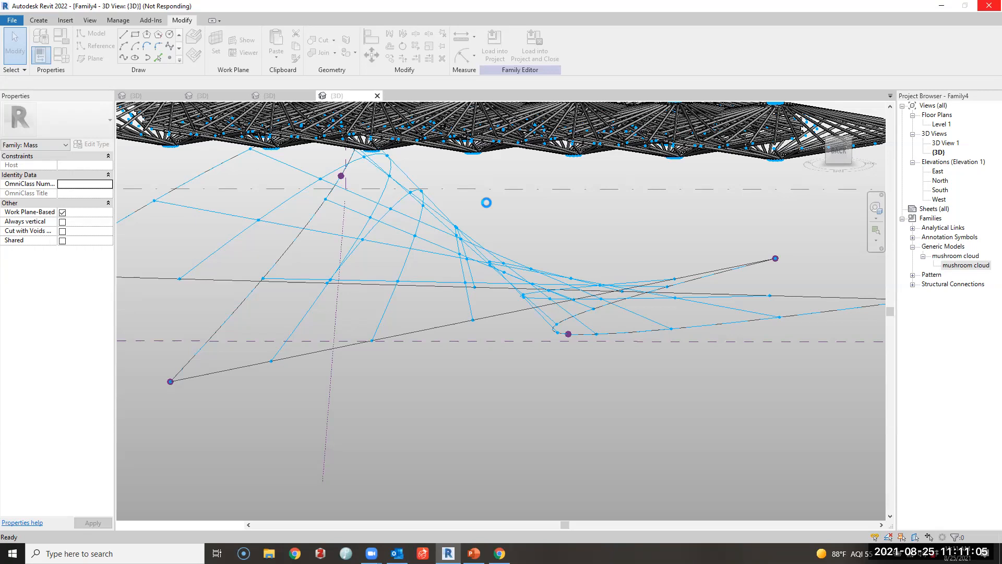
click(469, 251)
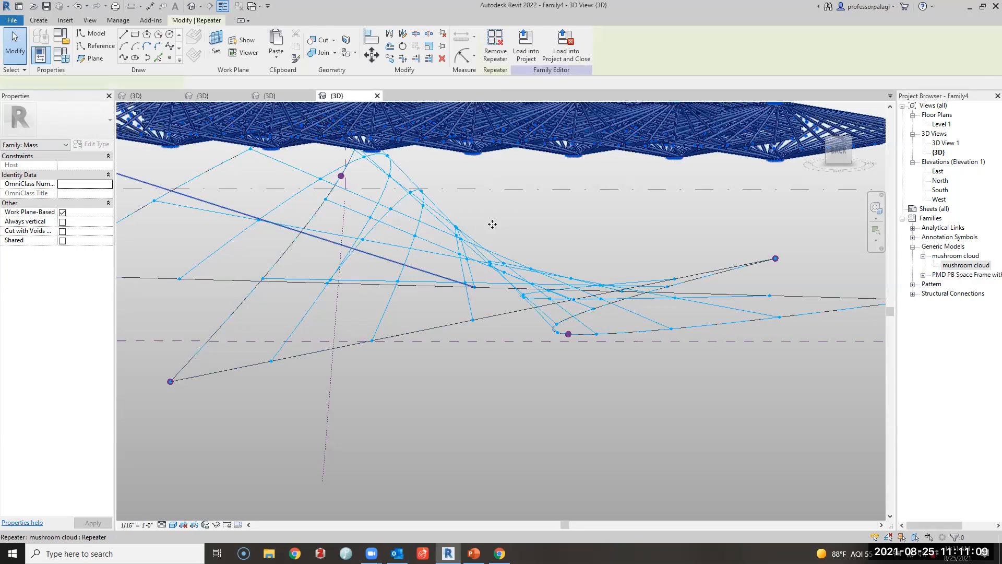
key(Escape)
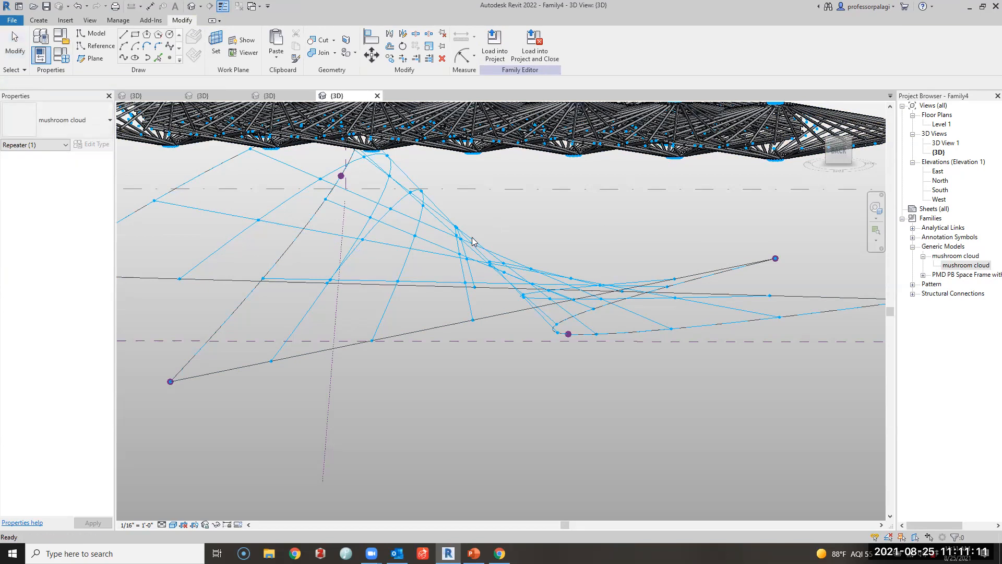
key(Tab)
click(469, 244)
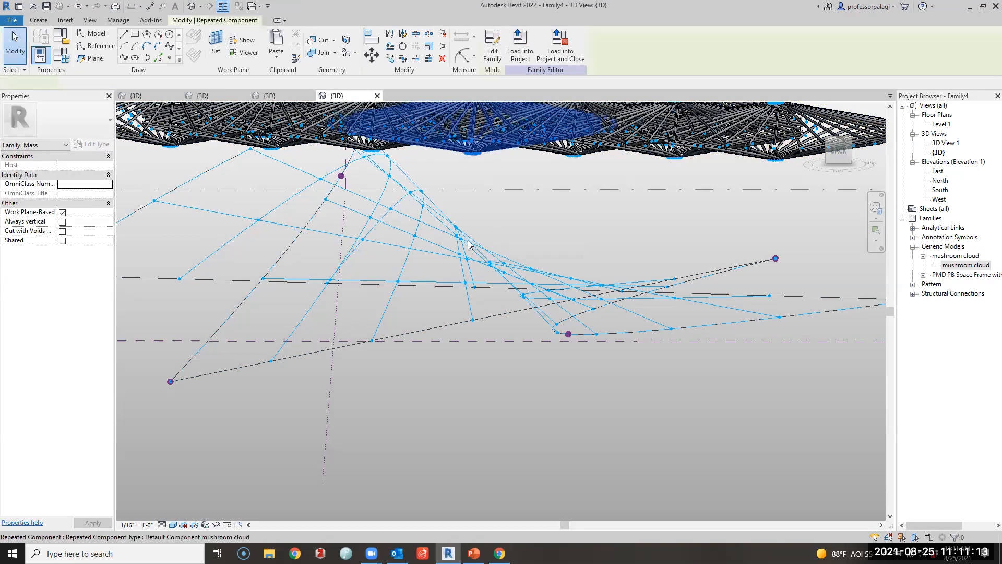
click(630, 358)
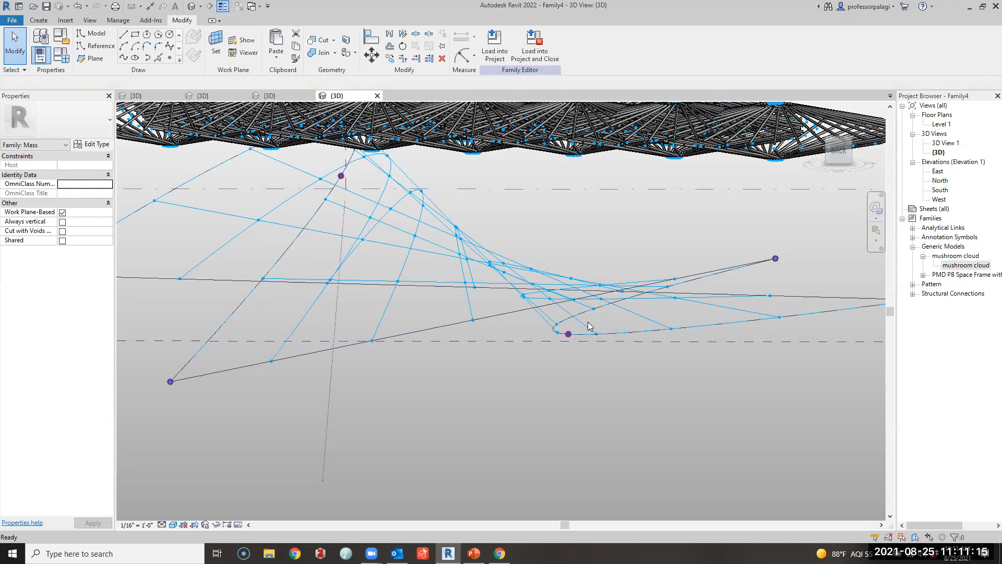
Set the lower divided surface's U grid number to 4 and V grid number to 4
click(588, 326)
drag(194, 83, 100, 93)
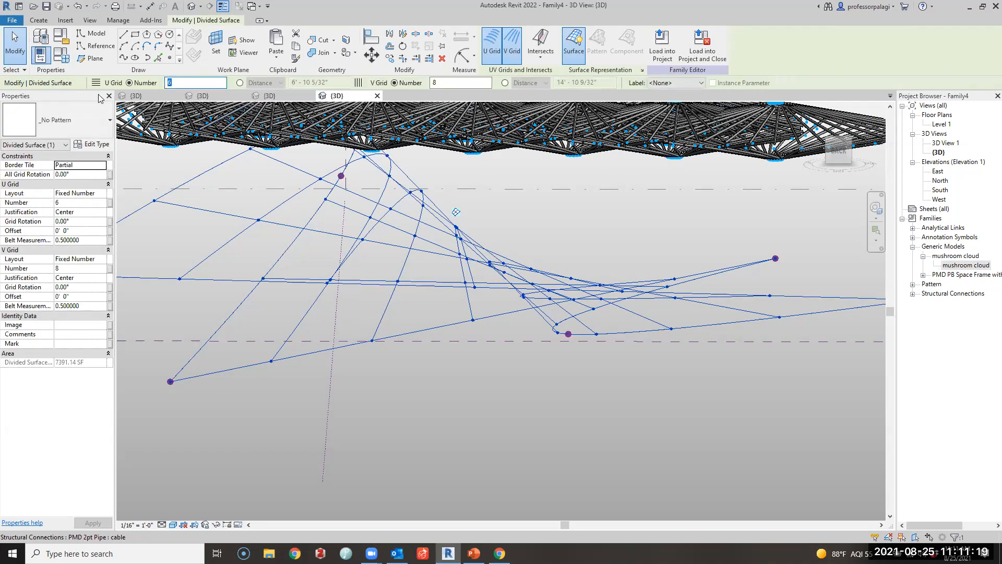
text(4)
double_click(457, 82)
text(4)
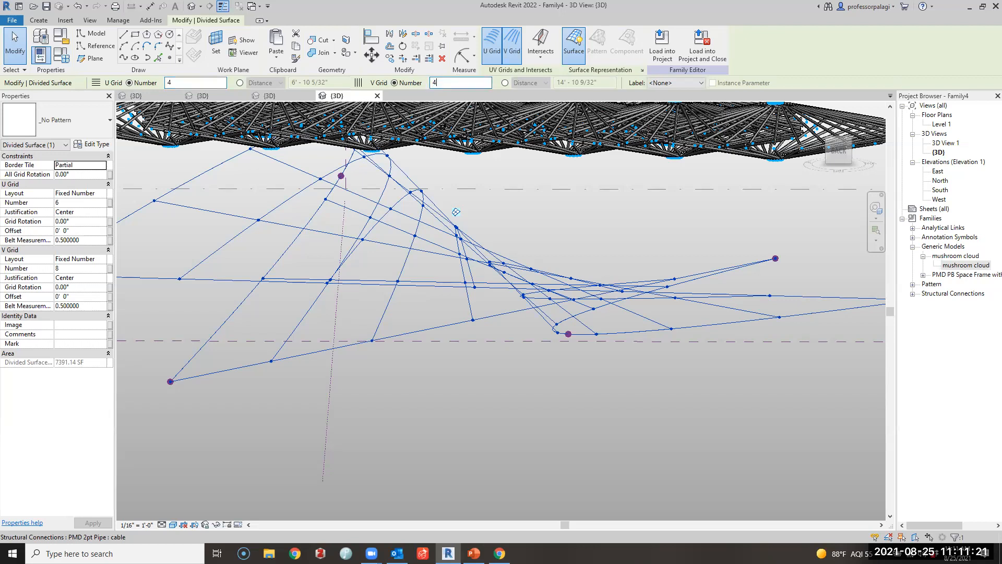
key(Return)
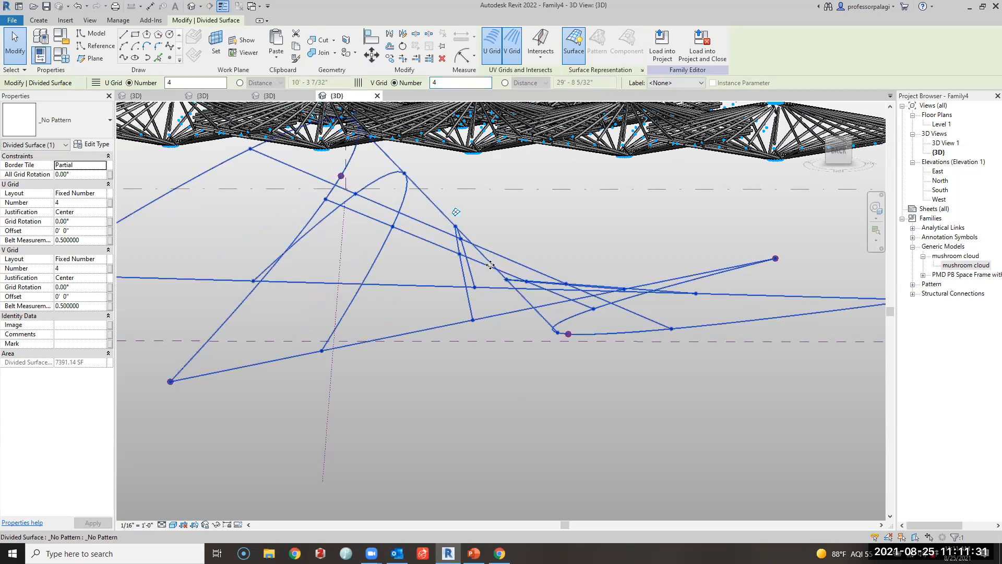
Apply the Rectangle component PMD PB Space Frame with LEVEL floating box to the divided surface
click(68, 121)
scroll(58, 276, down, 5)
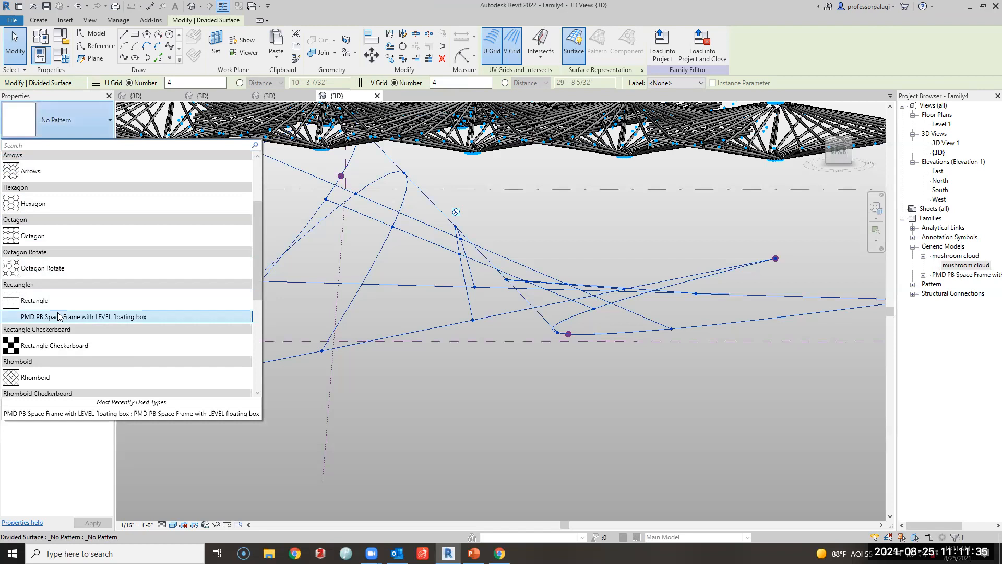
key(Escape)
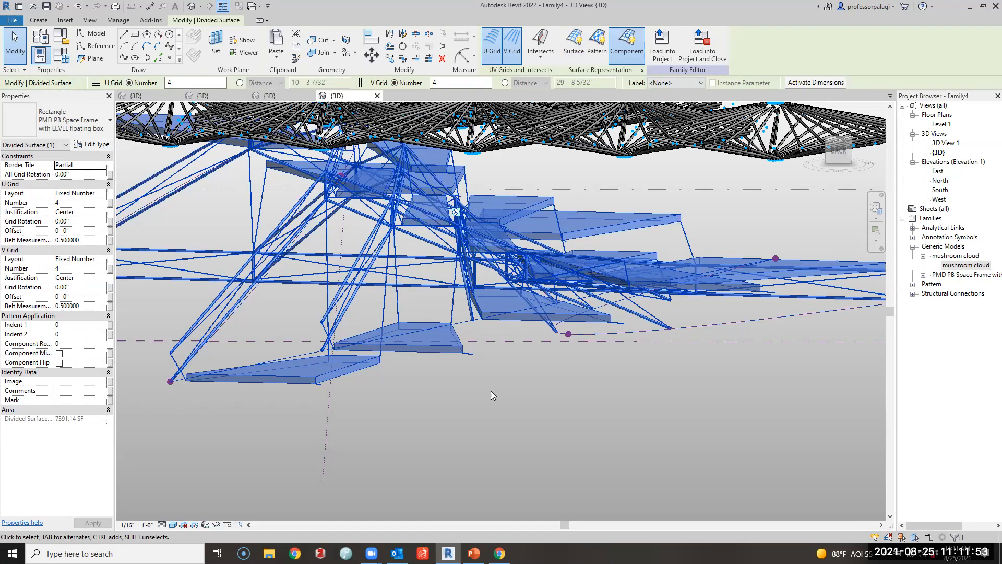
Examine the space frame with its floating boxes beneath the mushroom cloud wheels from several angles
scroll(547, 404, down, 1)
click(547, 404)
scroll(547, 404, down, 4)
shift+middle_drag(533, 439, 449, 394)
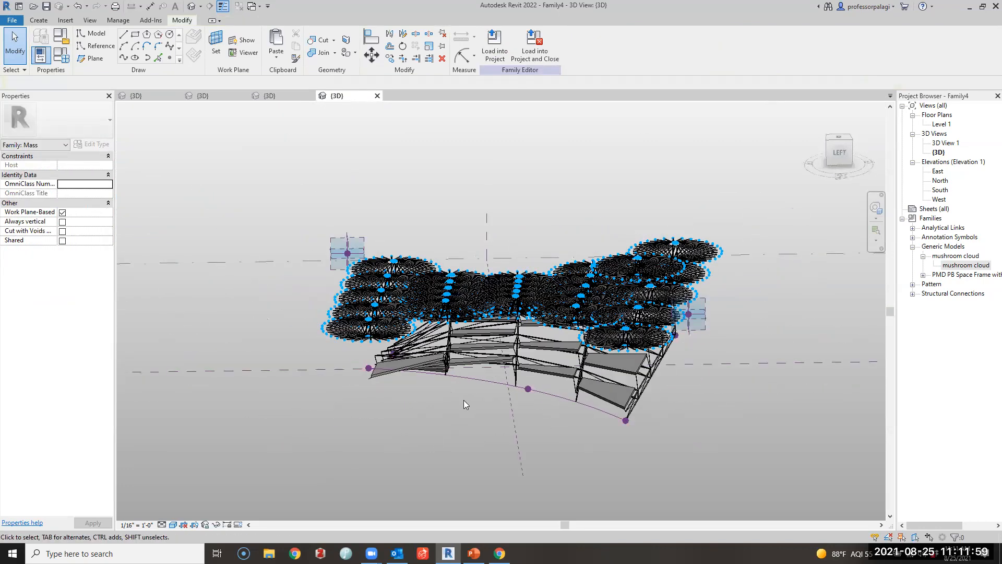
scroll(426, 302, up, 5)
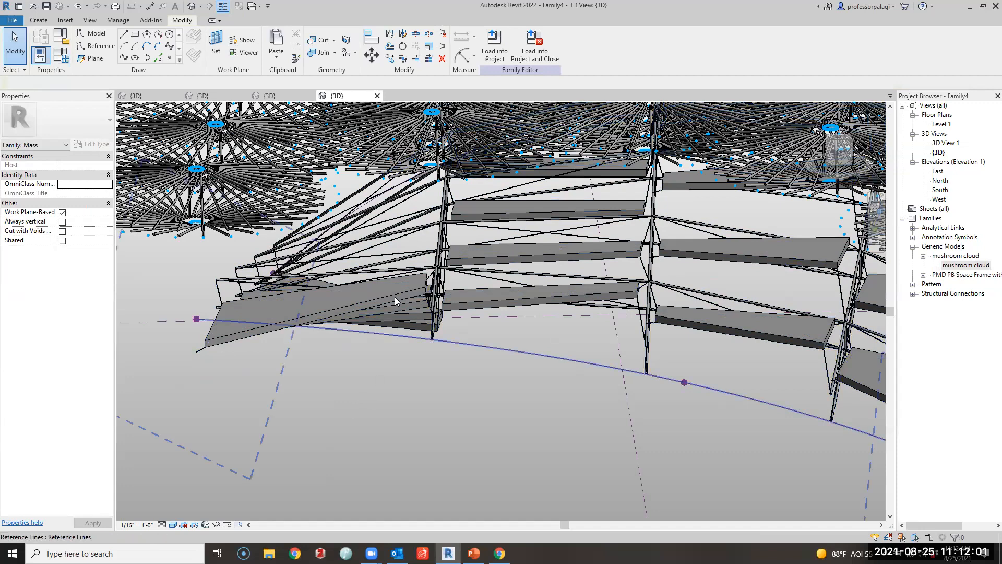
scroll(404, 424, down, 5)
shift+middle_drag(453, 449, 691, 369)
shift+middle_drag(652, 424, 635, 126)
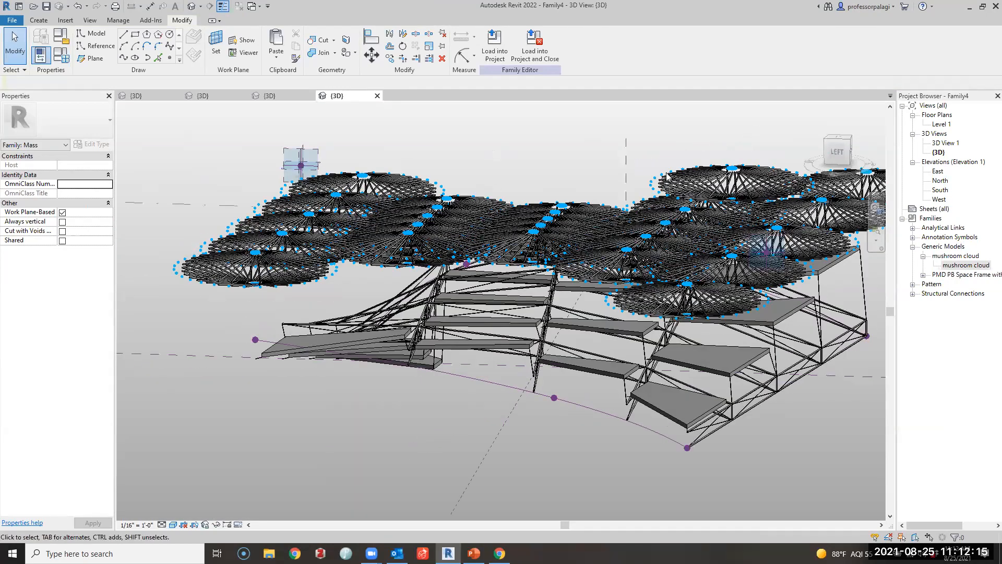
Duplicate the mushroom cloud family type under the name "mushroom cloud Big boy"
click(669, 176)
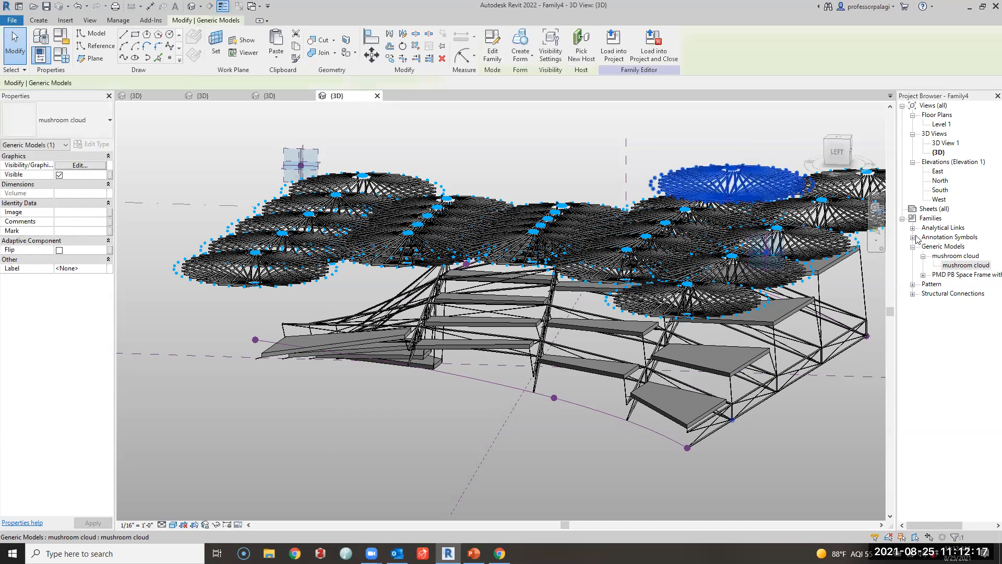
double_click(960, 267)
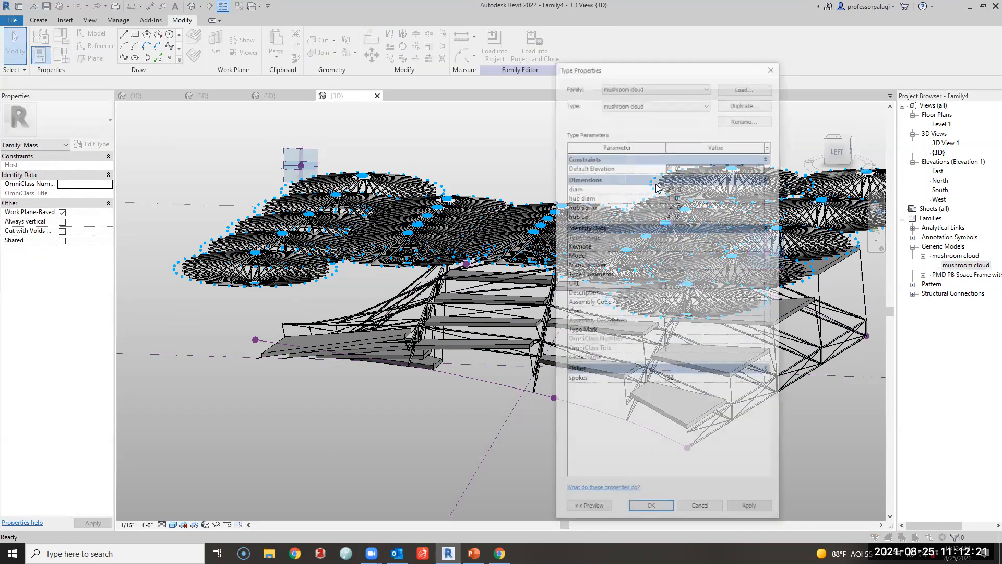
click(754, 102)
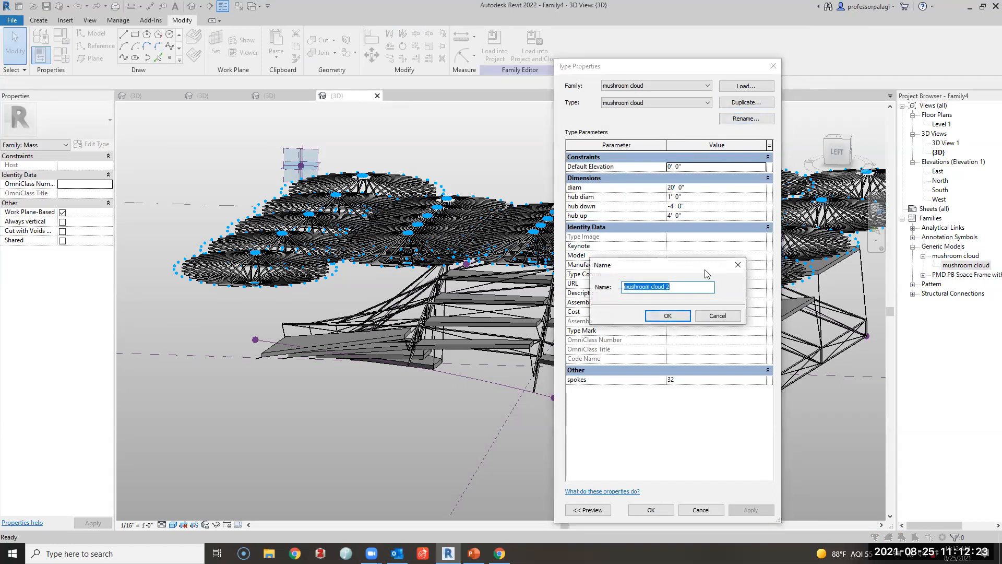
click(692, 286)
key(Return)
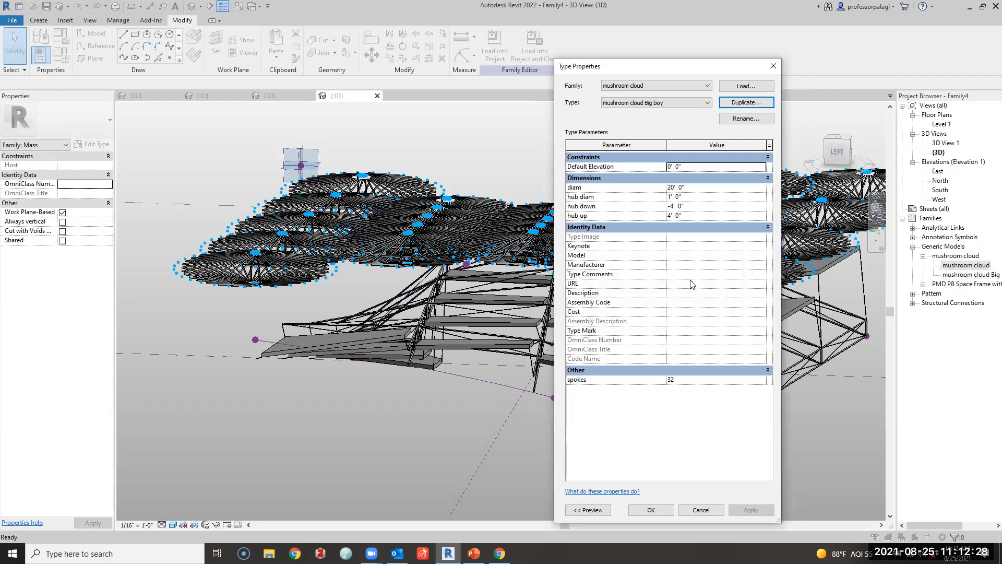
Set the Big boy type's diam to 40', hub diam to 3', hub down to -5' and hub up to 5'
click(692, 187)
text(40)
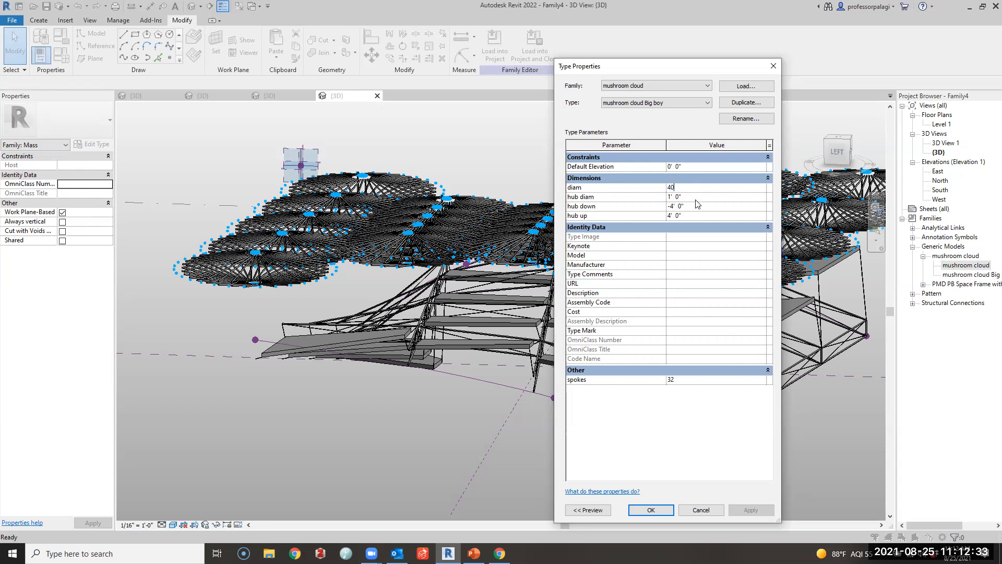
click(696, 200)
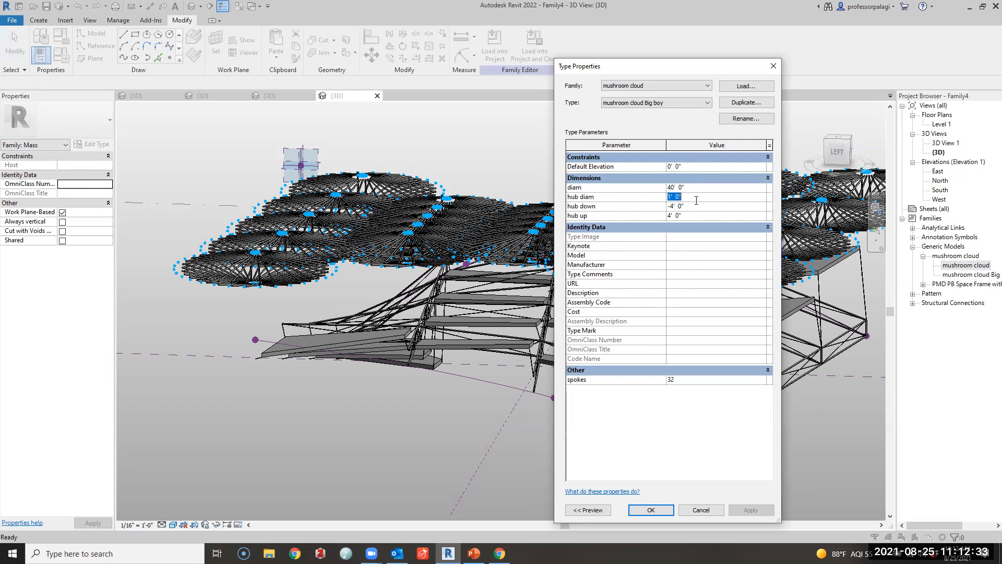
text(3)
key(Return)
click(696, 206)
text(5)
text(5)
key(Return)
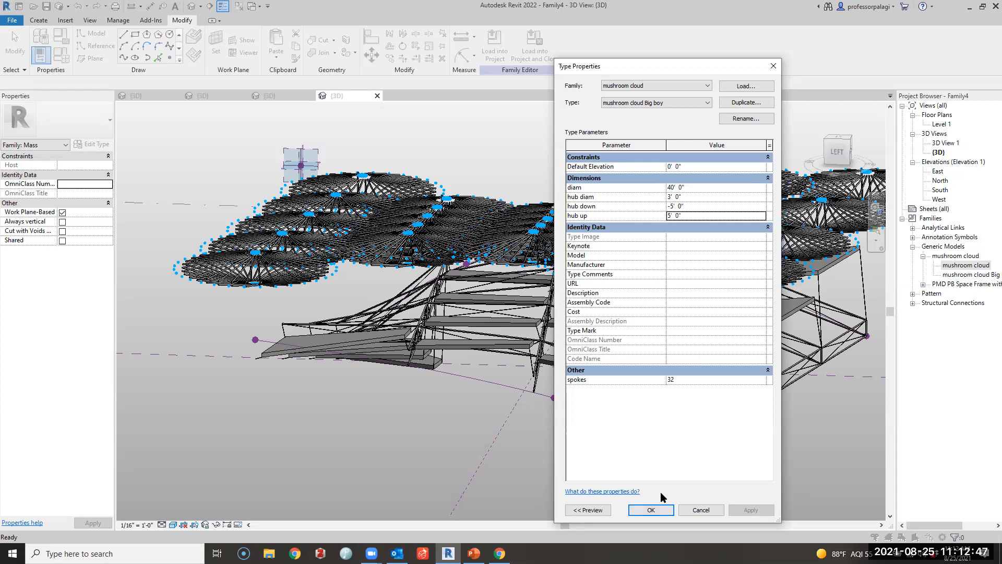
click(651, 509)
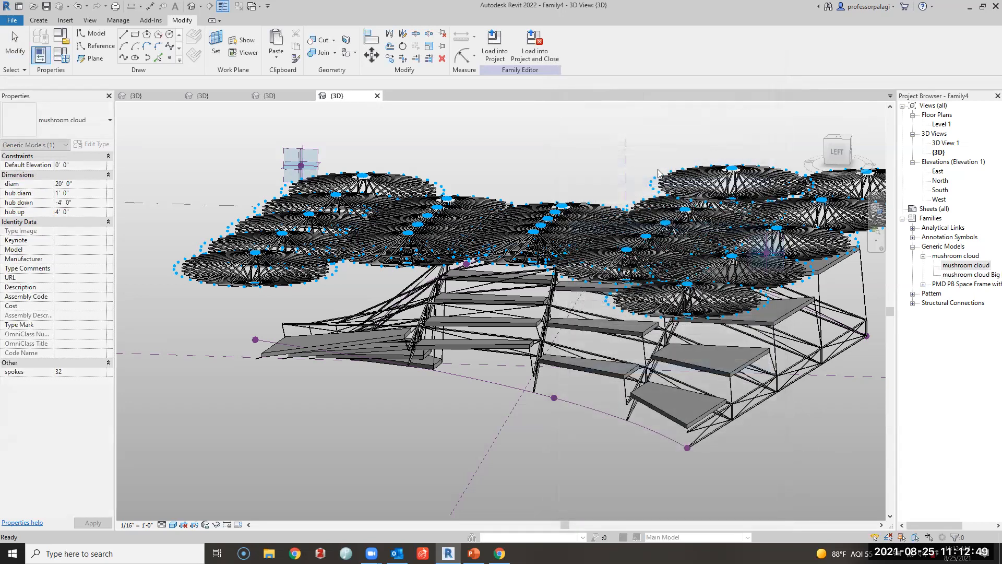
Change the separately placed, raised mushroom cloud wheel to the mushroom cloud Big boy type
scroll(658, 175, down, 2)
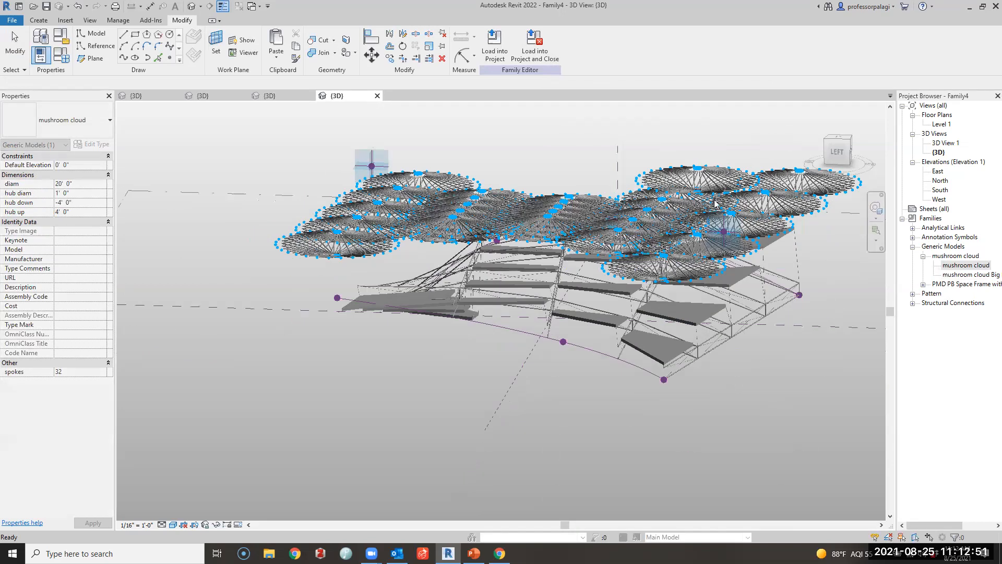
scroll(532, 177, up, 2)
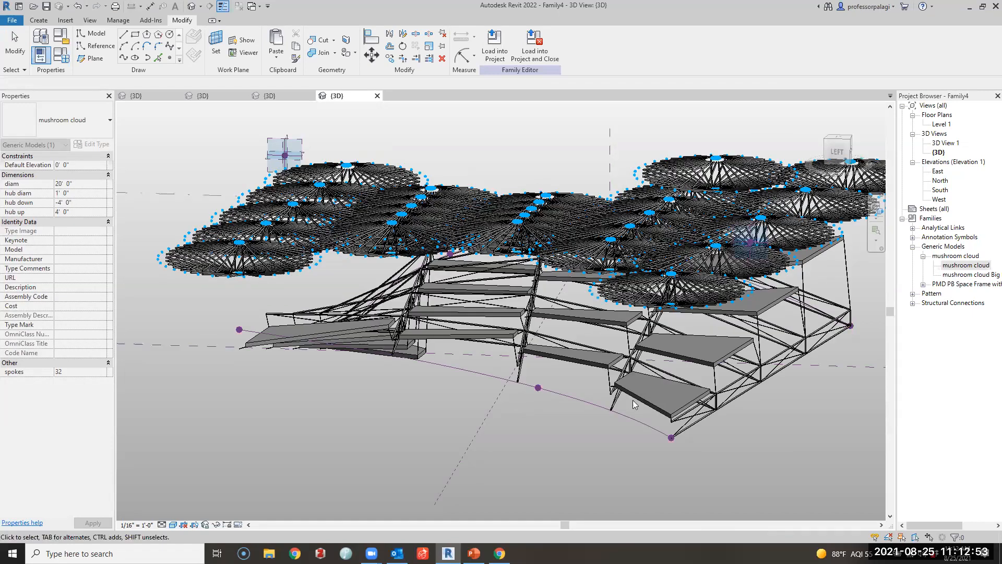
scroll(618, 346, down, 2)
shift+middle_drag(617, 346, 587, 169)
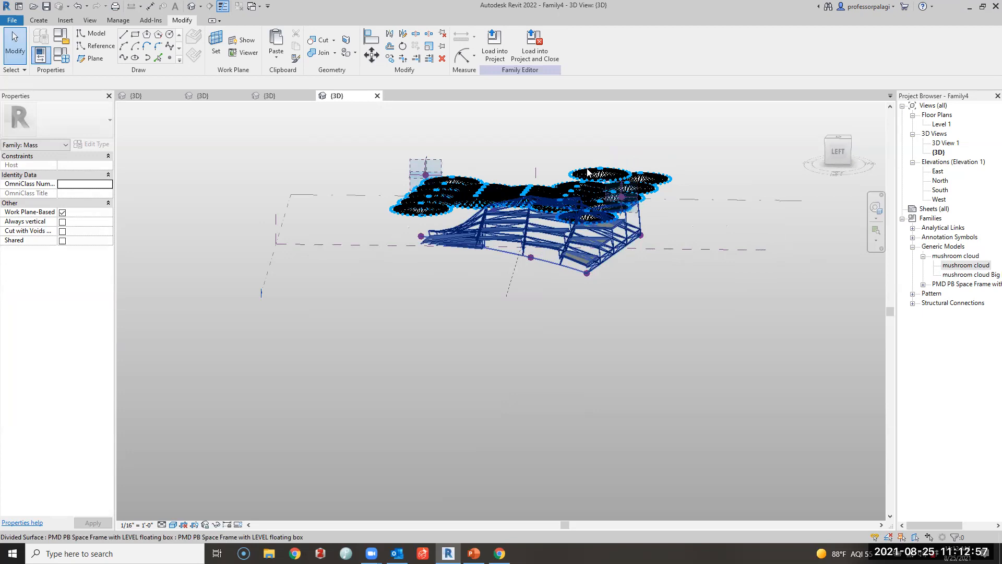
click(586, 168)
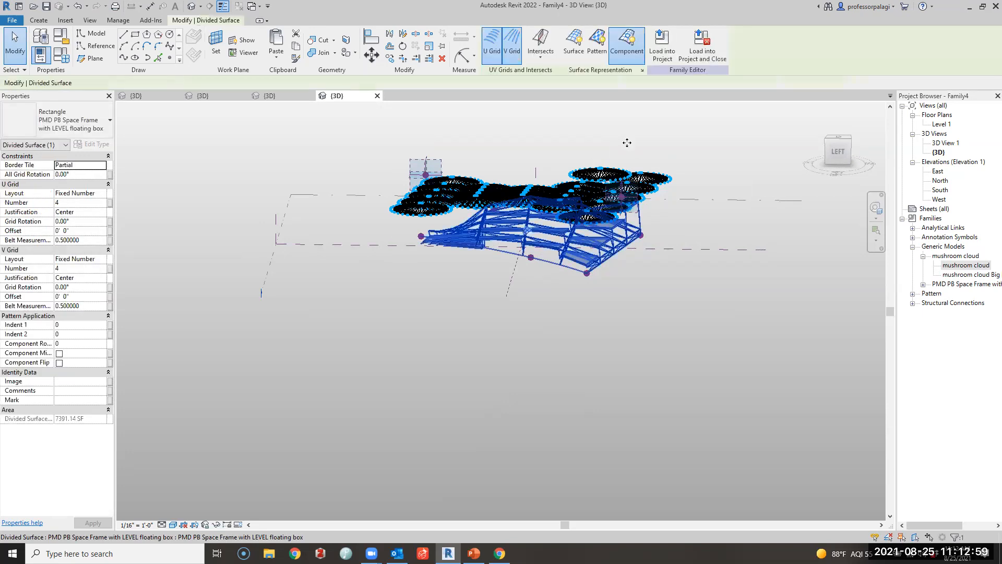
scroll(621, 166, up, 3)
key(Escape)
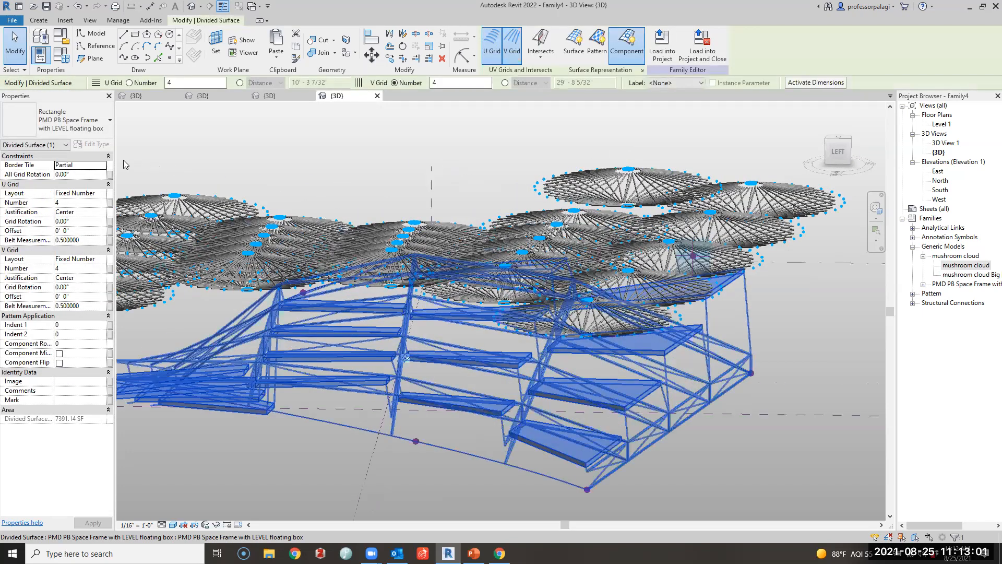
click(621, 167)
click(59, 131)
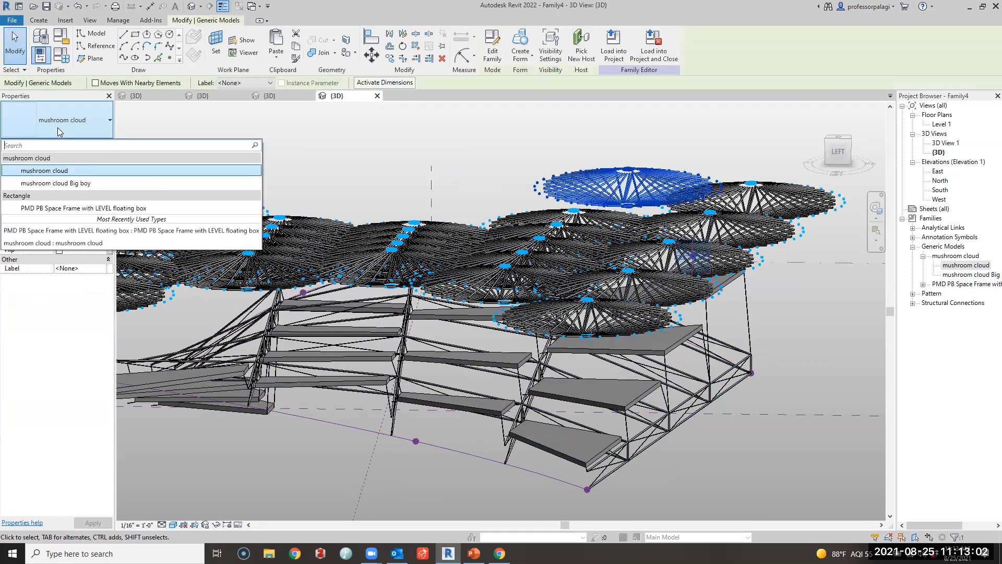
click(55, 183)
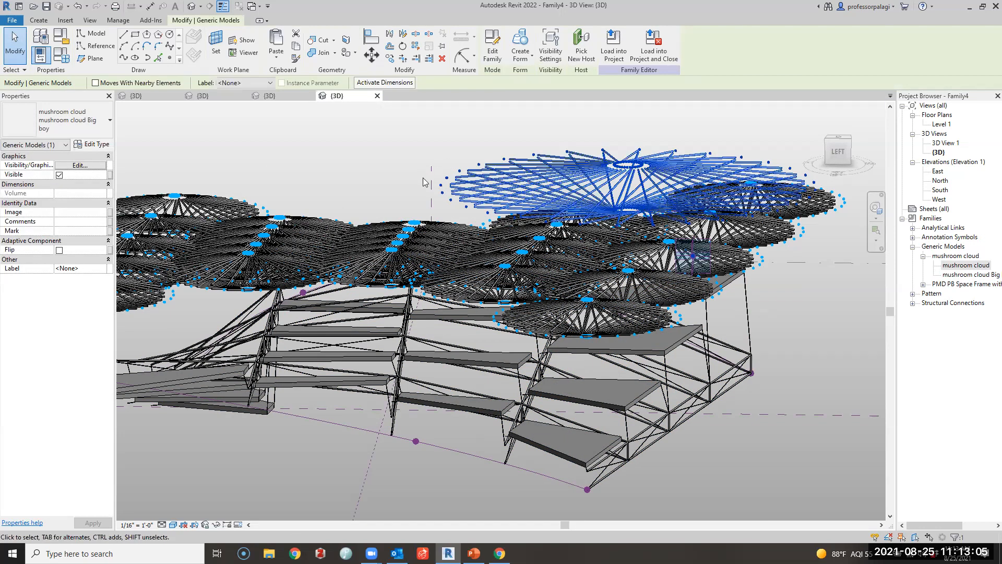
scroll(546, 376, down, 1)
scroll(546, 377, up, 4)
scroll(545, 378, down, 2)
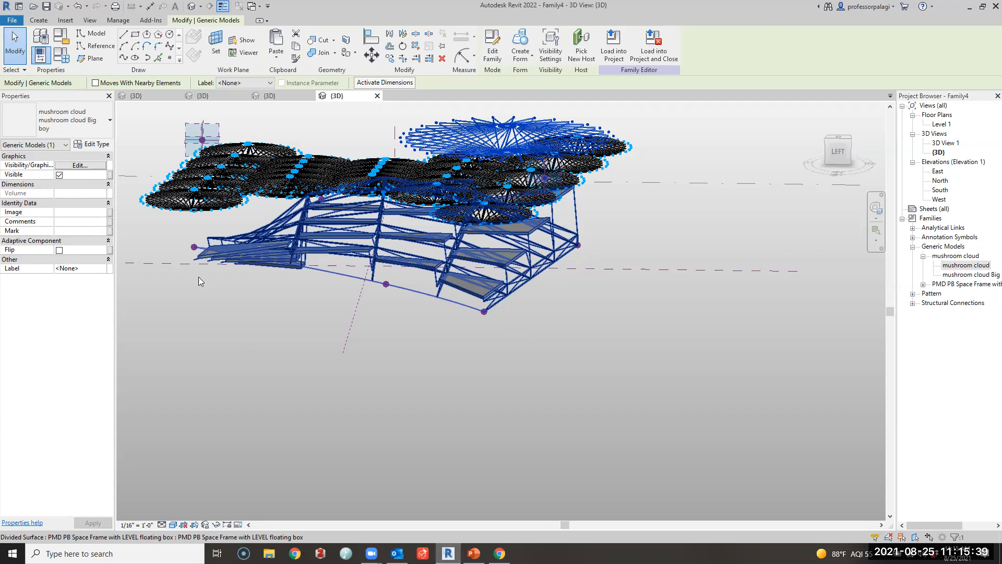
click(264, 386)
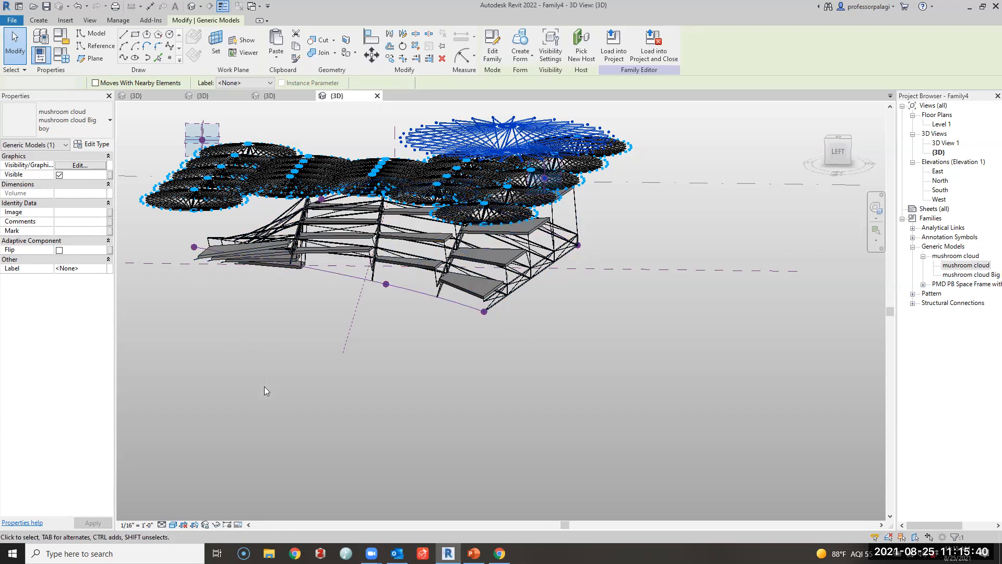
Create a new project from the PMD 2022 project Template in the imperial template library
click(11, 19)
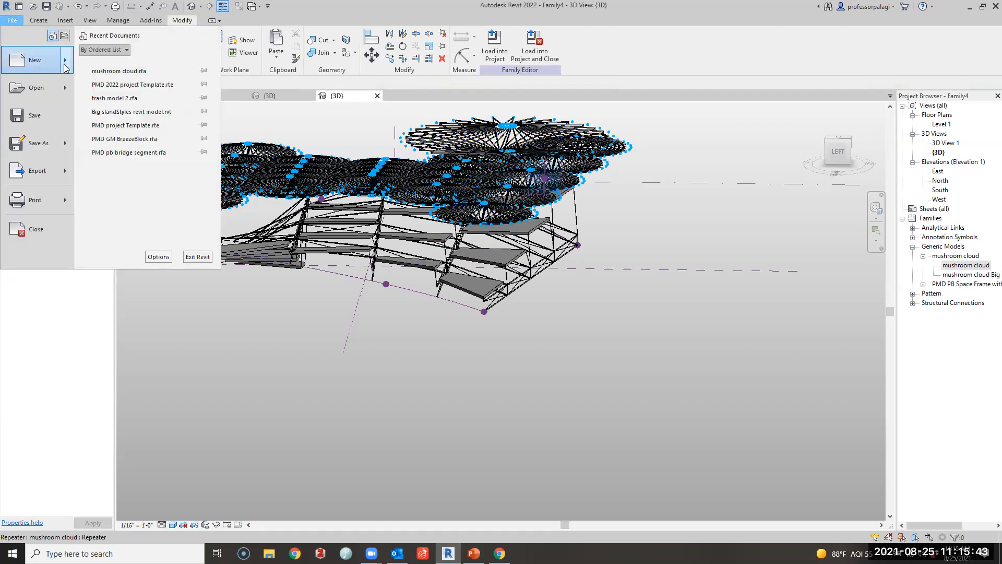
mouse_move(35, 60)
click(137, 66)
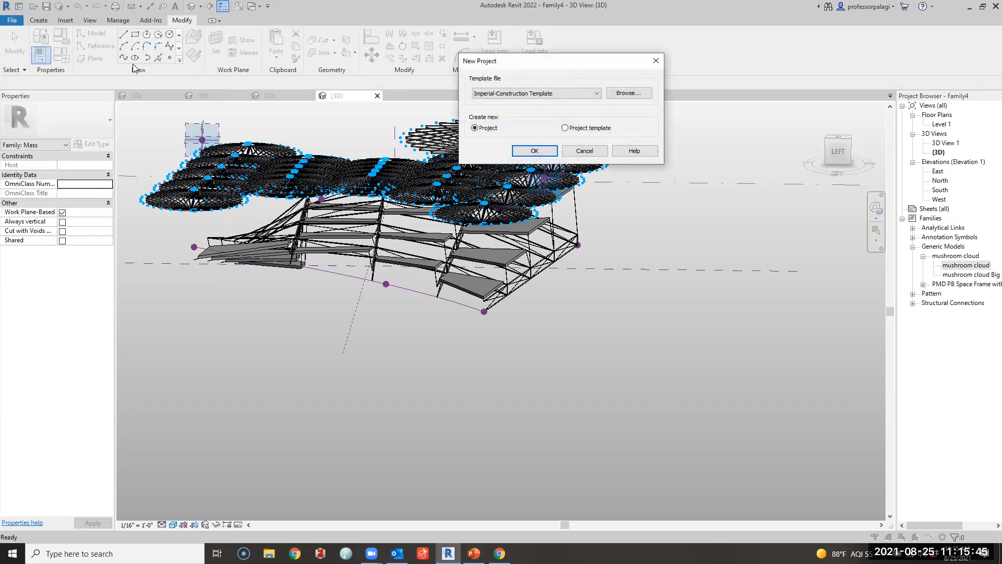
click(527, 94)
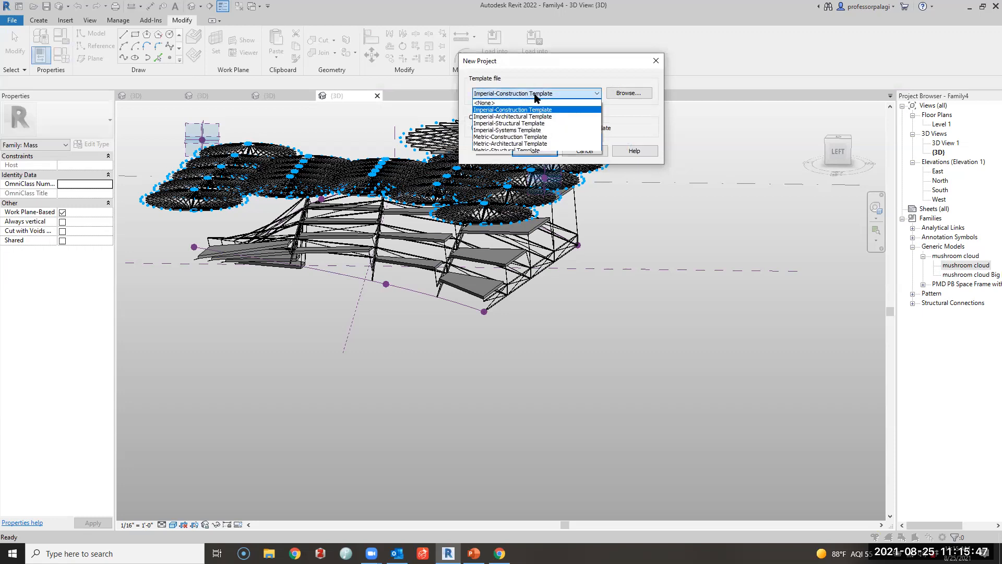
click(628, 98)
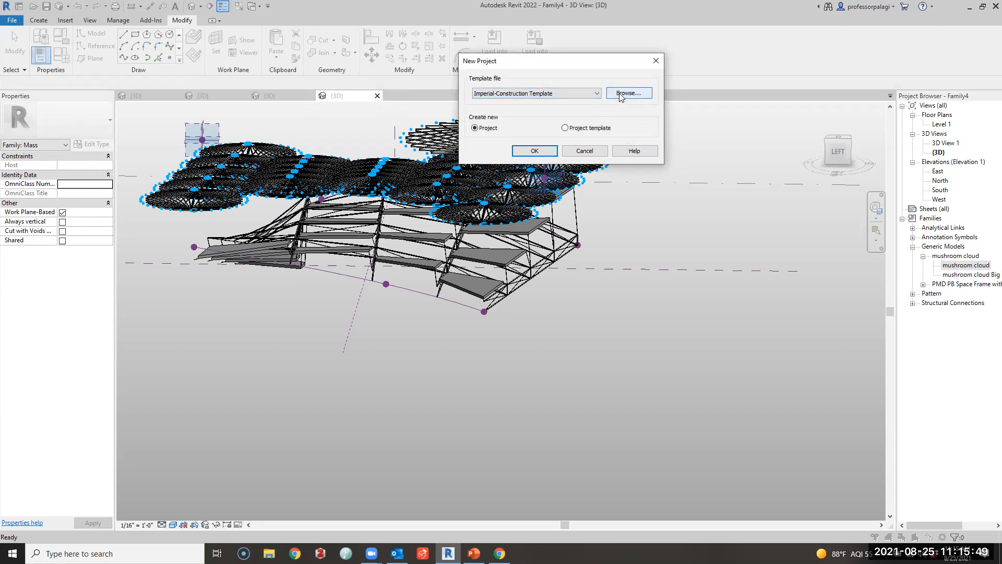
click(618, 92)
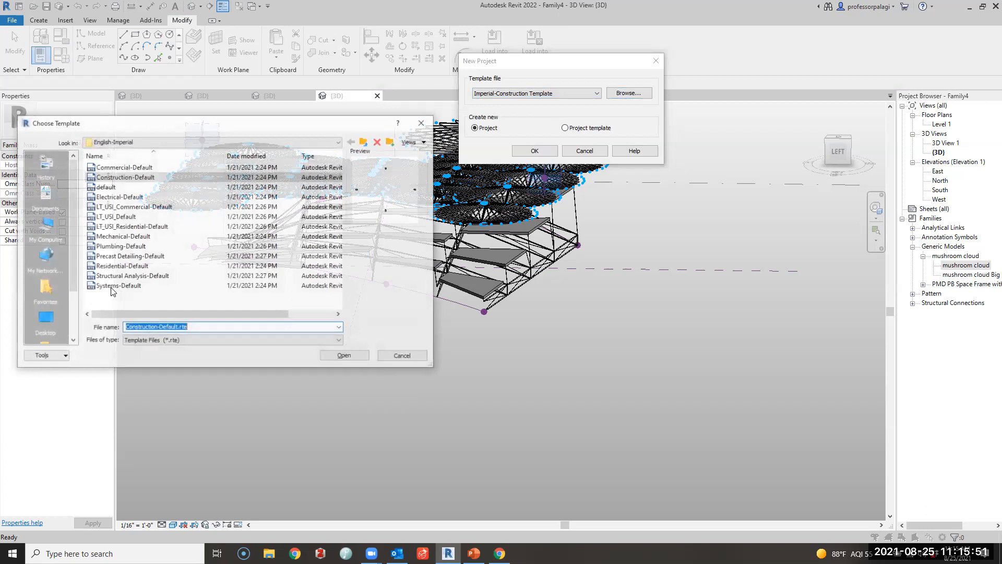
click(42, 344)
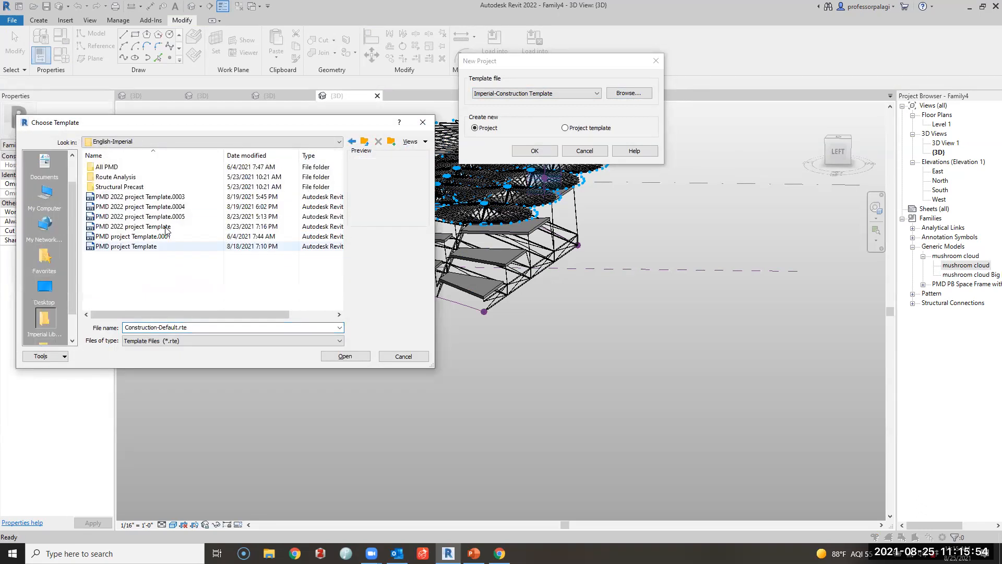
click(122, 226)
click(345, 356)
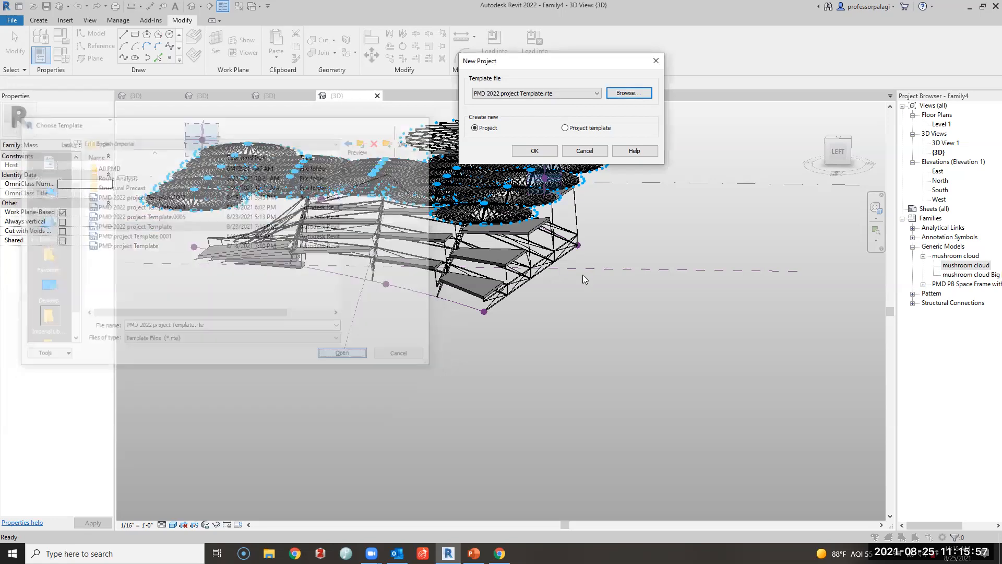
click(551, 150)
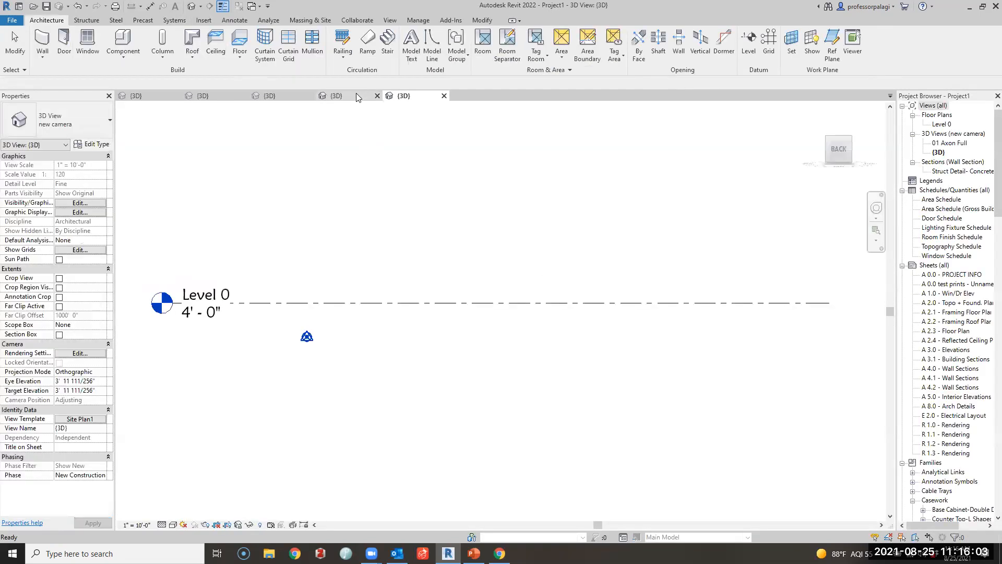
Load the Family4 mass with its mushroom cloud wheels and space frame into the new Project1
click(356, 95)
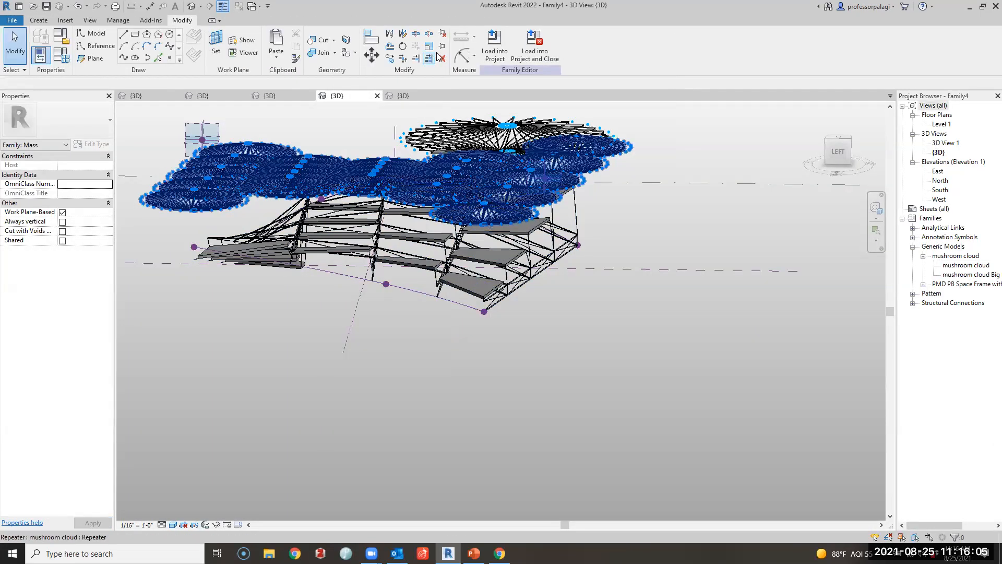
click(495, 46)
click(450, 245)
click(434, 244)
click(476, 353)
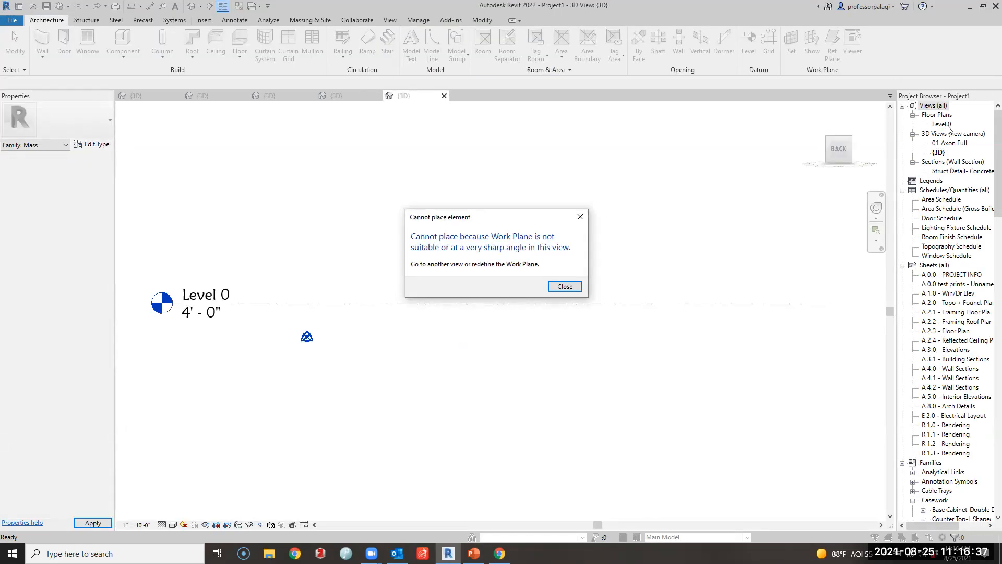
click(565, 286)
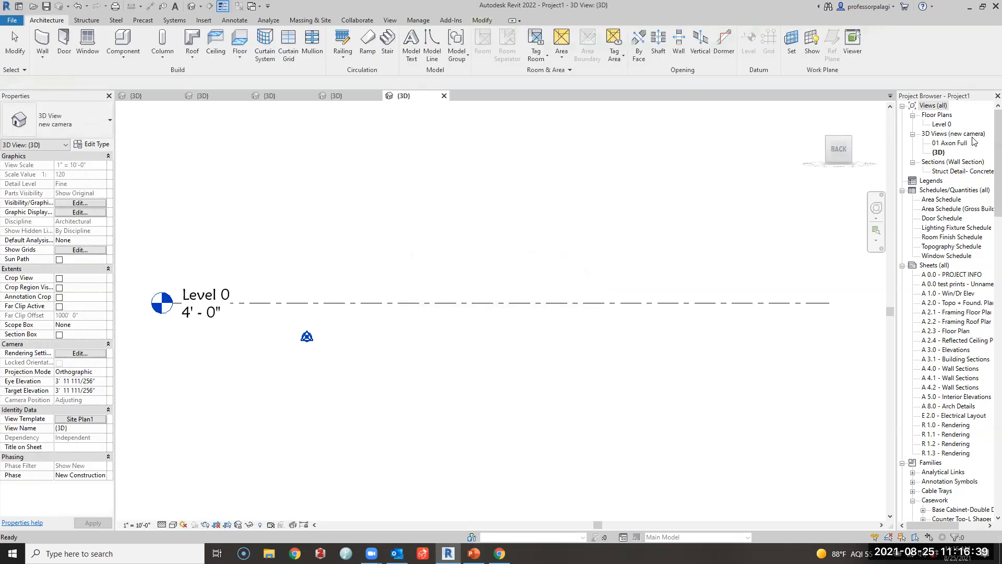
Open the Level 0 floor plan of Project1 with the area around the project origin in view
double_click(943, 124)
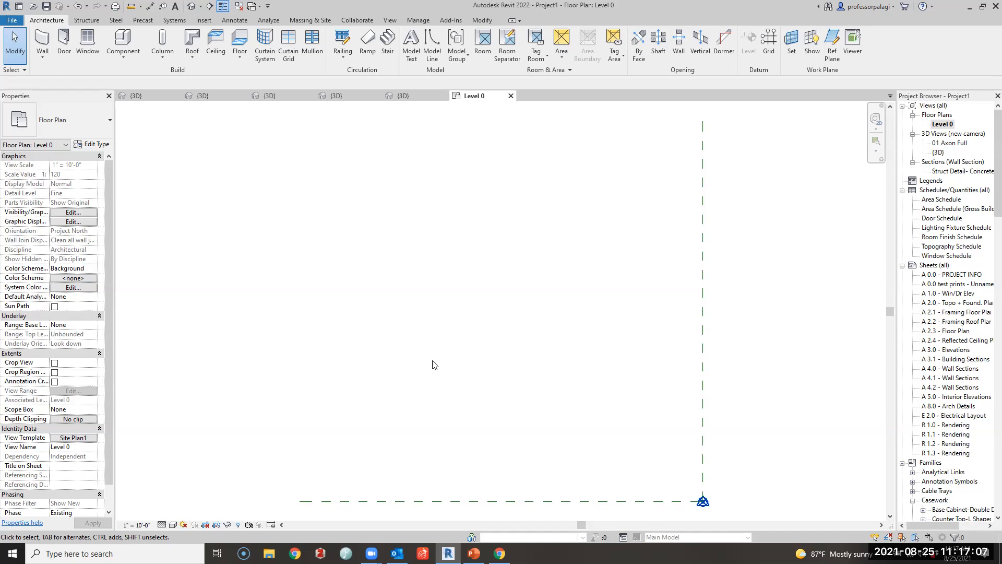
scroll(413, 338, down, 2)
key(alt)
scroll(407, 338, down, 2)
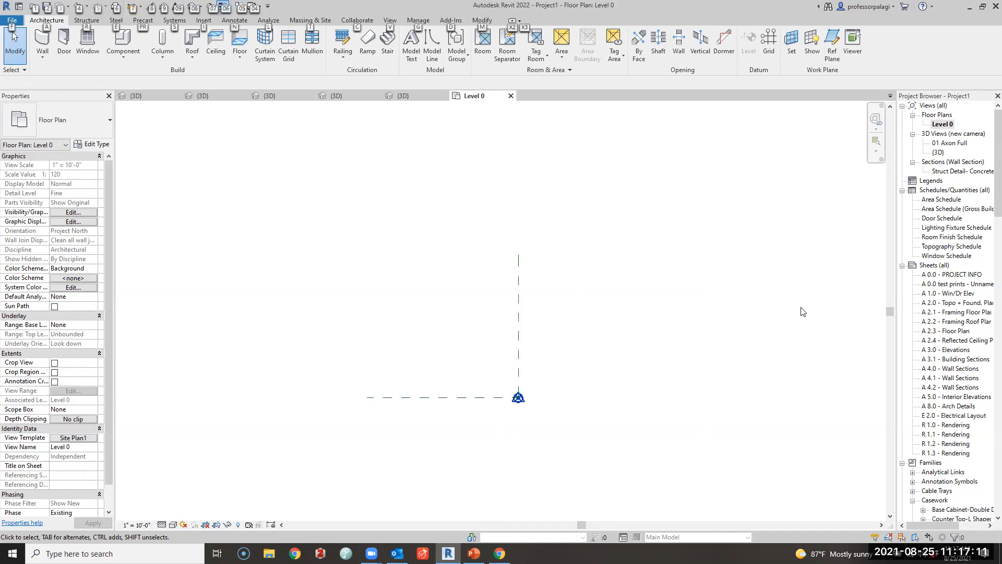
key(Escape)
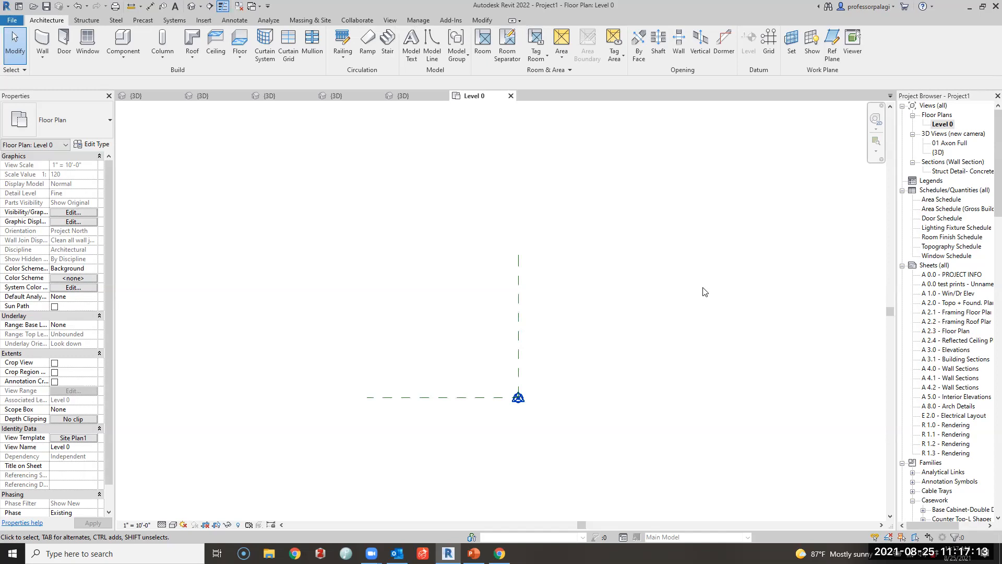